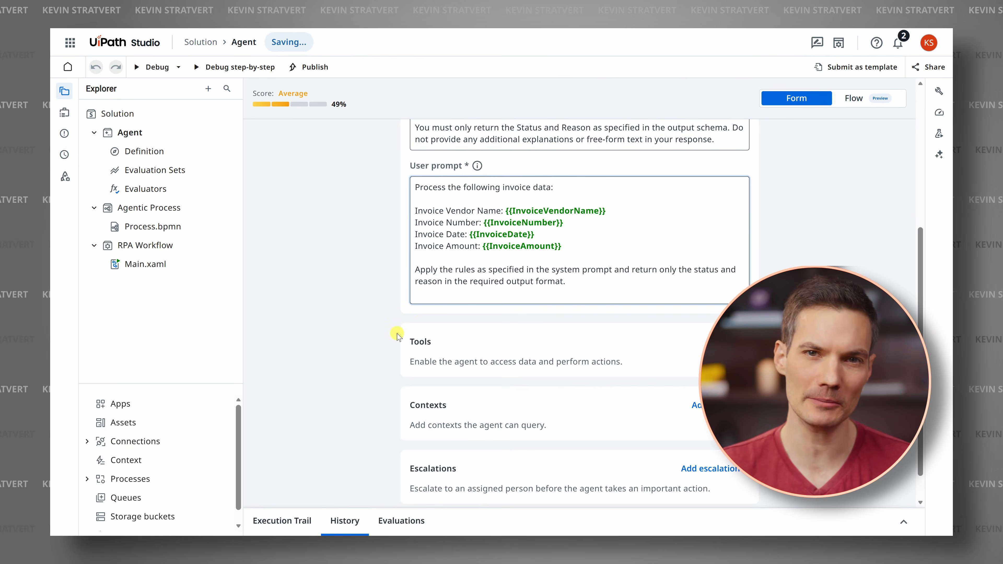
pyautogui.click(436, 294)
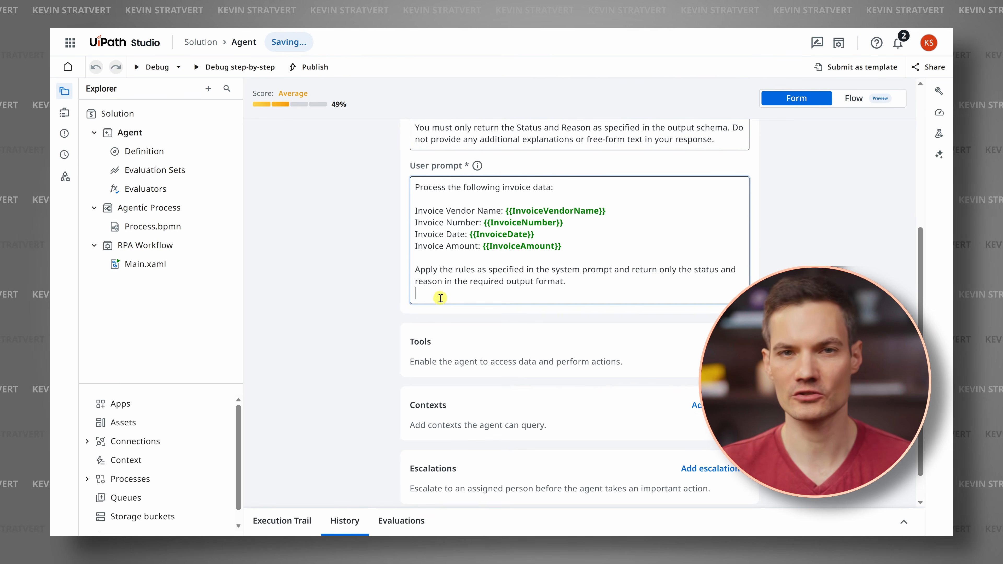
pyautogui.scroll(2, 458, 264)
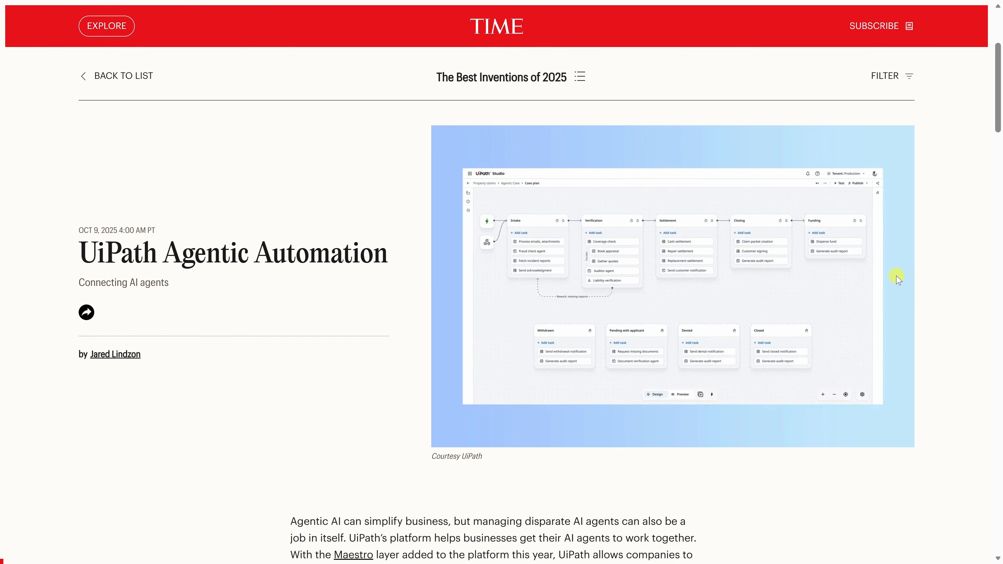
pyautogui.scroll(-3, 876, 278)
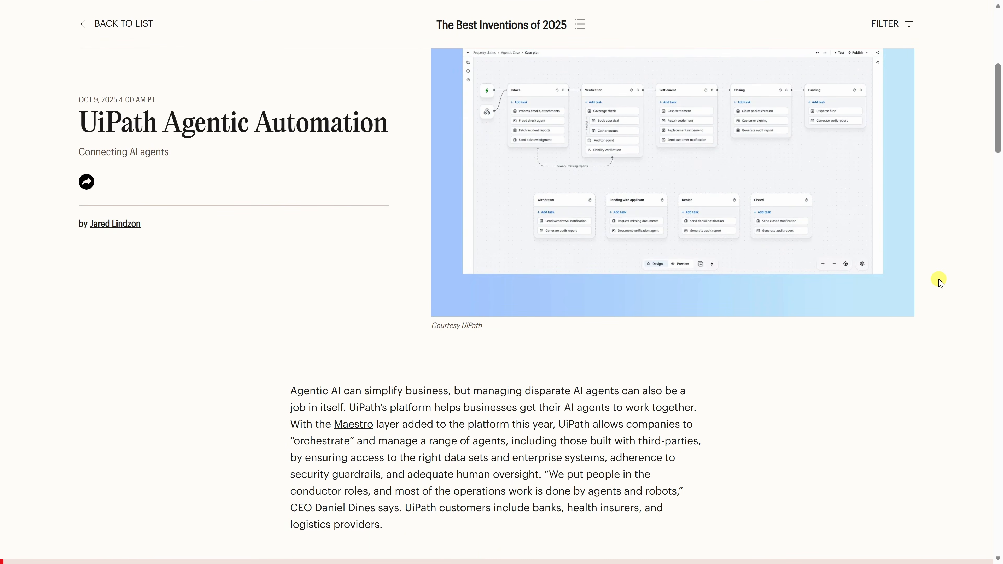
pyautogui.scroll(3, 972, 288)
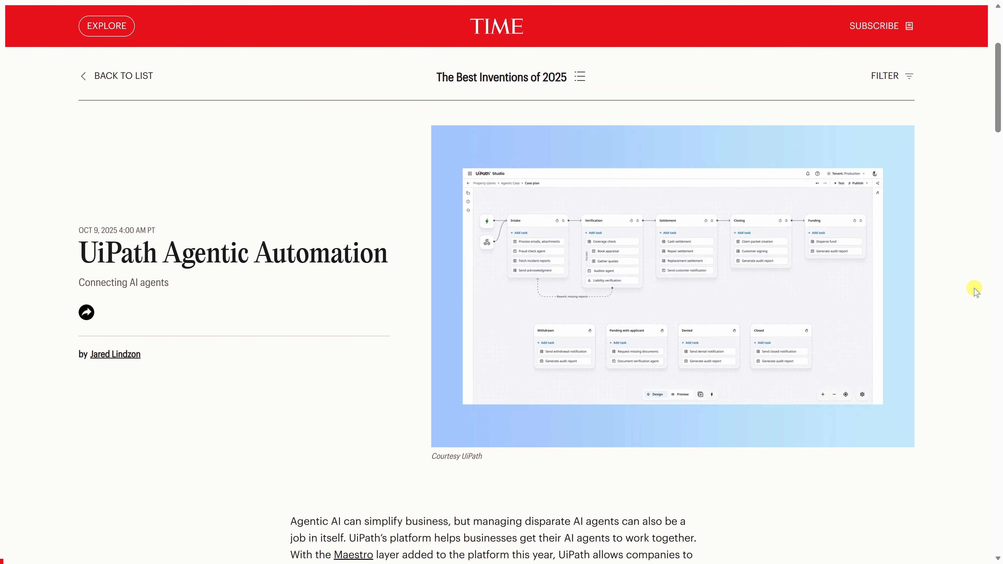
pyautogui.scroll(-3, 973, 287)
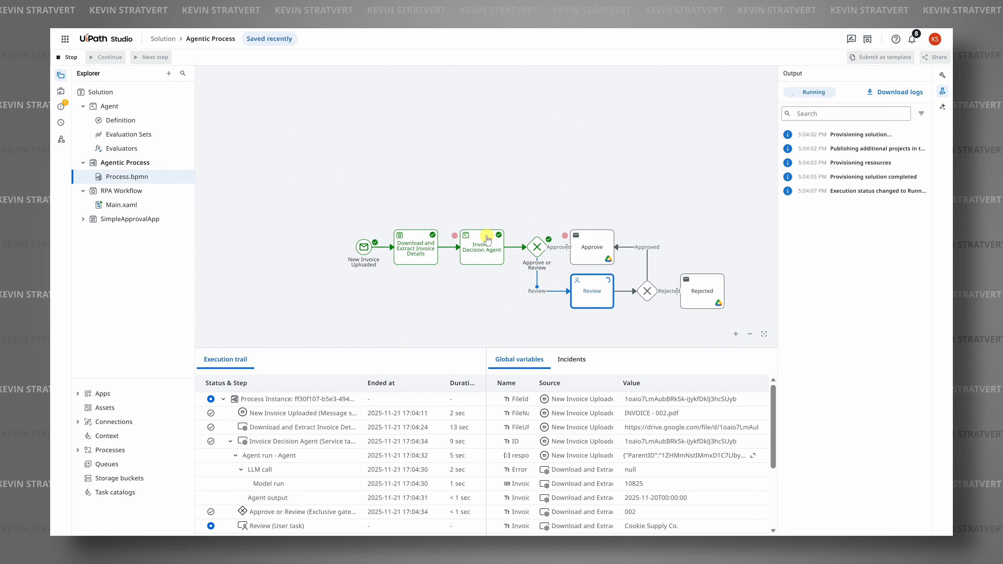
pyautogui.moveTo(415, 259); pyautogui.dragTo(610, 320)
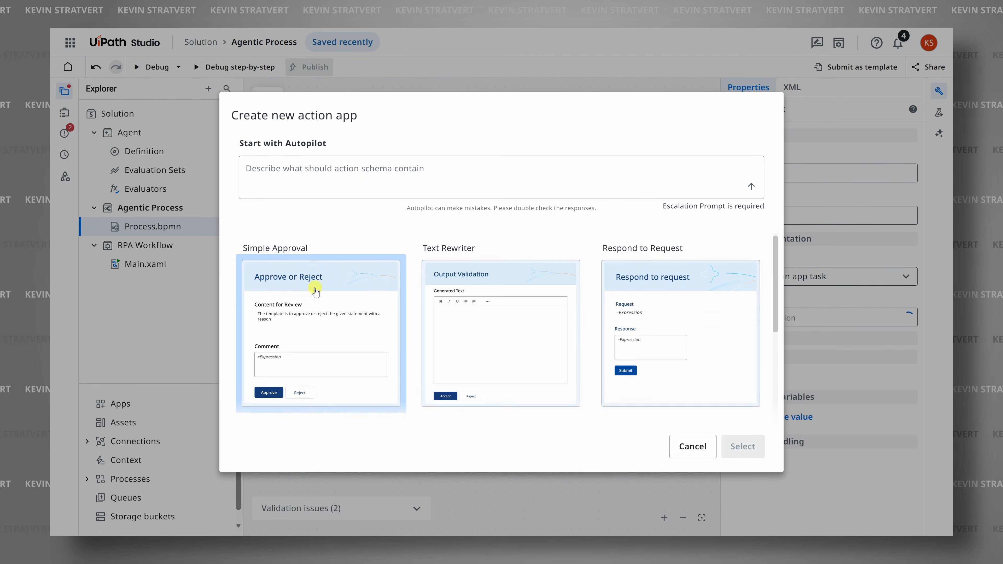
pyautogui.scroll(-3, 315, 291)
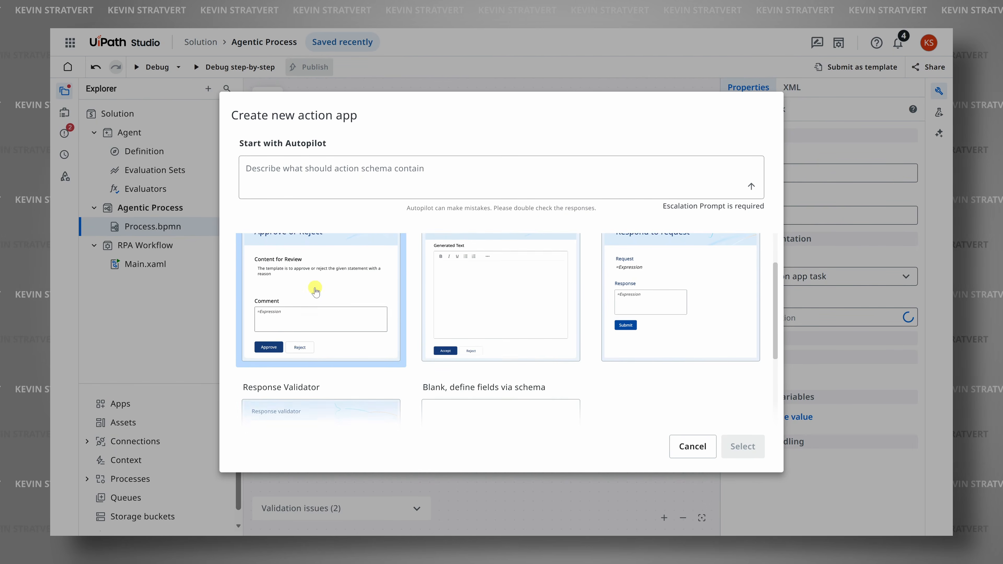
pyautogui.scroll(3, 316, 291)
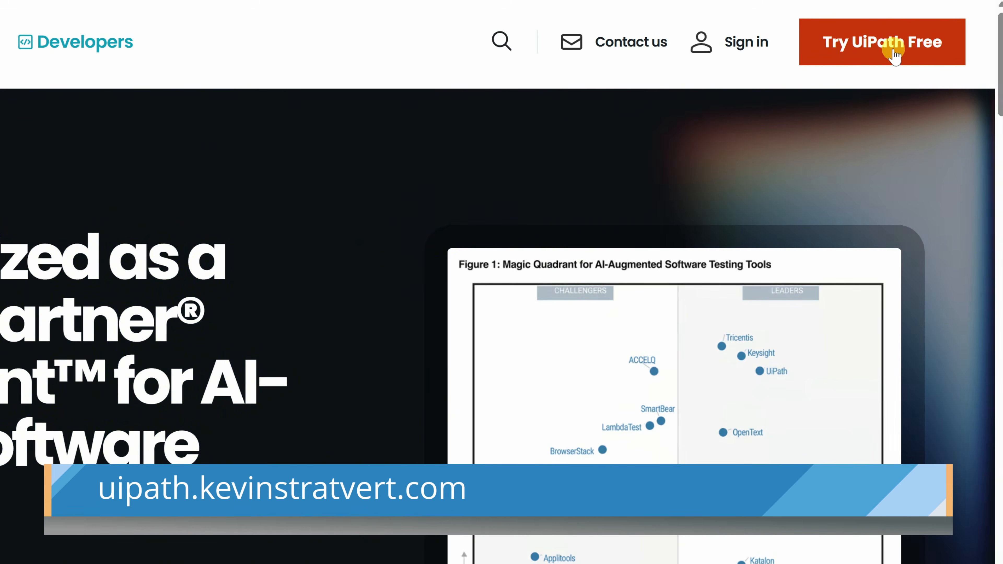
# Step: Open the free UiPath sign-up, choose Automation Cloud for Community, and start filling in the account's email field
pyautogui.click(876, 53)
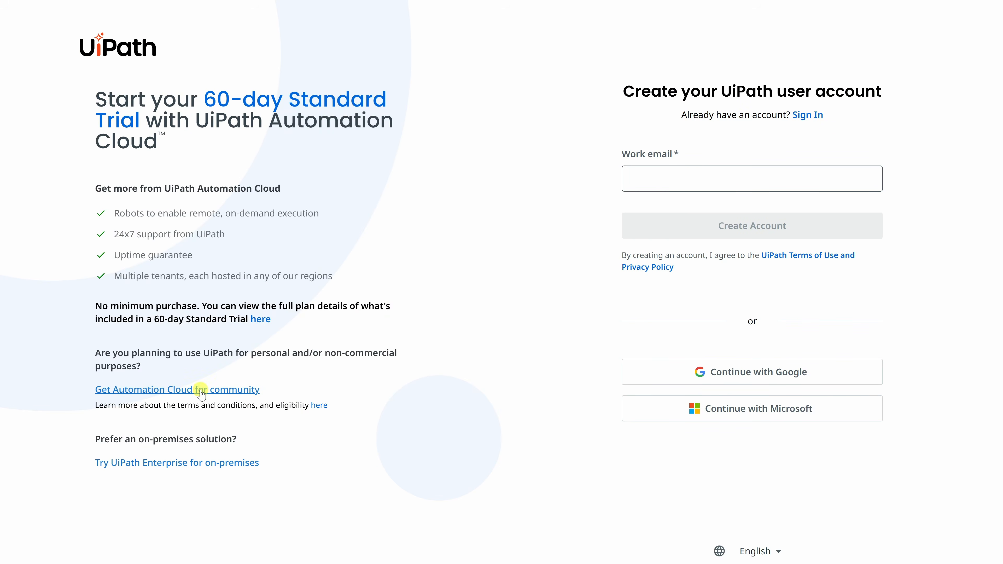
pyautogui.click(199, 390)
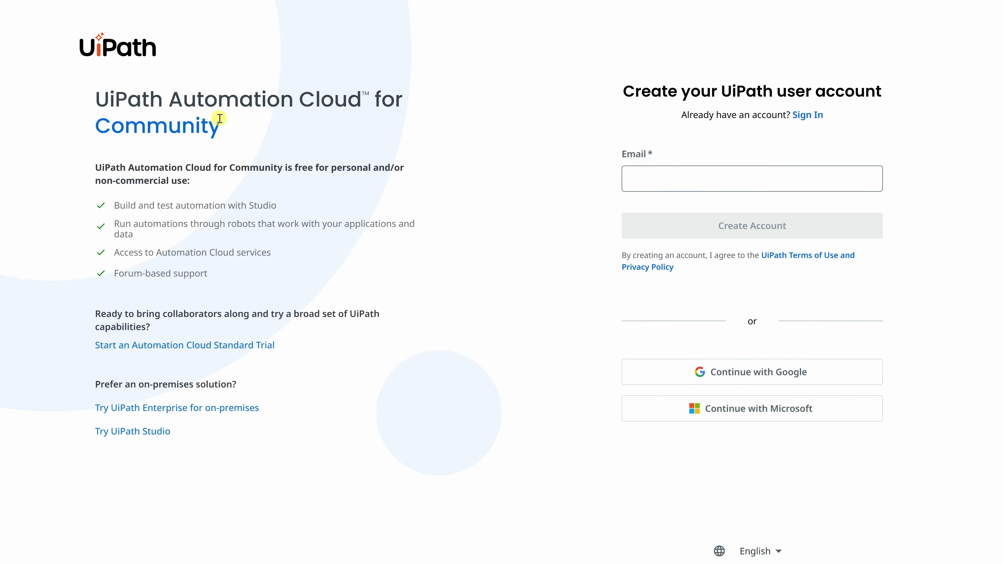
pyautogui.click(687, 178)
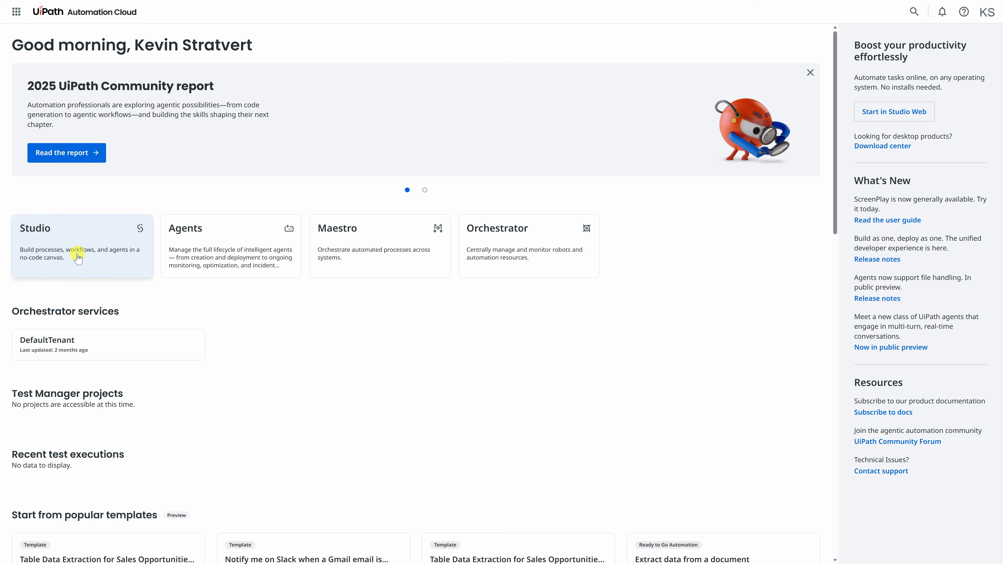
# Step: Open Studio from Automation Cloud and create a new Agentic Process project
pyautogui.click(51, 233)
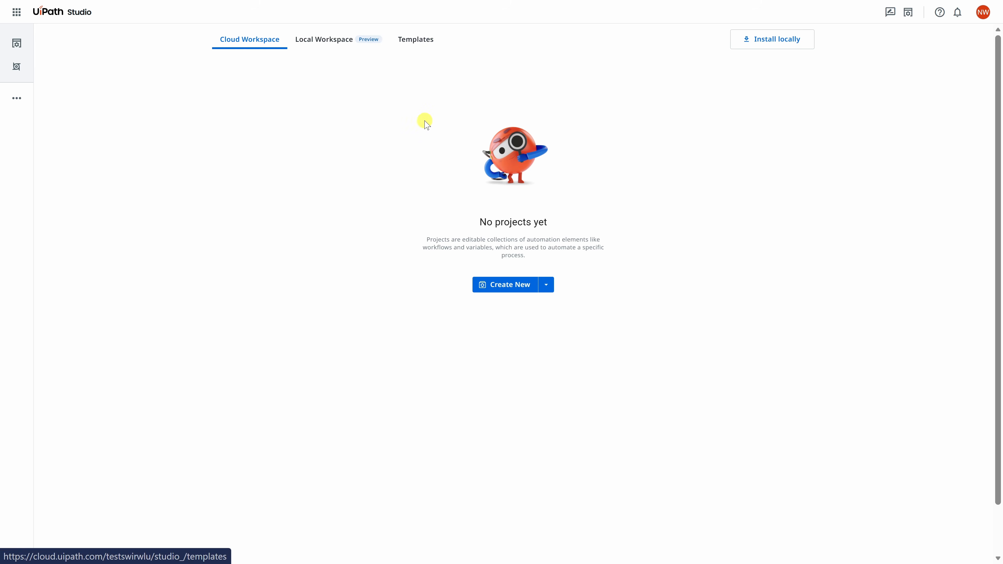
pyautogui.click(509, 285)
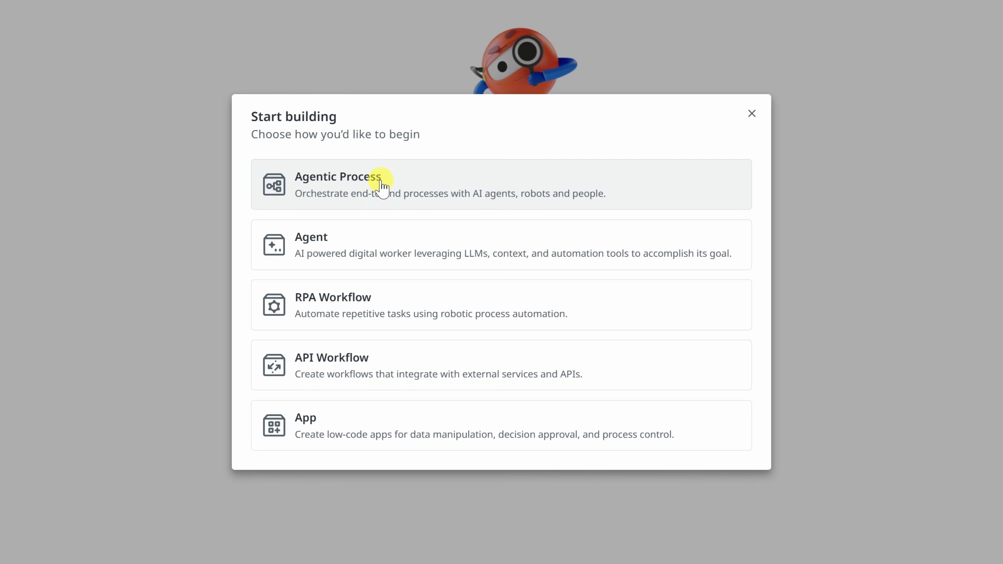
pyautogui.click(381, 186)
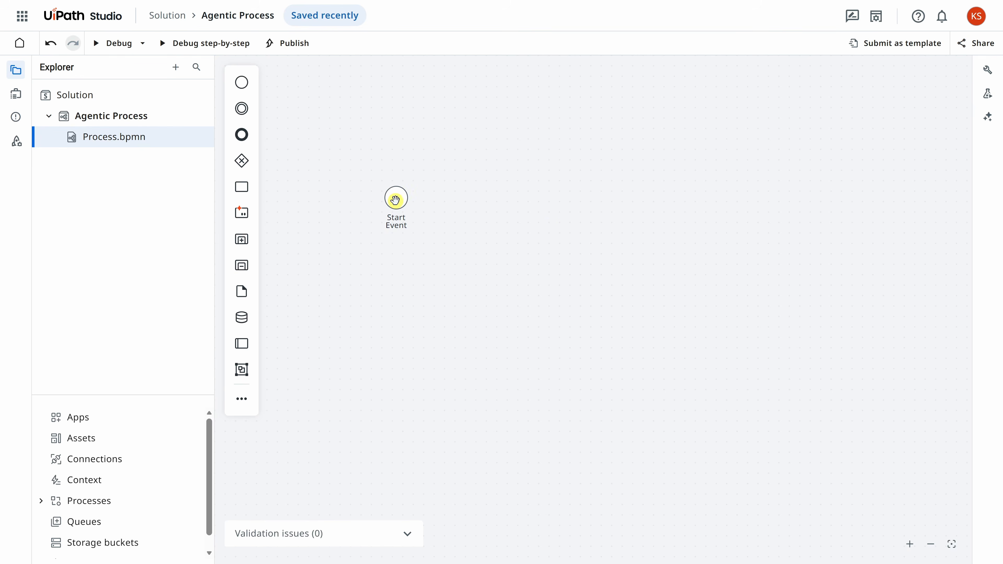
# Step: Open the start event's properties and rename the event as New Invoice Uploaded
pyautogui.click(395, 201)
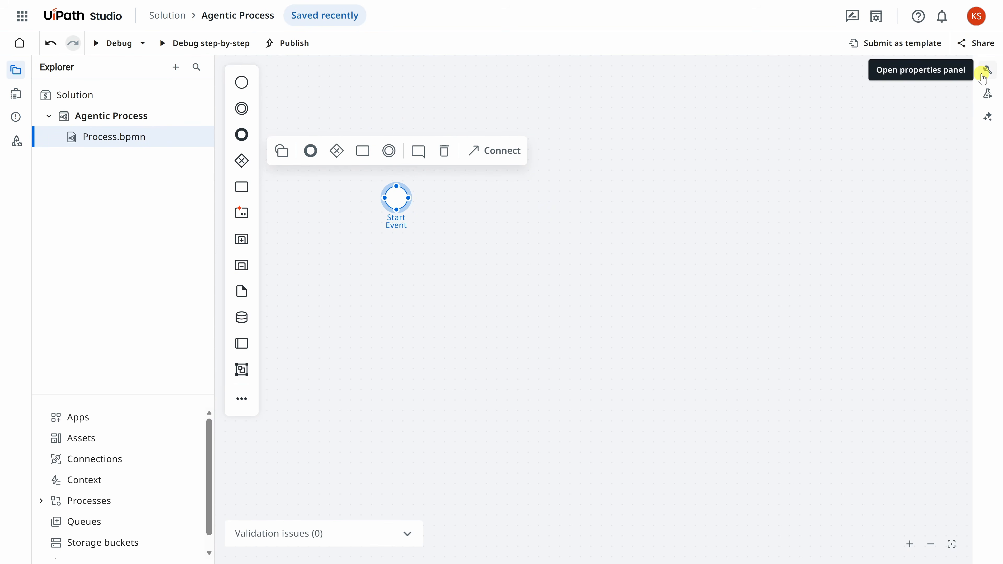
pyautogui.click(986, 71)
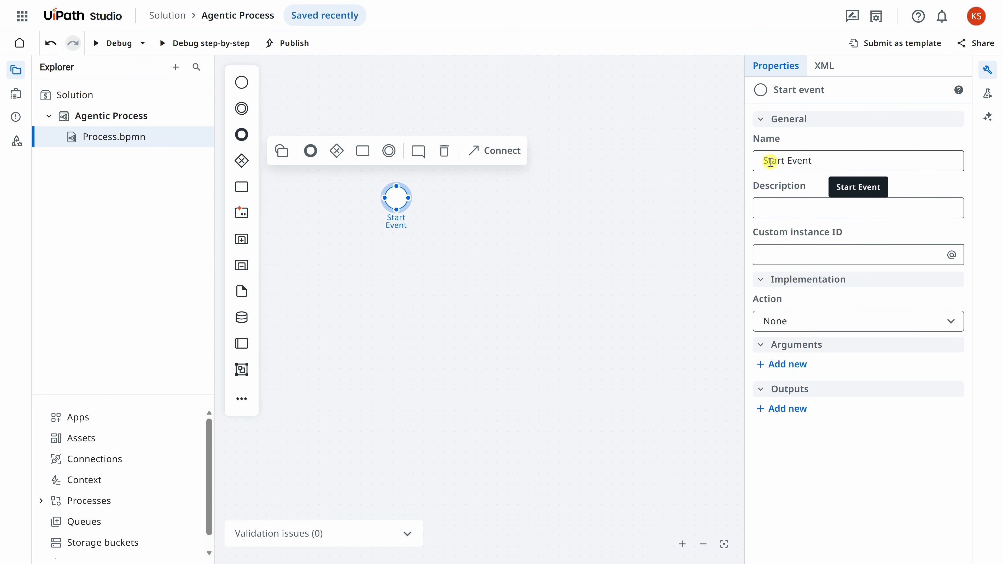
pyautogui.moveTo(822, 161); pyautogui.dragTo(762, 160)
pyautogui.write('New Invoice Uploaded')
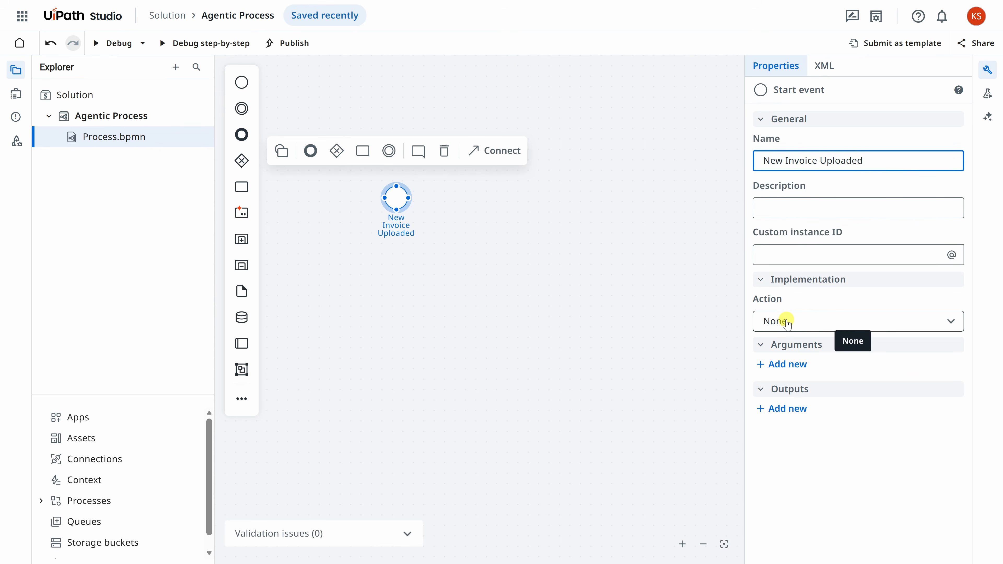
# Step: Set the New Invoice Uploaded event's action to Wait for connector event, with Google Drive as the connector
pyautogui.click(787, 323)
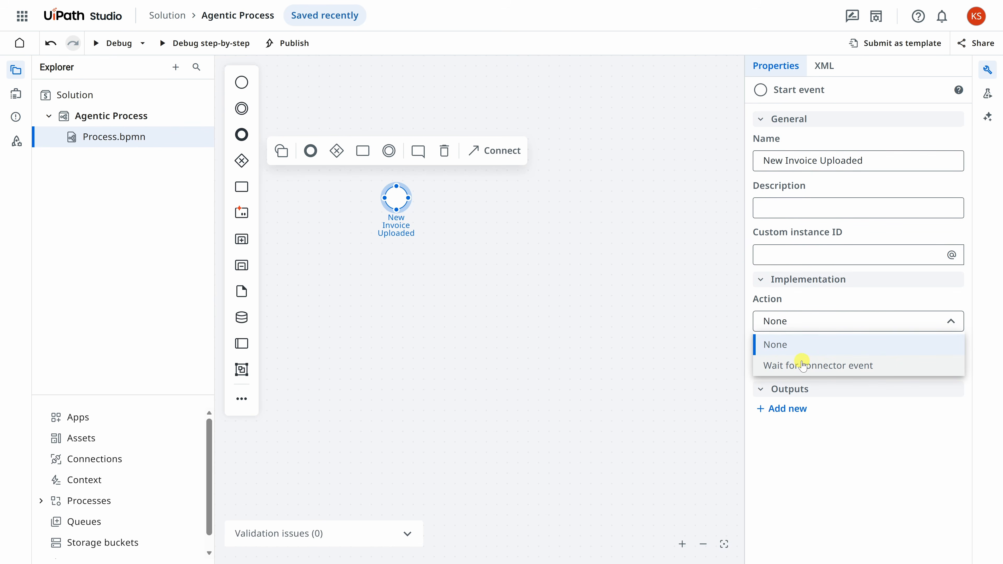
pyautogui.click(803, 364)
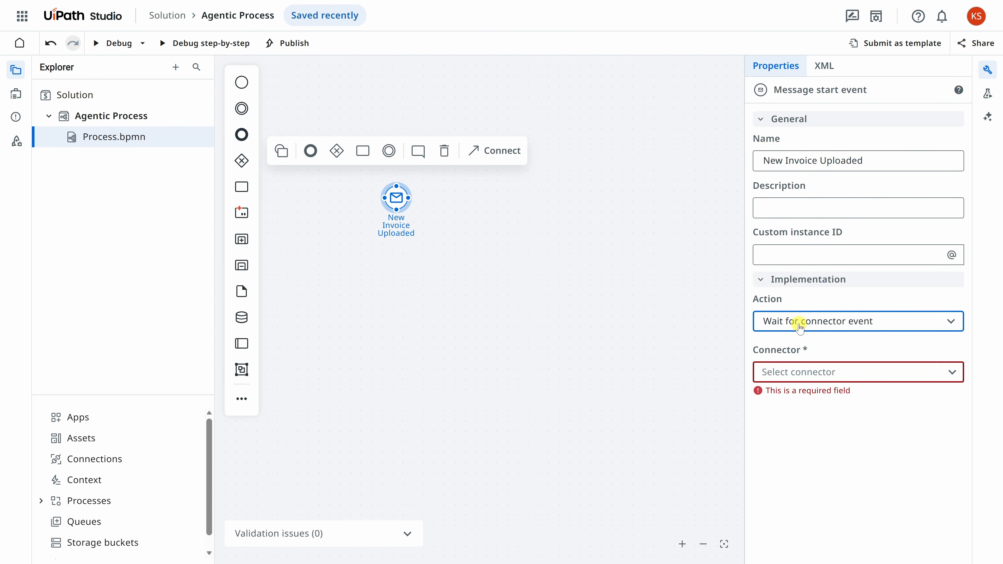
pyautogui.click(809, 371)
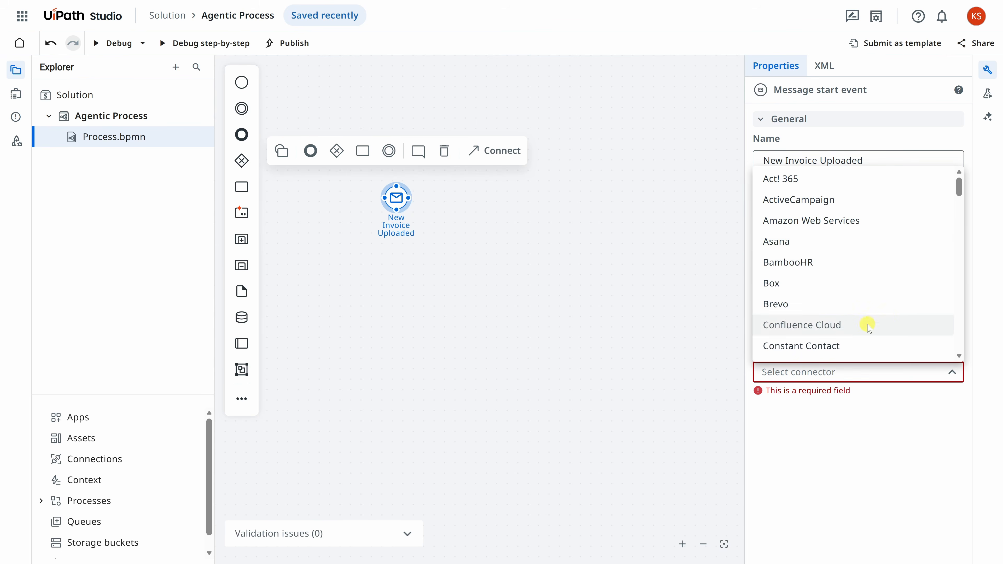
pyautogui.moveTo(959, 186); pyautogui.dragTo(958, 232)
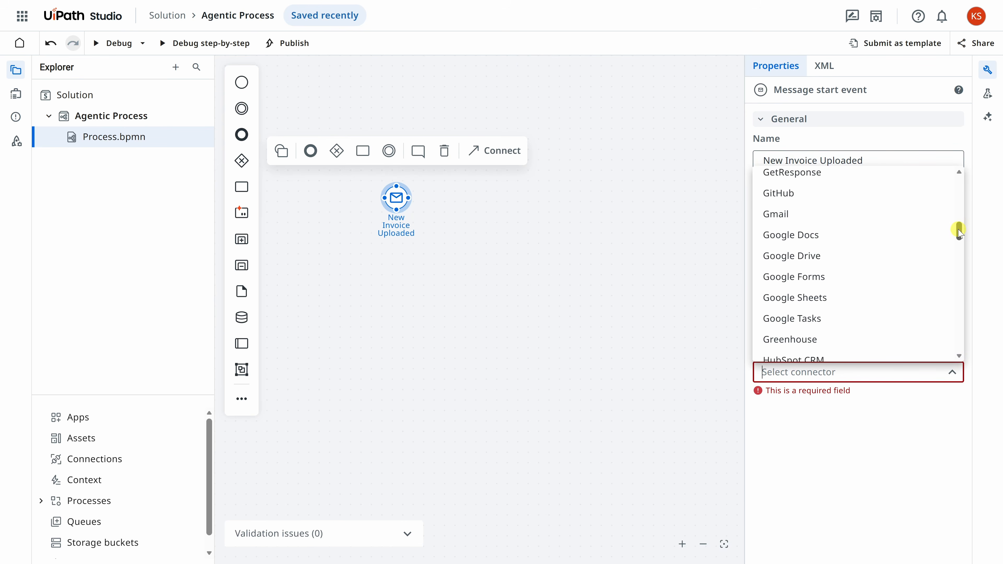
pyautogui.click(817, 255)
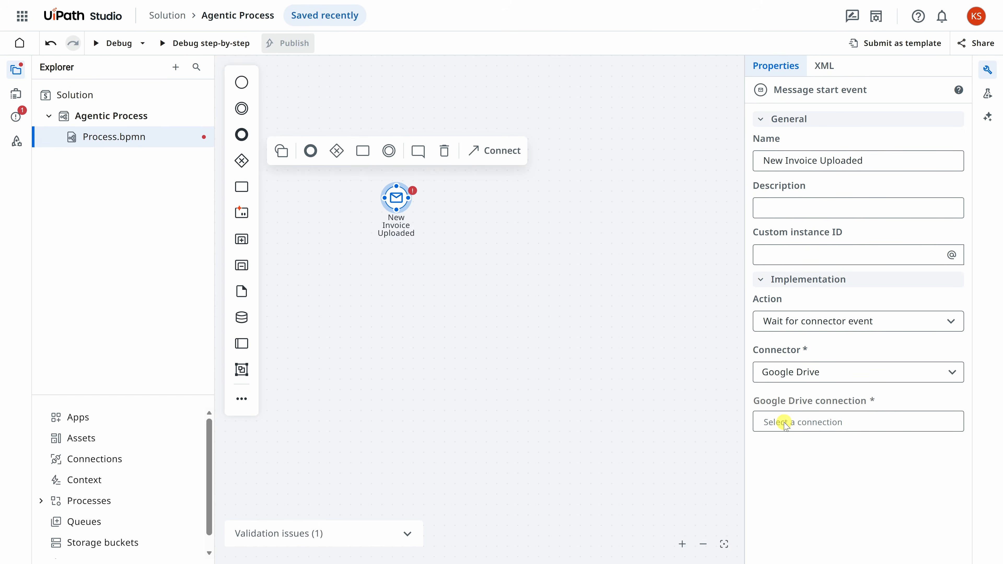
# Step: Add a new Google Drive connection to the start event and set its trigger to File Created
pyautogui.click(817, 421)
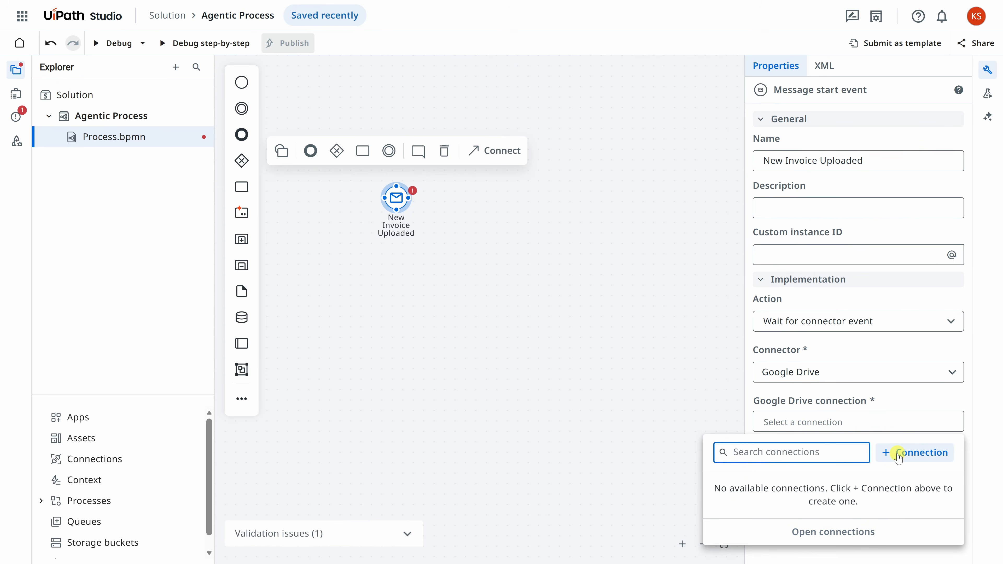
pyautogui.click(897, 454)
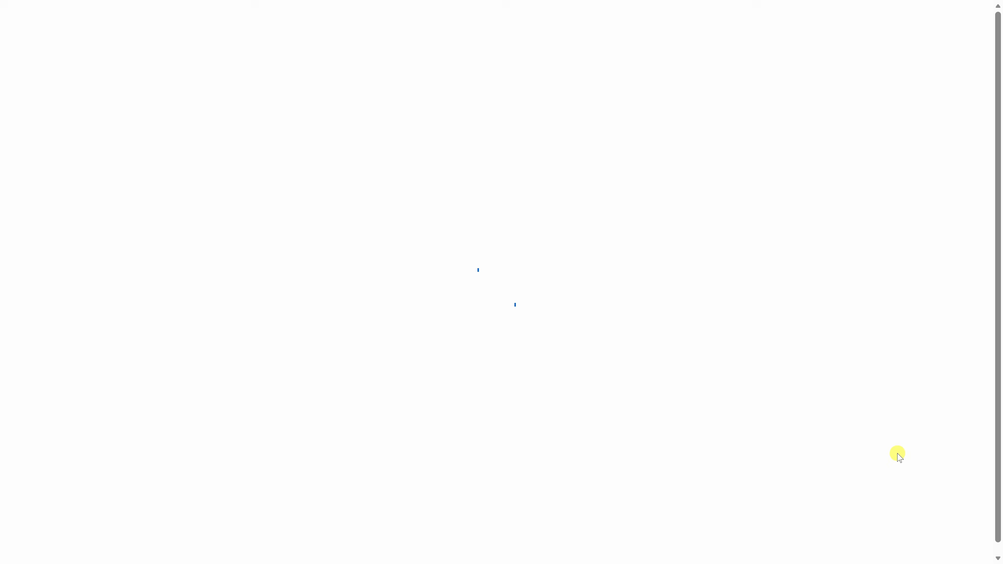
pyautogui.click(519, 472)
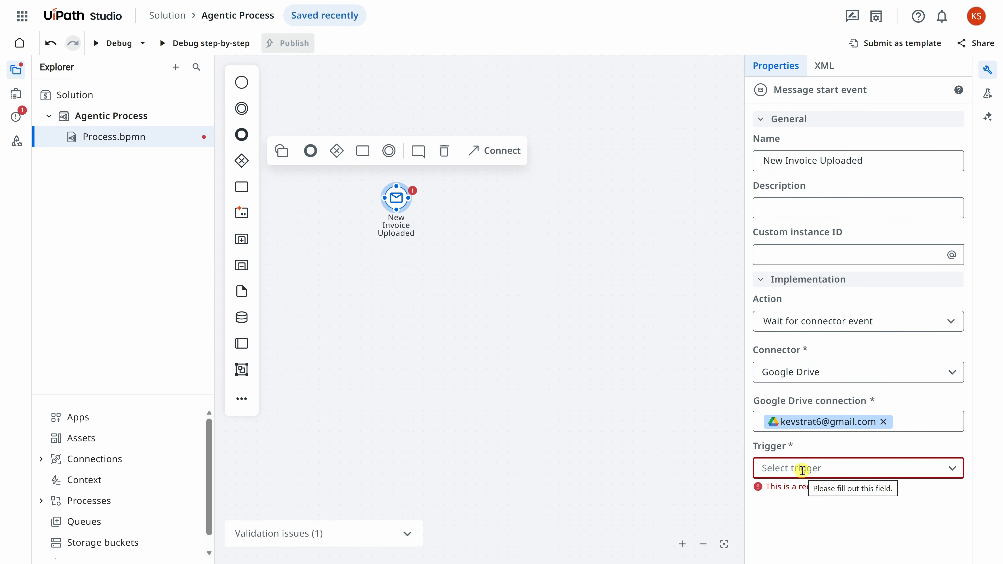
pyautogui.click(801, 469)
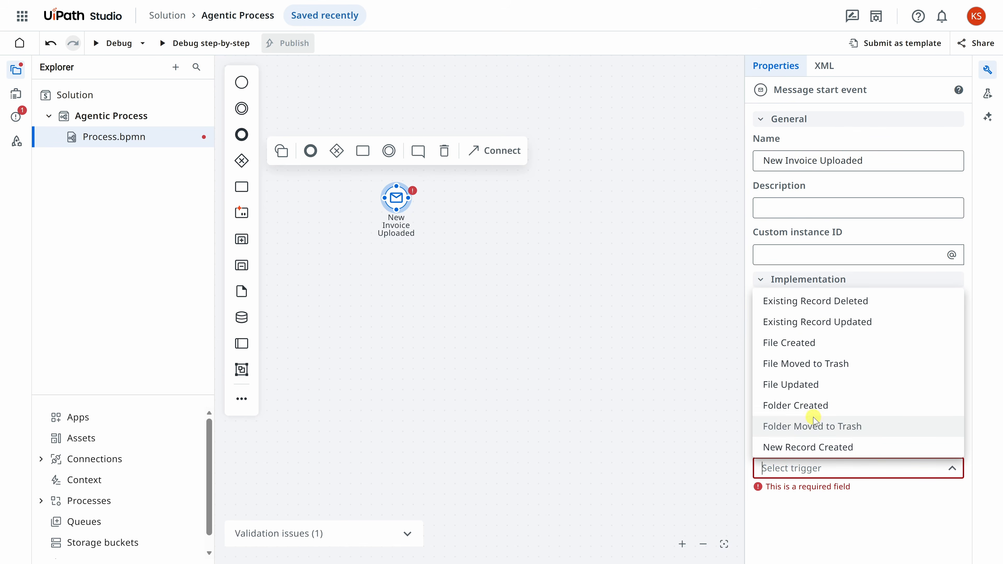
pyautogui.click(810, 347)
# Step: Set the File Created trigger's location to the Invoices folder in My Drive
pyautogui.scroll(-3, 810, 347)
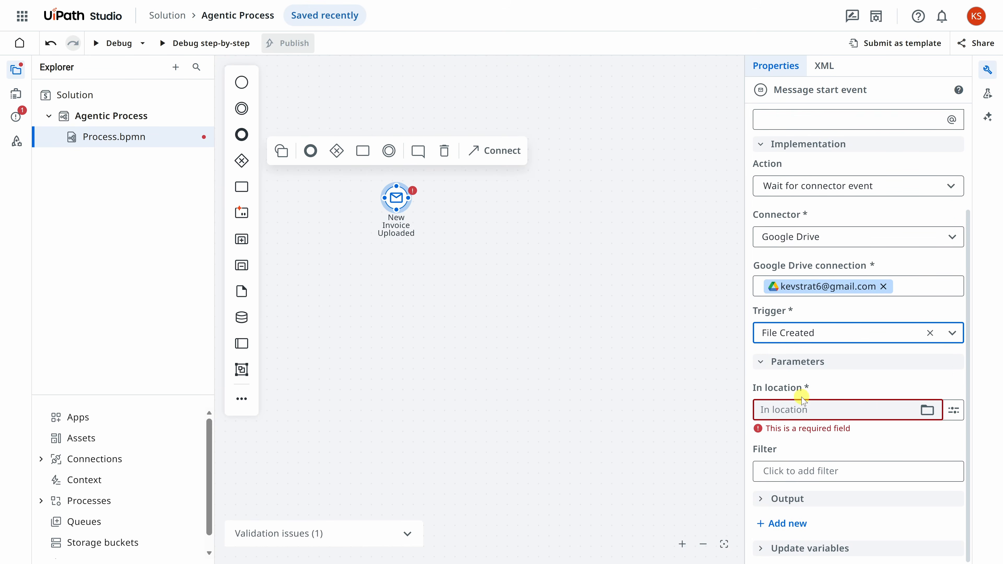
pyautogui.click(808, 389)
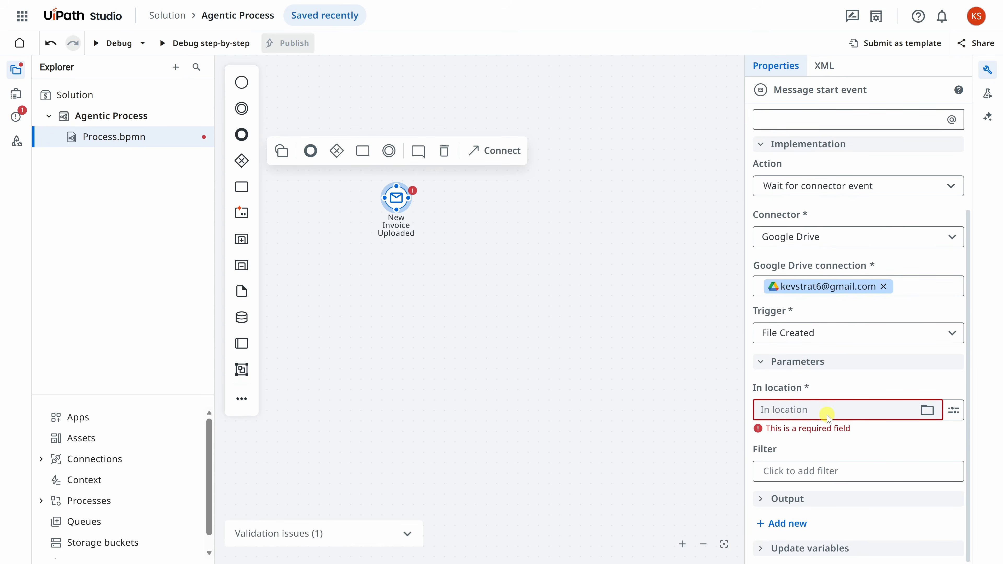
pyautogui.click(845, 413)
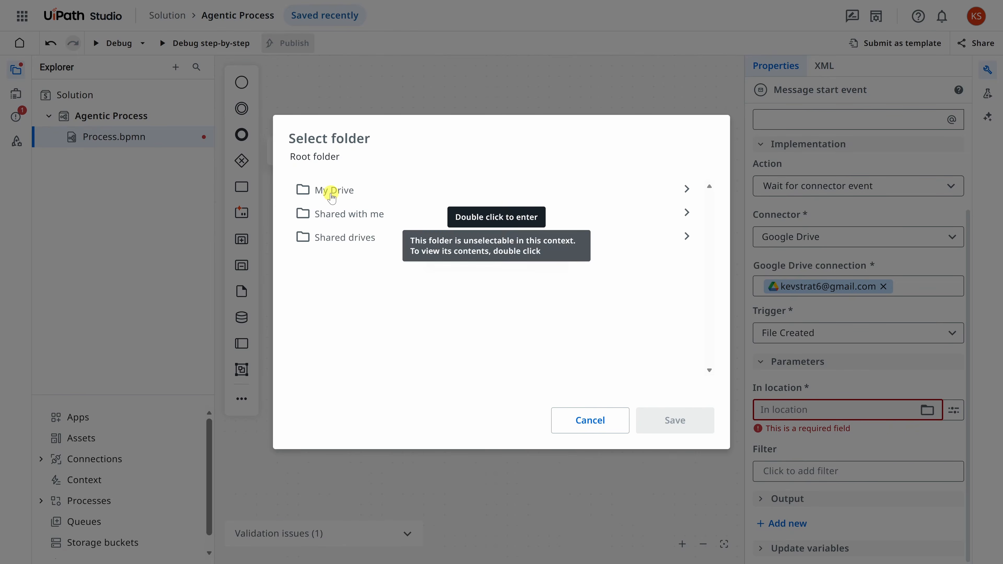
pyautogui.click(663, 193)
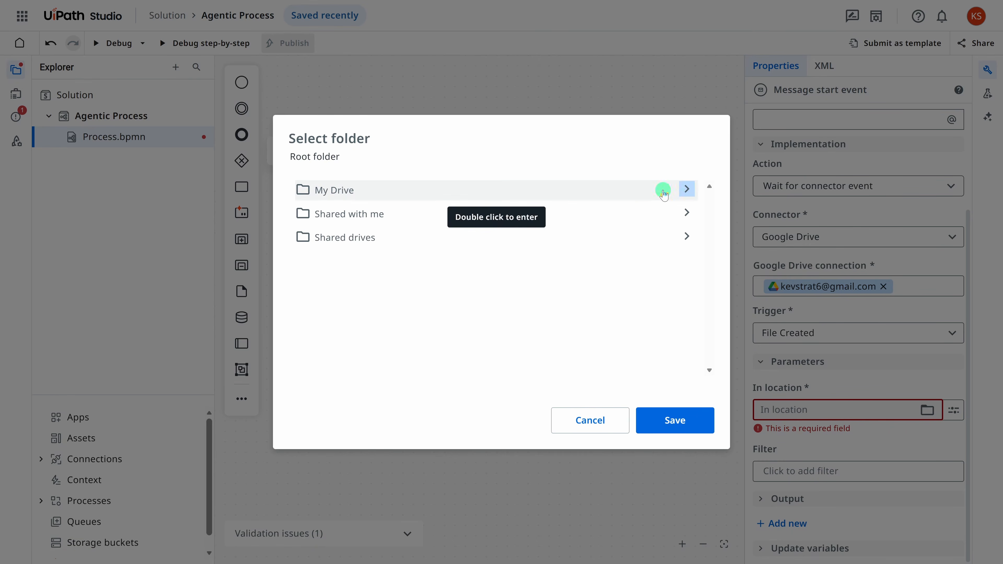
pyautogui.doubleClick(663, 193)
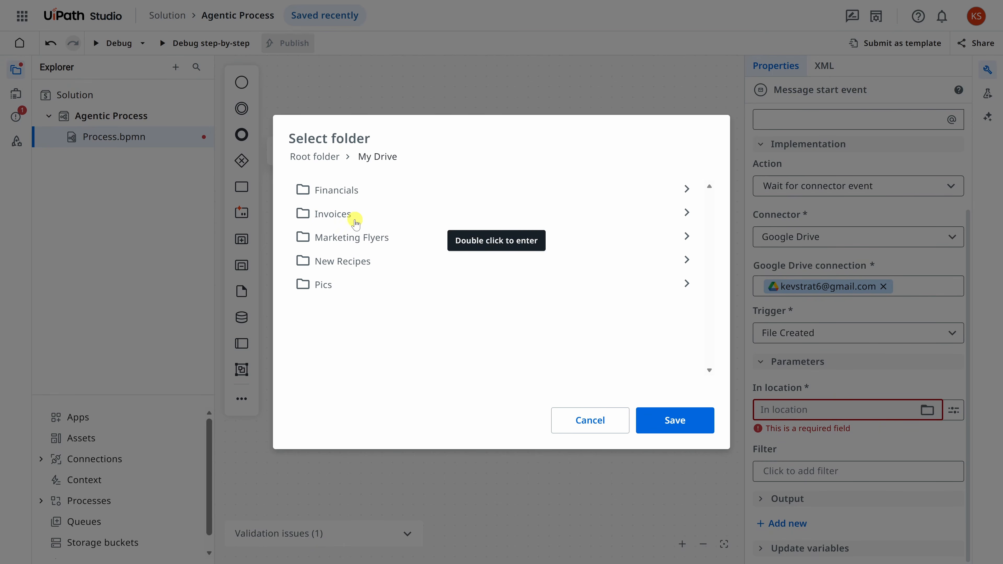
pyautogui.click(372, 216)
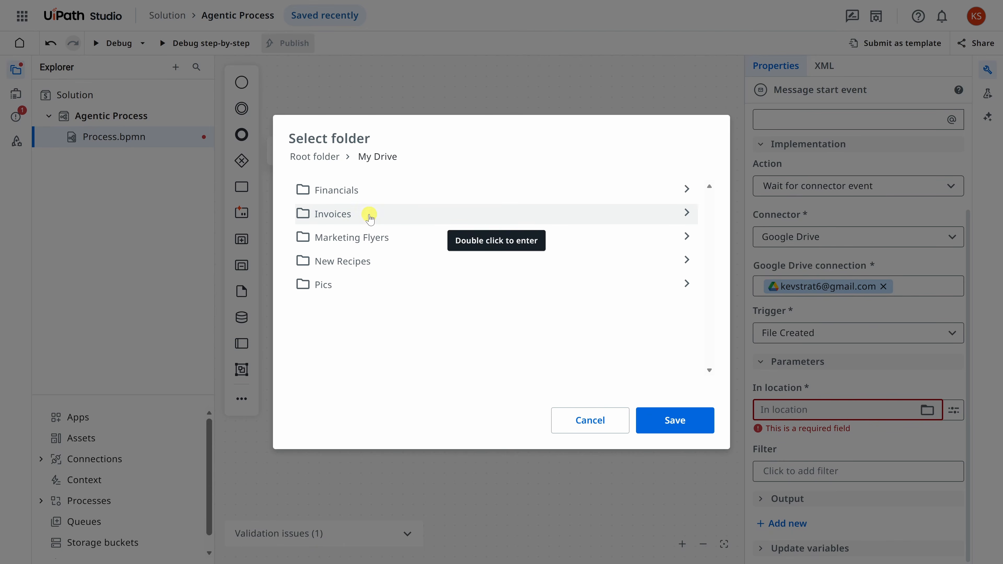
pyautogui.click(689, 421)
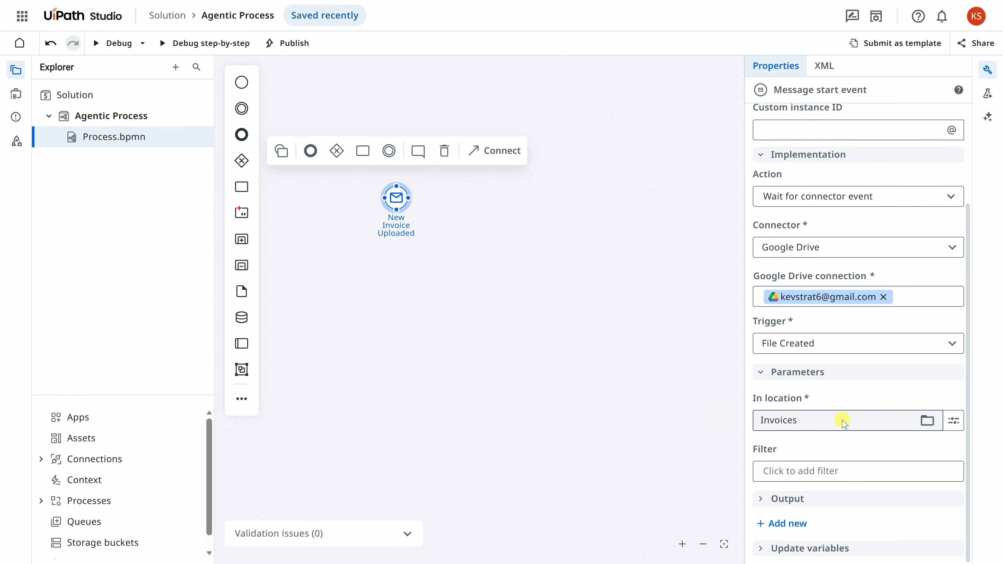
# Step: Add a filter condition to the File Created trigger so that File extension Equals pdf, and save it
pyautogui.click(794, 470)
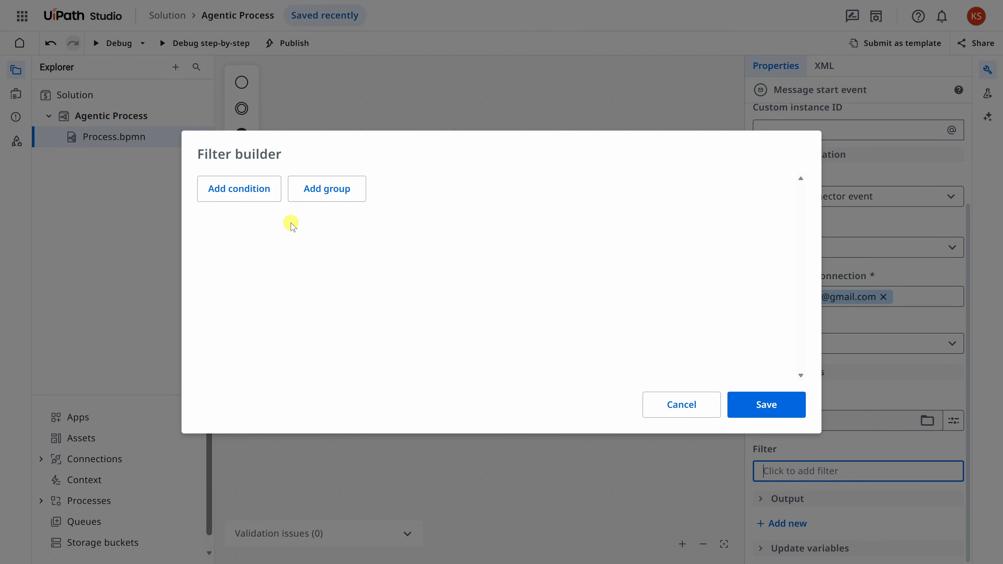
pyautogui.click(240, 190)
pyautogui.click(256, 188)
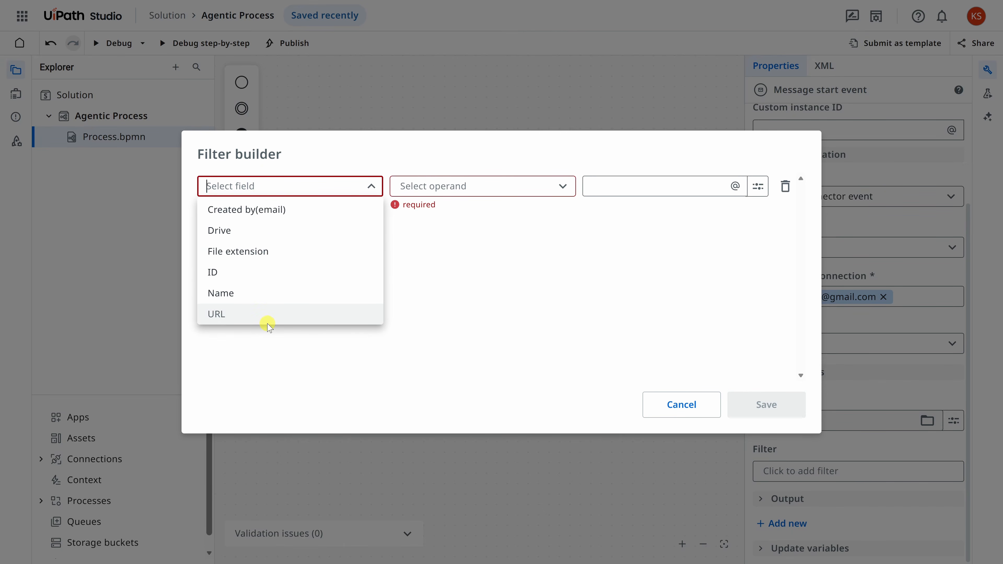
pyautogui.click(234, 253)
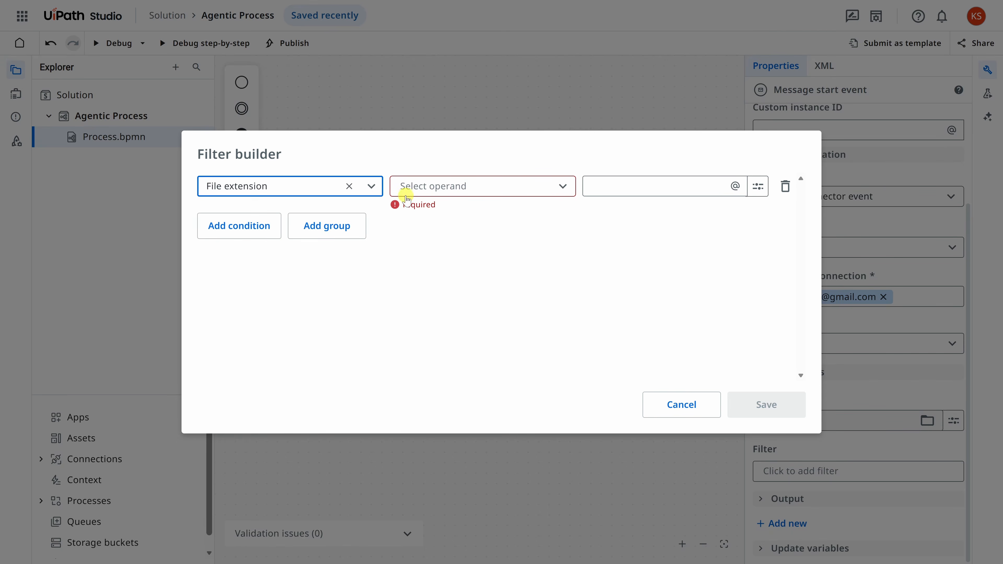
pyautogui.click(442, 188)
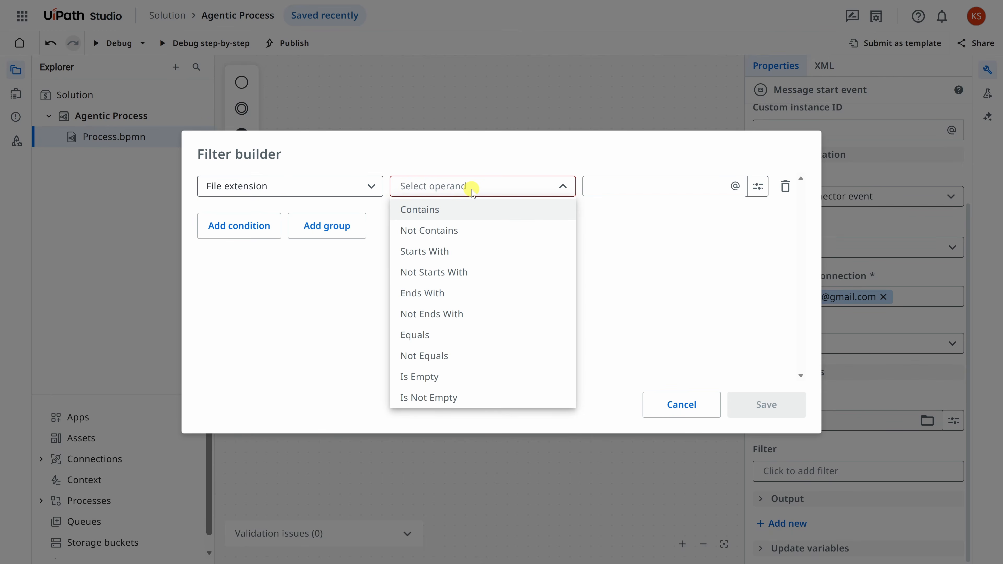
pyautogui.click(428, 335)
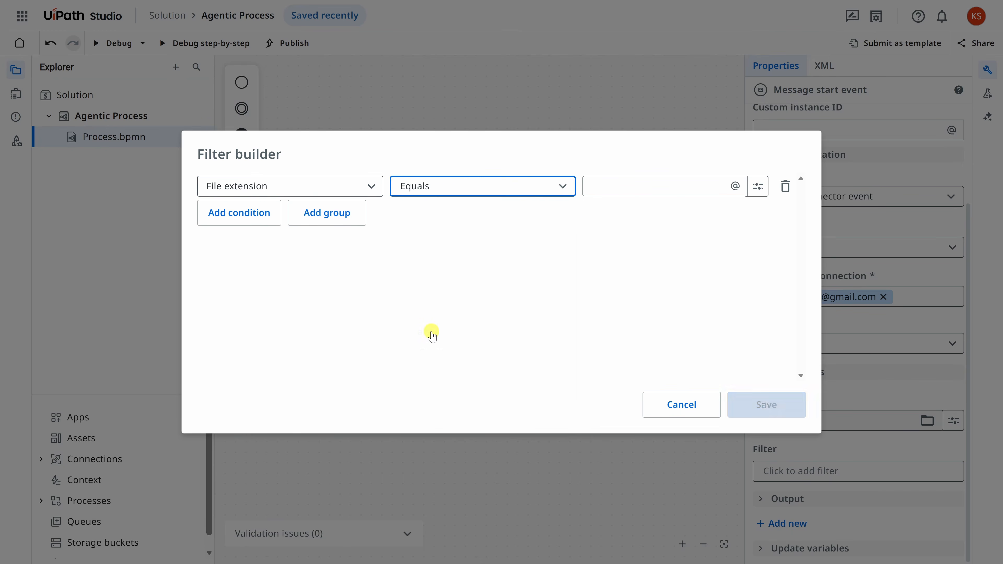
pyautogui.click(611, 194)
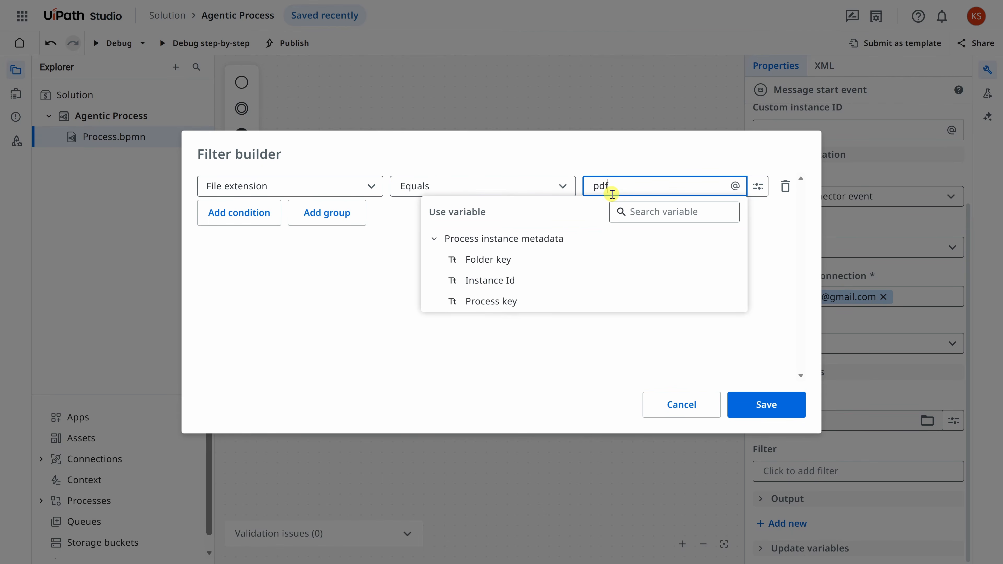
pyautogui.click(724, 148)
pyautogui.click(774, 411)
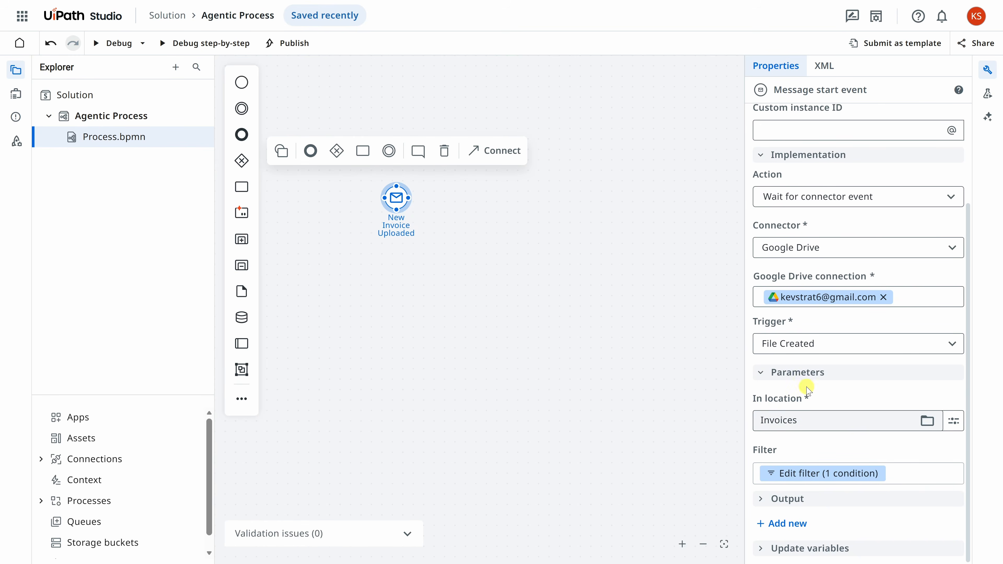
# Step: Add a String variable FileName to the start event, with the trigger response's Name as its value
pyautogui.click(786, 523)
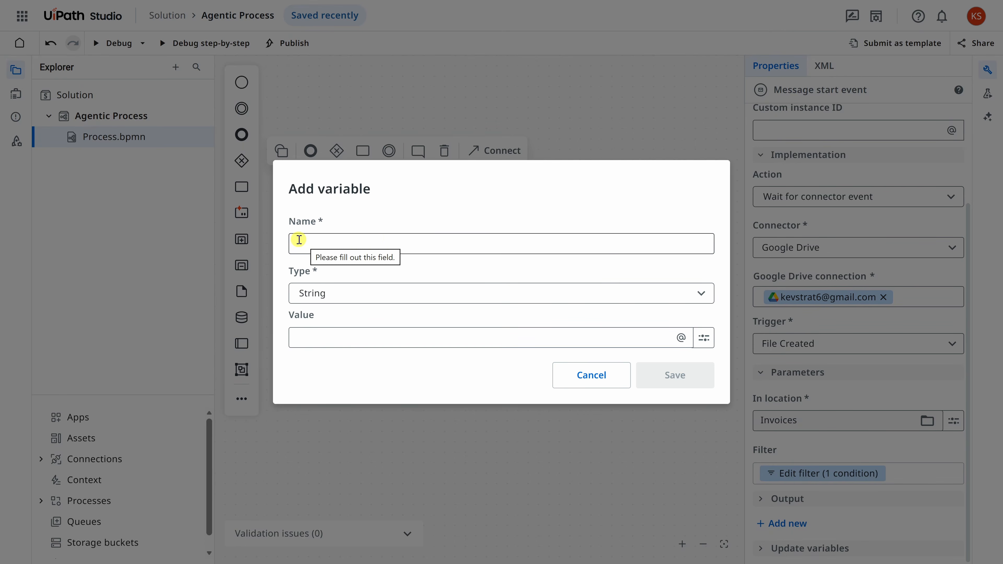
pyautogui.click(361, 244)
pyautogui.write('FileName')
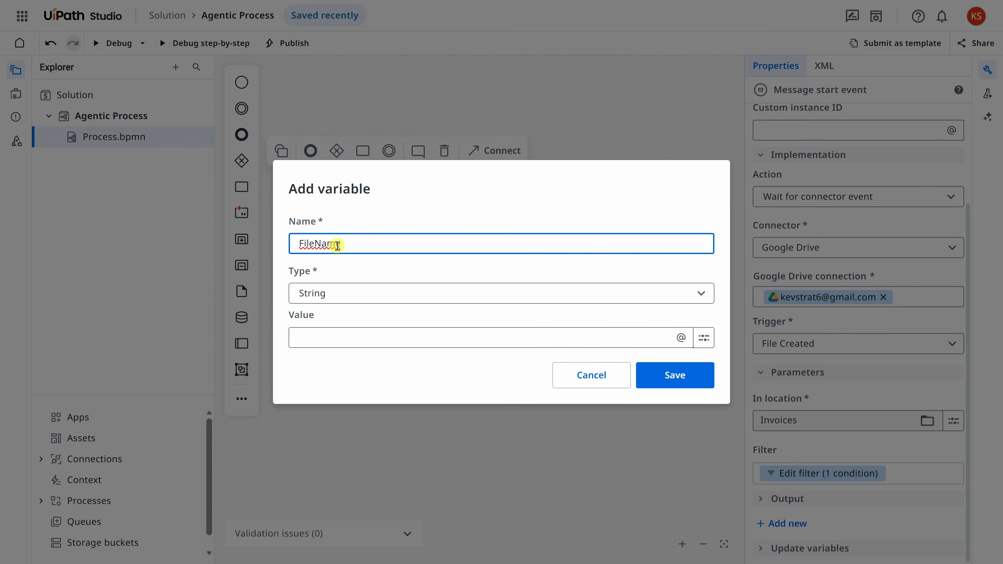
pyautogui.click(327, 292)
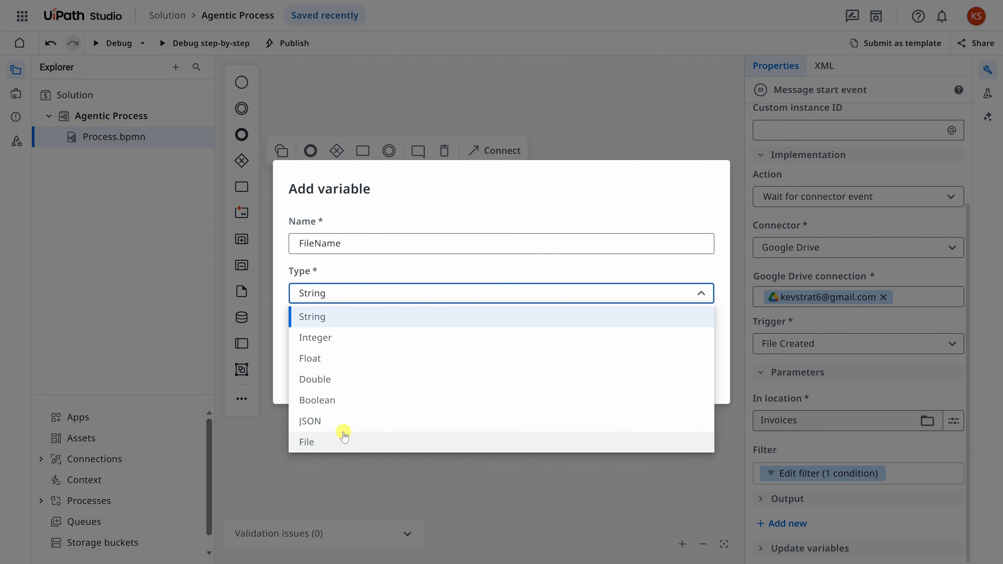
pyautogui.click(328, 322)
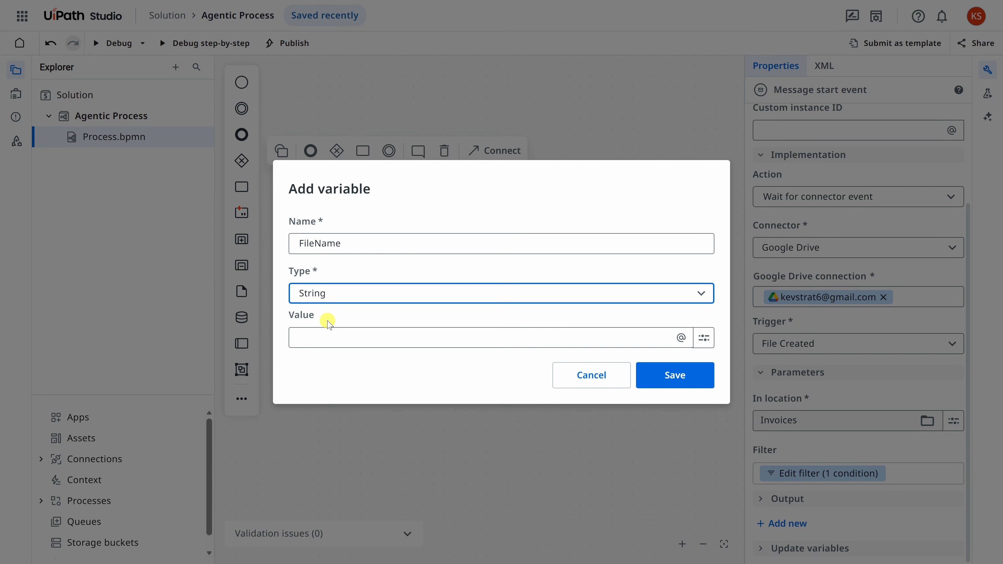
pyautogui.click(328, 335)
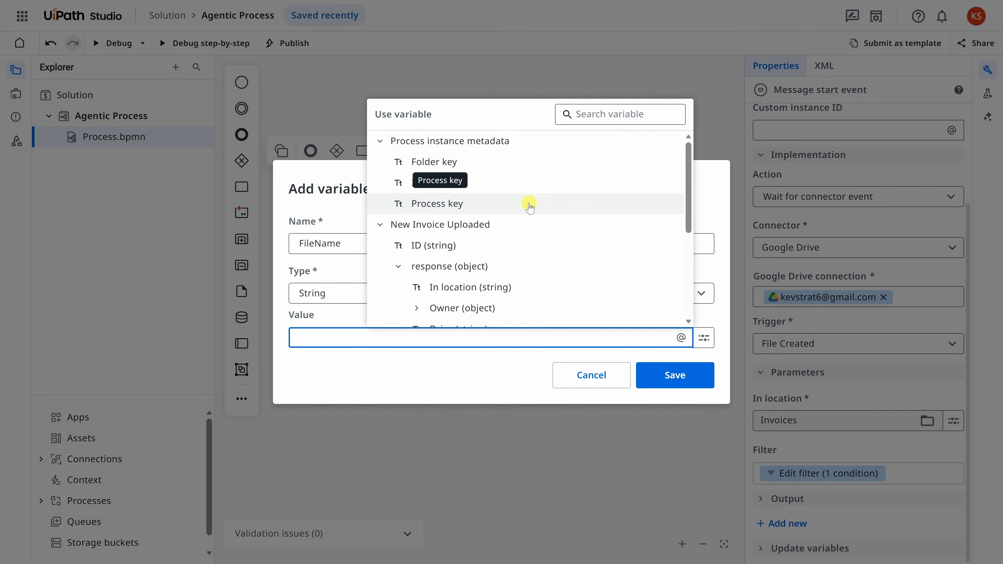
pyautogui.scroll(-2, 527, 202)
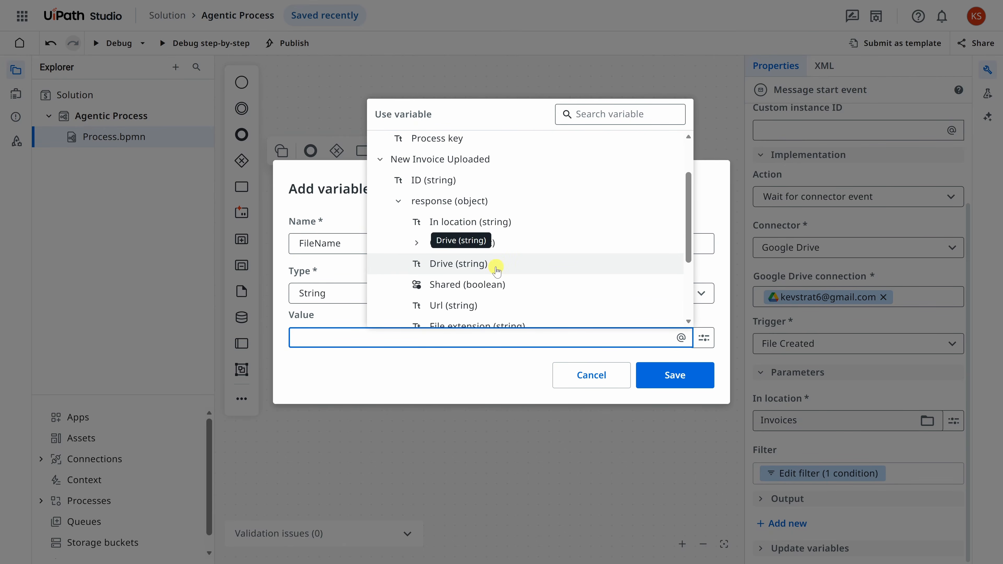
pyautogui.scroll(-2, 498, 268)
pyautogui.scroll(-2, 498, 270)
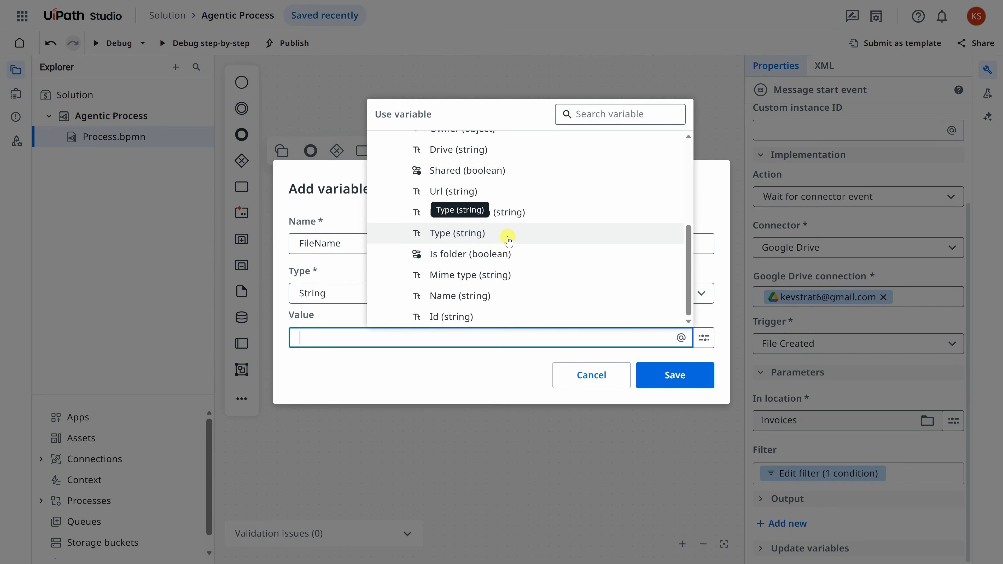
pyautogui.click(444, 300)
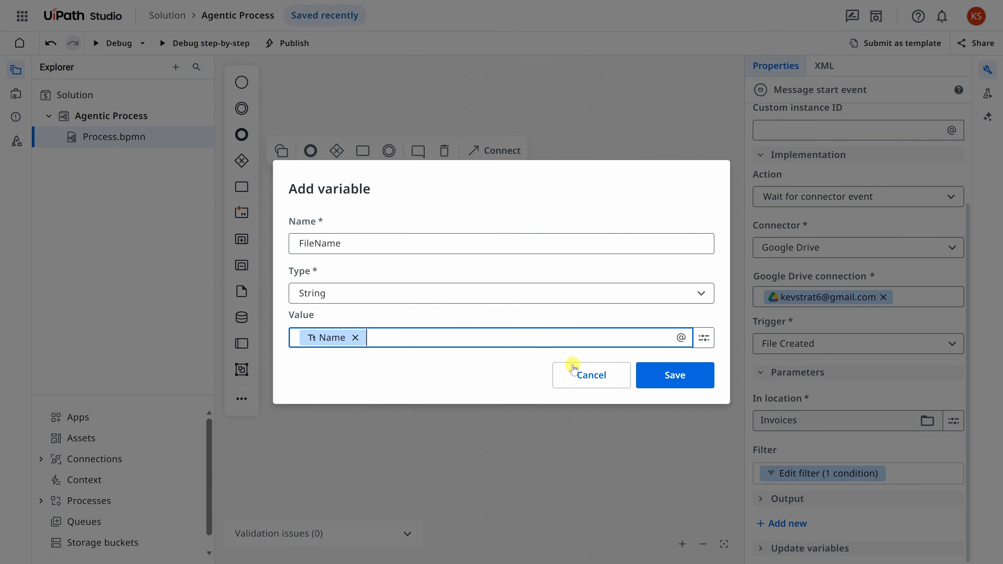
pyautogui.click(671, 380)
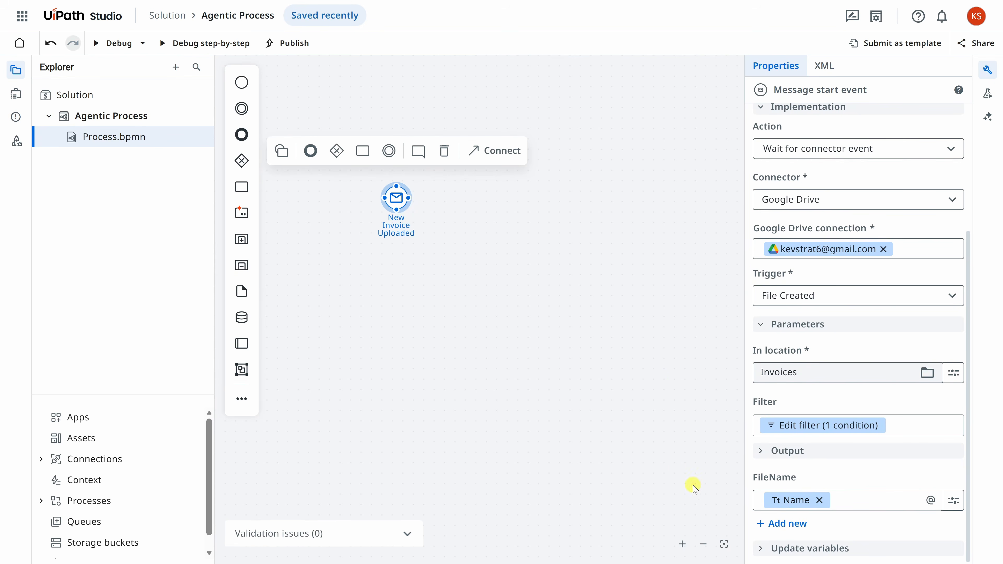
# Step: Add a String variable FileId to the start event, with the trigger response's Id as its value
pyautogui.click(784, 525)
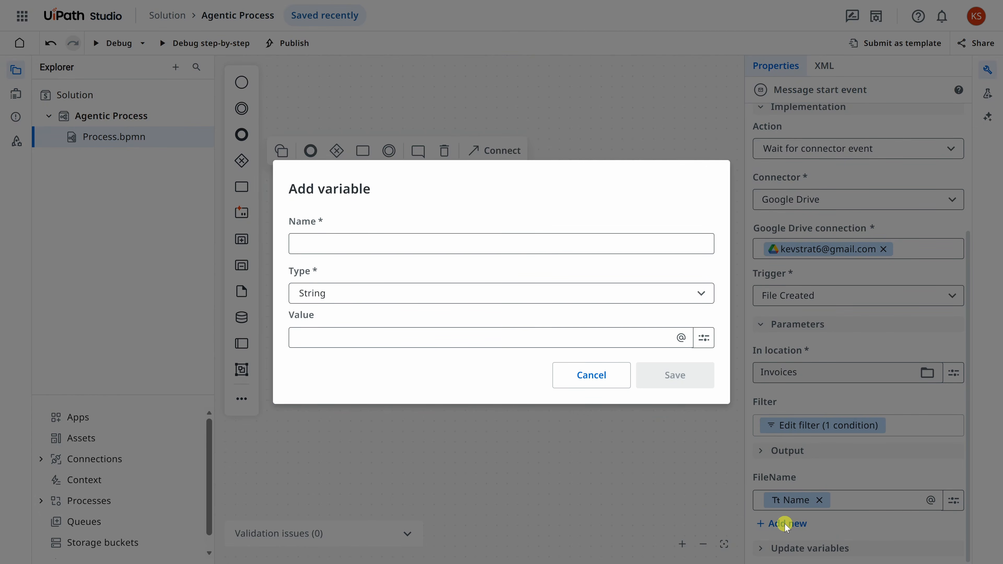
pyautogui.click(323, 242)
pyautogui.write('FileId')
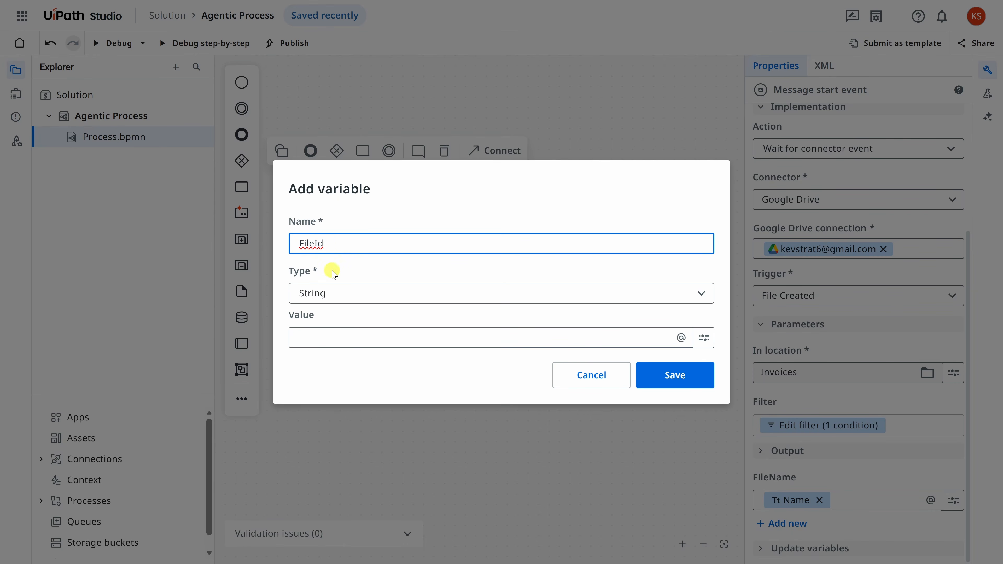
pyautogui.click(337, 288)
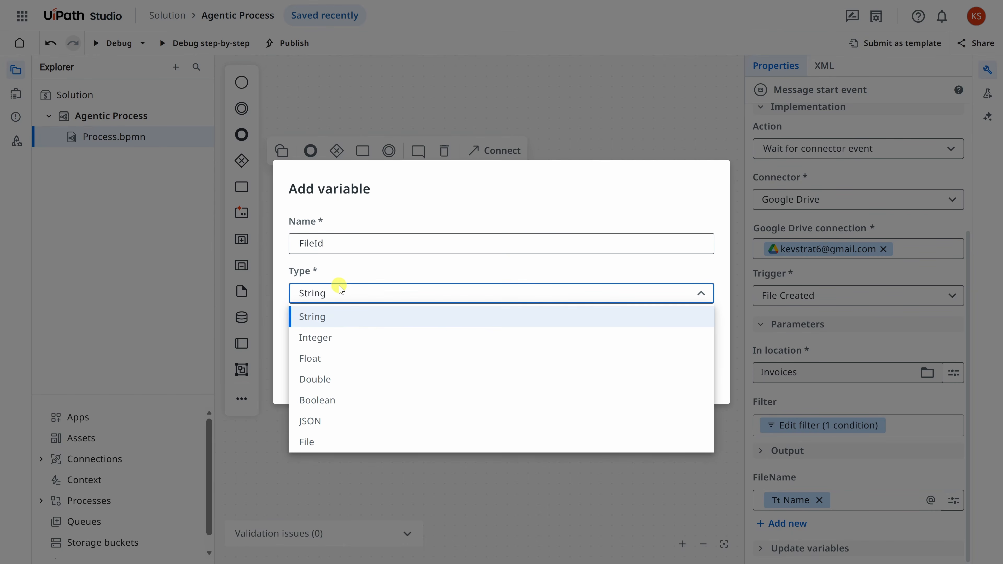
pyautogui.click(328, 321)
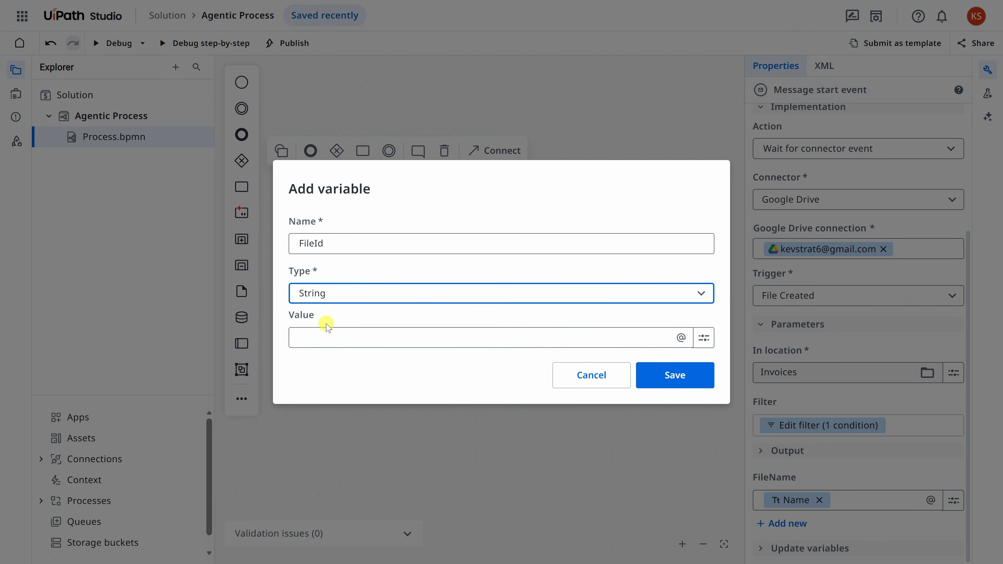
pyautogui.click(333, 339)
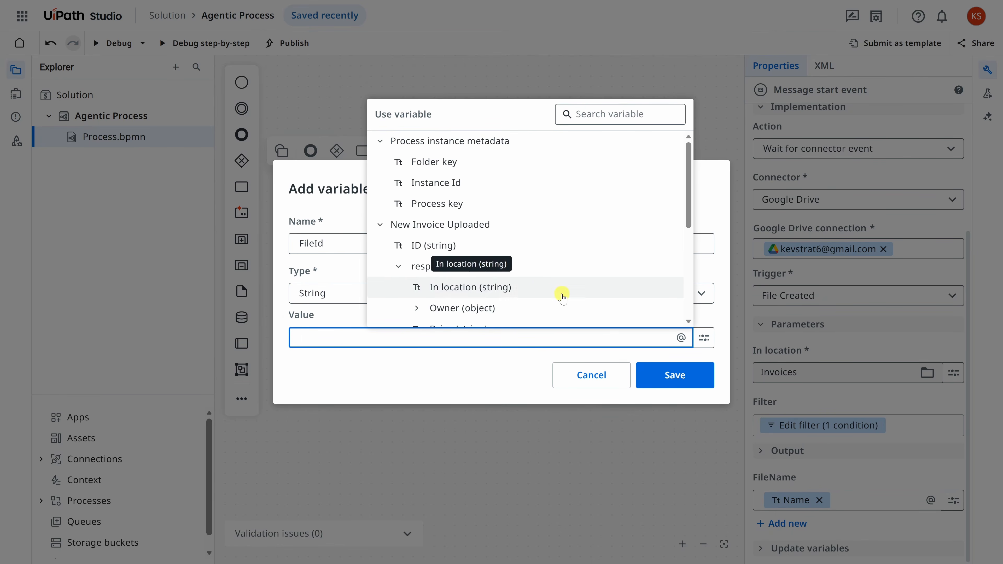
pyautogui.scroll(-2, 560, 291)
pyautogui.scroll(-2, 567, 289)
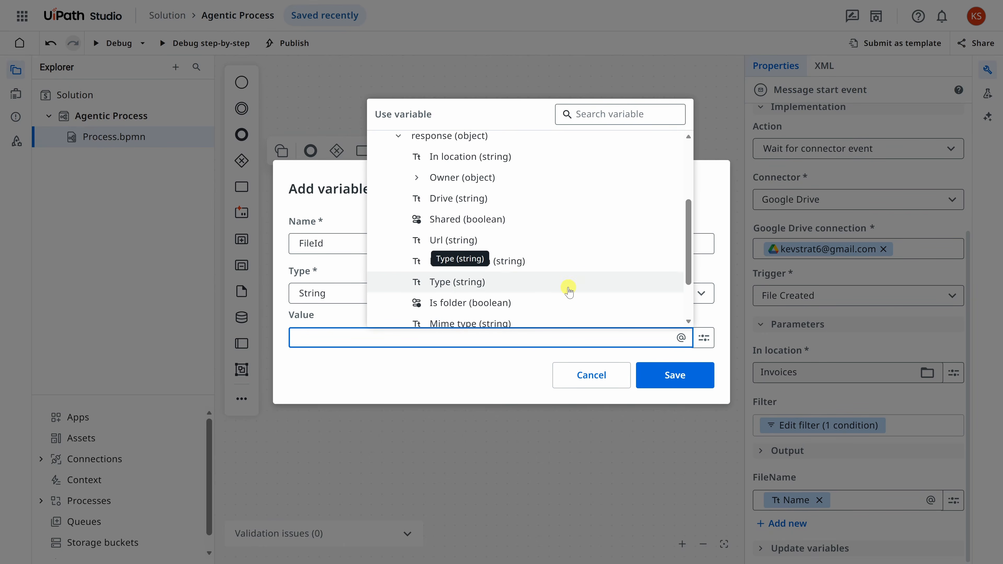
pyautogui.scroll(-2, 566, 289)
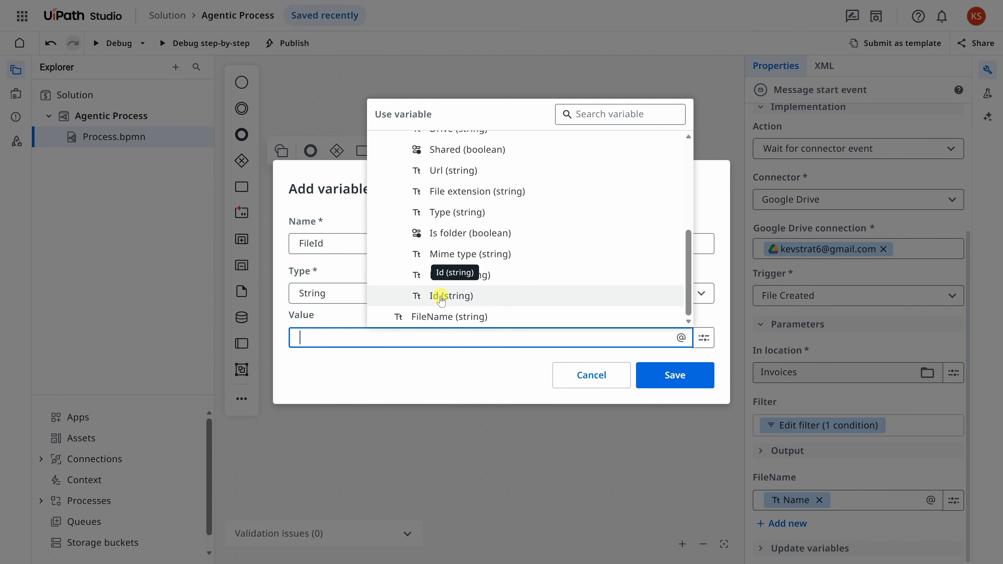
pyautogui.click(441, 299)
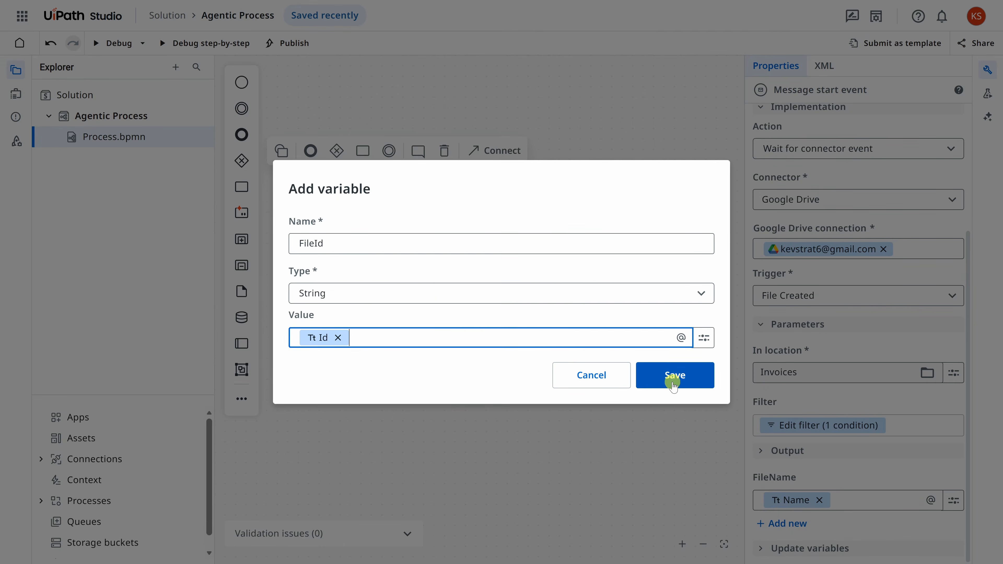
pyautogui.click(683, 385)
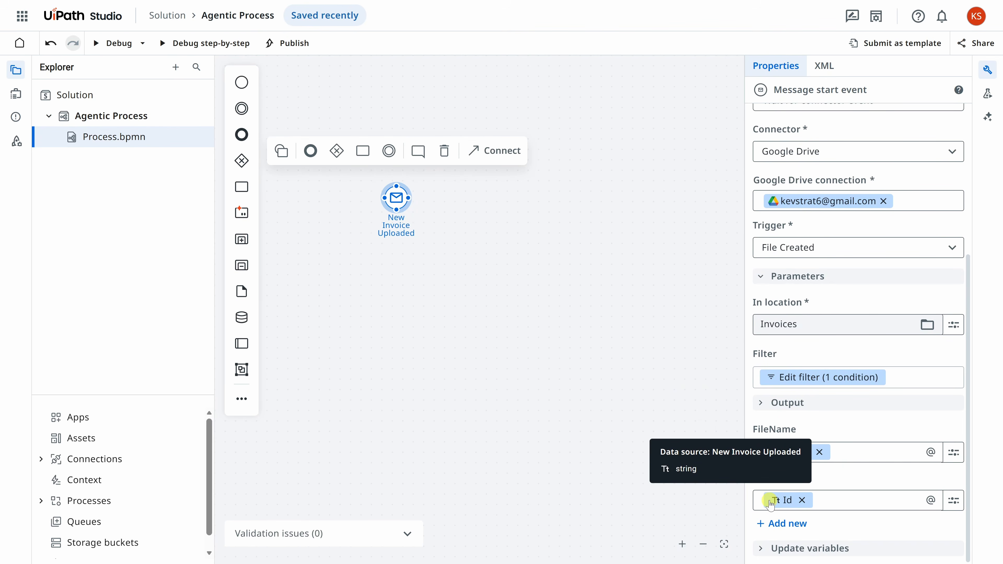
# Step: Add a String variable FileURL to the start event, with the trigger response's Url as its value
pyautogui.click(781, 524)
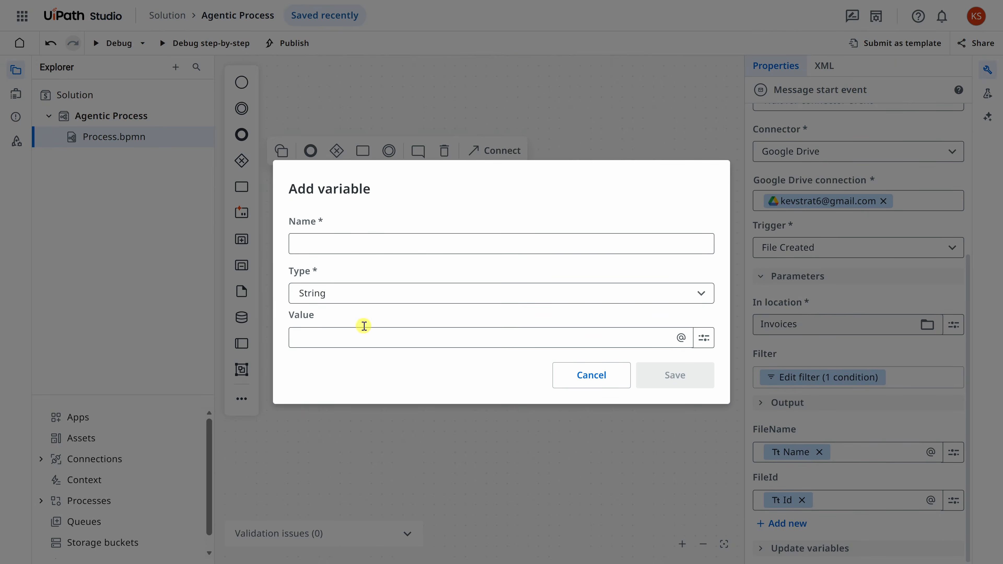
pyautogui.click(312, 244)
pyautogui.write('FileURL')
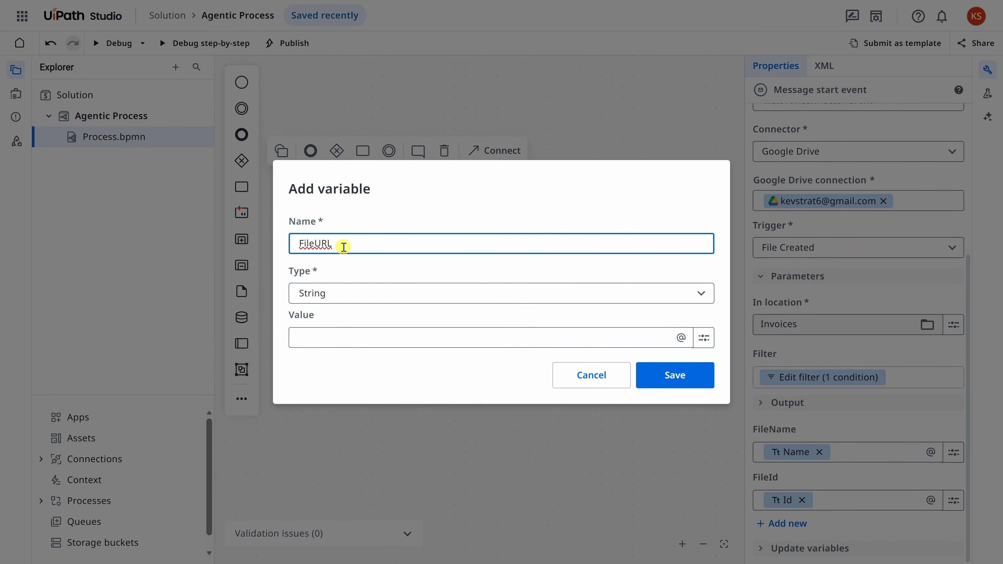
pyautogui.click(330, 292)
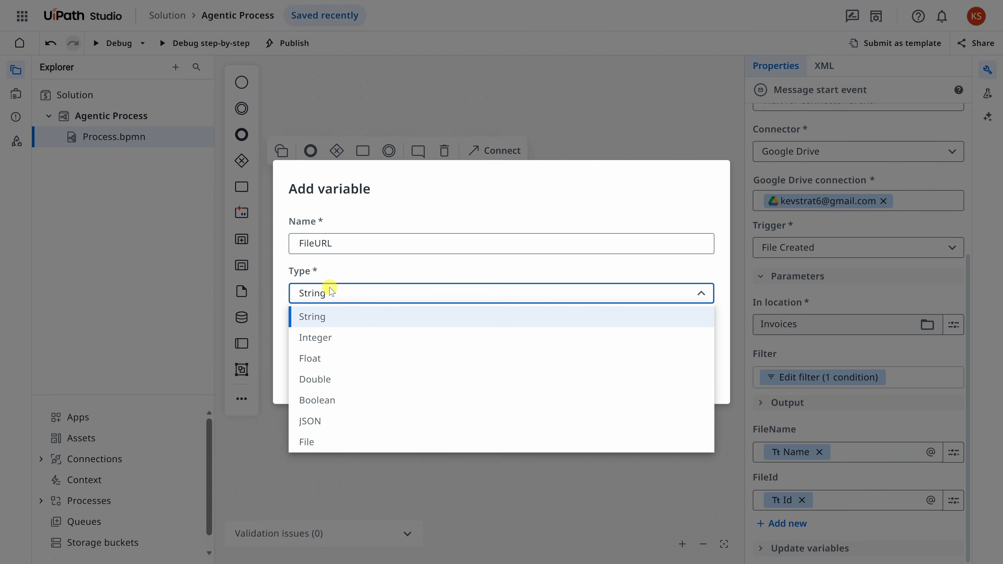
pyautogui.click(330, 292)
pyautogui.click(342, 338)
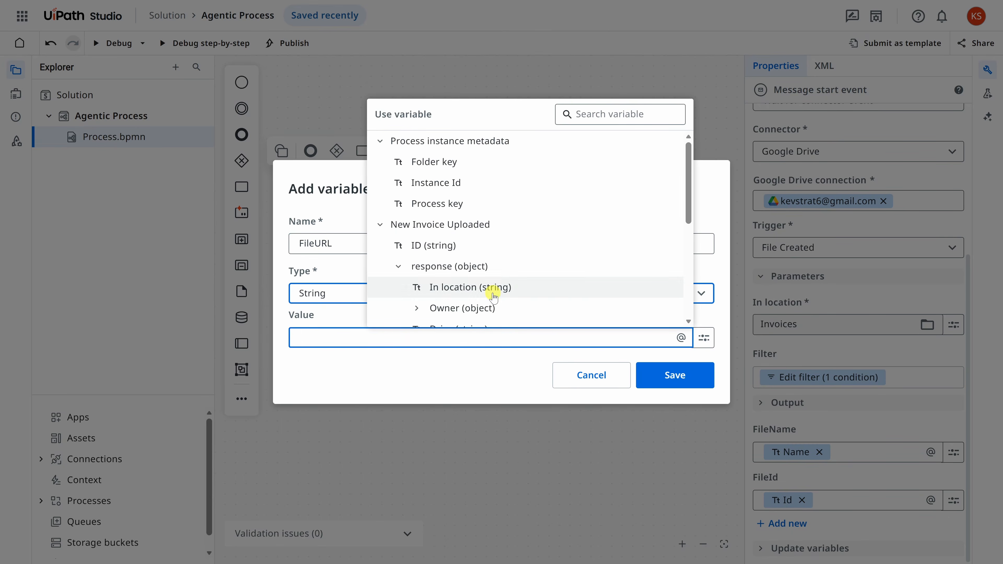
pyautogui.scroll(-2, 539, 229)
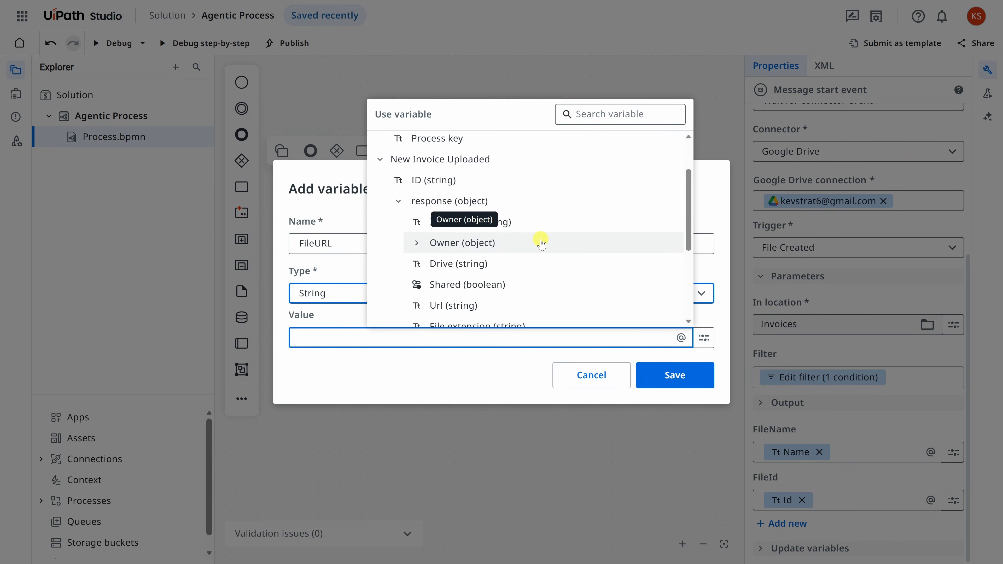
pyautogui.scroll(-2, 540, 244)
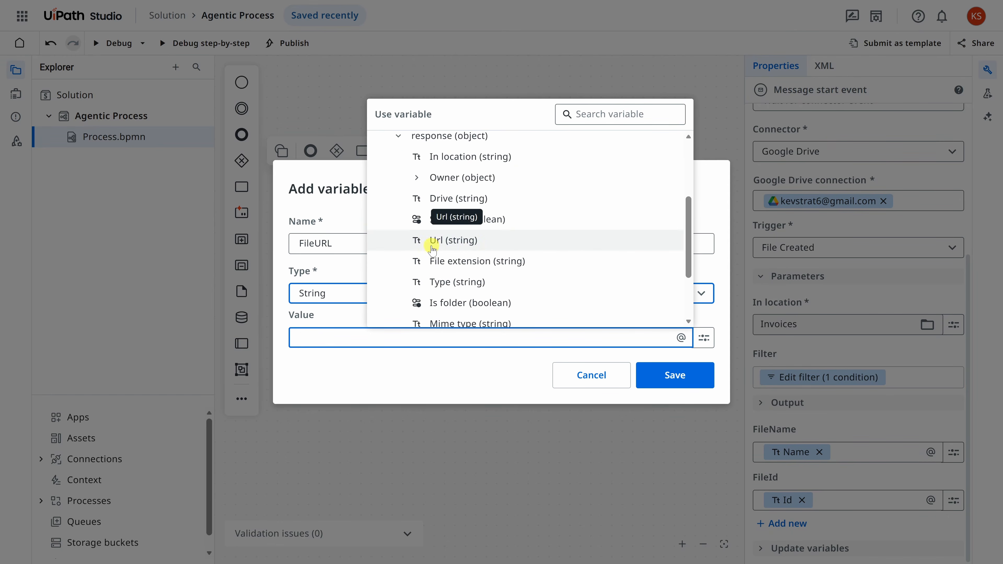
pyautogui.click(483, 248)
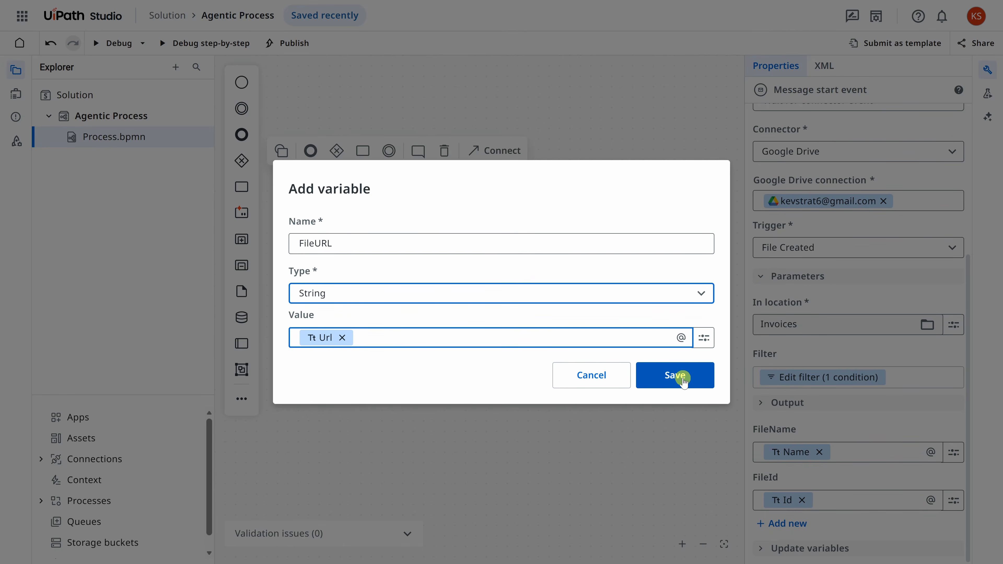
pyautogui.click(675, 375)
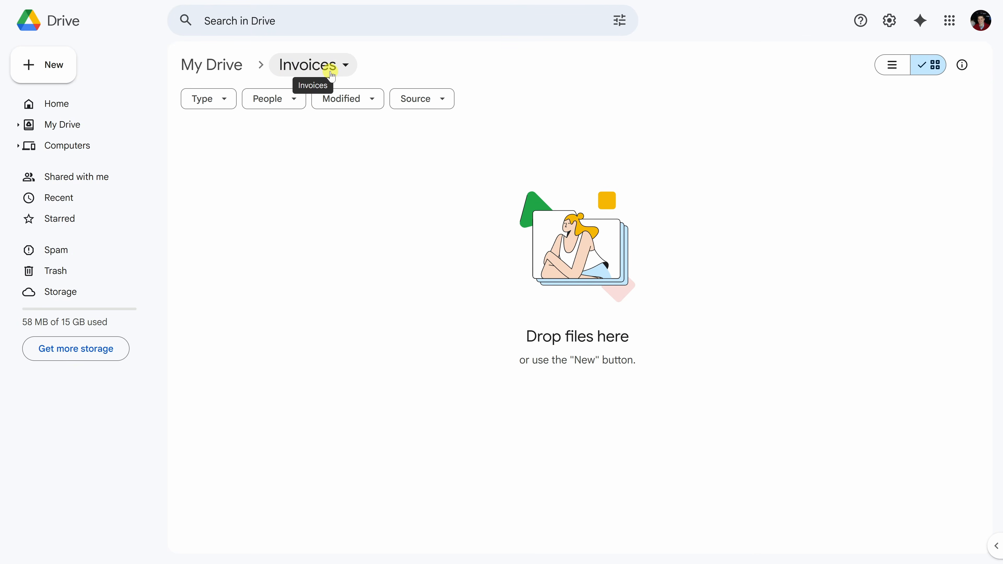
# Step: Upload INVOICE - 001.pdf to the Invoices folder in Google Drive and debug the agentic process, checking the process instance's global variables
pyautogui.moveTo(139, 316); pyautogui.dragTo(341, 248)
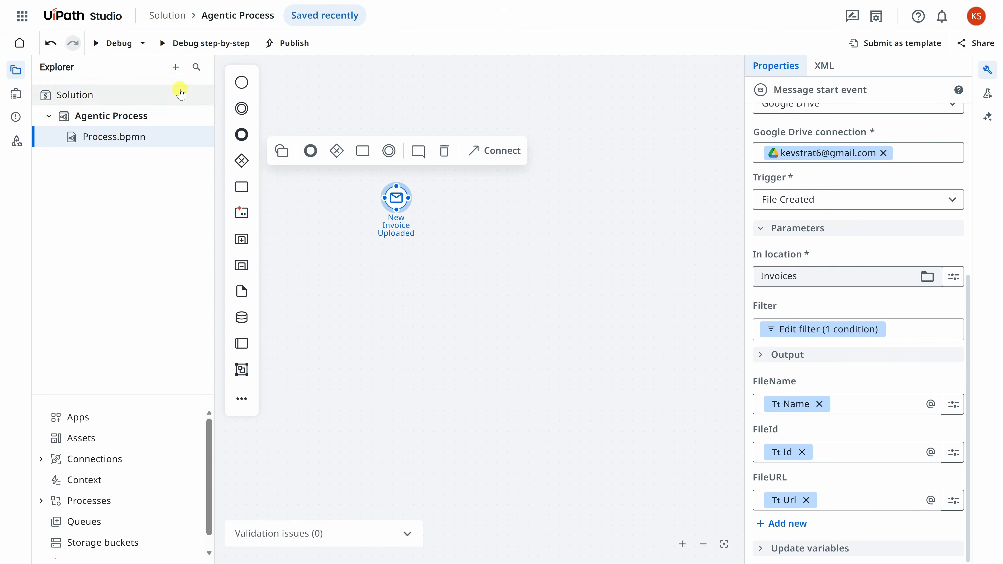
pyautogui.click(112, 44)
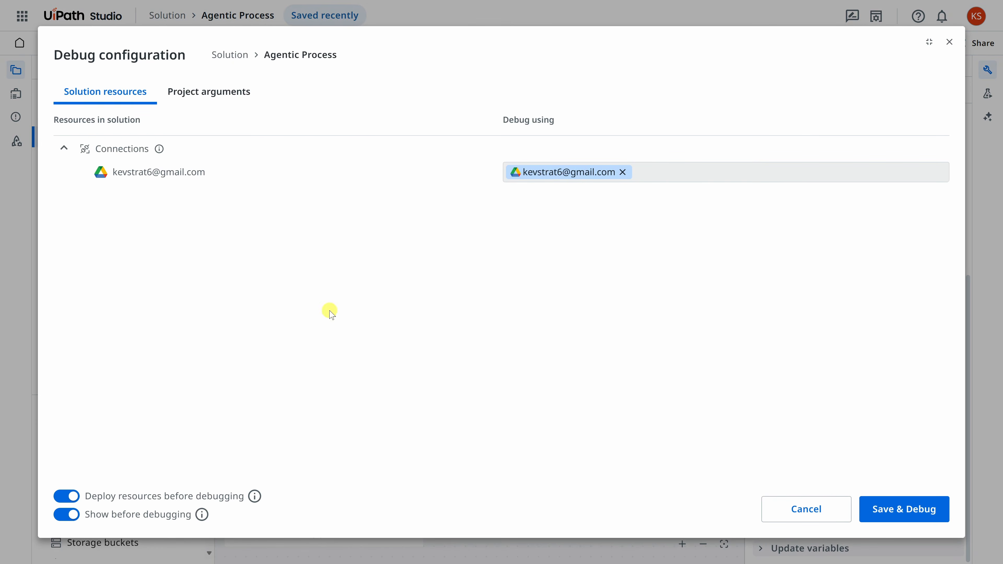
pyautogui.click(899, 510)
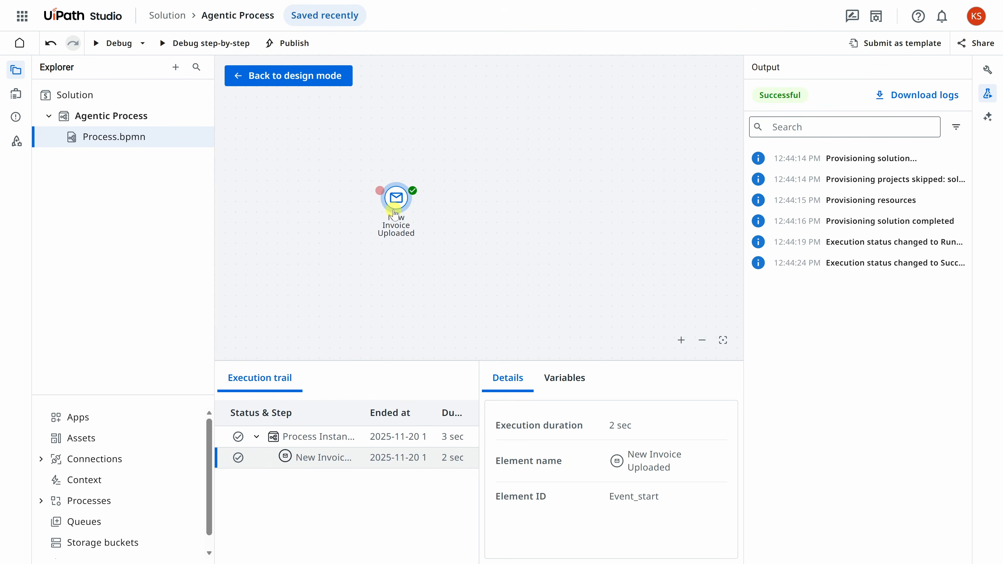
pyautogui.click(309, 436)
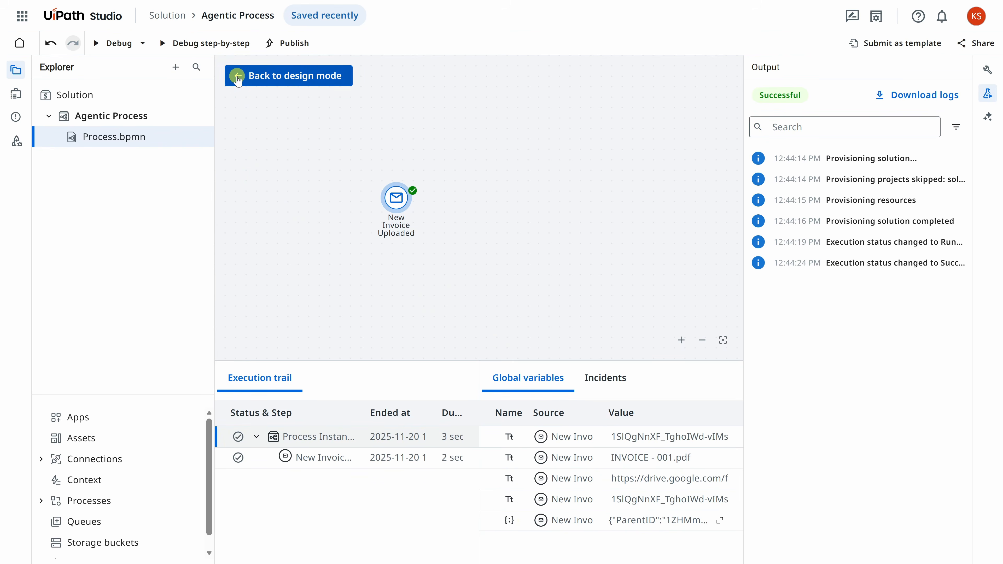
pyautogui.click(238, 76)
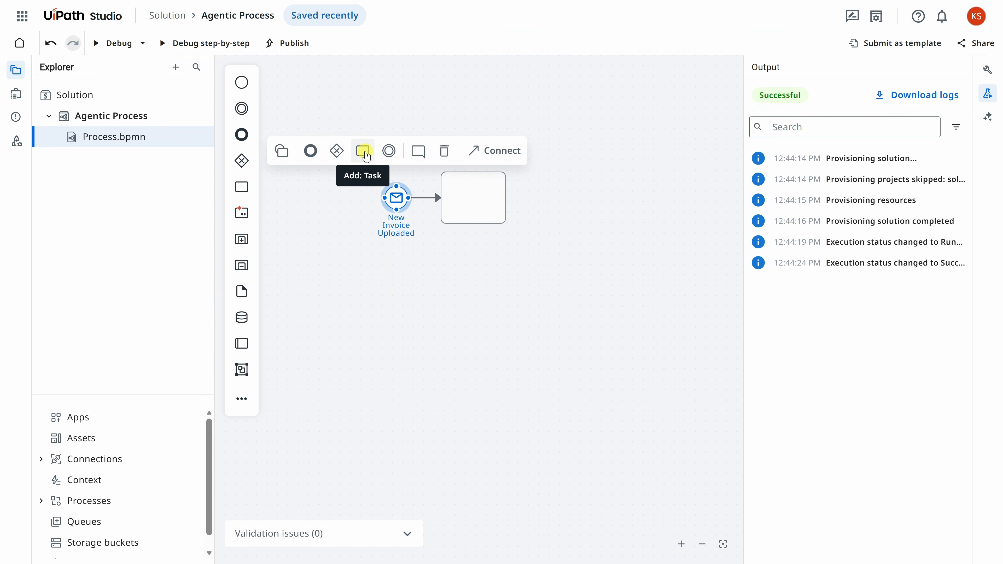
# Step: Add a task after the New Invoice Uploaded event and name it "Download and Extract Invoice Details"
pyautogui.click(366, 157)
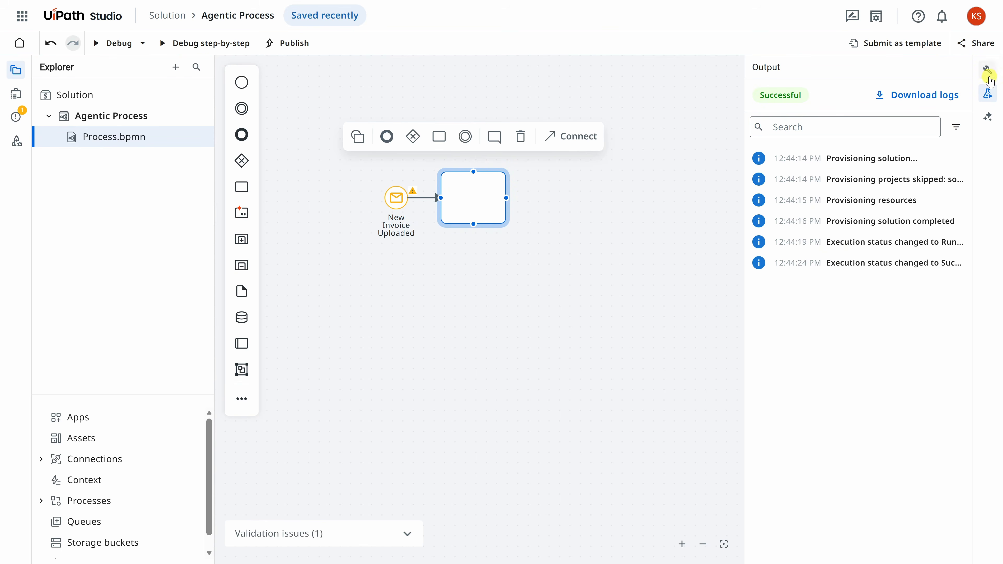
pyautogui.click(988, 73)
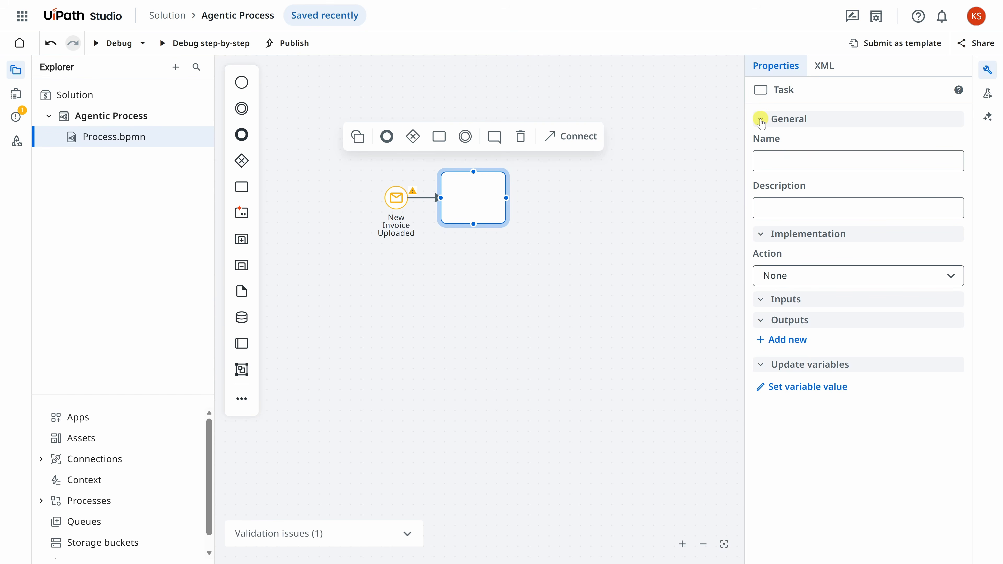
pyautogui.click(765, 156)
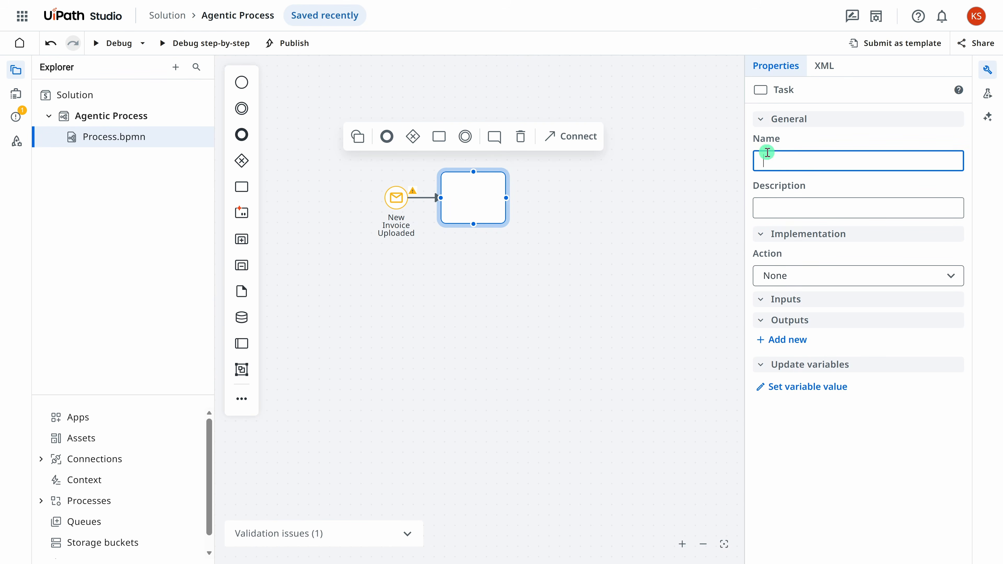
pyautogui.write('Download and Extract Invoice Details')
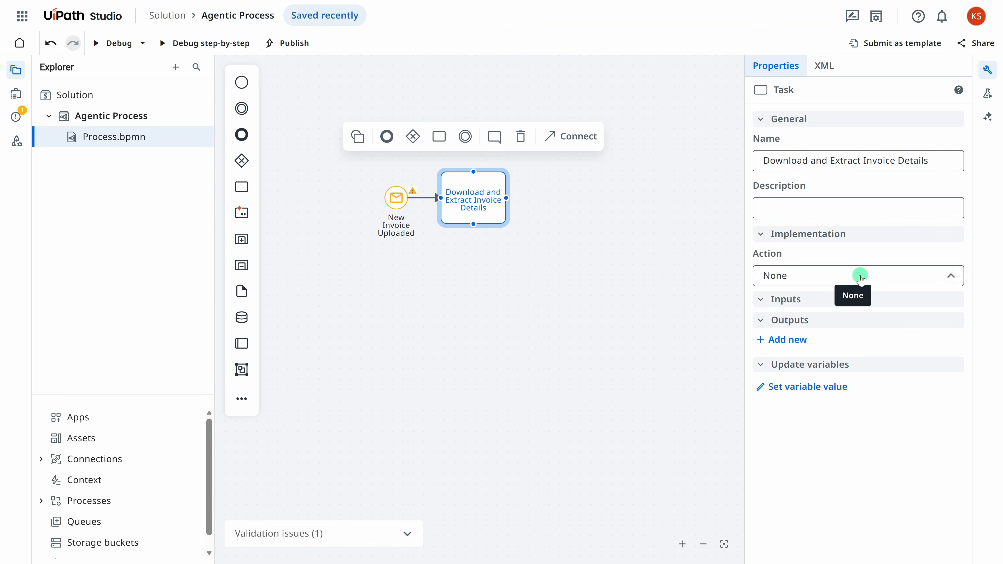
# Step: Set the task's action to Start and wait for RPA workflow and create a new RPA workflow resource as its automation
pyautogui.click(859, 276)
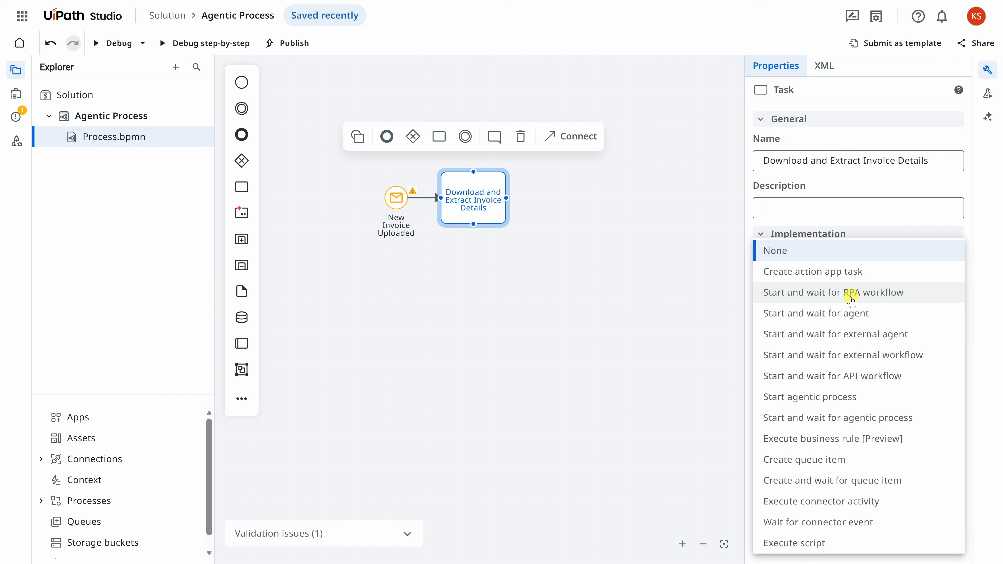
pyautogui.click(852, 297)
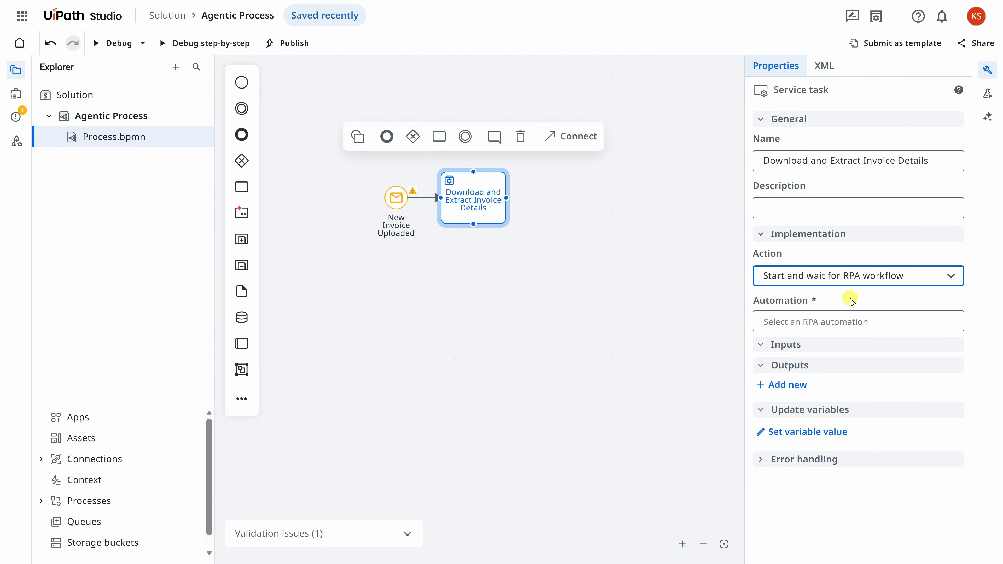
pyautogui.click(850, 322)
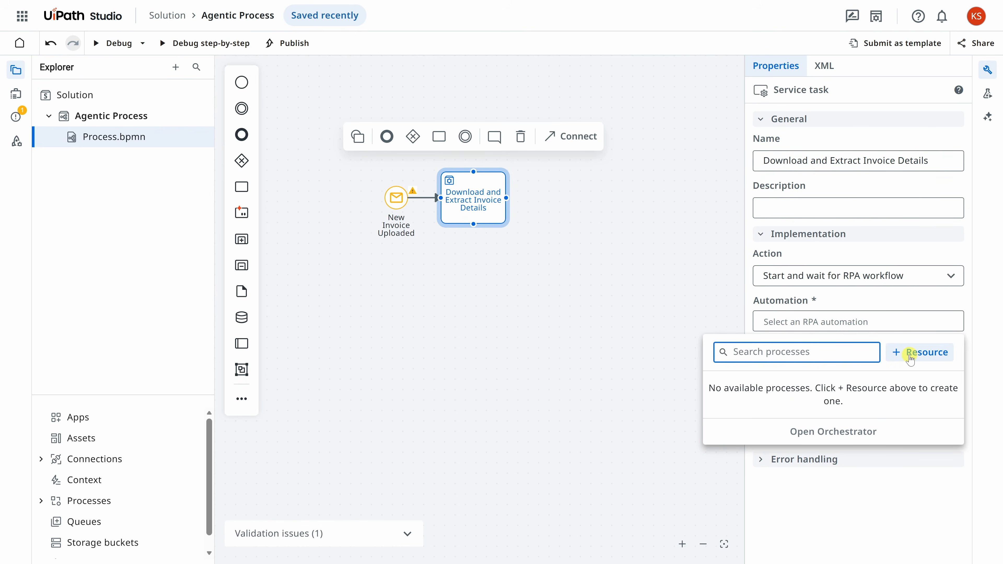
pyautogui.click(909, 356)
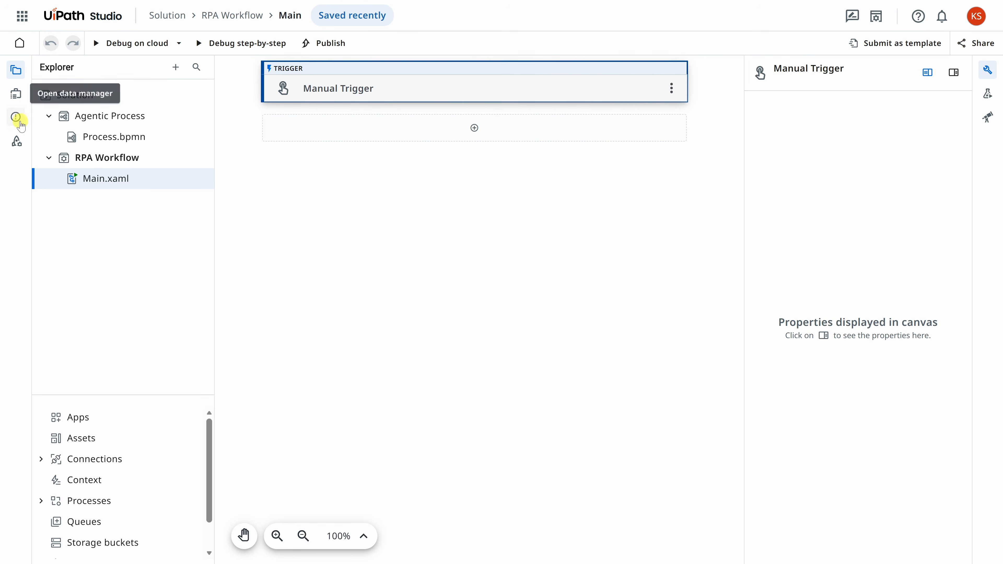
# Step: Add an input argument FileURL to the RPA workflow, with direction In and type Text
pyautogui.click(18, 96)
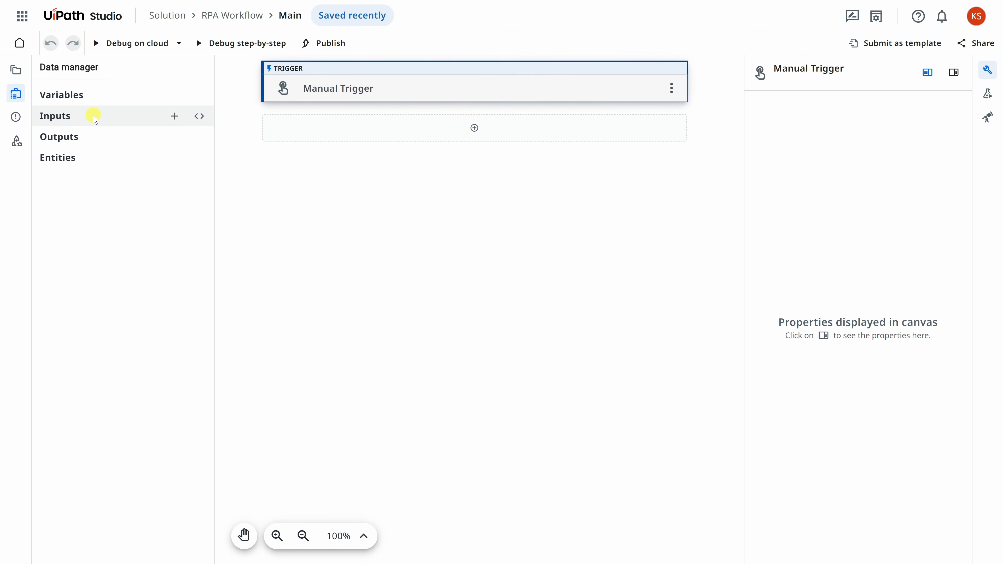
pyautogui.click(174, 116)
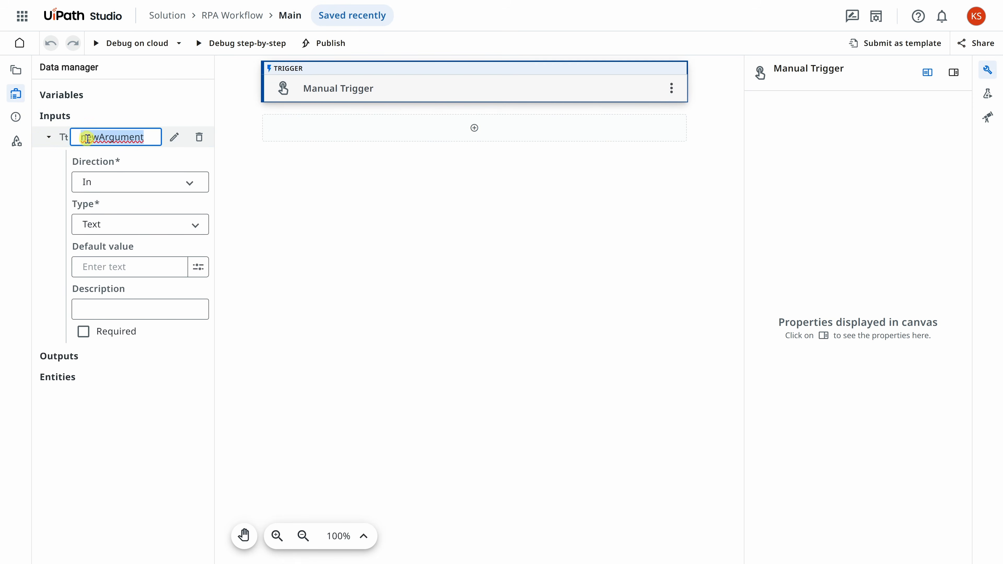
pyautogui.write('FileURL')
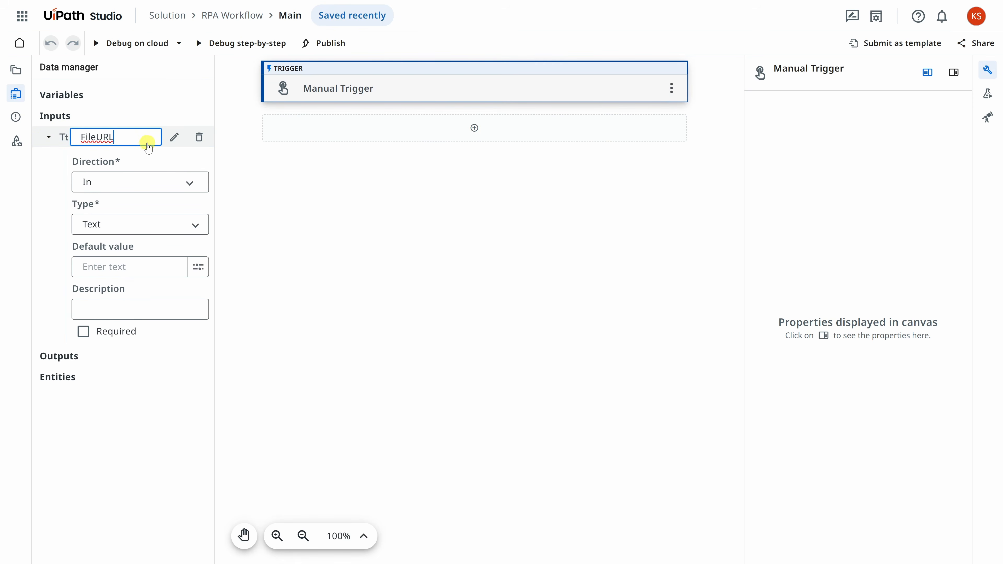
pyautogui.click(139, 170)
pyautogui.click(141, 176)
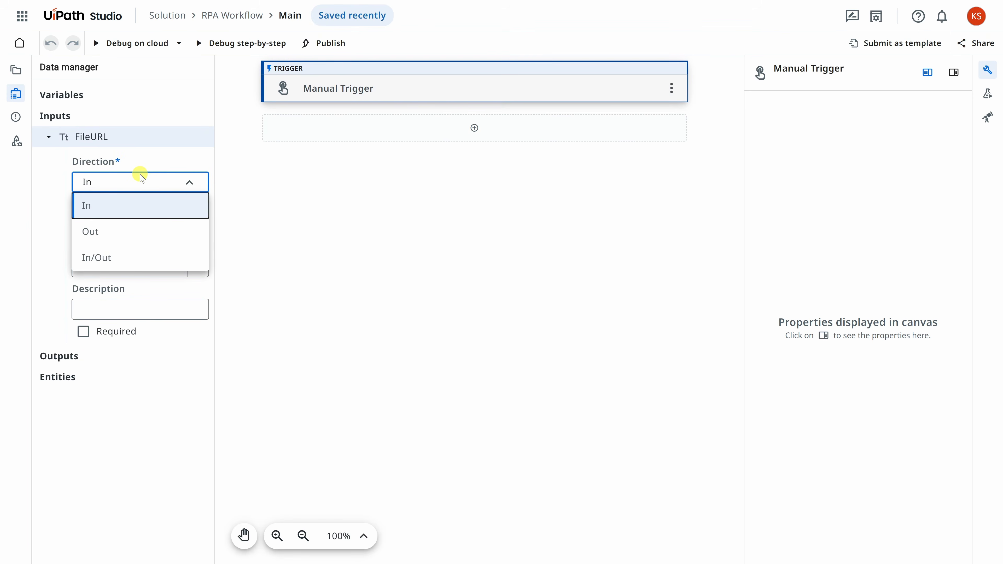
pyautogui.click(126, 202)
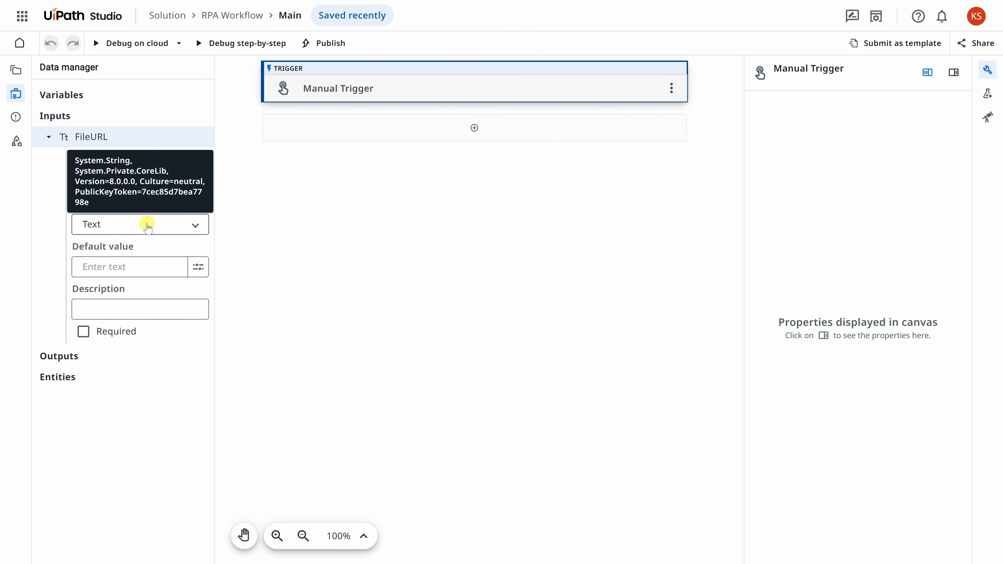
pyautogui.click(49, 138)
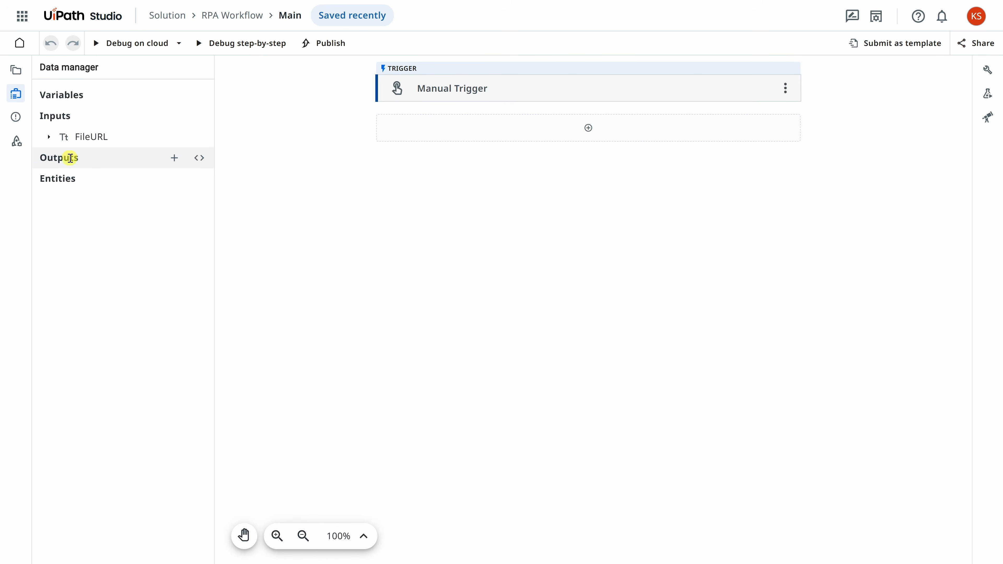
# Step: Add an output argument InvoiceDate with direction Out and type Date with time
pyautogui.click(174, 158)
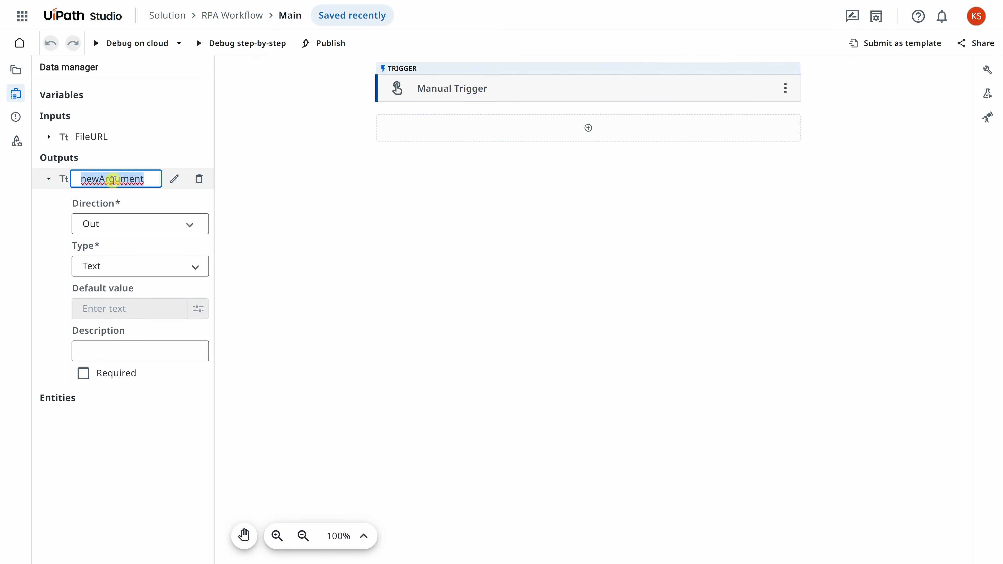
pyautogui.write('InvoiceDate')
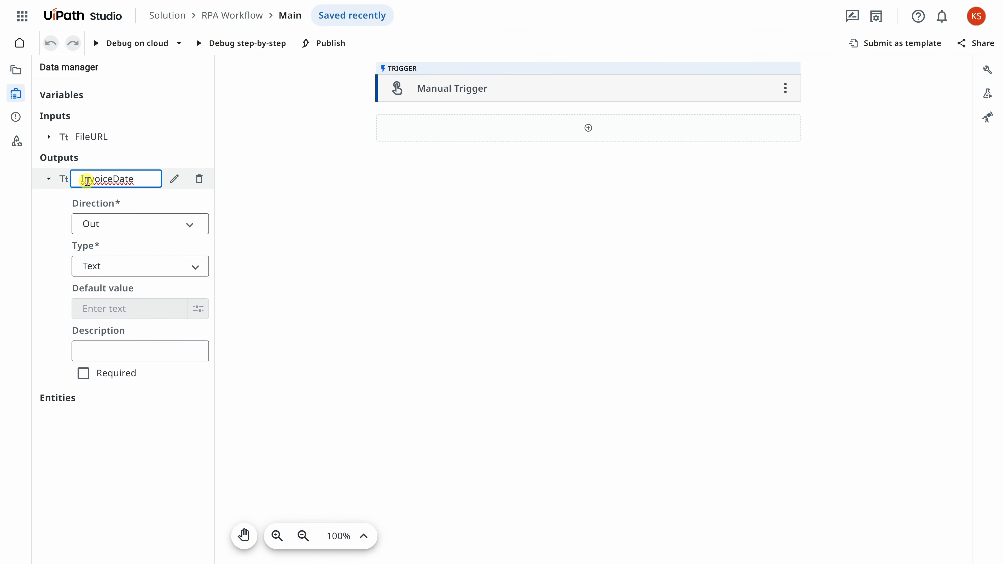
pyautogui.press('Return')
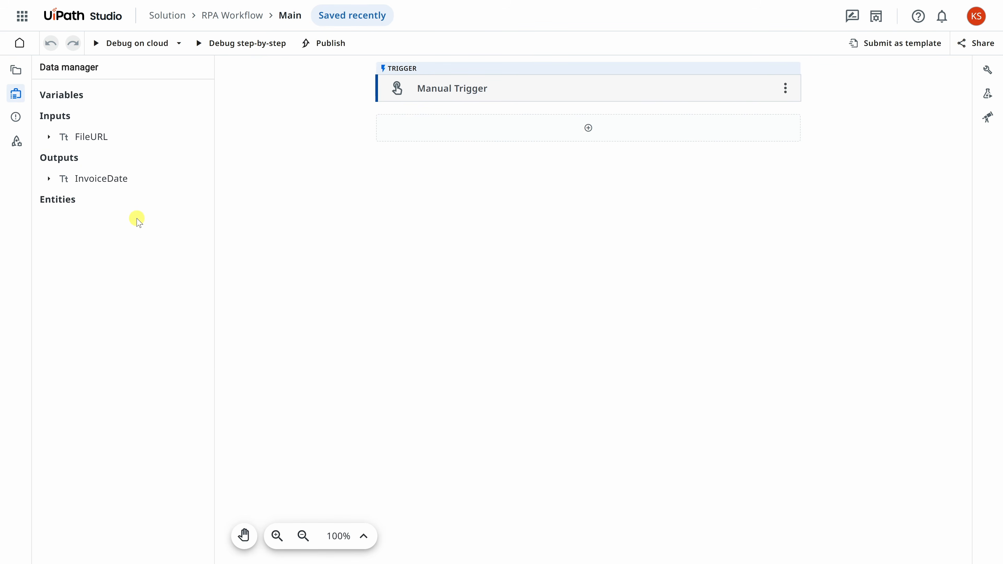
pyautogui.click(49, 178)
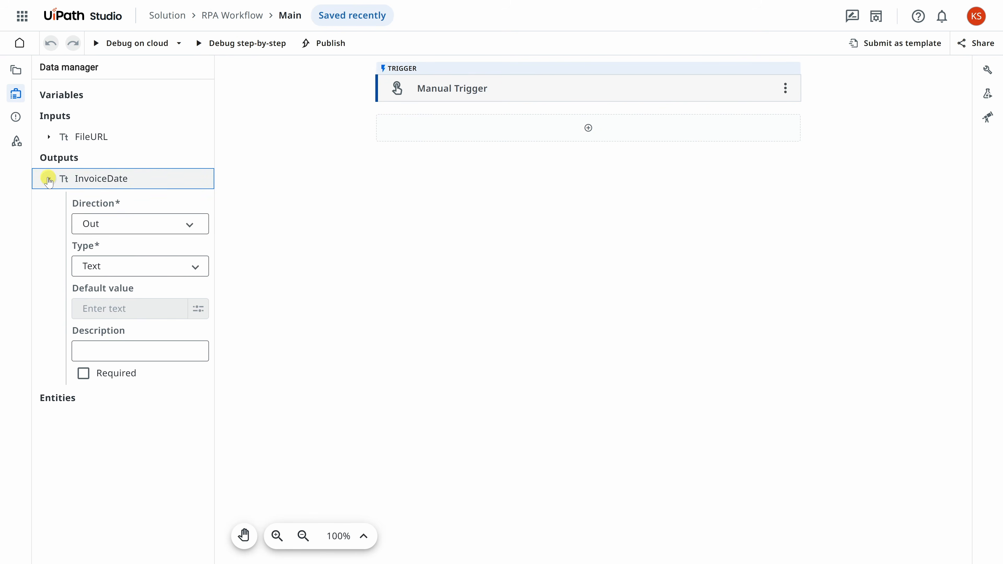
pyautogui.click(124, 222)
pyautogui.click(120, 274)
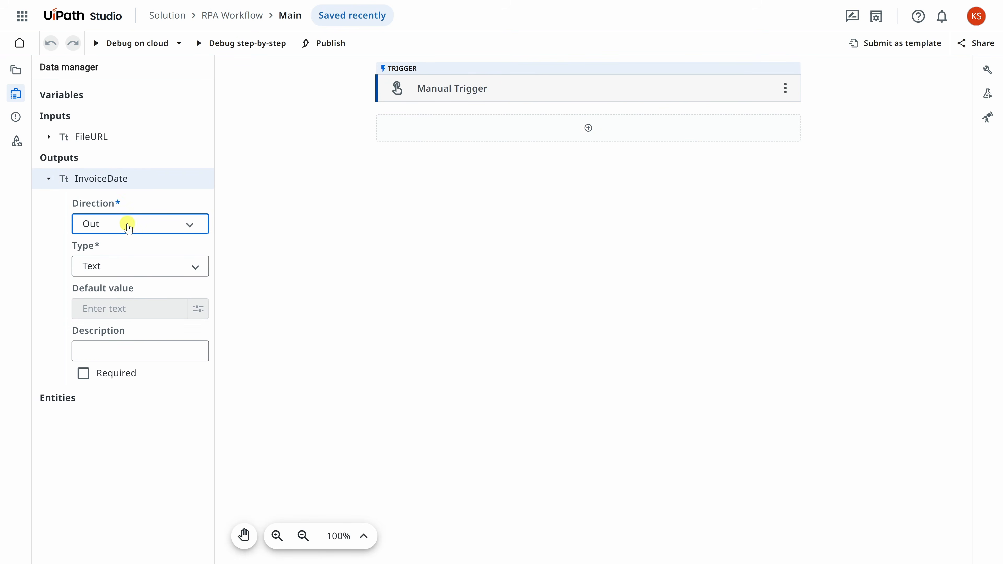
pyautogui.click(133, 266)
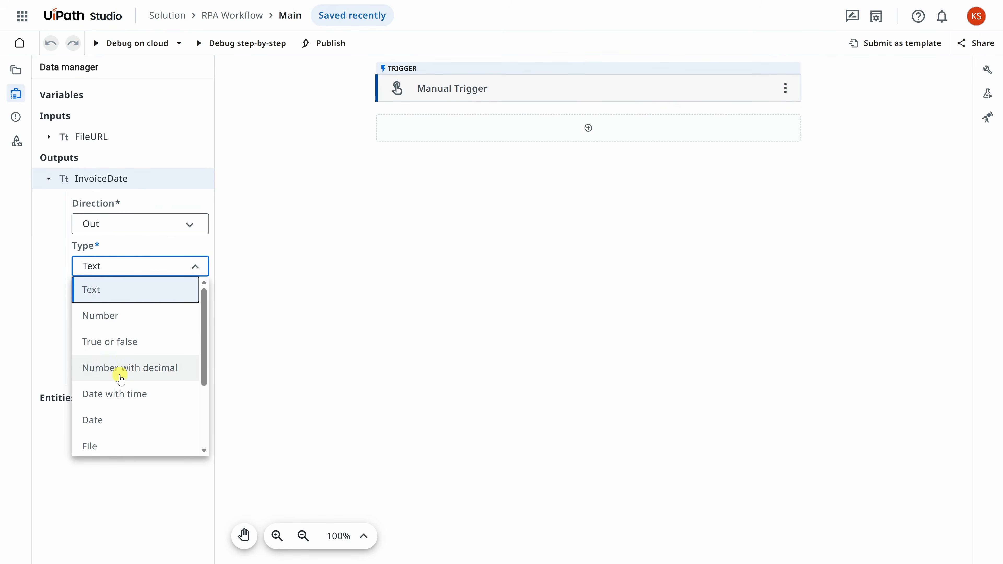
pyautogui.click(129, 395)
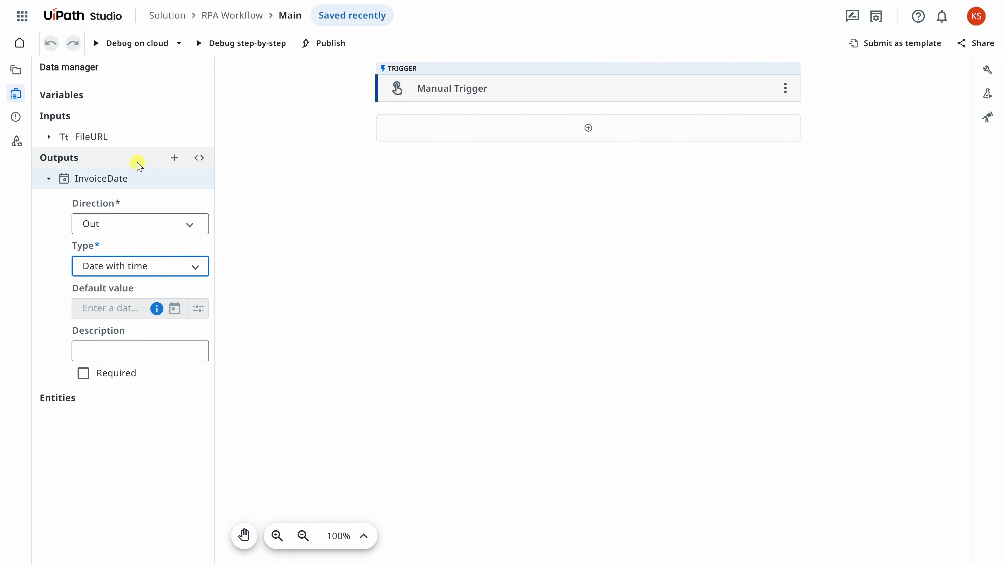
# Step: Add an output argument InvoiceNumber with direction Out and type Text
pyautogui.click(174, 158)
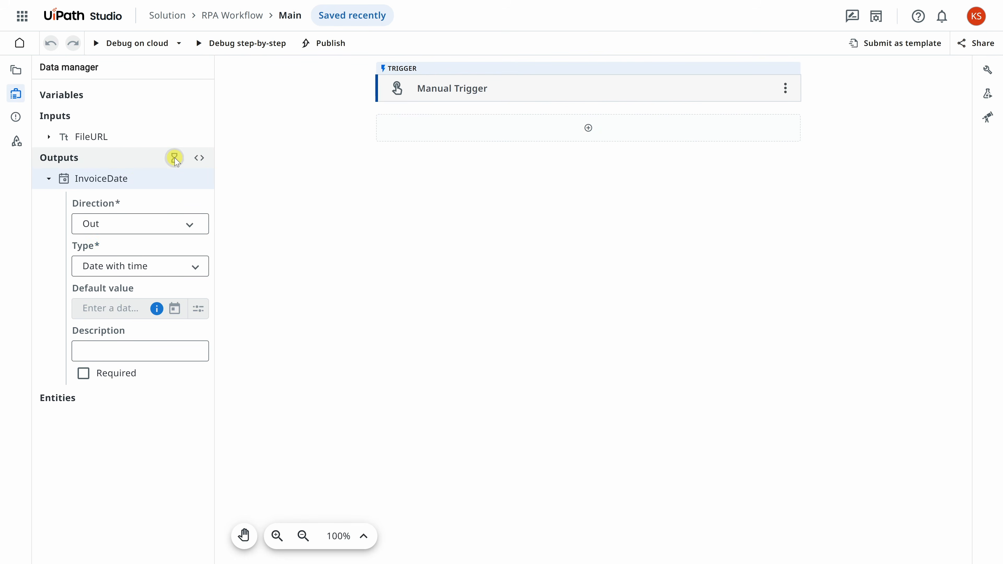
pyautogui.write('InvoiceNumber')
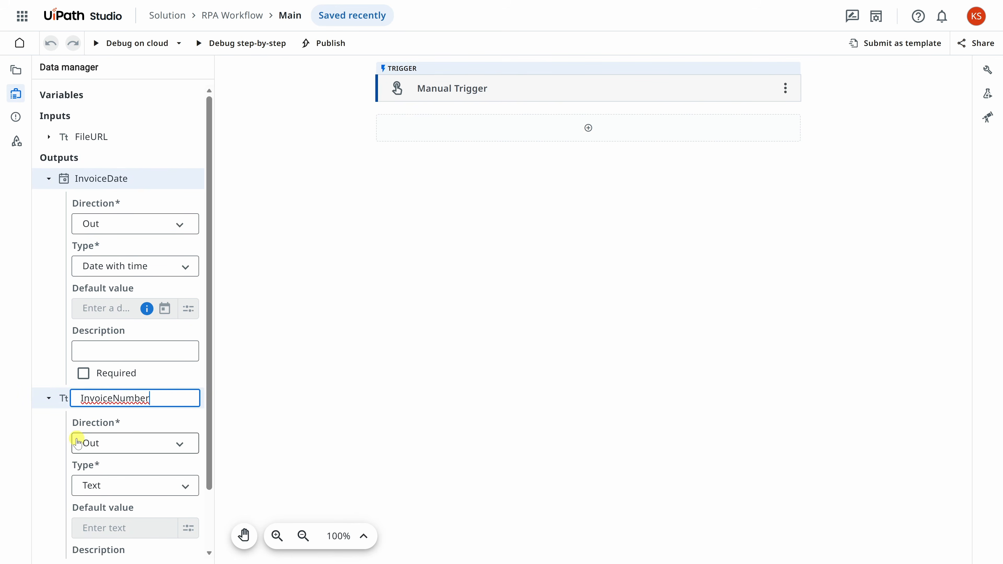
pyautogui.press('Return')
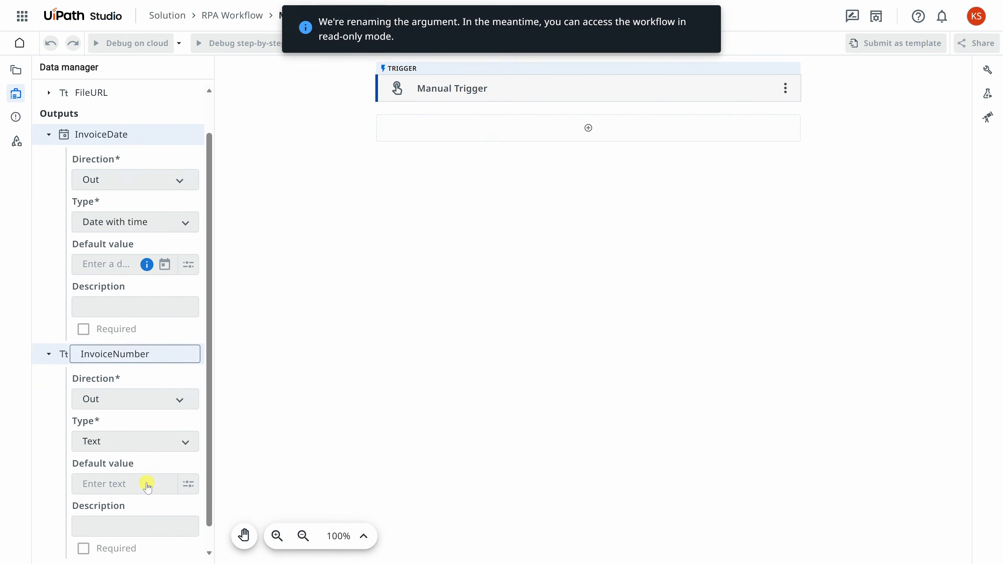
pyautogui.click(48, 397)
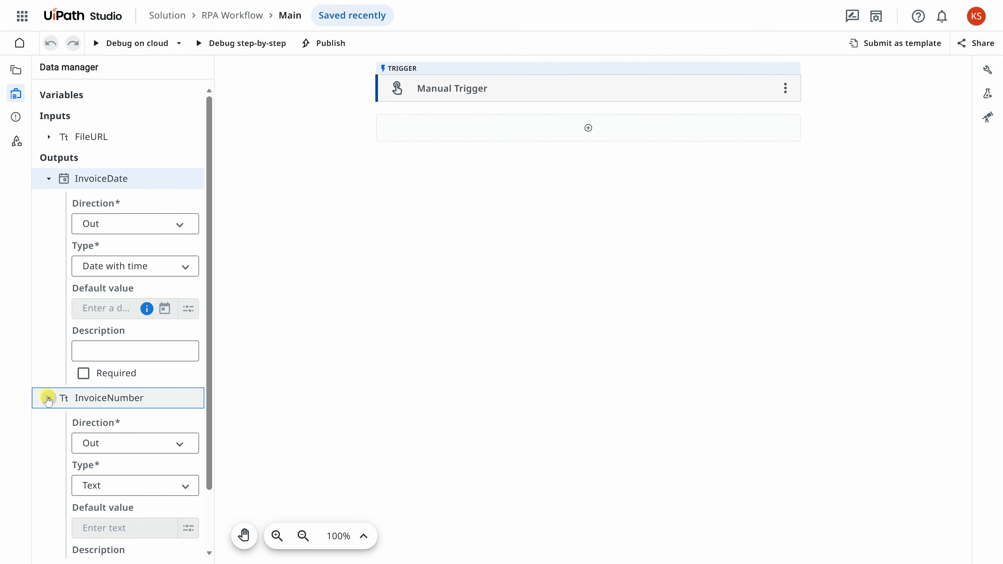
pyautogui.scroll(-2, 127, 442)
pyautogui.click(131, 419)
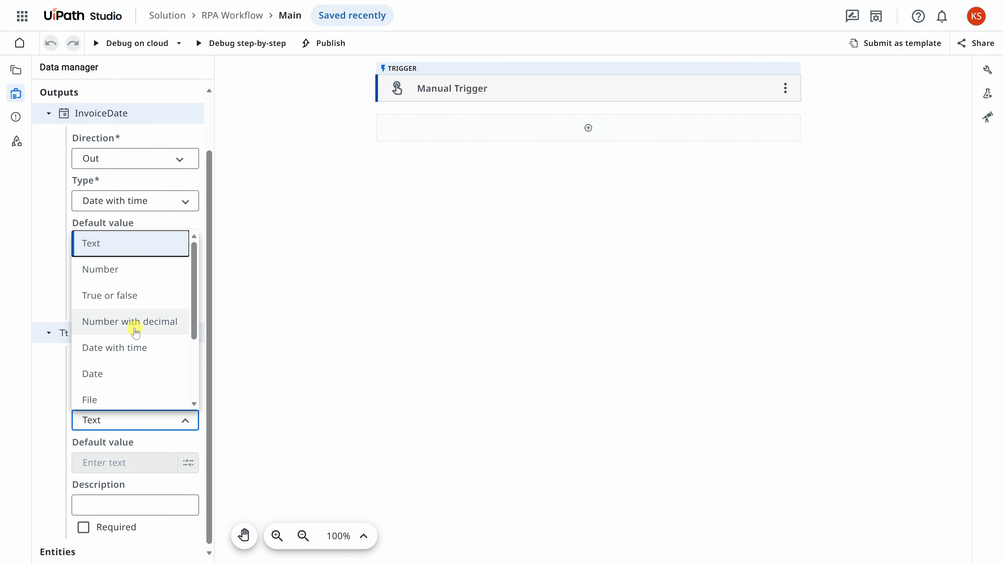
pyautogui.click(114, 248)
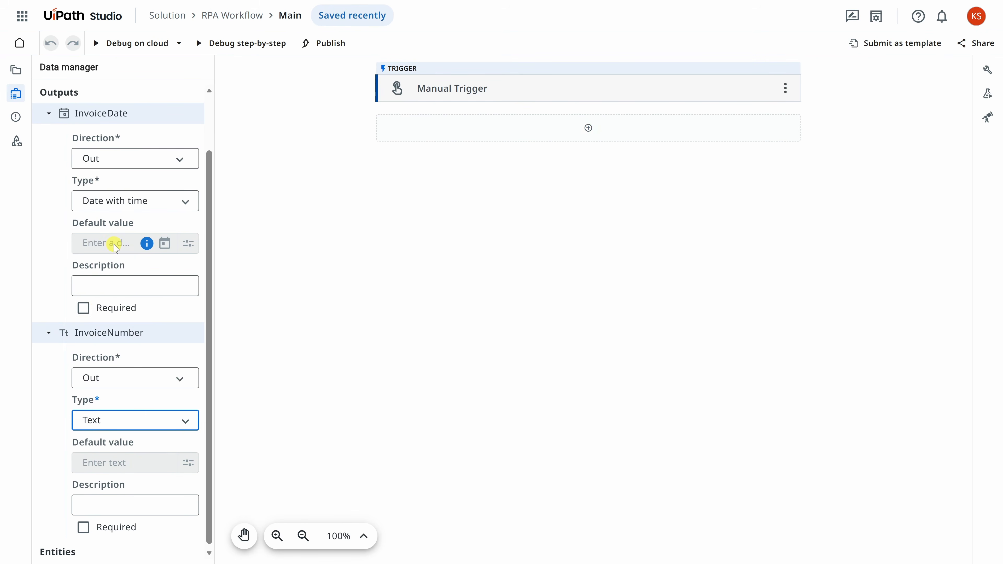
# Step: Add an output argument InvoiceAmount with direction Out and type Text to the RPA workflow
pyautogui.scroll(3, 98, 307)
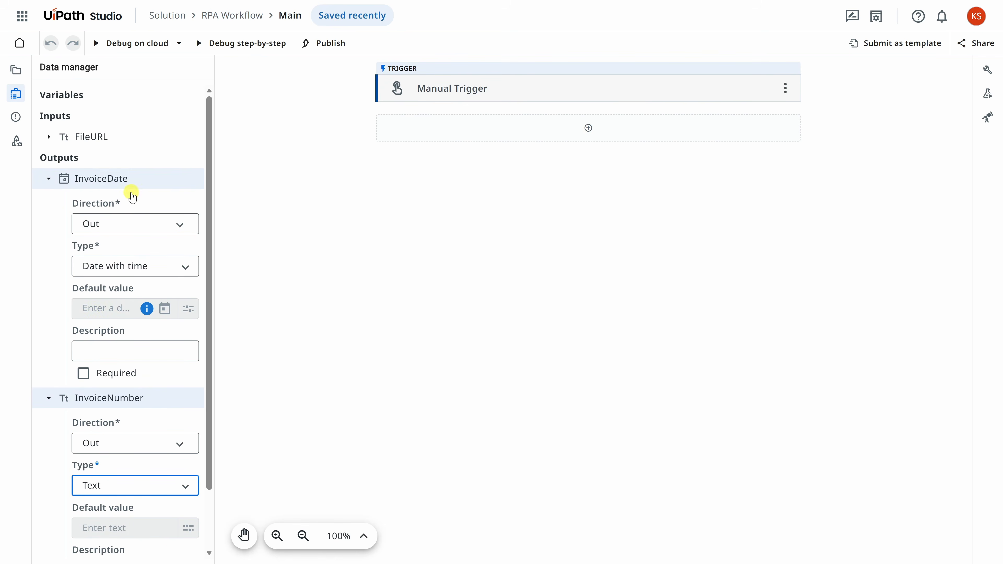
pyautogui.moveTo(165, 158)
pyautogui.click(166, 159)
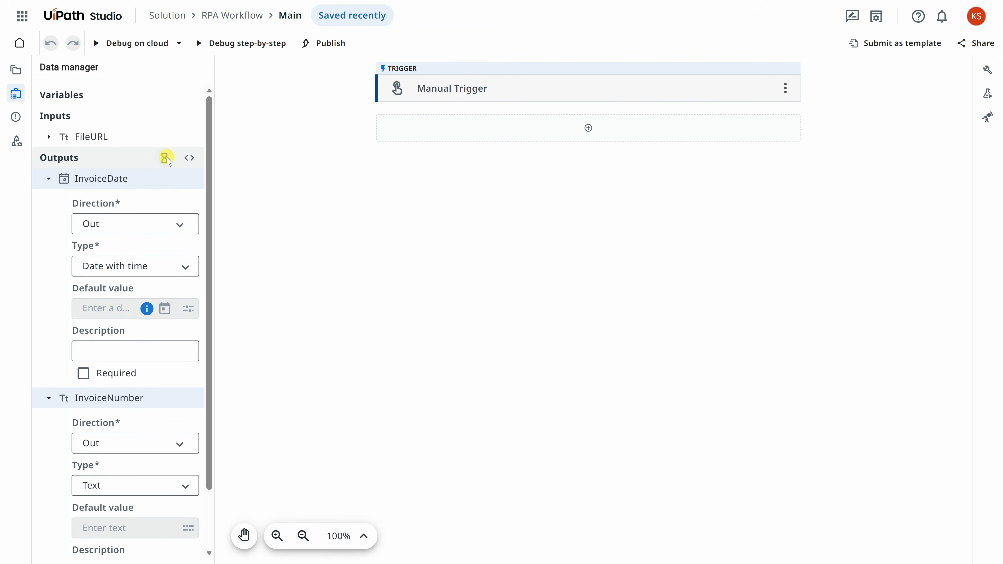
pyautogui.write('InvoiceAmount')
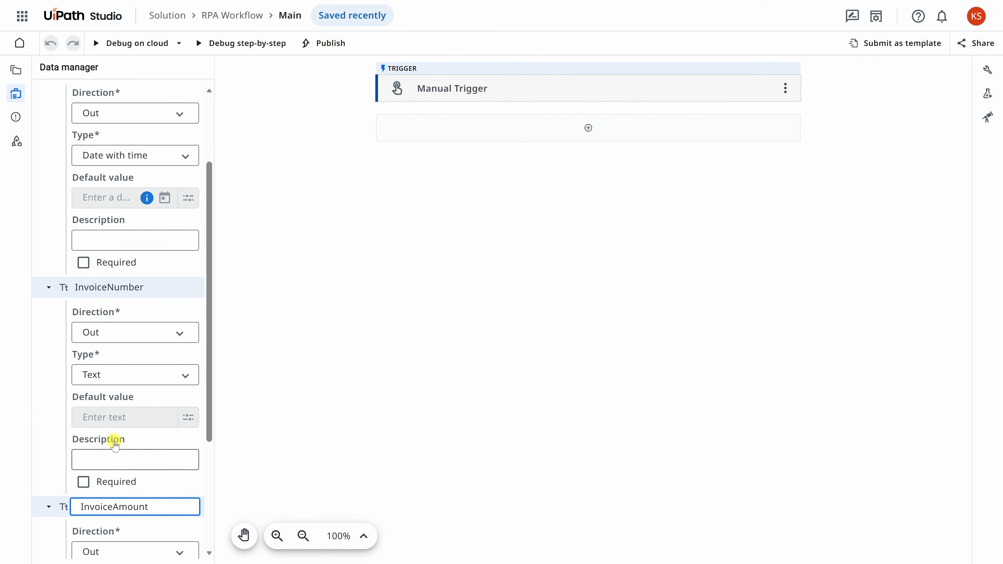
pyautogui.scroll(-5, 112, 439)
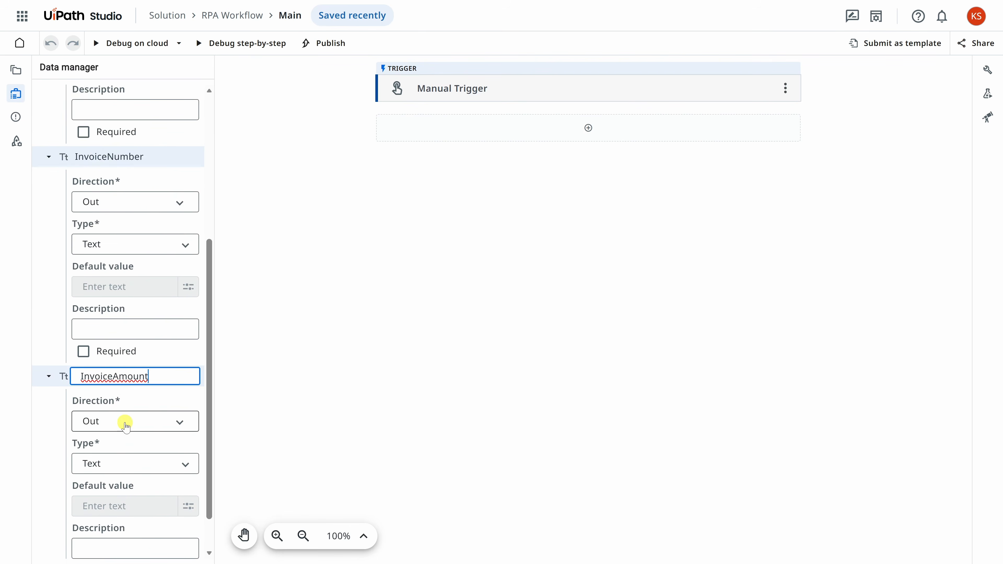
# Step: Set the type of the InvoiceNumber output argument to Number
pyautogui.click(138, 414)
pyautogui.click(143, 415)
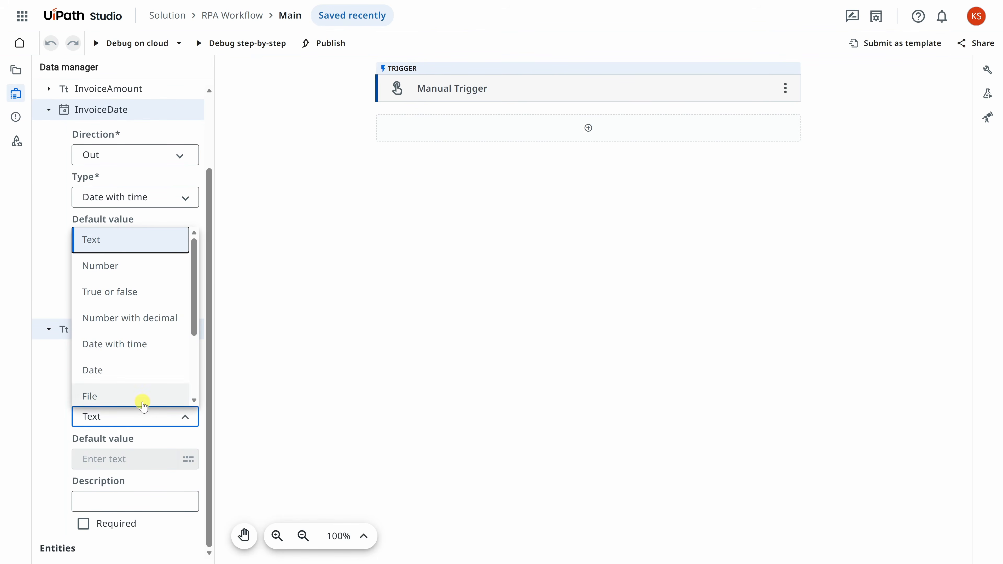
pyautogui.click(121, 273)
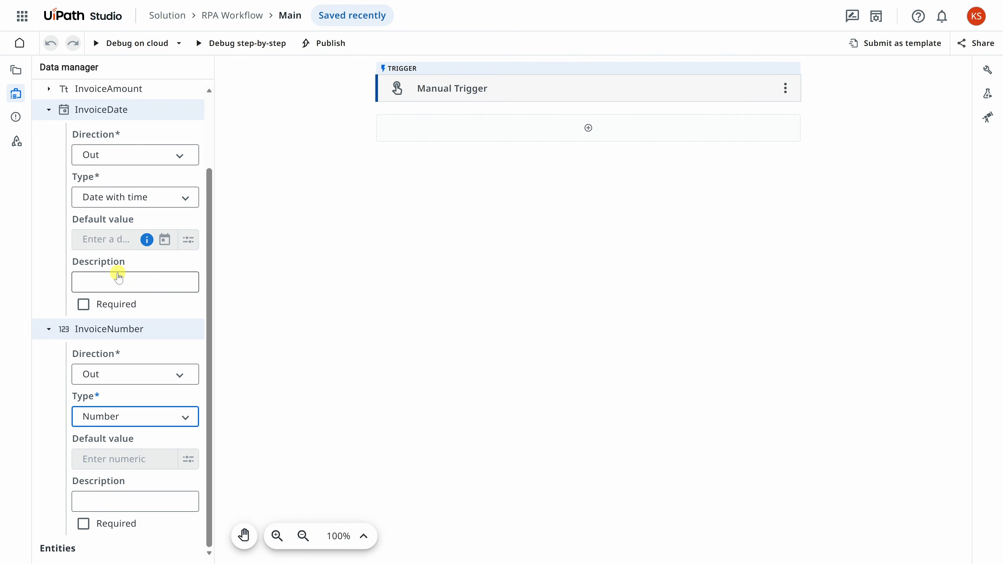
# Step: Add an output argument InvoiceVendorName with direction Out and type Text
pyautogui.scroll(3, 47, 377)
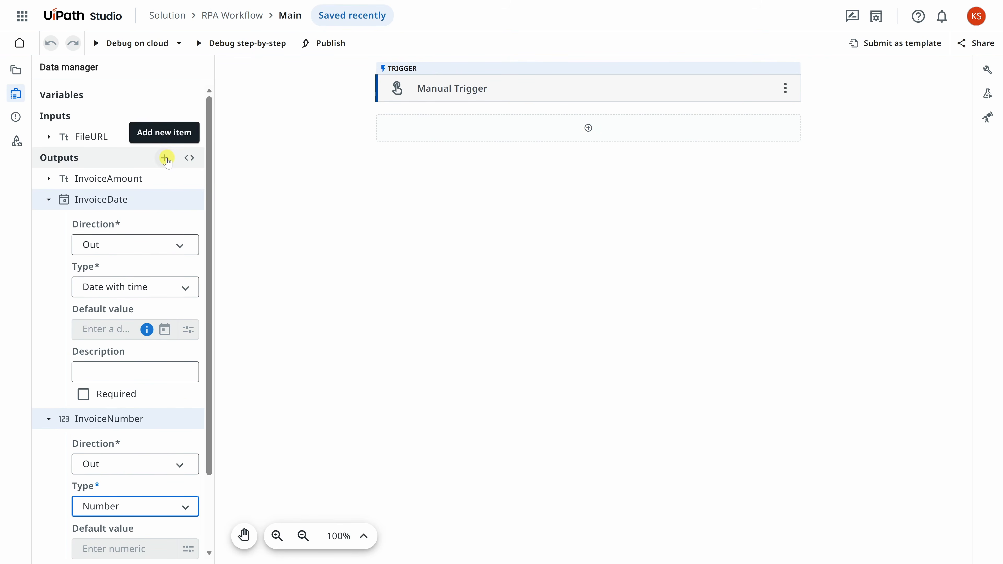
pyautogui.click(165, 158)
pyautogui.scroll(-4, 128, 324)
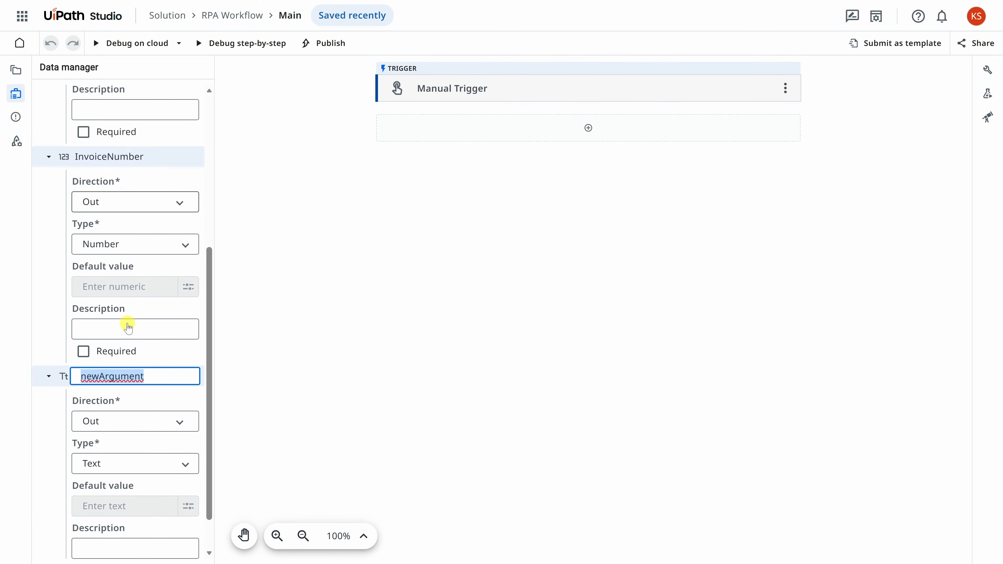
pyautogui.write('VendorName')
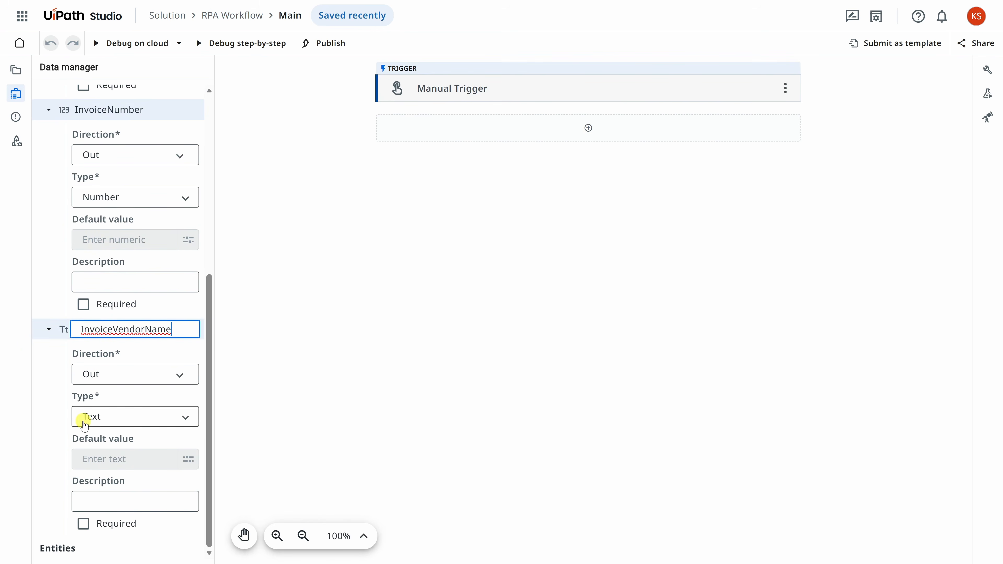
# Step: Collapse the details of the output arguments InvoiceVendorName, InvoiceNumber and InvoiceDate
pyautogui.click(48, 329)
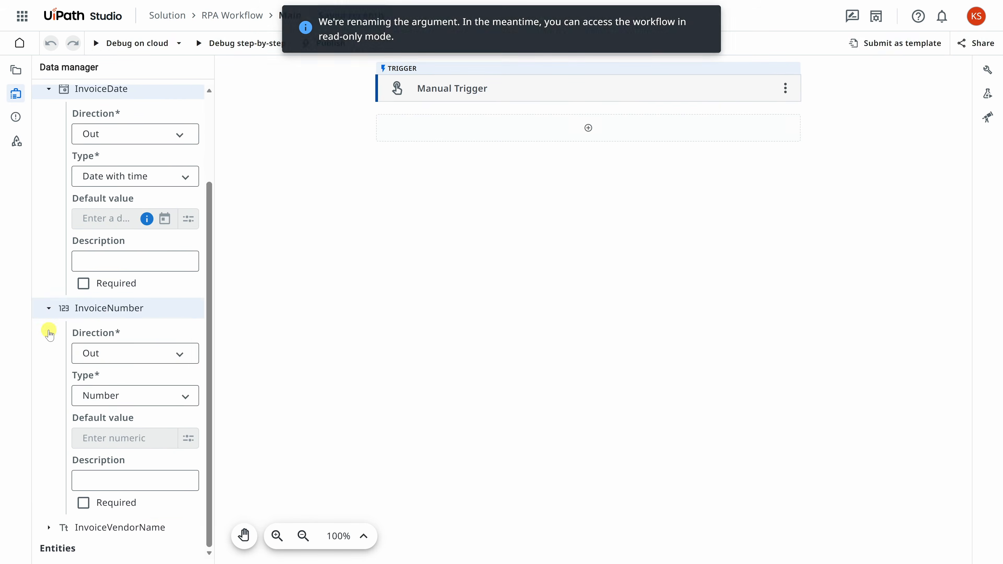
pyautogui.click(48, 308)
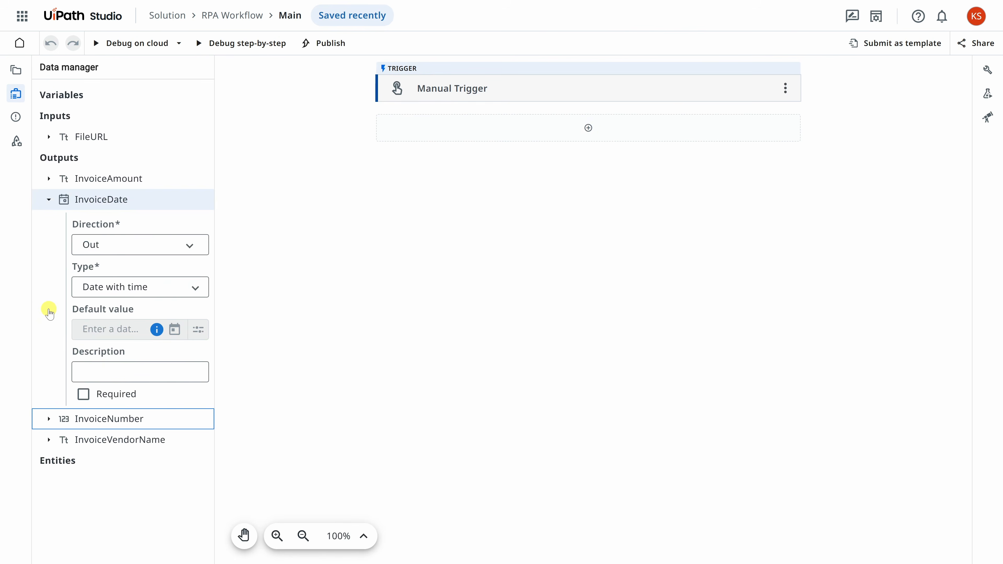
pyautogui.click(49, 199)
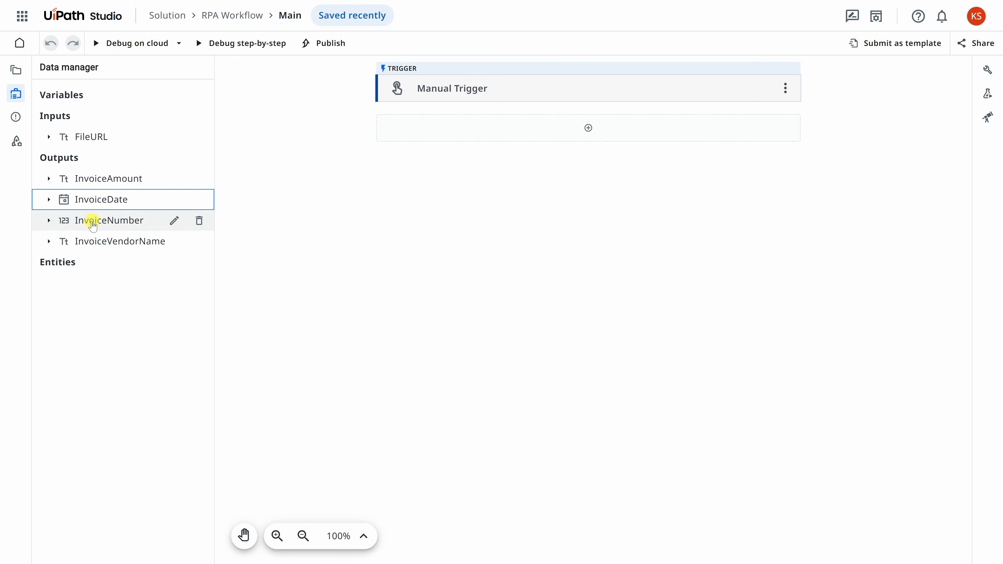
pyautogui.click(141, 182)
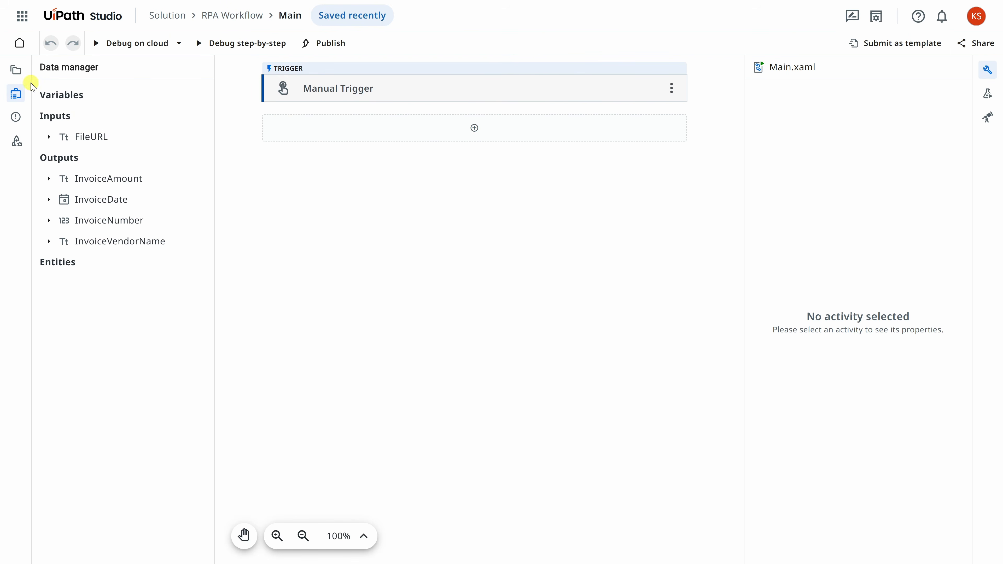
# Step: In Process.bpmn, map the FileURL input of the Download and Extract Invoice Details task to the FileURL variable from New Invoice Uploaded
pyautogui.click(22, 74)
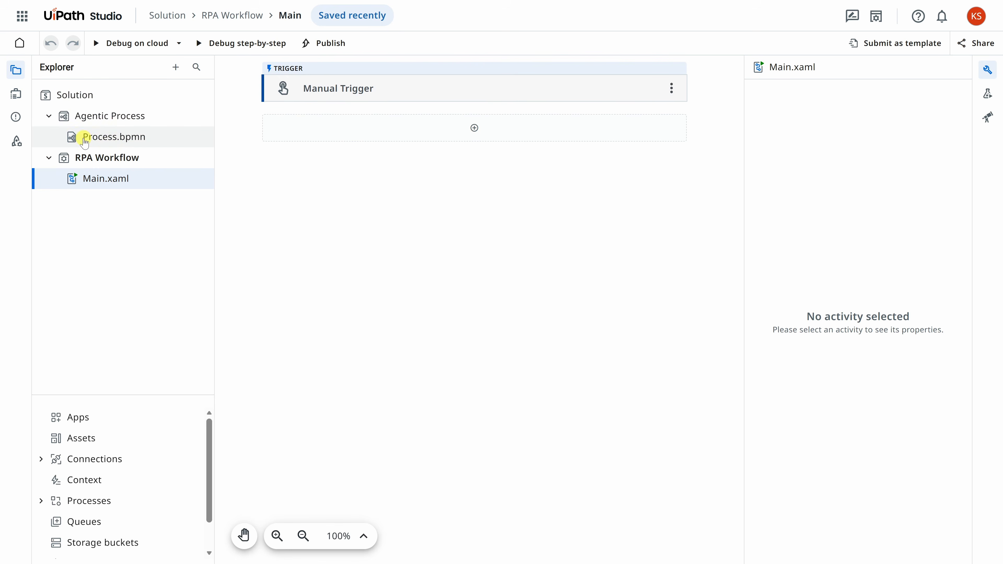
pyautogui.click(122, 141)
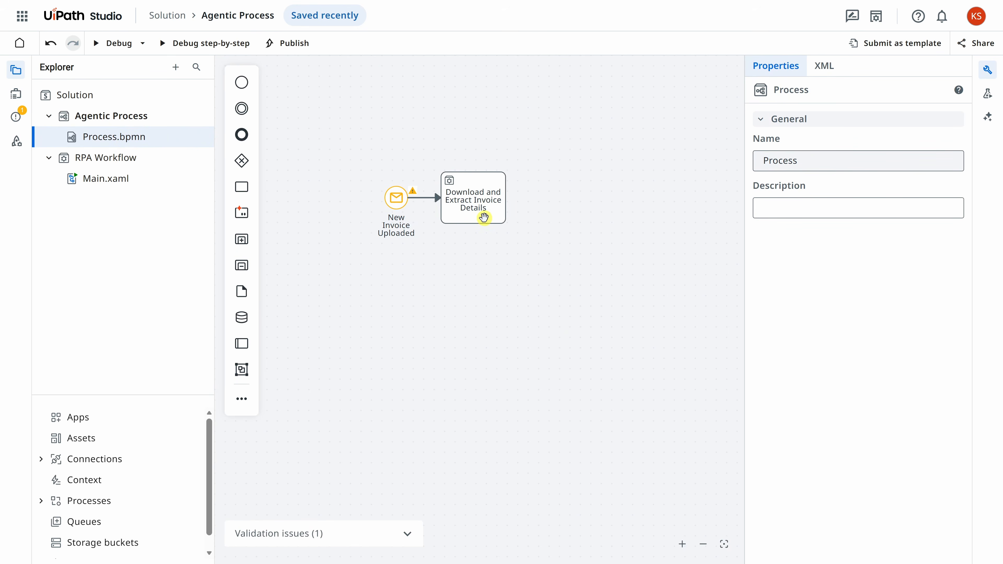
pyautogui.click(484, 217)
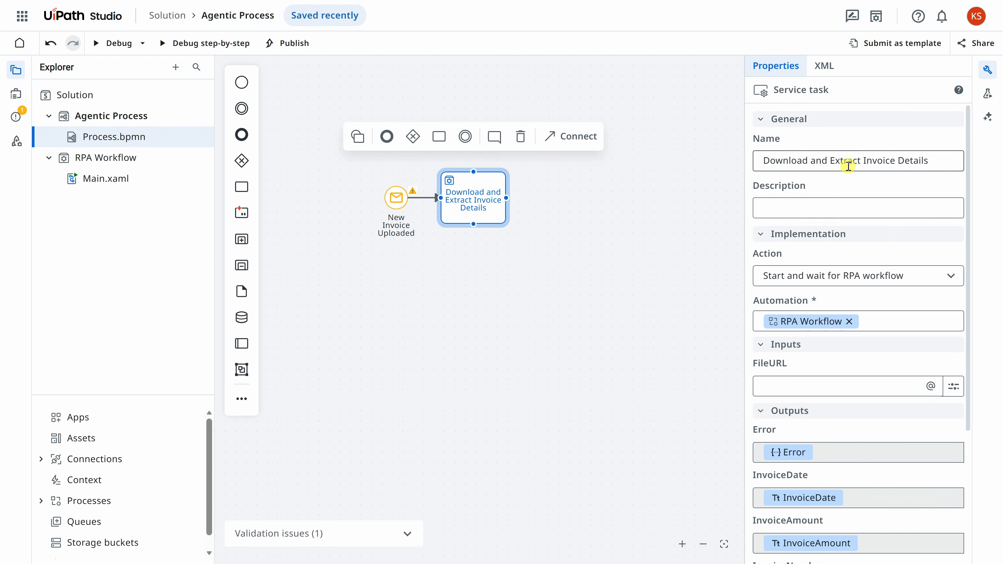
pyautogui.scroll(-3, 846, 275)
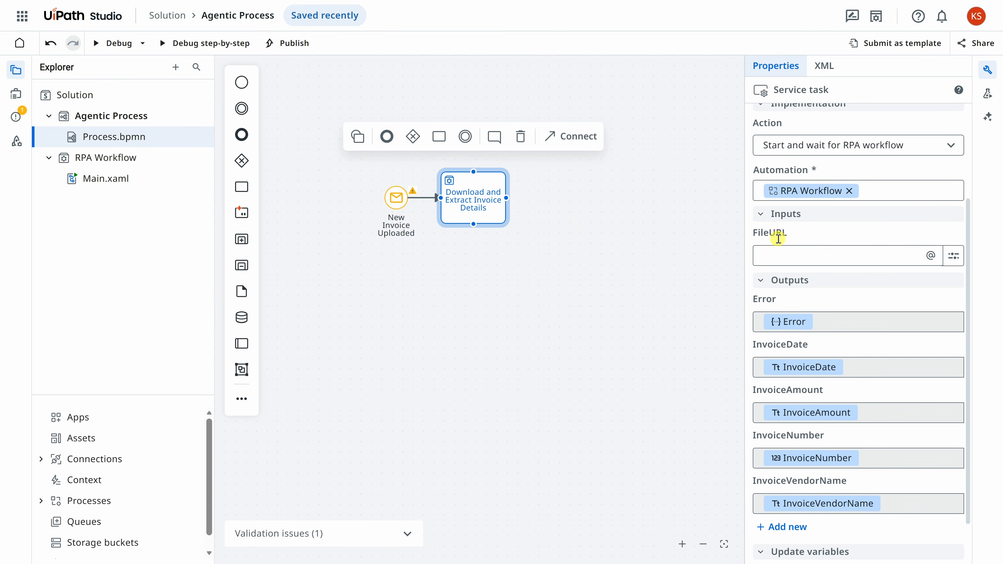
pyautogui.click(788, 255)
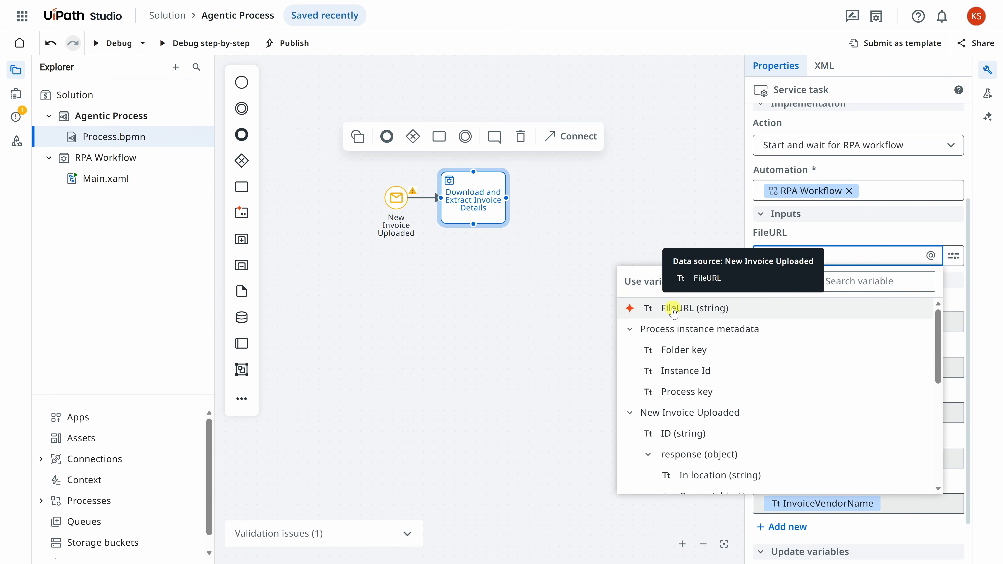
pyautogui.scroll(-5, 699, 350)
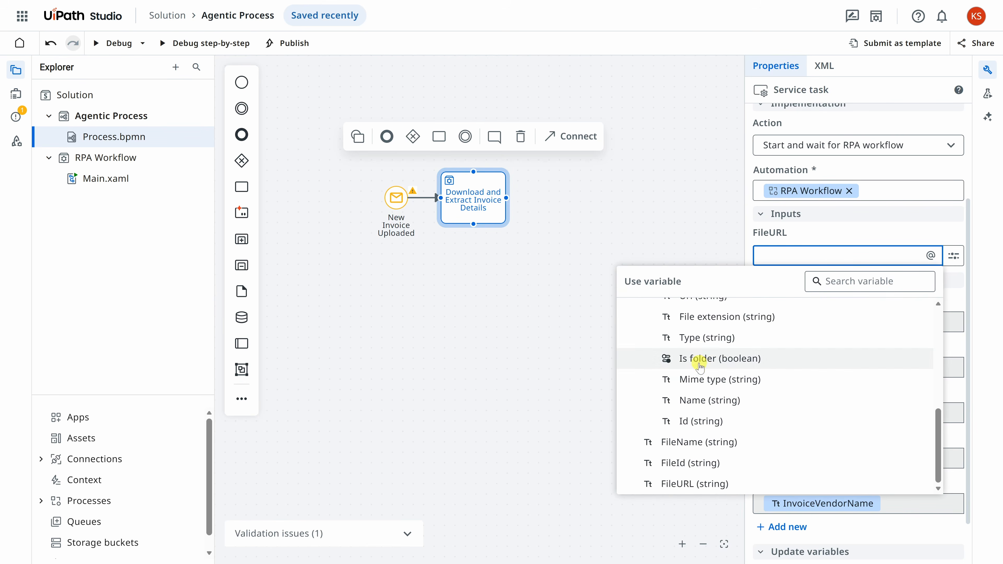
pyautogui.scroll(5, 699, 455)
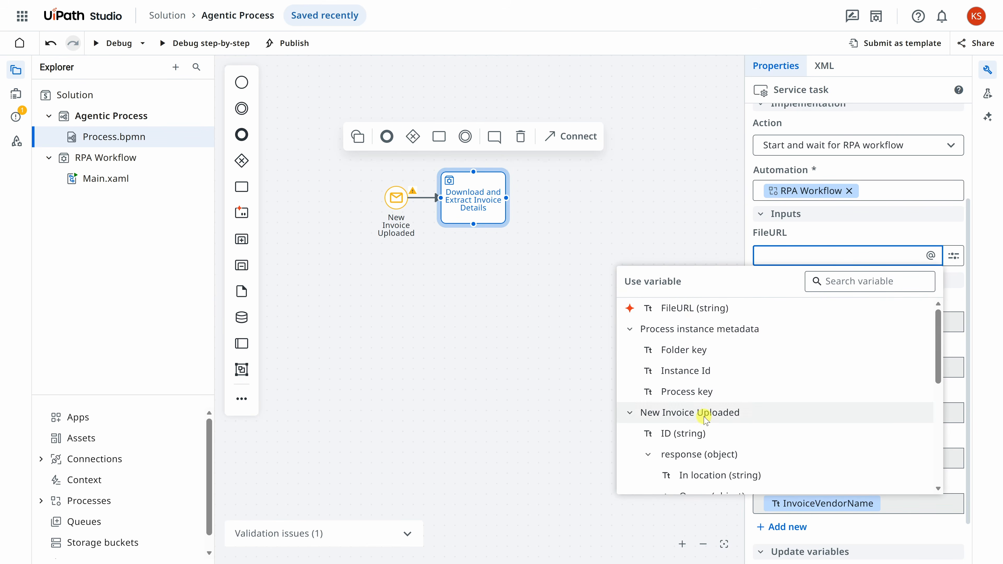
pyautogui.click(673, 312)
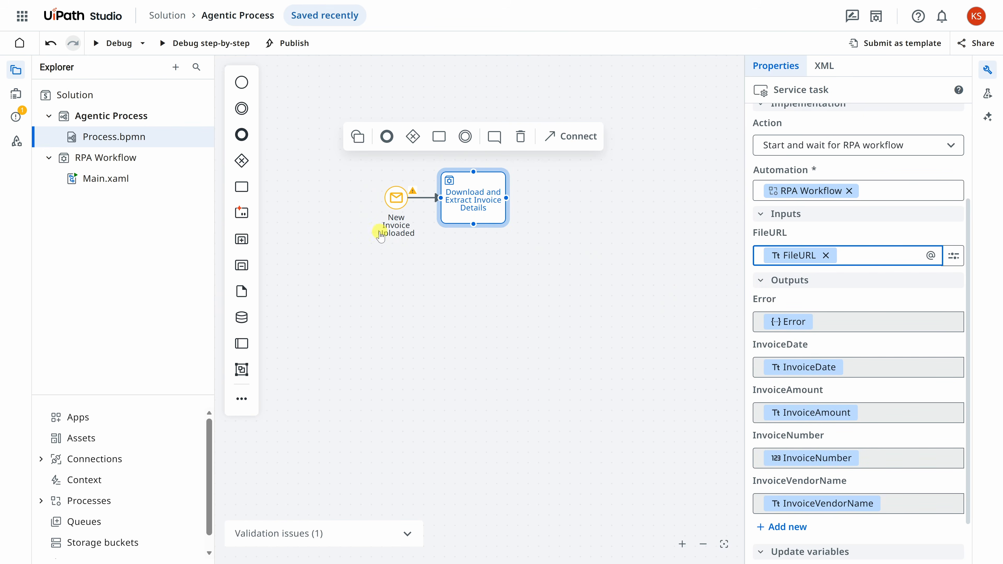
pyautogui.moveTo(508, 199)
pyautogui.click(493, 180)
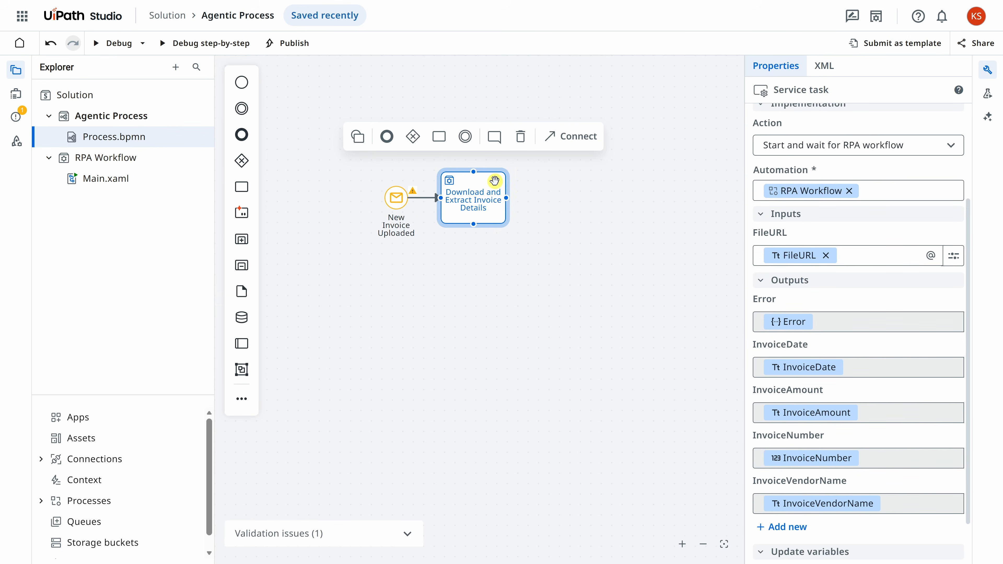
# Step: In the RPA workflow's Main.xaml, add the Google Drive activity Get File or Folder after the Manual Trigger
pyautogui.click(100, 182)
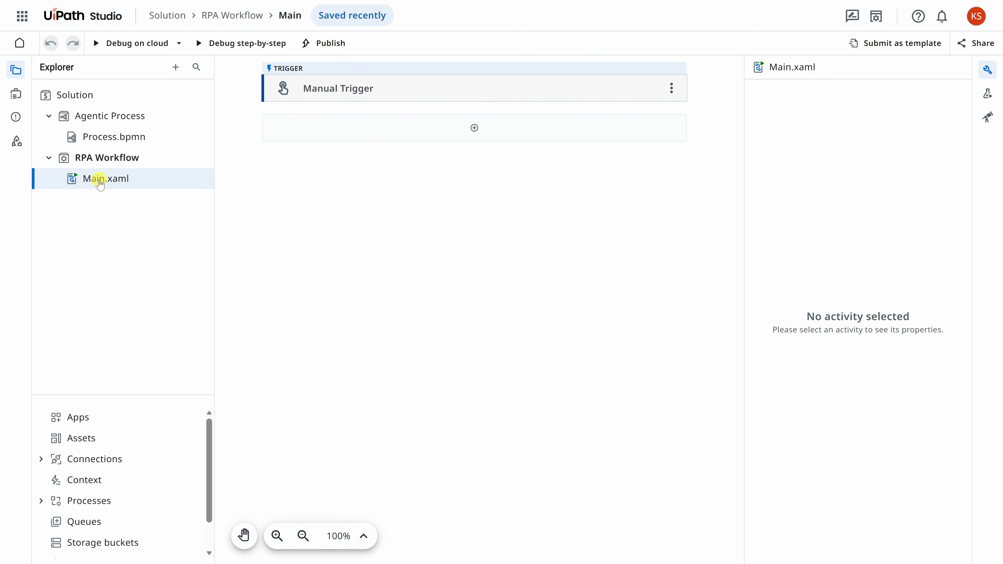
pyautogui.click(474, 129)
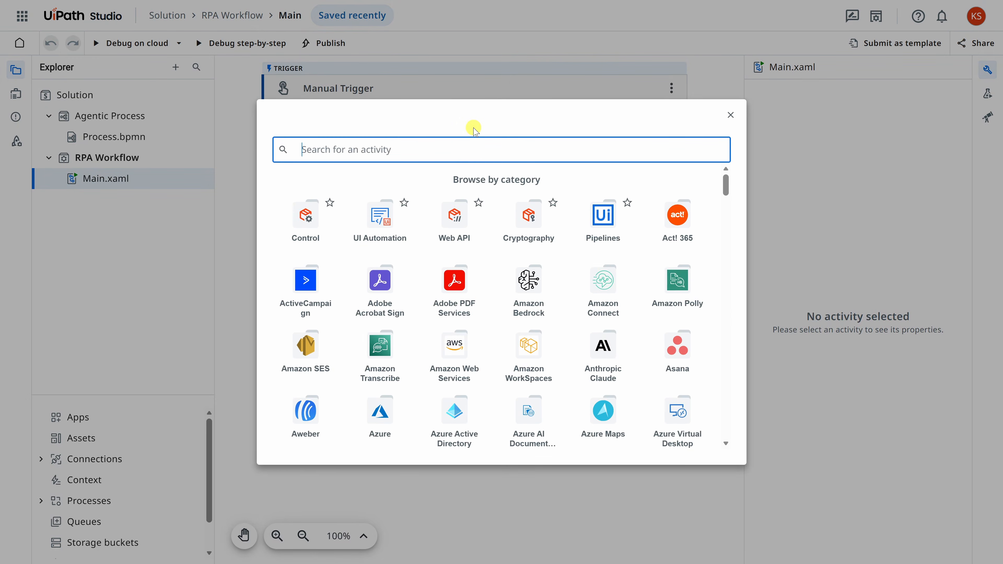
pyautogui.scroll(-10, 543, 350)
pyautogui.scroll(3, 546, 348)
pyautogui.scroll(7, 546, 348)
pyautogui.write('drive')
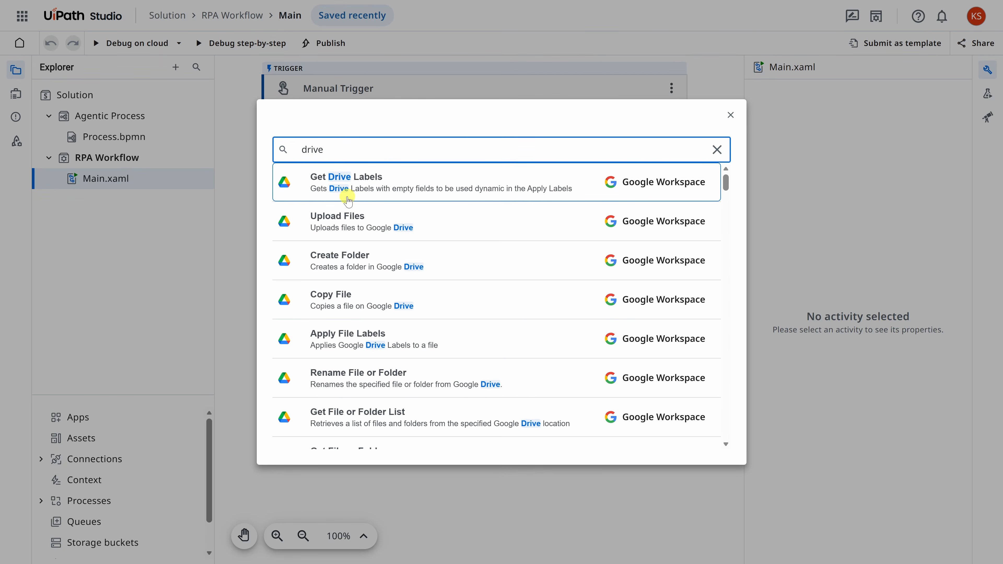
pyautogui.scroll(-2, 348, 198)
pyautogui.scroll(-2, 348, 199)
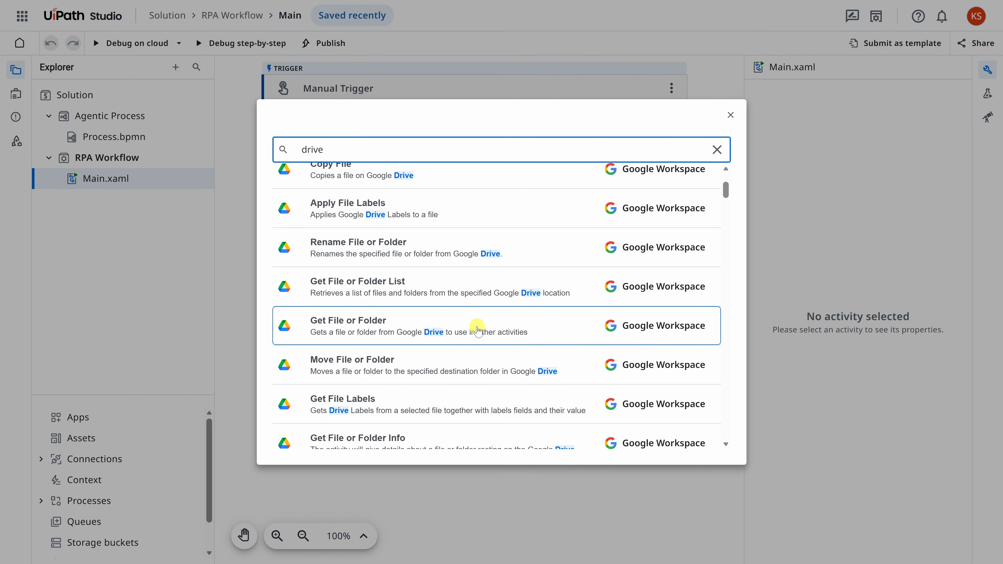
pyautogui.click(331, 331)
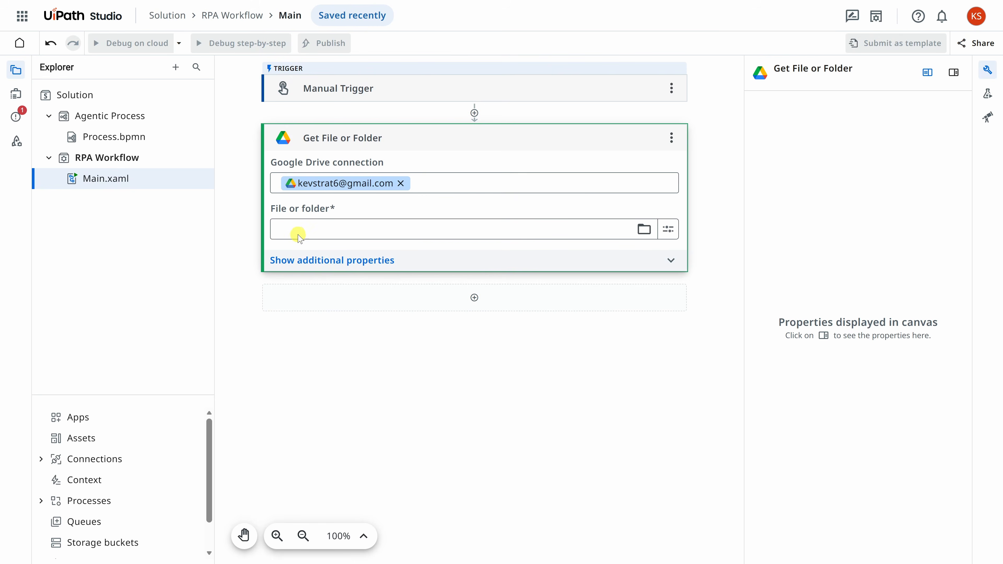
# Step: Switch the Get File or Folder activity's file reference to URL or ID and set it to the FileURL variable
pyautogui.click(365, 233)
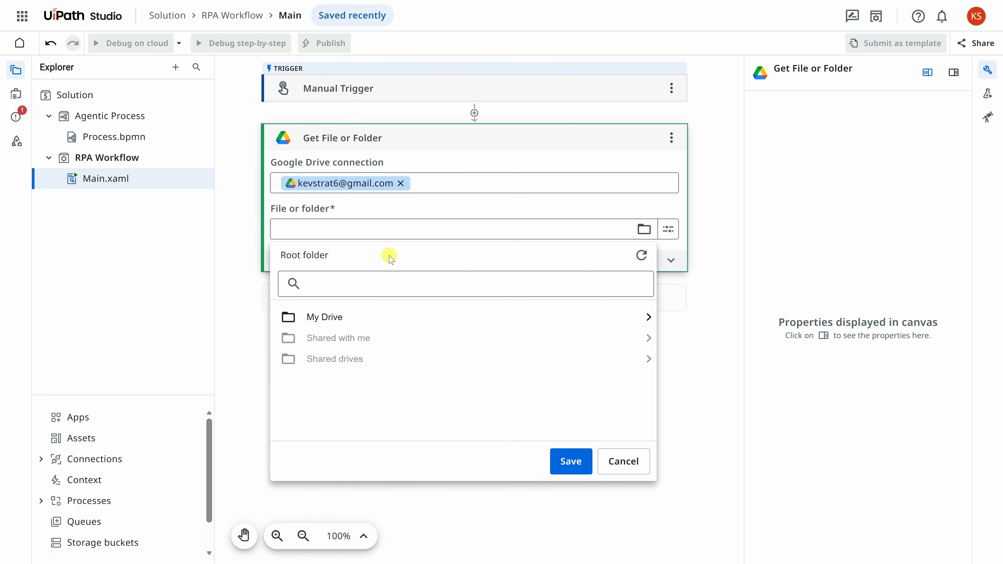
pyautogui.click(374, 212)
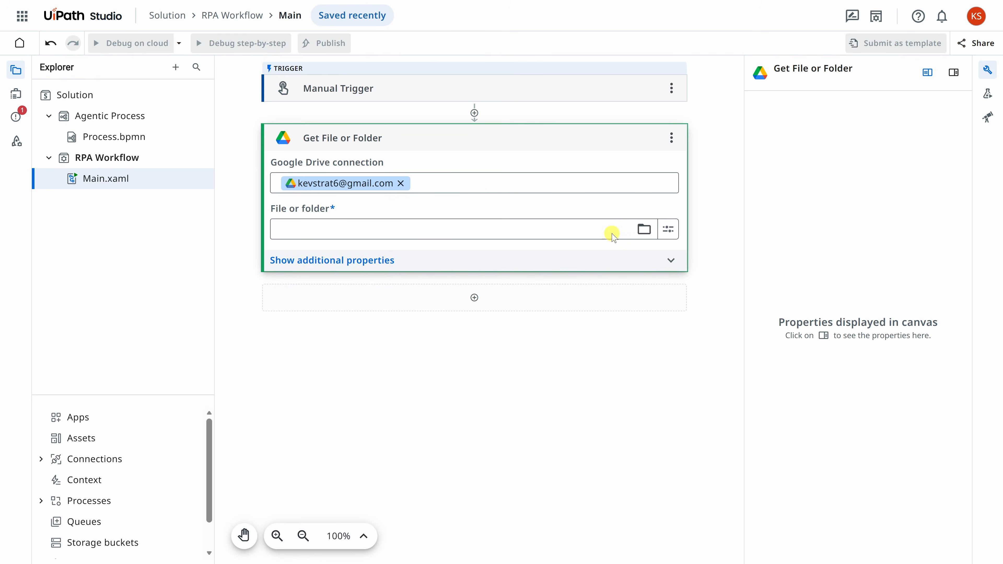
pyautogui.click(668, 229)
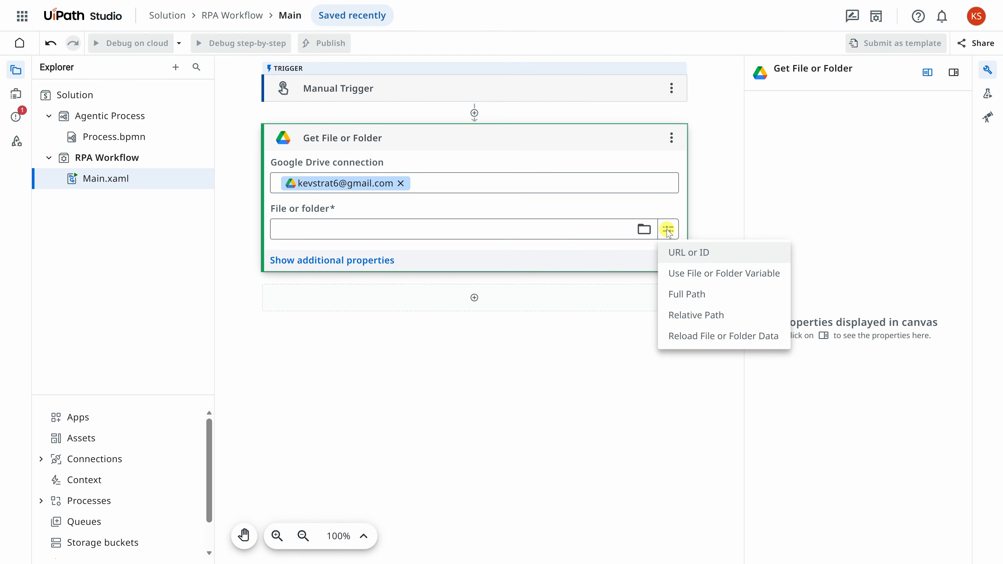
pyautogui.click(697, 259)
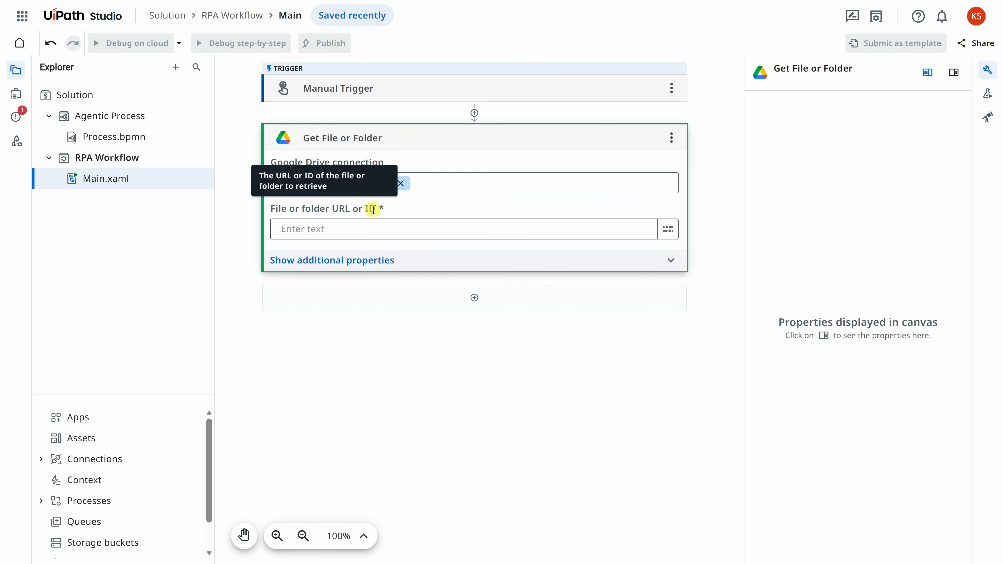
pyautogui.click(365, 226)
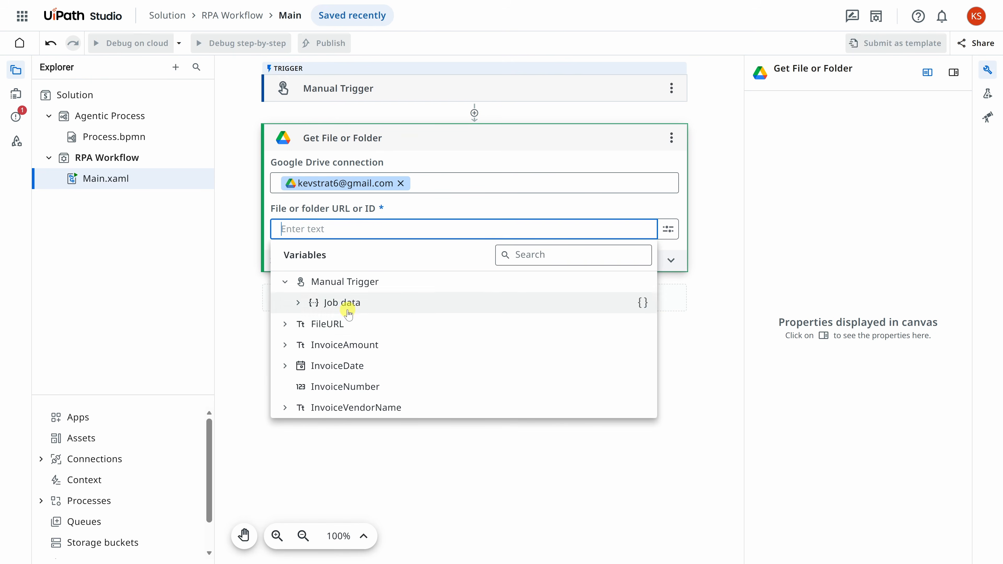
pyautogui.click(342, 326)
pyautogui.click(432, 216)
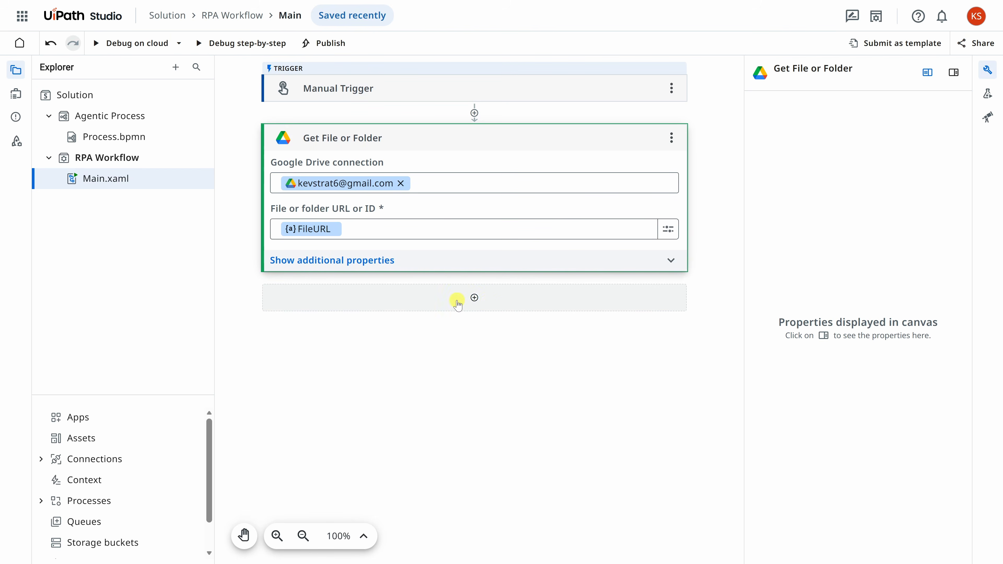
# Step: Add the Document Understanding activity Extract Document Data after Get File or Folder in the RPA workflow
pyautogui.click(475, 298)
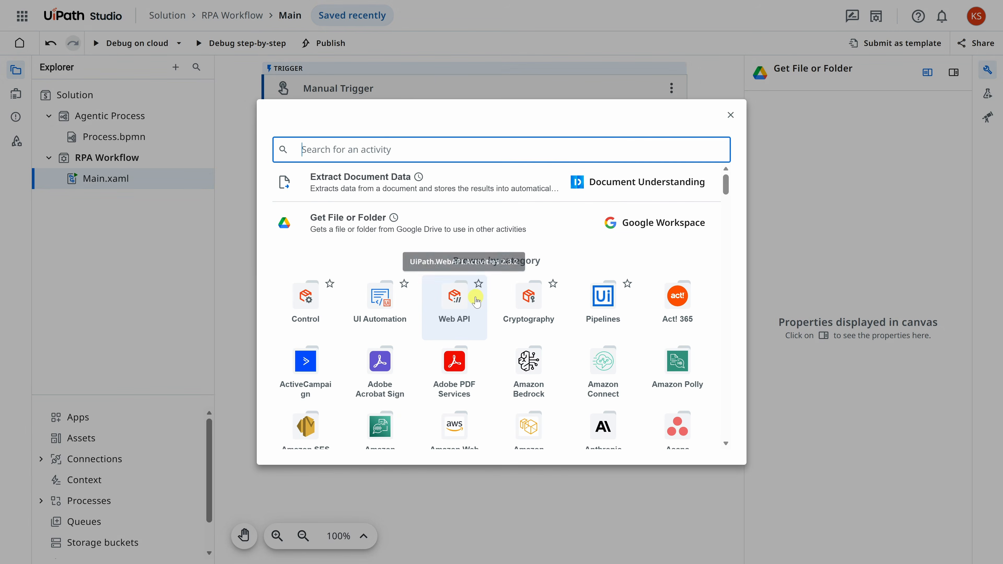
pyautogui.scroll(-2, 398, 272)
pyautogui.scroll(-4, 398, 272)
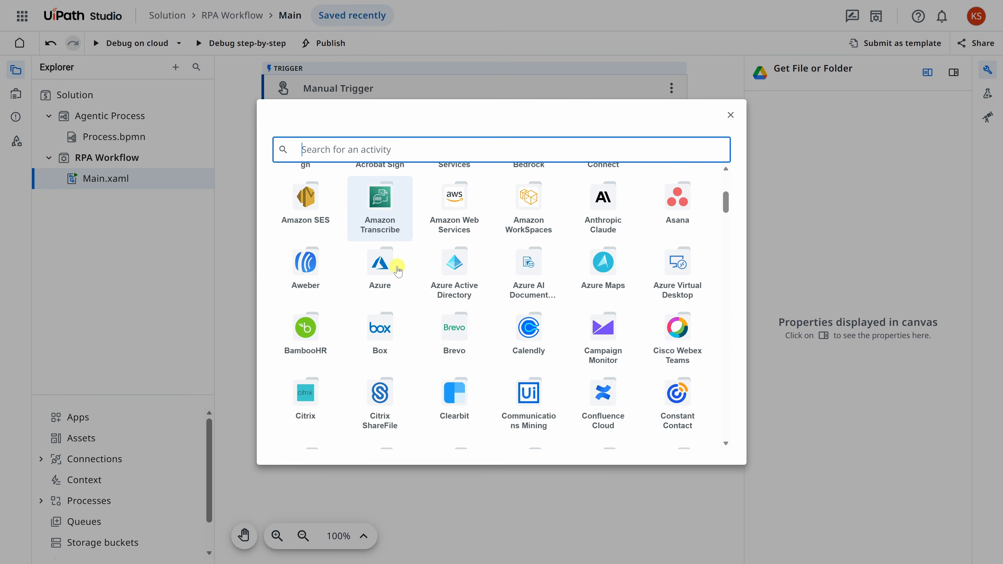
pyautogui.scroll(2, 399, 270)
pyautogui.write('extract docu')
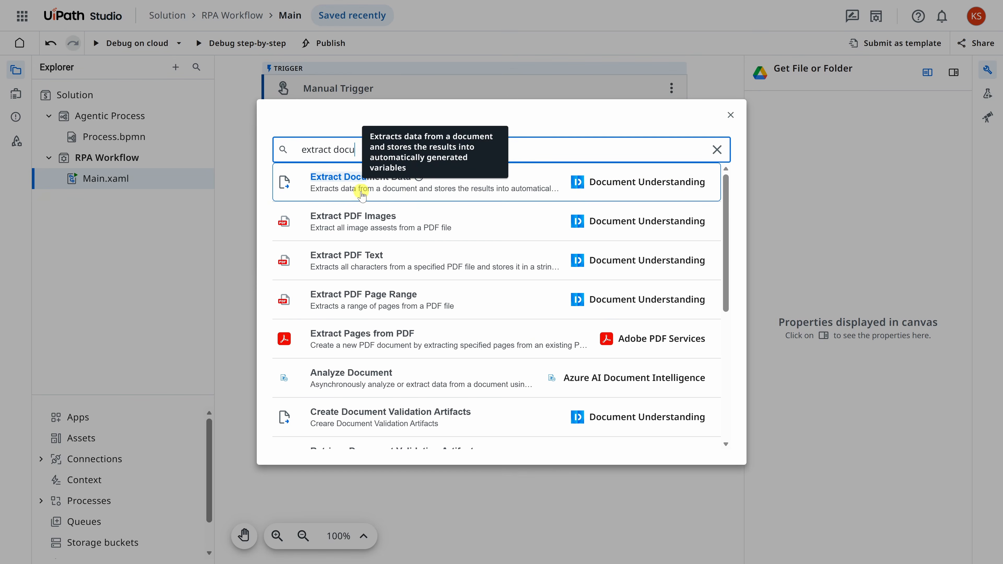
pyautogui.click(500, 193)
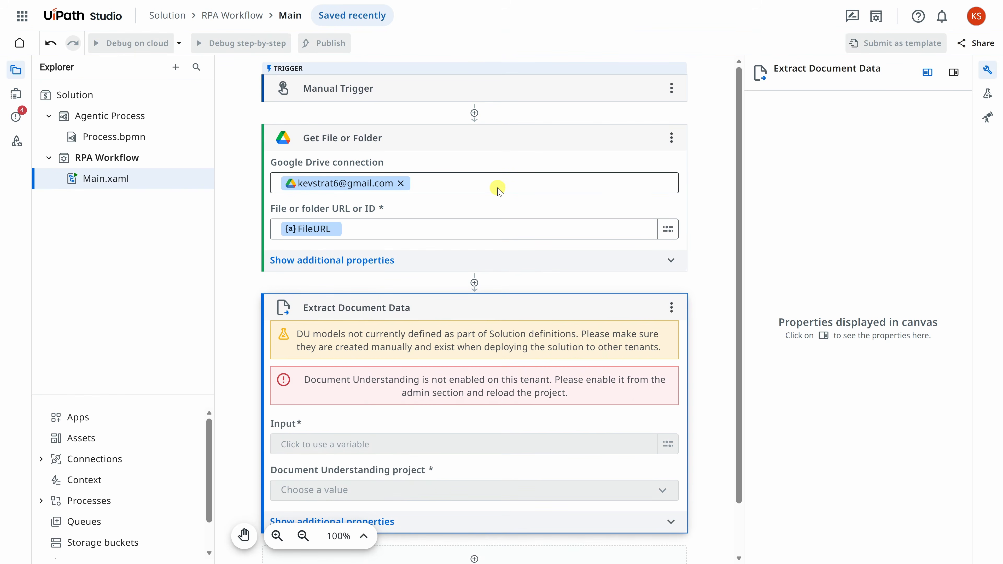
pyautogui.scroll(-1, 513, 201)
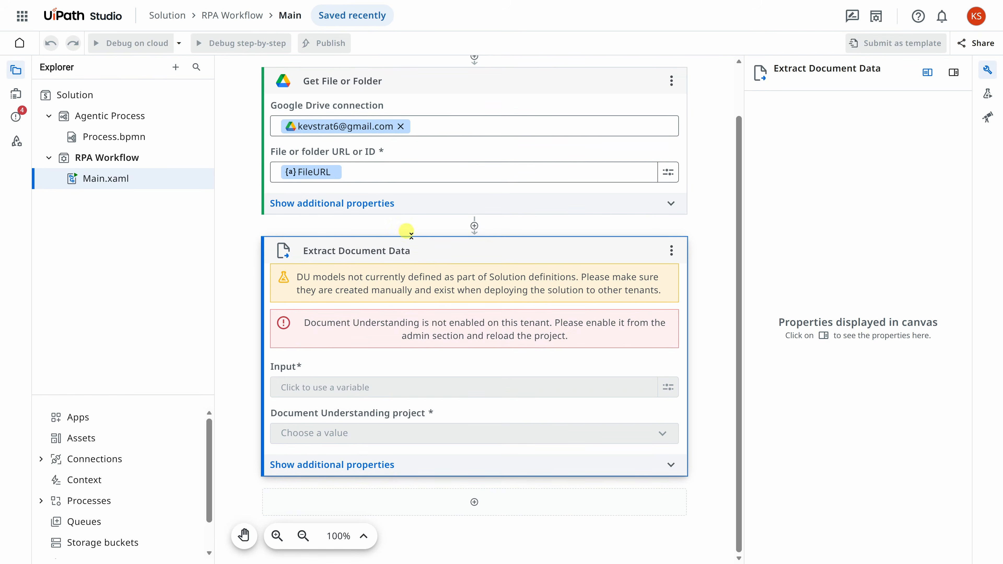
# Step: In UiPath Administration, add the Document Understanding service to DefaultTenant
pyautogui.click(23, 17)
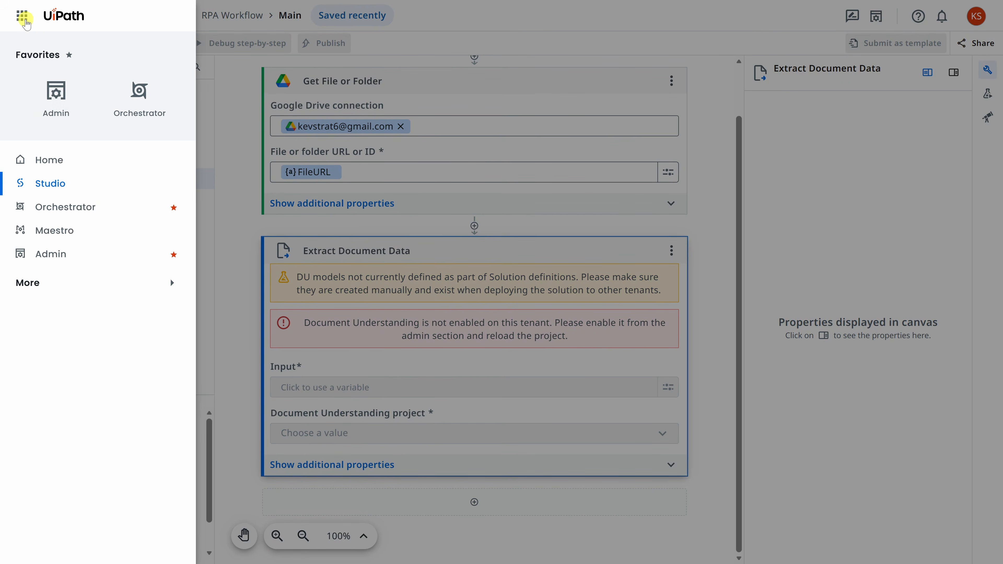
pyautogui.click(56, 95)
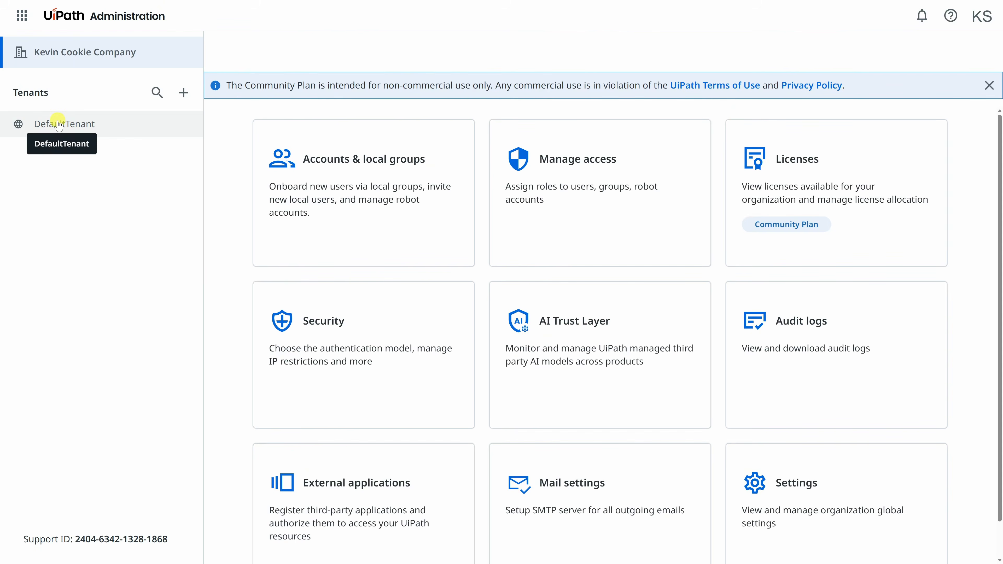
pyautogui.click(61, 125)
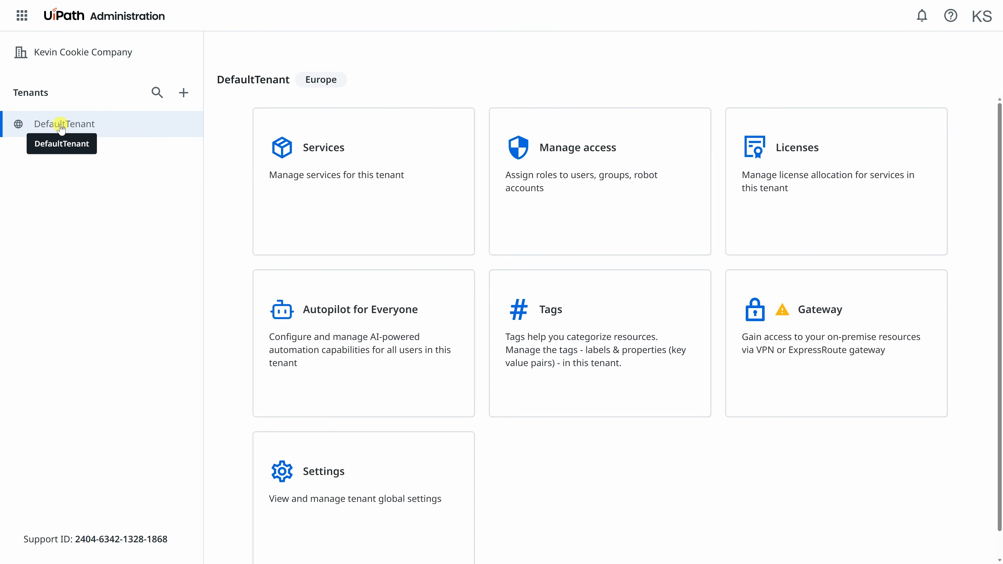
pyautogui.click(333, 166)
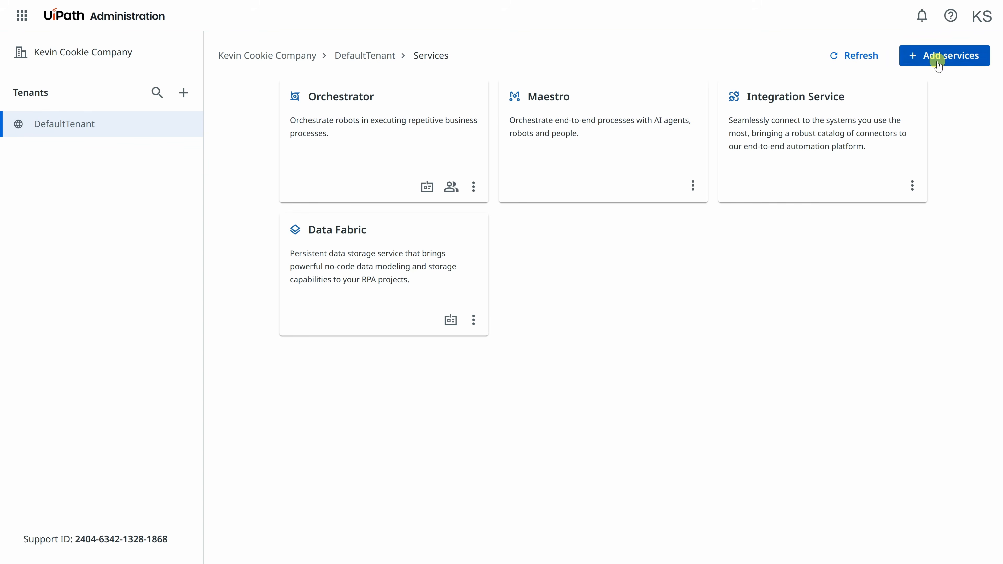
pyautogui.click(938, 64)
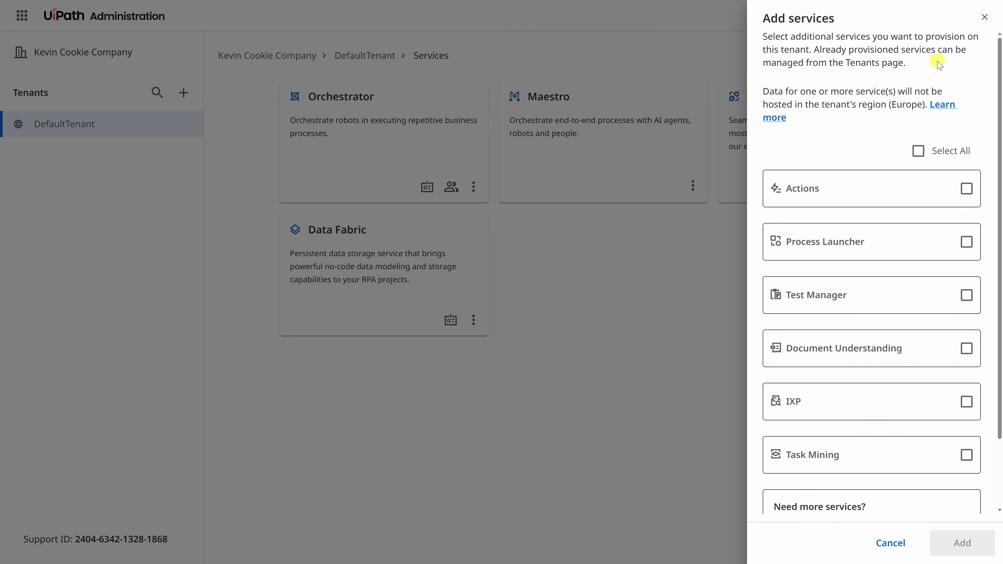
pyautogui.click(966, 349)
pyautogui.scroll(-3, 913, 315)
pyautogui.click(964, 542)
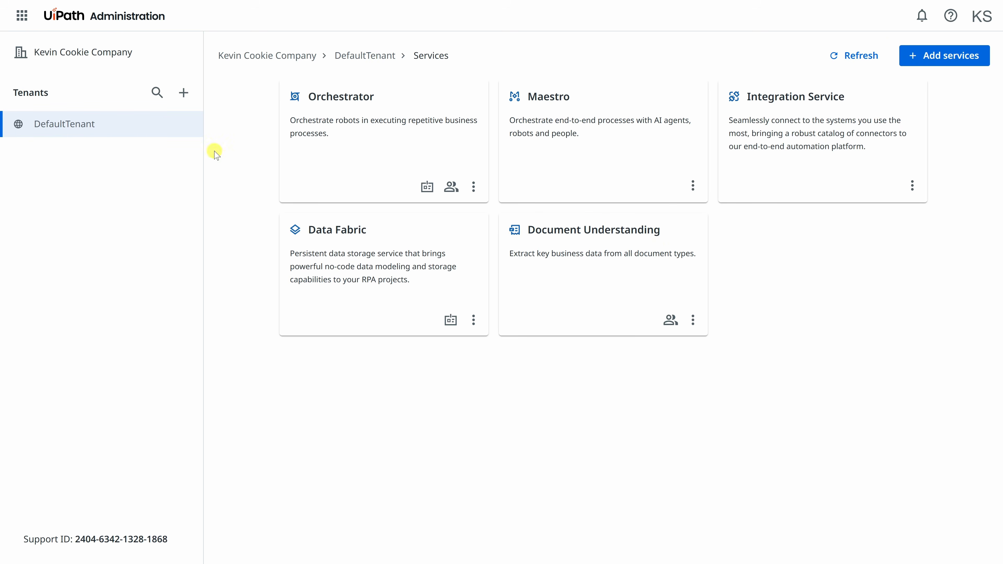
# Step: Switch back to UiPath Studio and reopen the Solution from the workspace
pyautogui.click(27, 21)
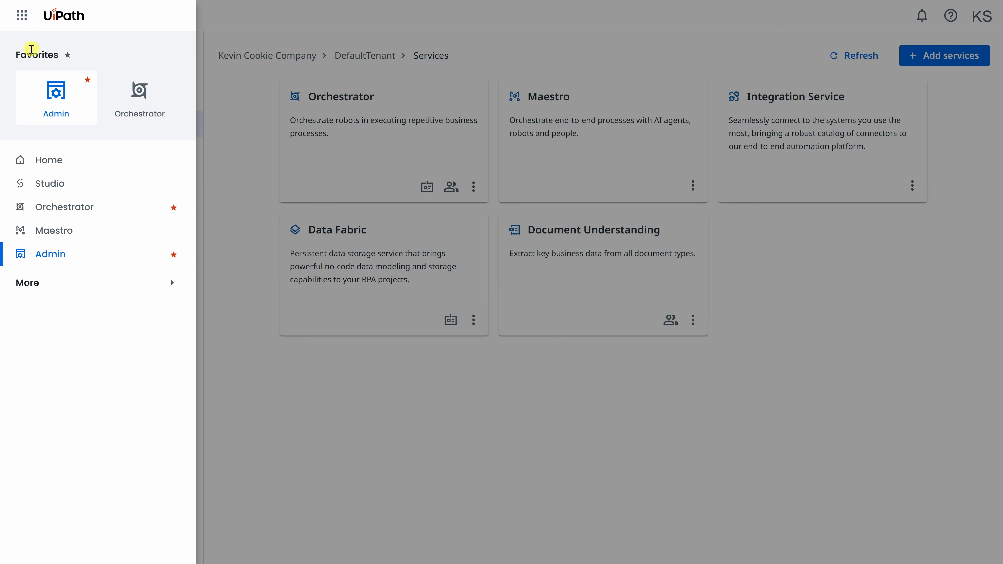
pyautogui.click(59, 188)
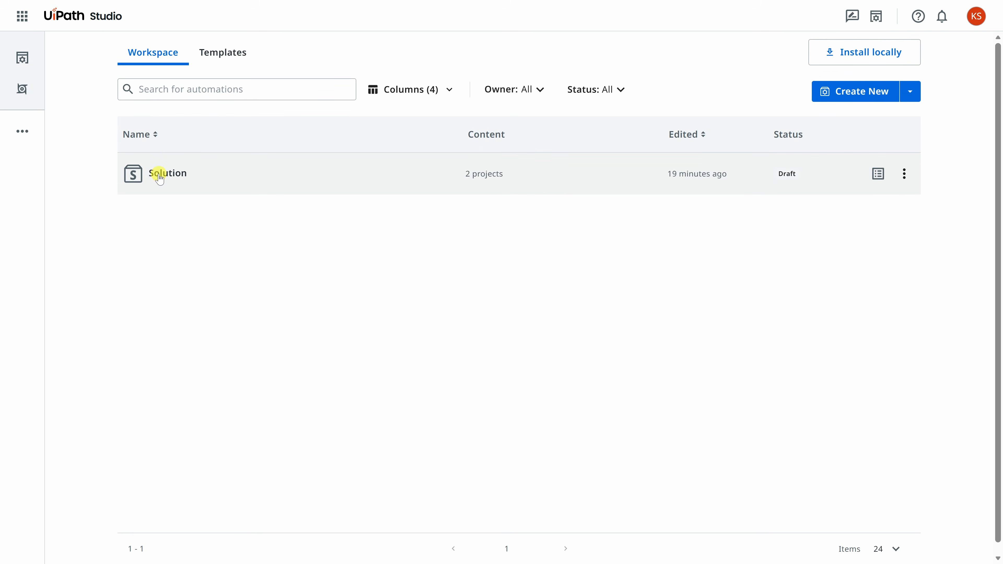
pyautogui.click(160, 175)
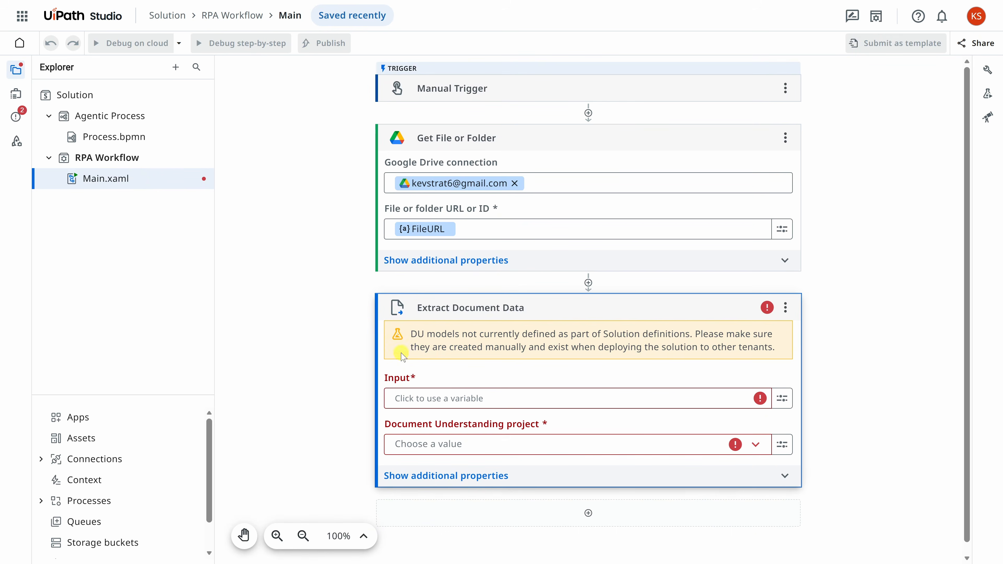
# Step: Set the input of Extract Document Data to the File or folder output of Get File or Folder
pyautogui.click(444, 398)
pyautogui.scroll(1, 573, 269)
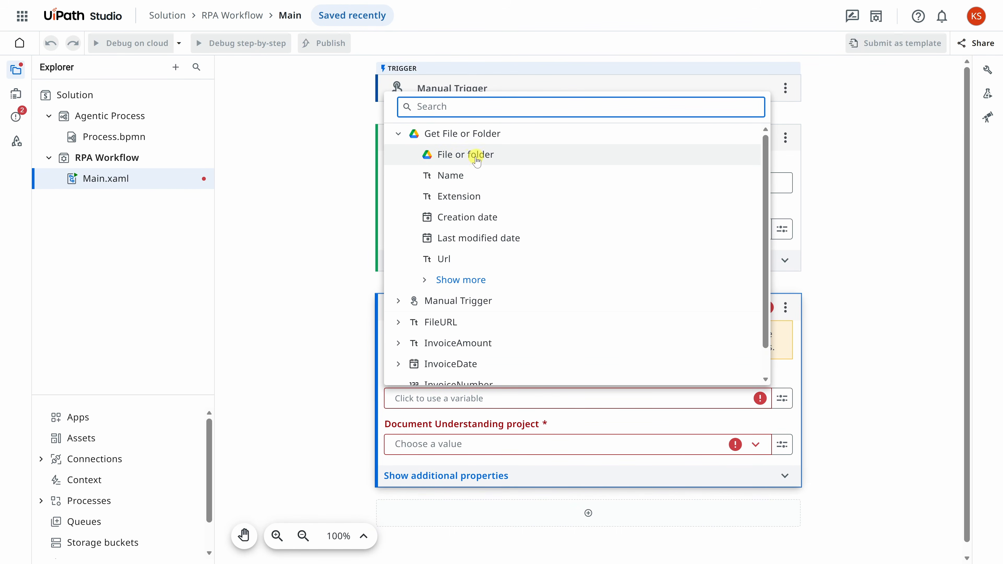
pyautogui.click(452, 155)
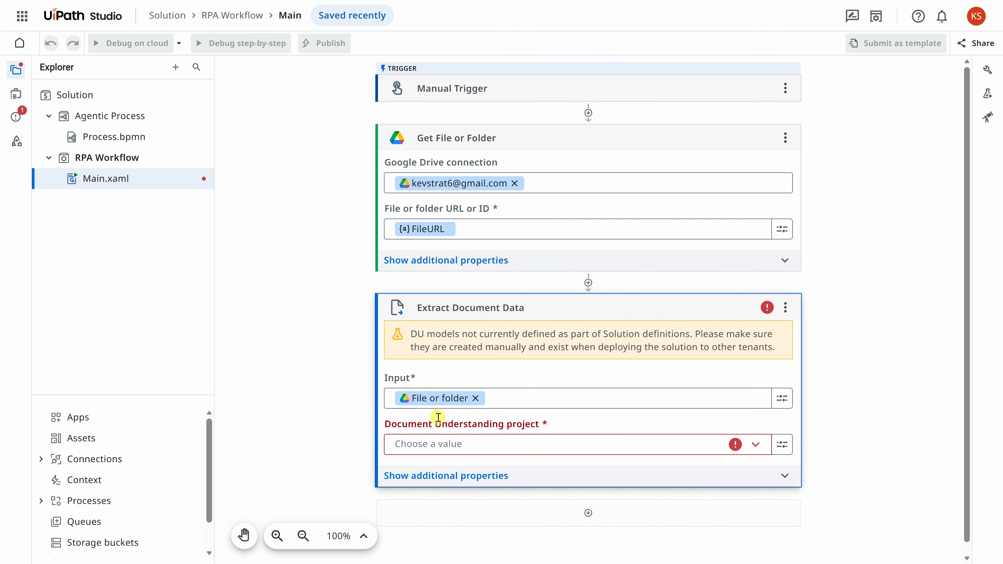
# Step: Set the Document Understanding project of Extract Document Data to Predefined and its extractor to Invoices
pyautogui.click(471, 446)
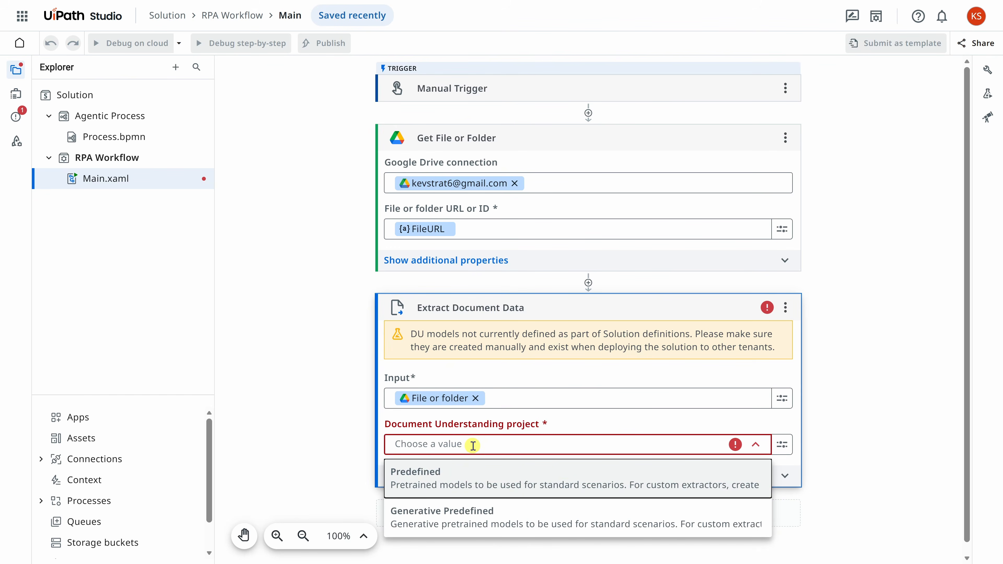
pyautogui.click(441, 485)
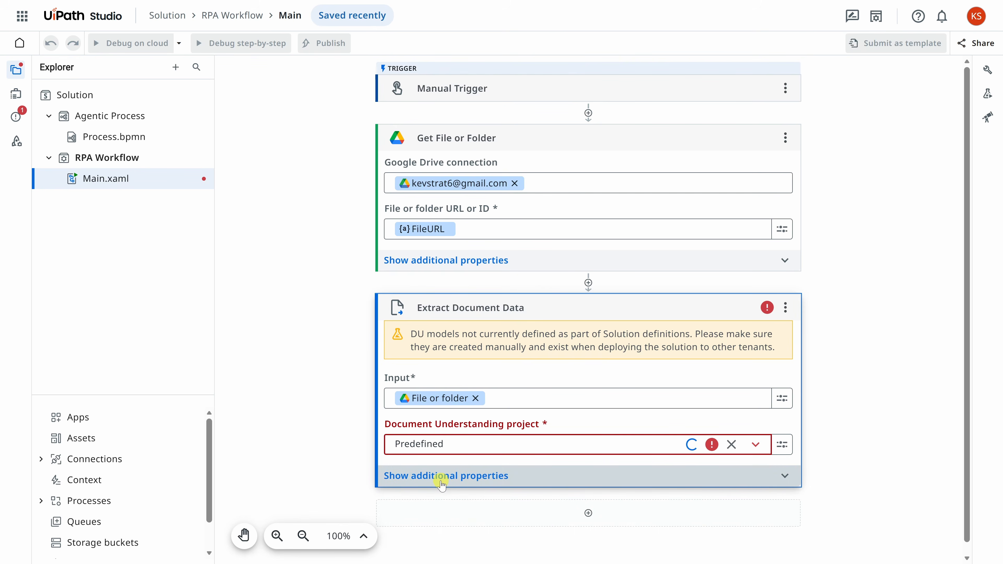
pyautogui.scroll(-1, 440, 484)
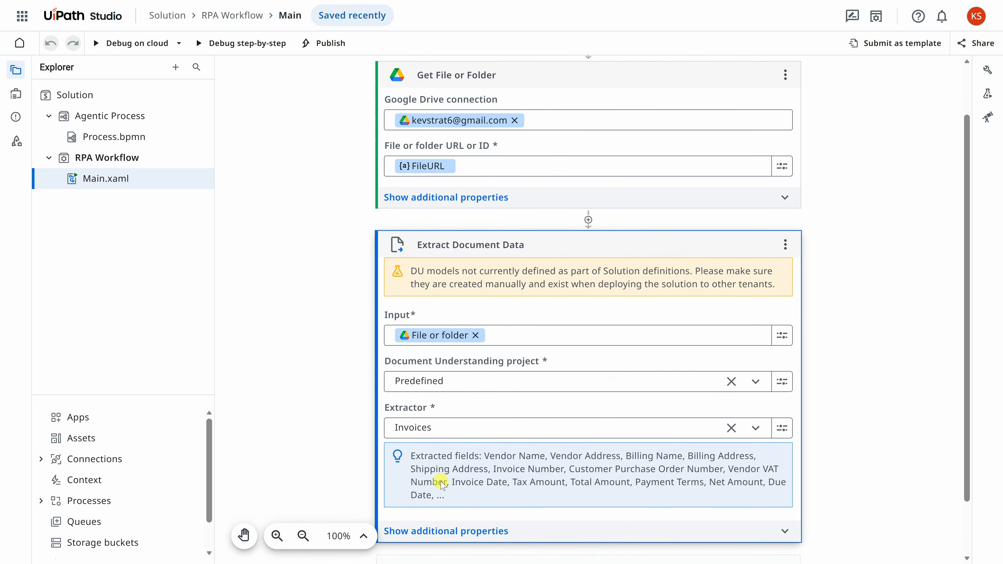
pyautogui.click(446, 424)
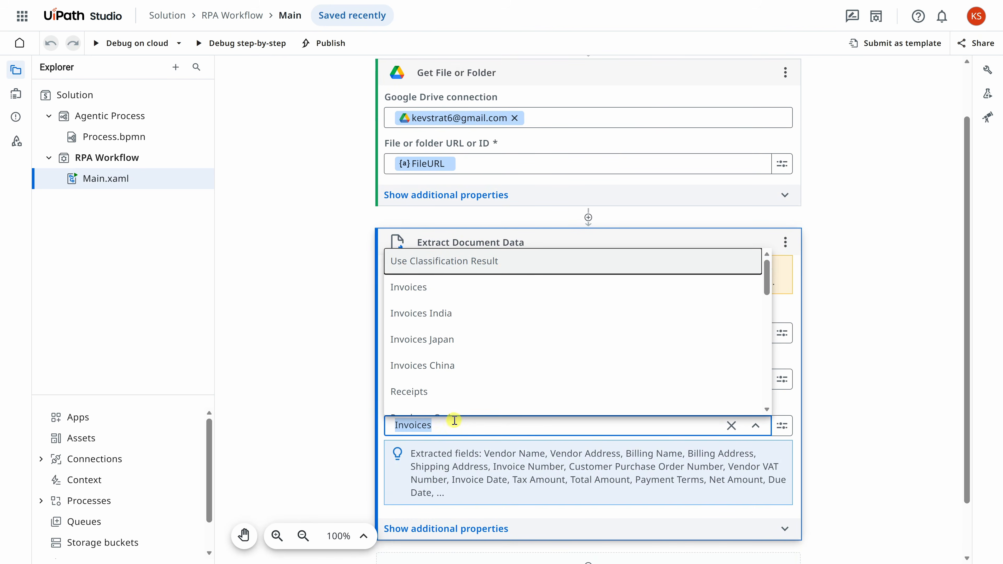
pyautogui.scroll(-7, 462, 351)
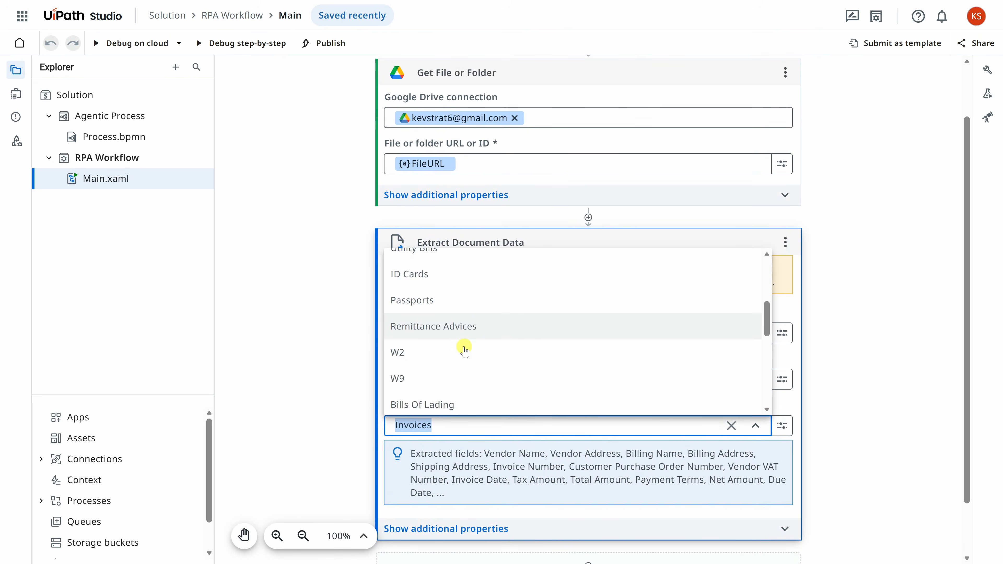
pyautogui.scroll(7, 466, 351)
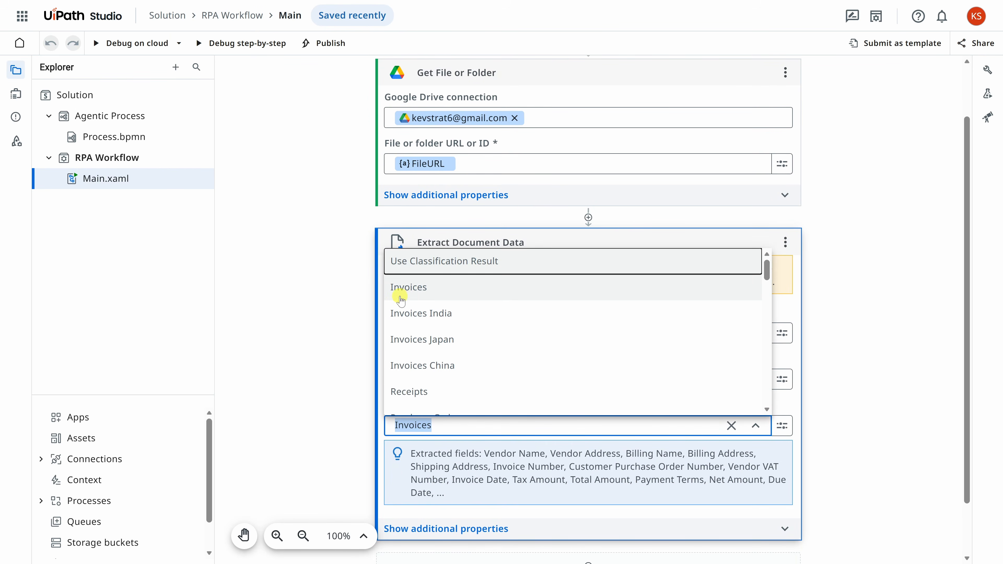
pyautogui.click(446, 292)
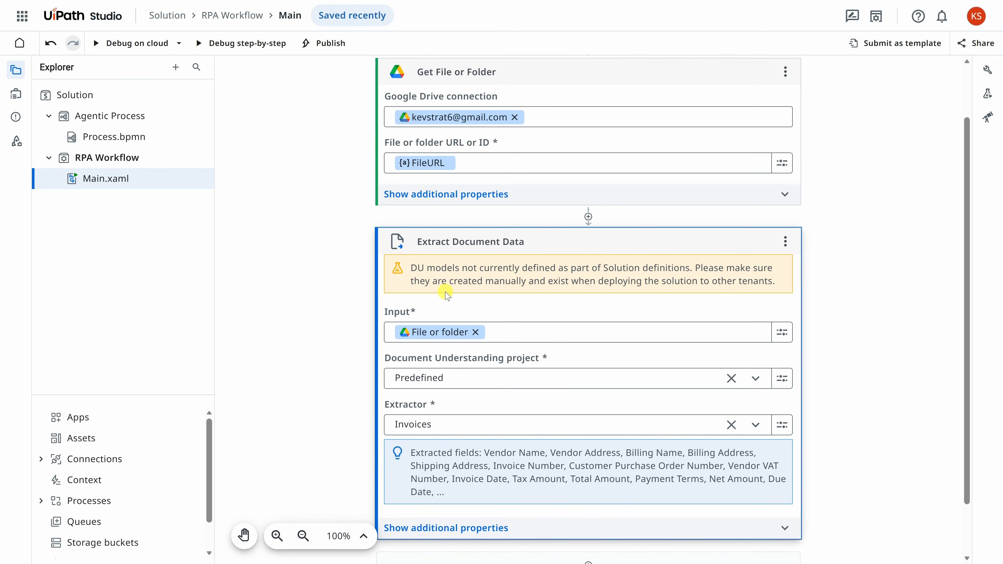
# Step: Add an Assign Variable Value activity after Extract Document Data and set its target variable to InvoiceAmount
pyautogui.scroll(-2, 447, 296)
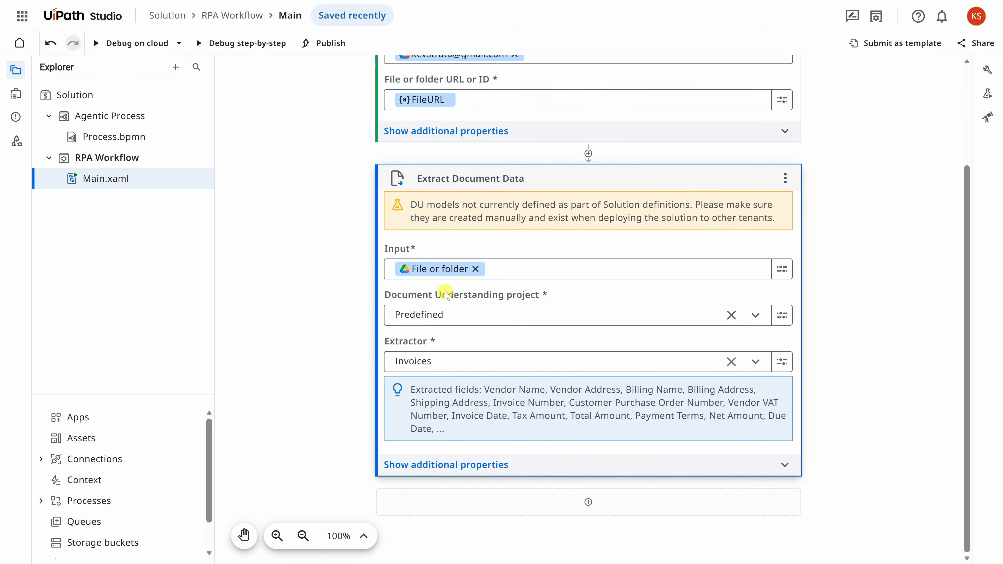
pyautogui.click(588, 502)
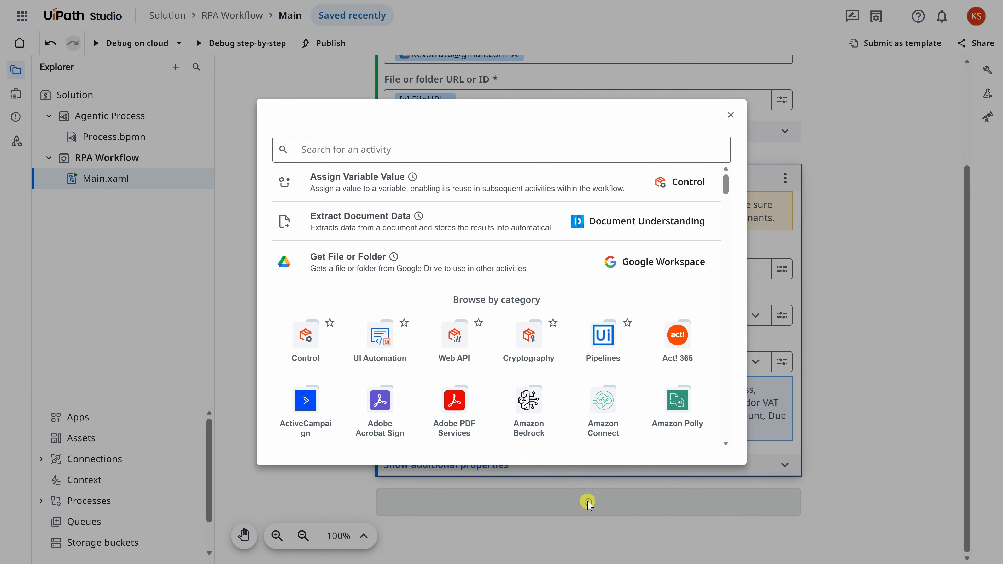
pyautogui.click(382, 151)
pyautogui.write('assign variable value')
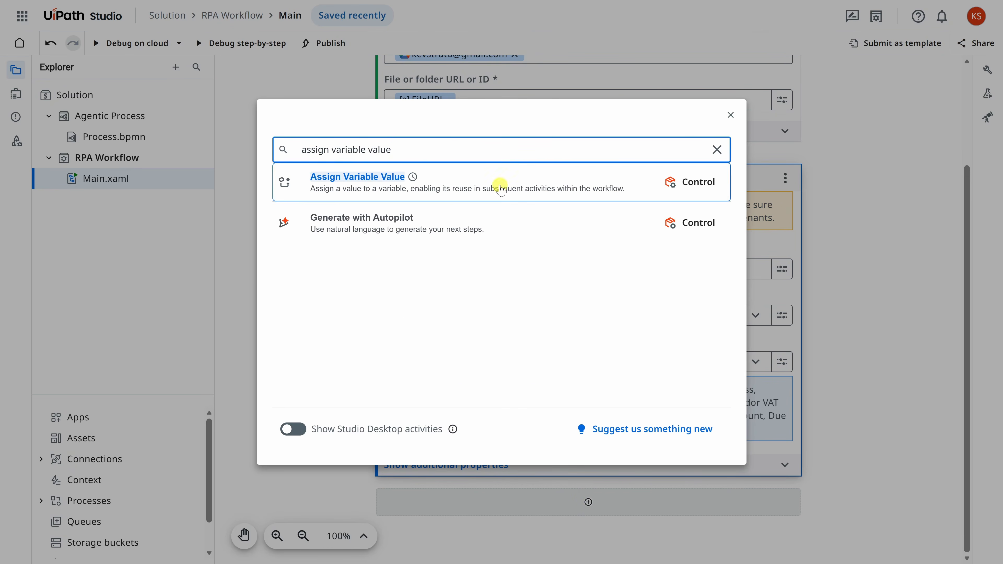
pyautogui.click(506, 180)
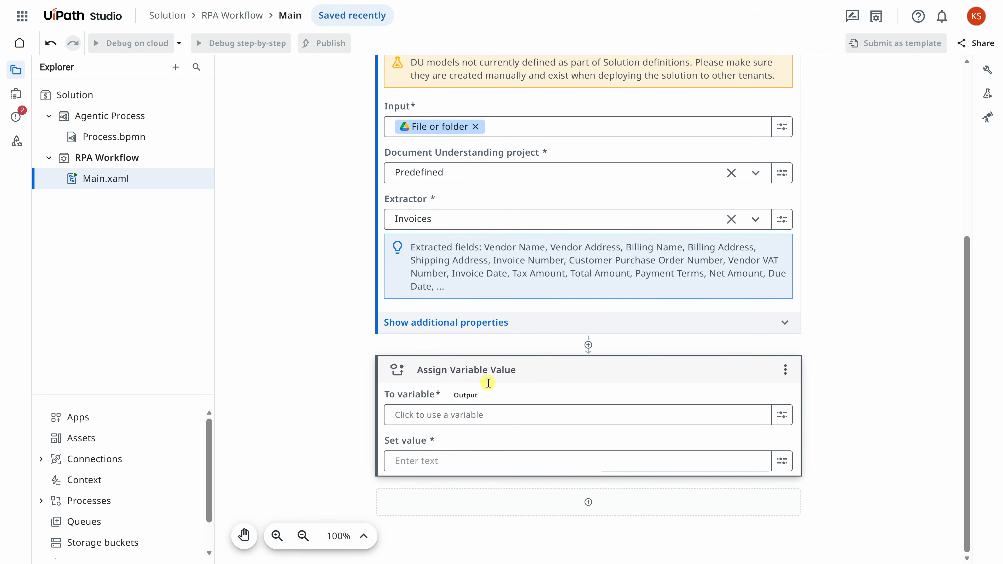
pyautogui.click(492, 415)
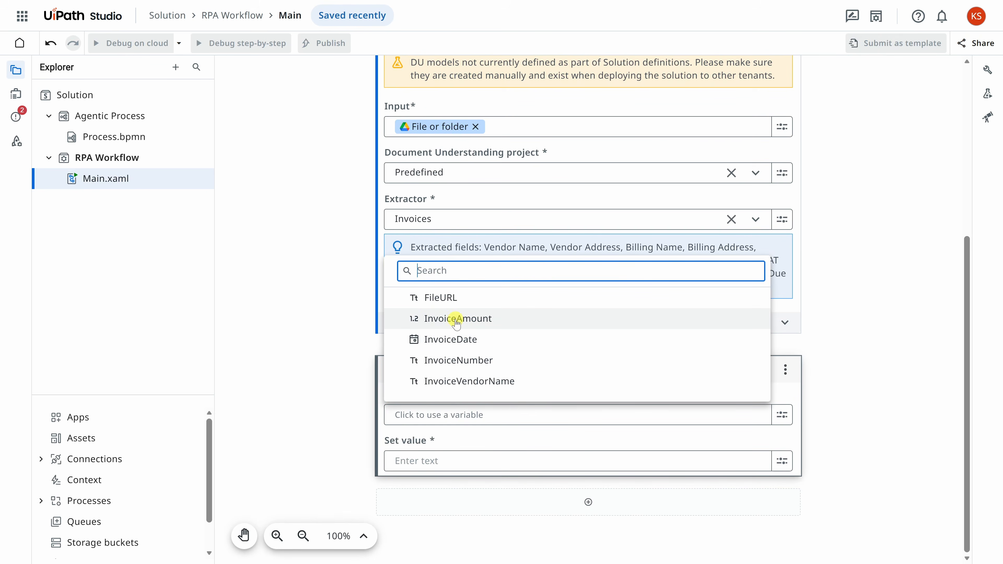
pyautogui.click(491, 321)
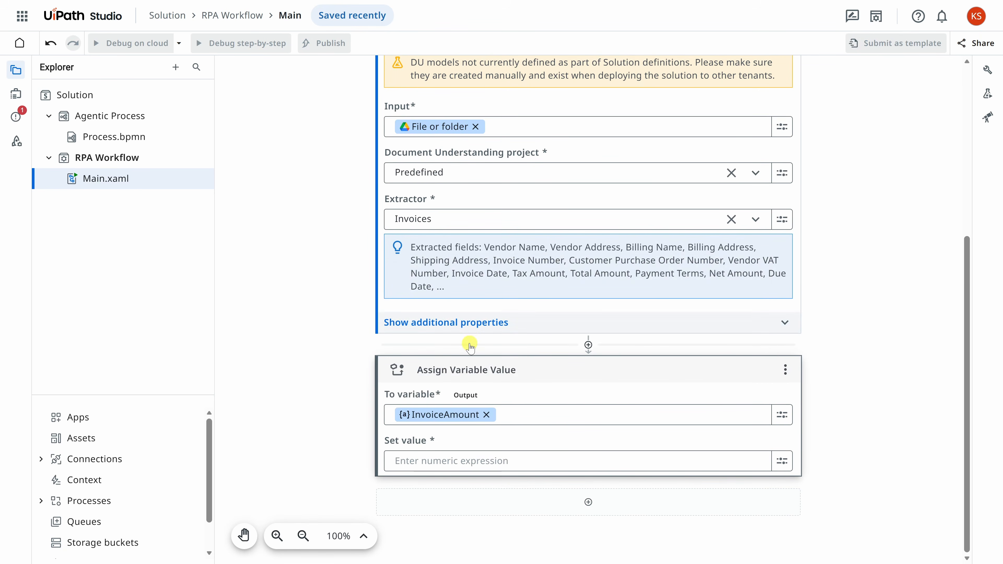
# Step: Set the value assigned to InvoiceAmount to the nested Value of TotalAmount in the Document data output of Extract Document Data
pyautogui.click(465, 461)
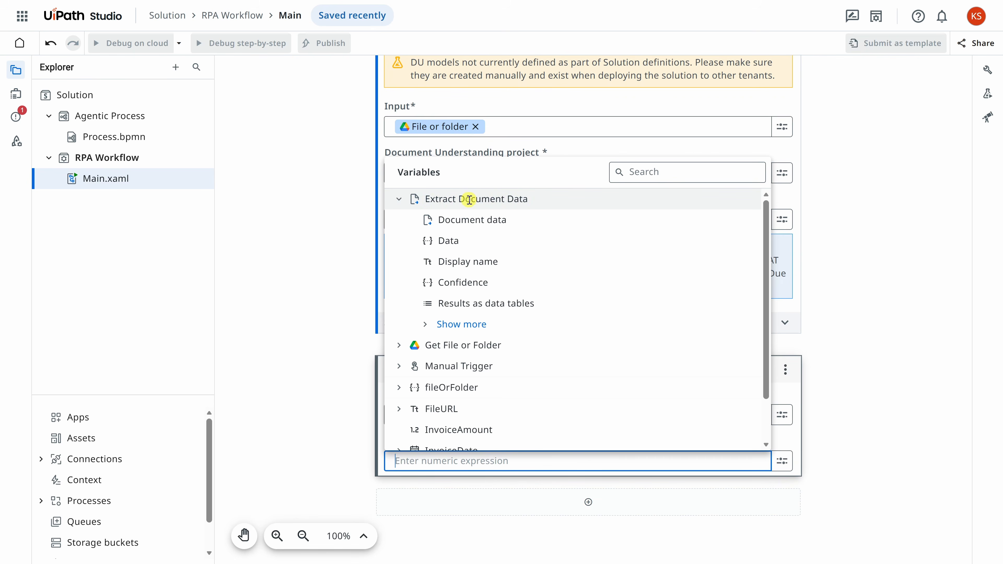
pyautogui.click(425, 324)
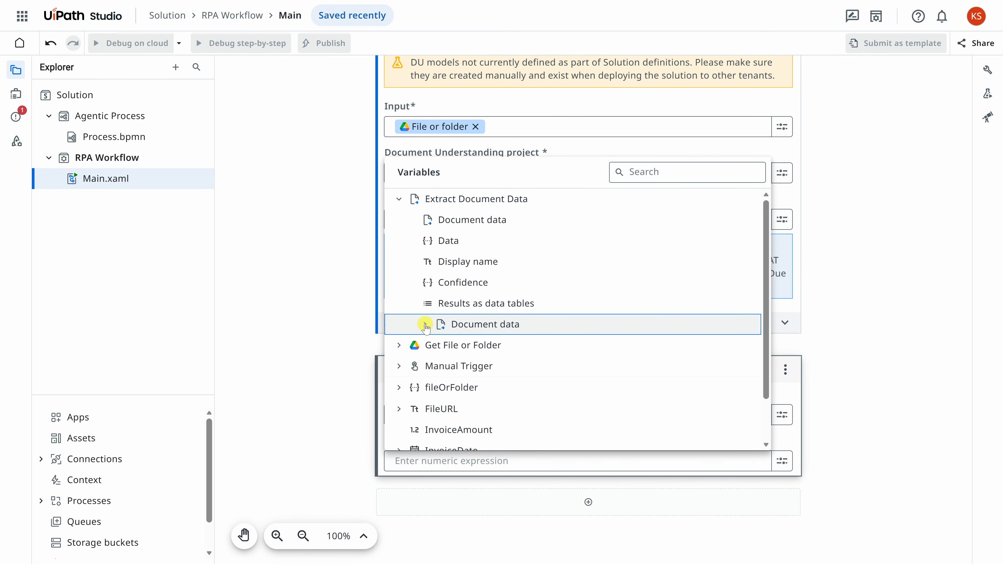
pyautogui.click(426, 324)
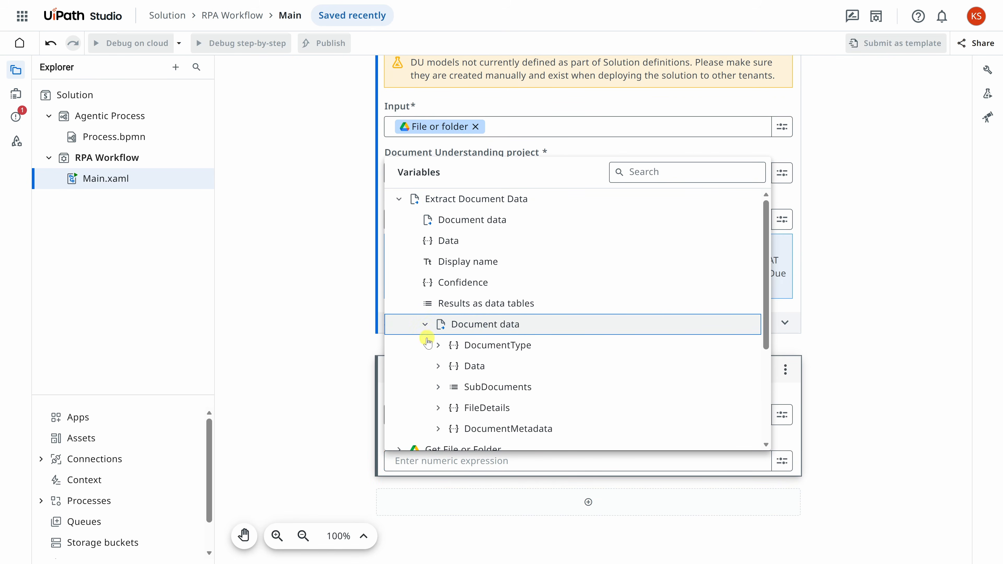
pyautogui.click(438, 367)
pyautogui.scroll(-2, 439, 368)
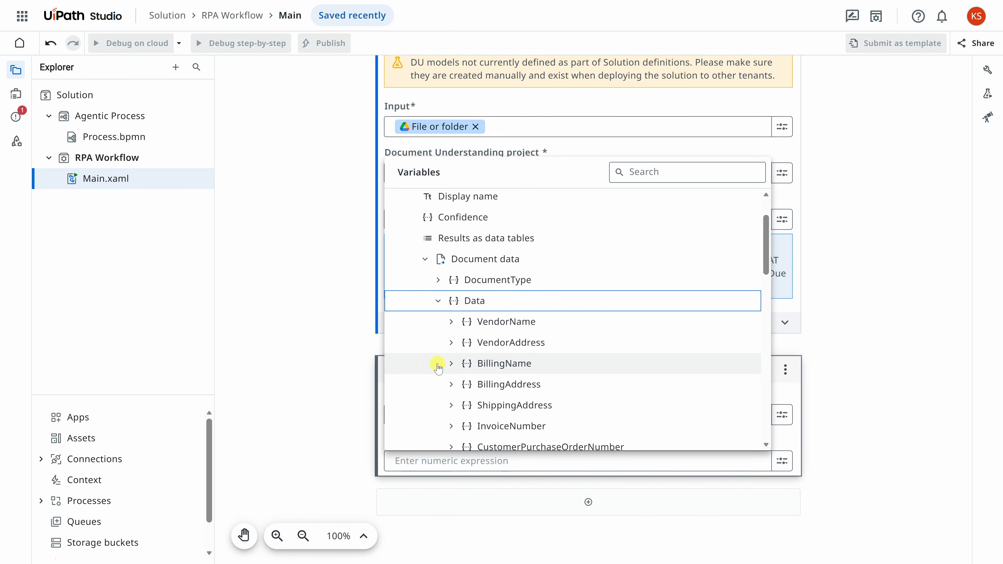
pyautogui.scroll(-2, 508, 318)
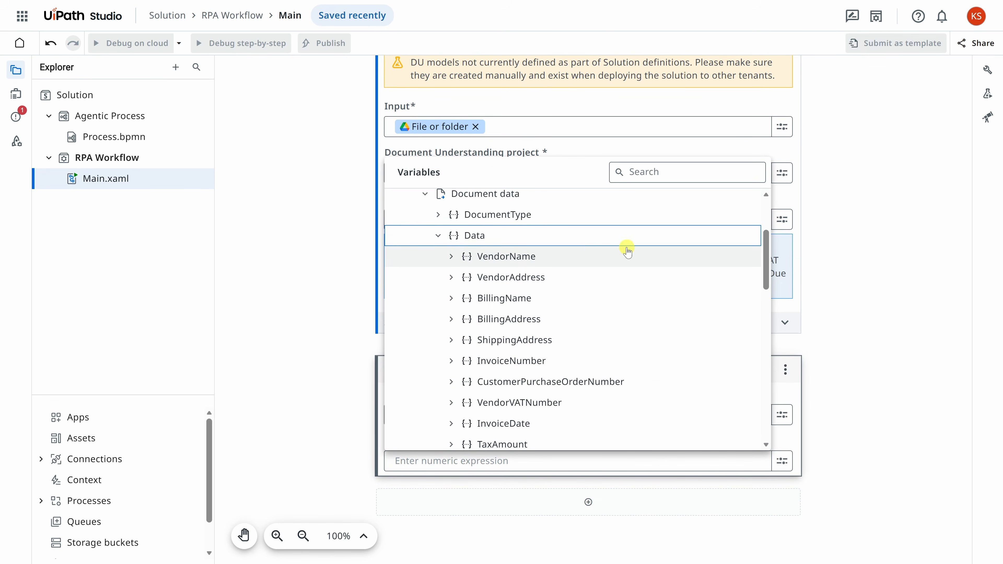
pyautogui.scroll(-4, 450, 257)
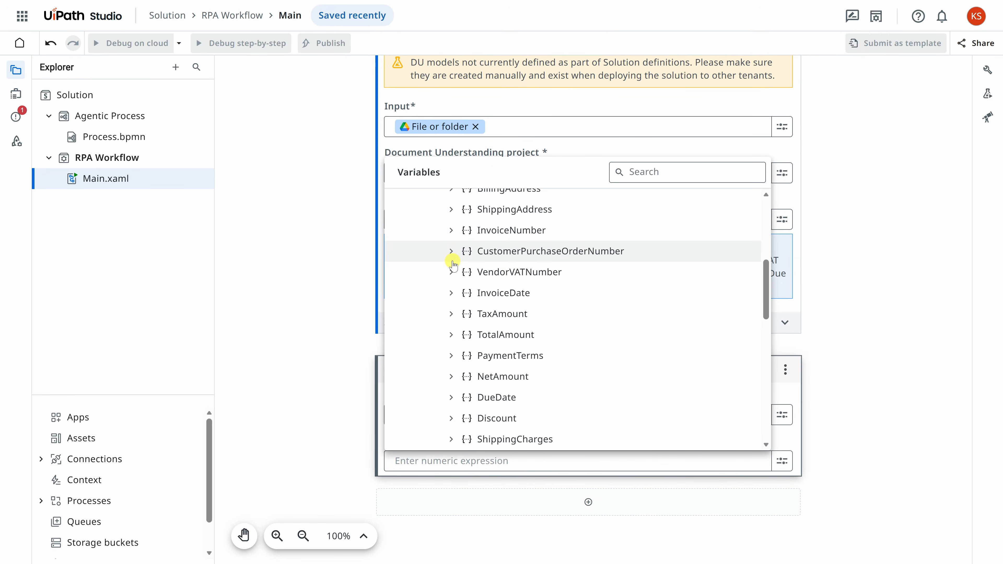
pyautogui.scroll(-6, 452, 266)
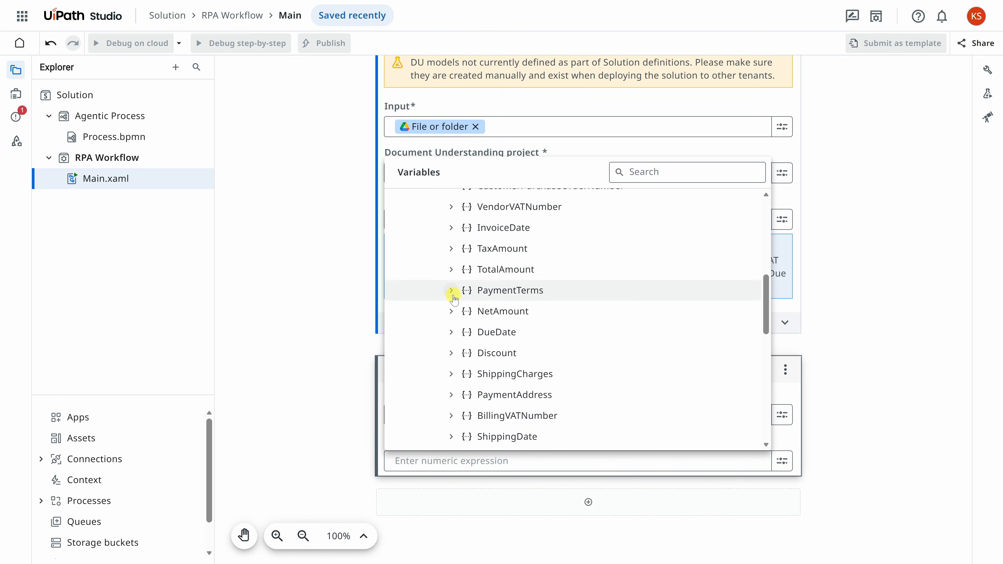
pyautogui.scroll(-2, 453, 293)
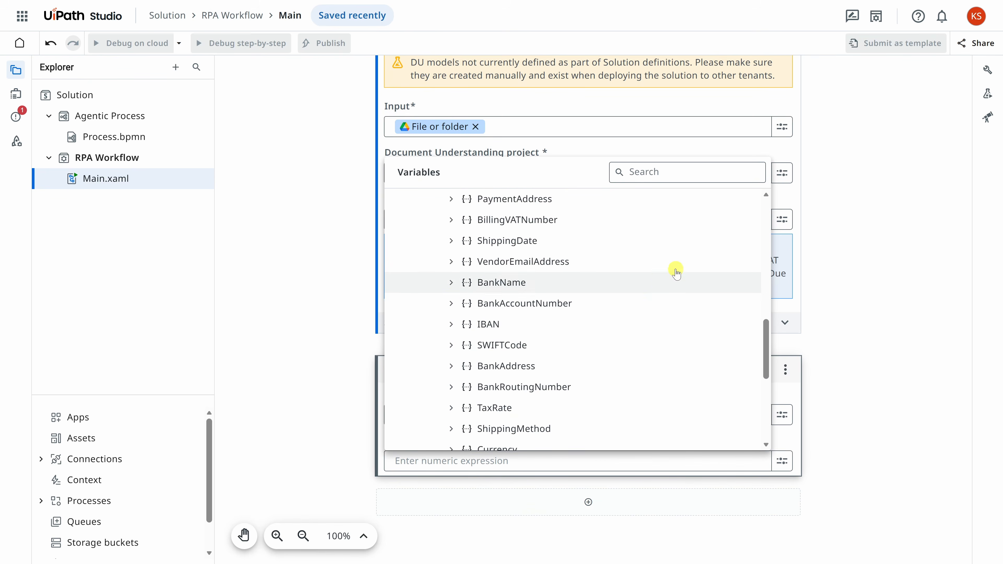
pyautogui.scroll(-2, 672, 277)
pyautogui.scroll(8, 667, 282)
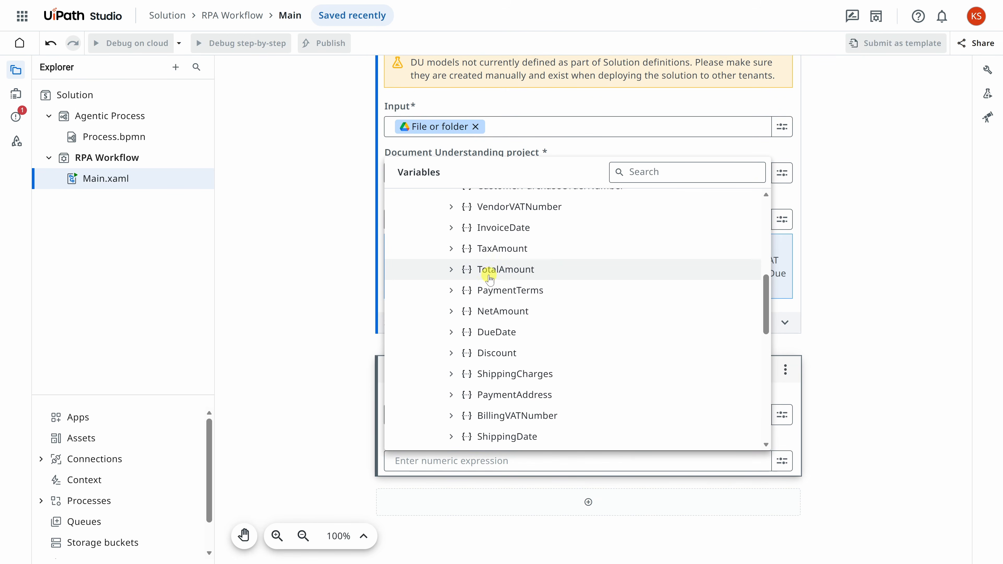
pyautogui.scroll(5, 455, 277)
pyautogui.scroll(-6, 449, 270)
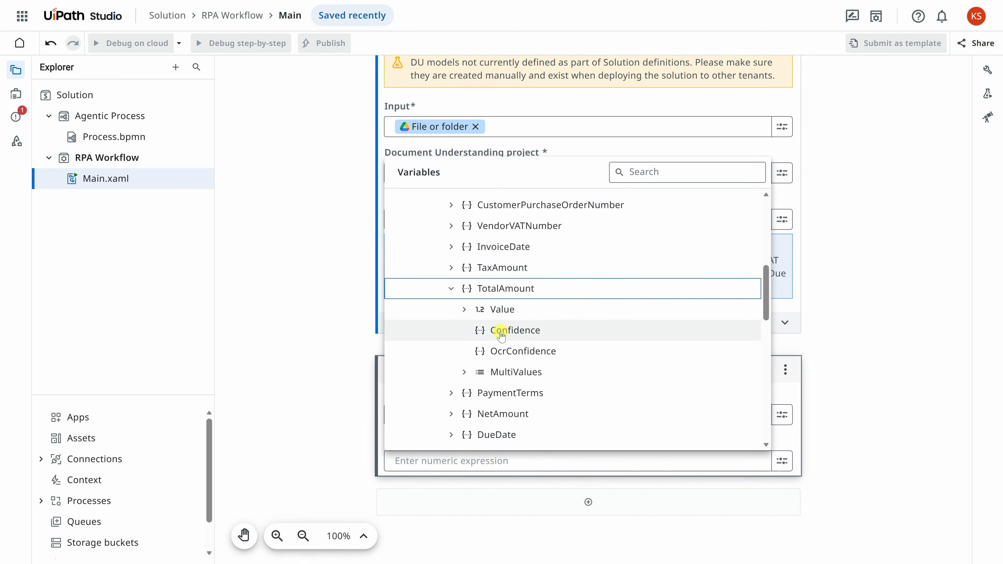
pyautogui.click(463, 309)
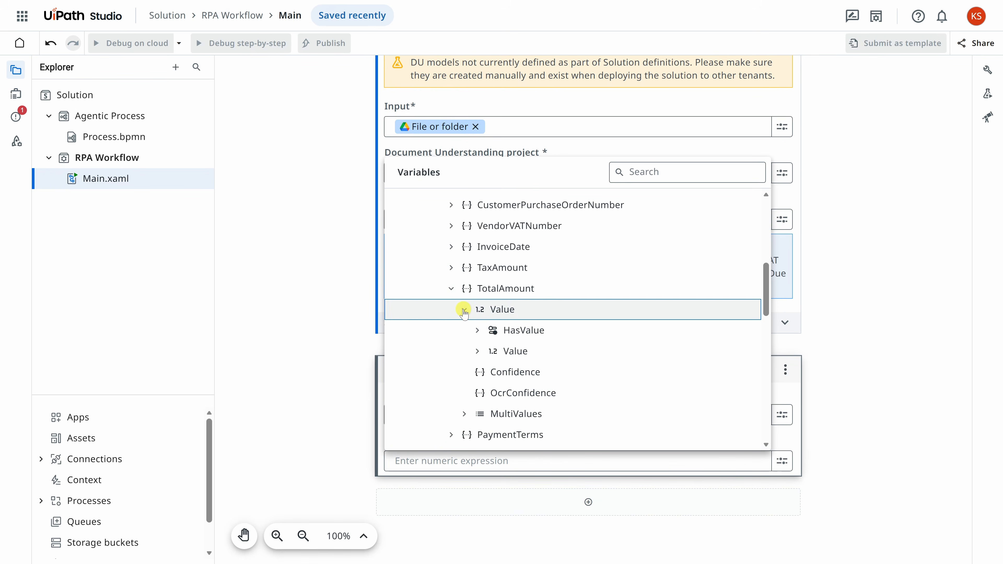
pyautogui.click(517, 351)
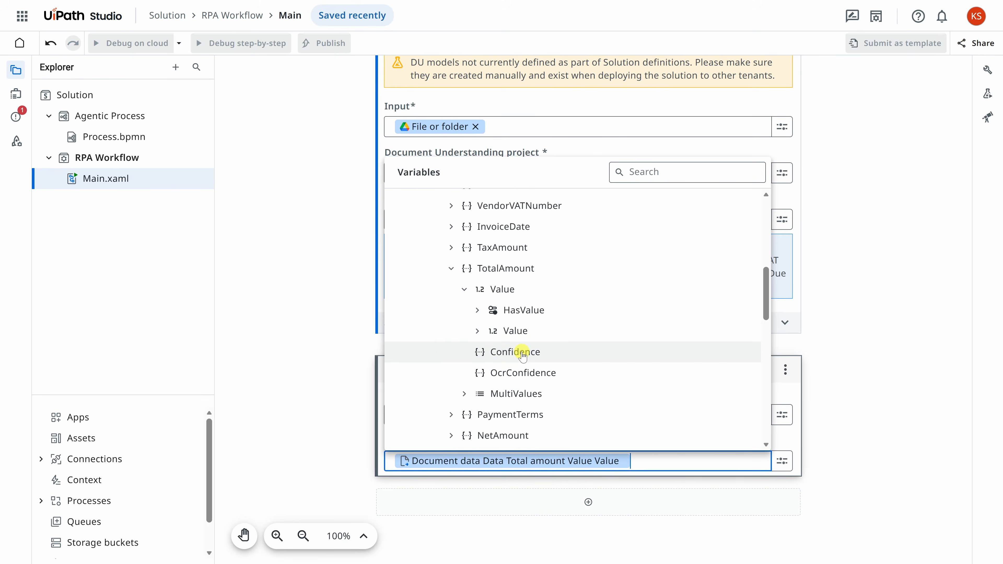
pyautogui.click(340, 395)
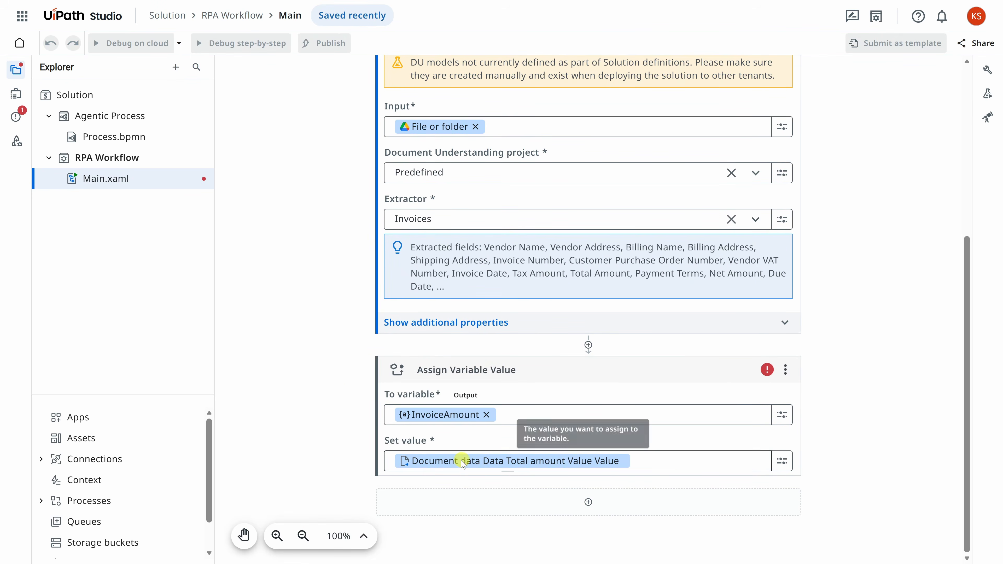
# Step: Change the type of the InvoiceAmount output argument to Number with decimal
pyautogui.moveTo(767, 372)
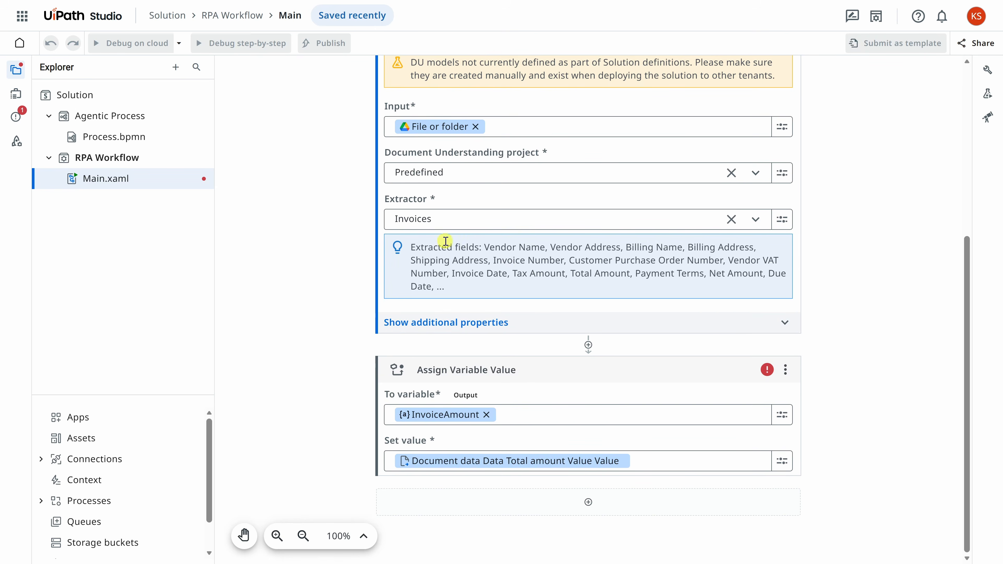
pyautogui.click(16, 94)
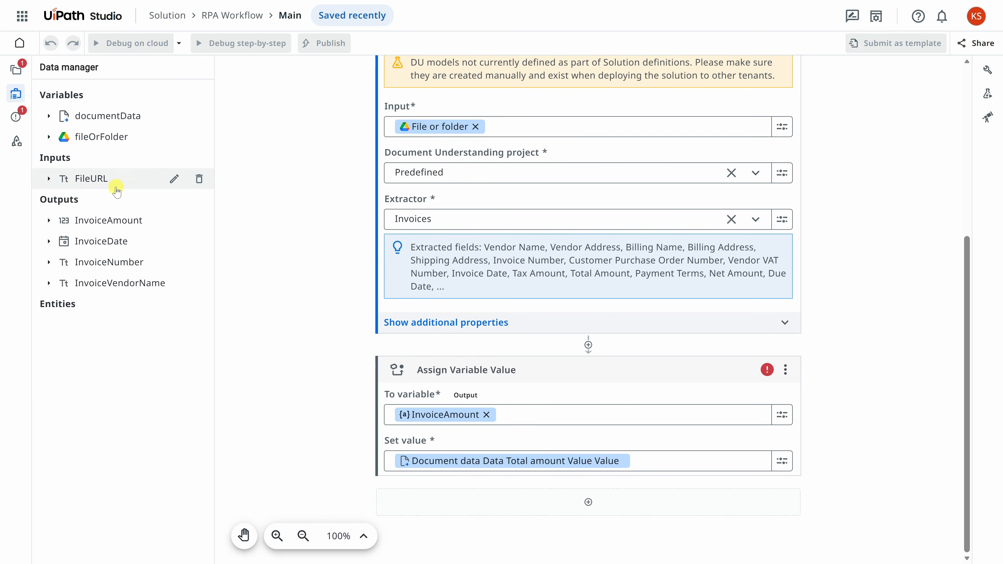
pyautogui.click(46, 221)
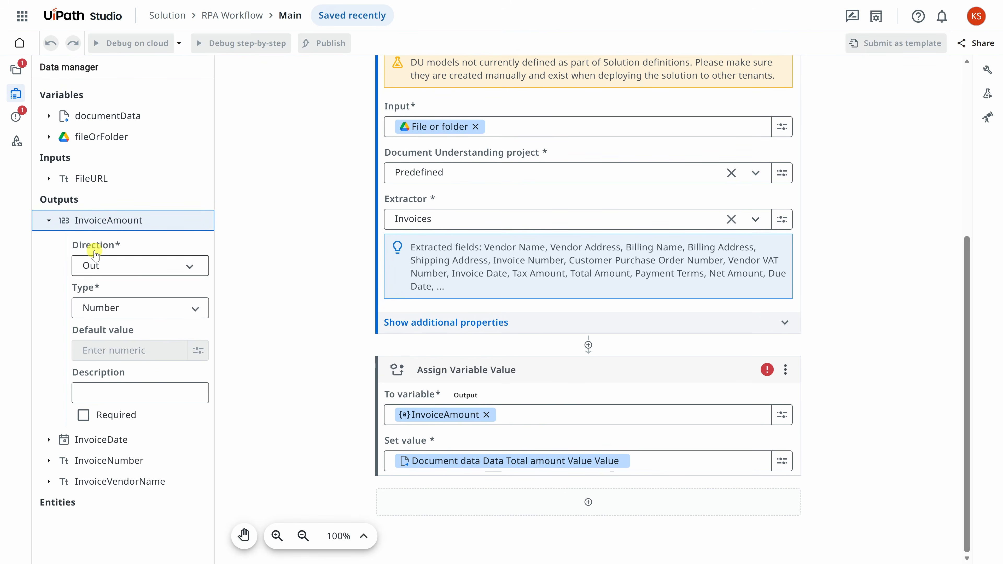
pyautogui.click(162, 309)
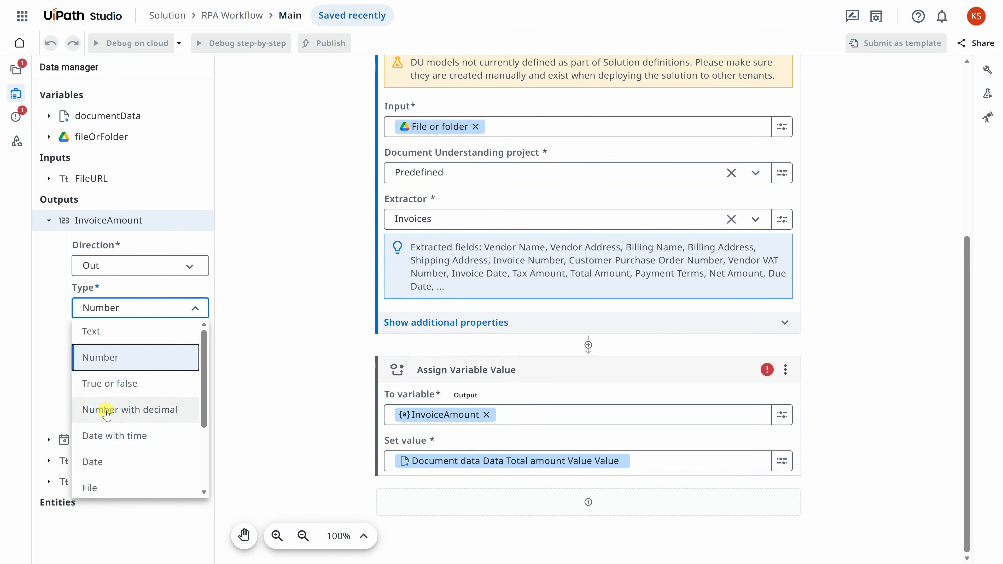
pyautogui.click(177, 413)
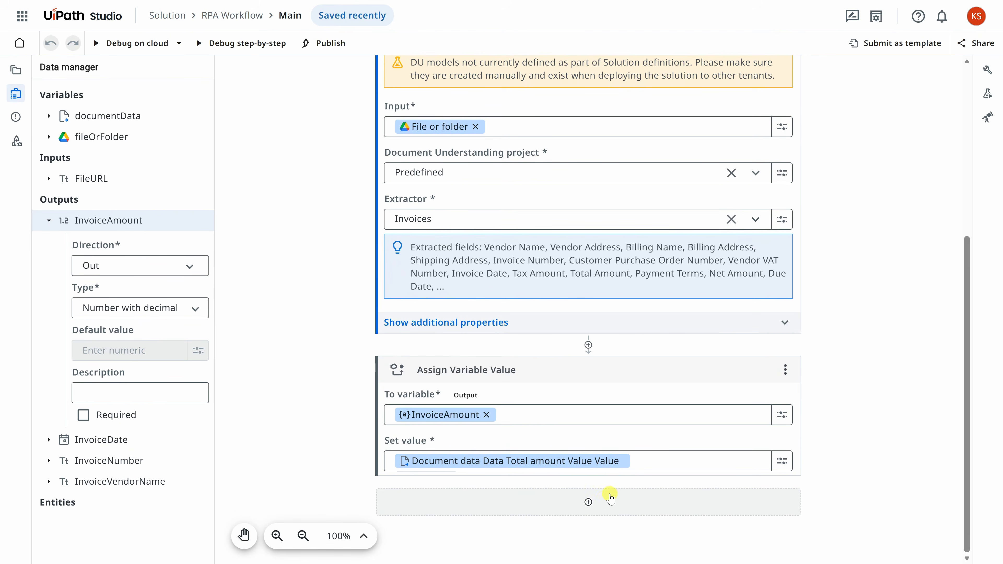
# Step: Add a second Assign Variable Value activity at the end of the workflow and set its target variable to InvoiceDate
pyautogui.click(589, 502)
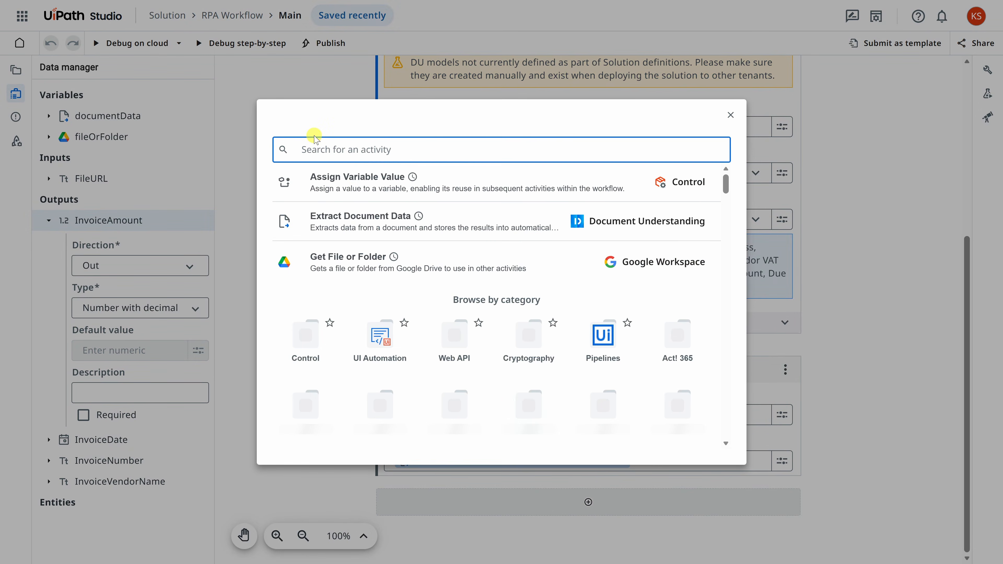
pyautogui.write('assign variable value')
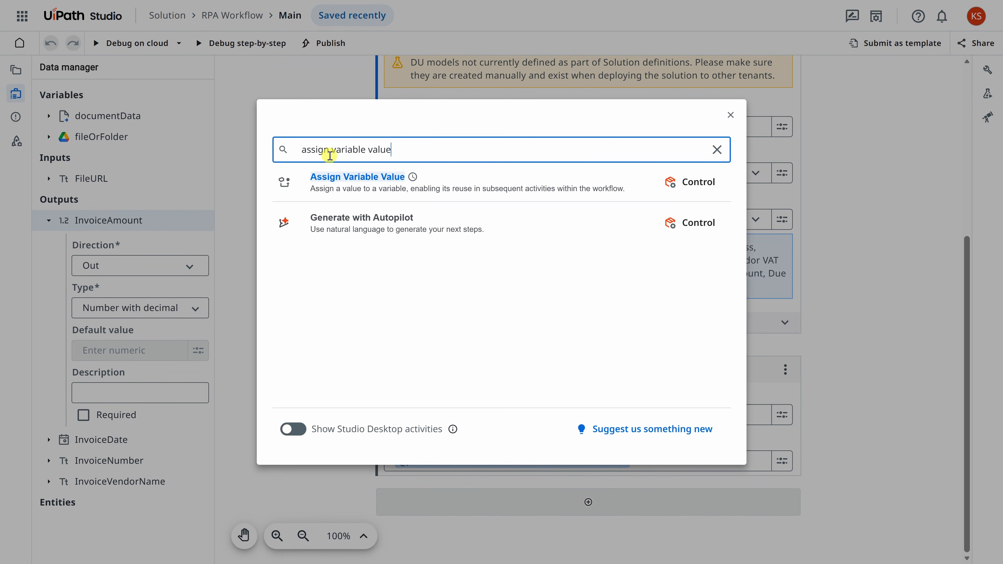
pyautogui.click(438, 186)
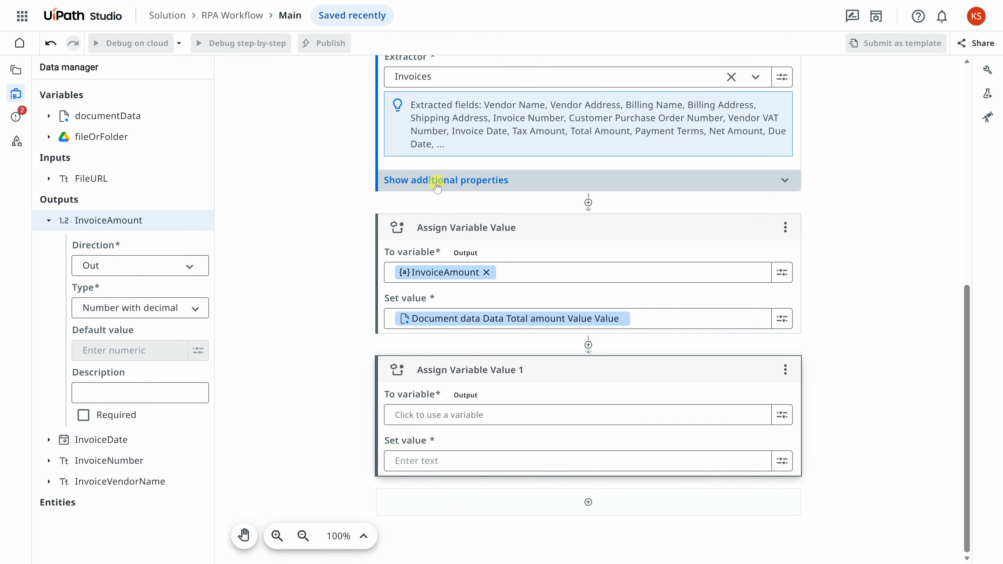
pyautogui.click(460, 414)
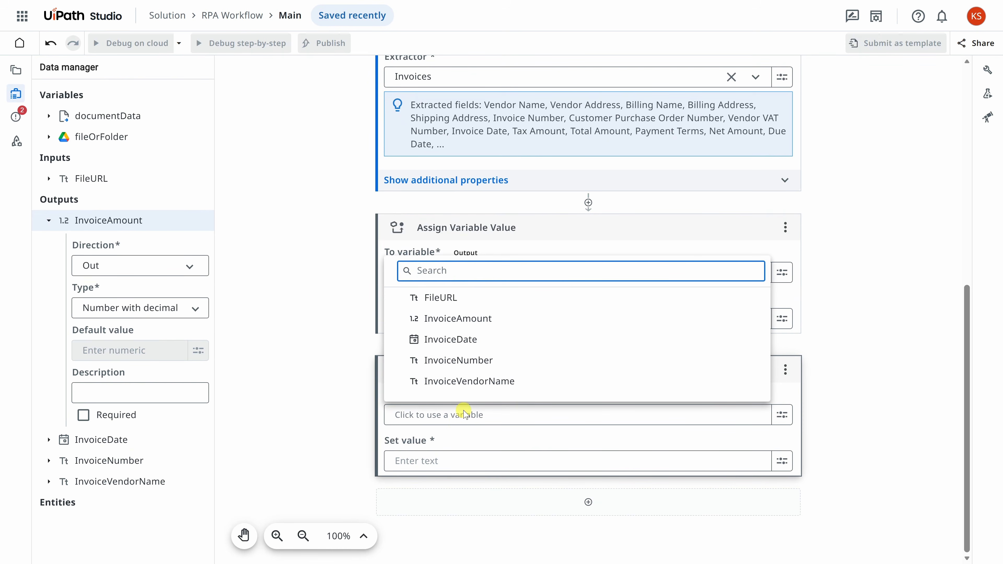
pyautogui.click(448, 339)
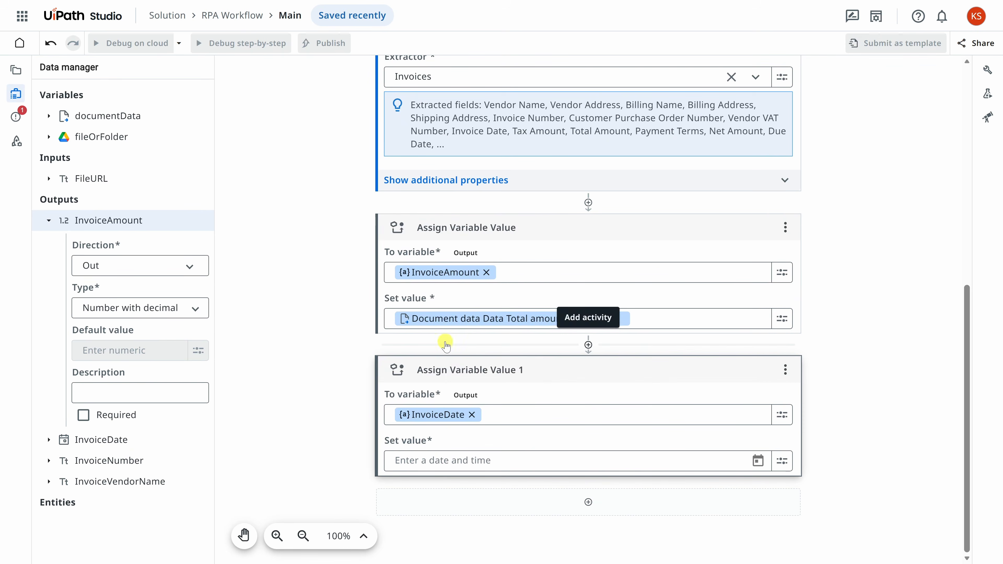
# Step: Set the value assigned to InvoiceDate to the nested Value of InvoiceDate in the Document data output of Extract Document Data
pyautogui.click(435, 466)
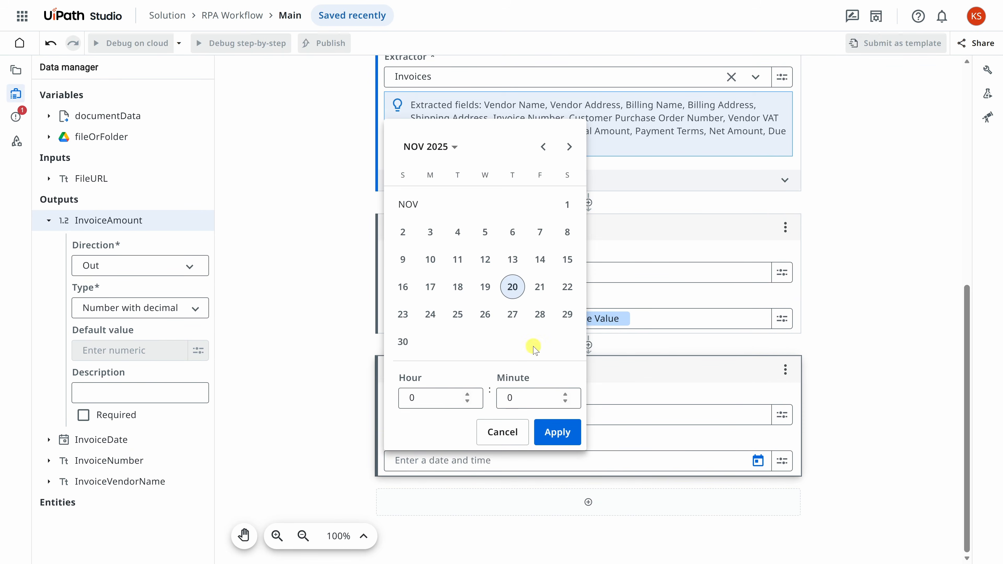
pyautogui.click(309, 394)
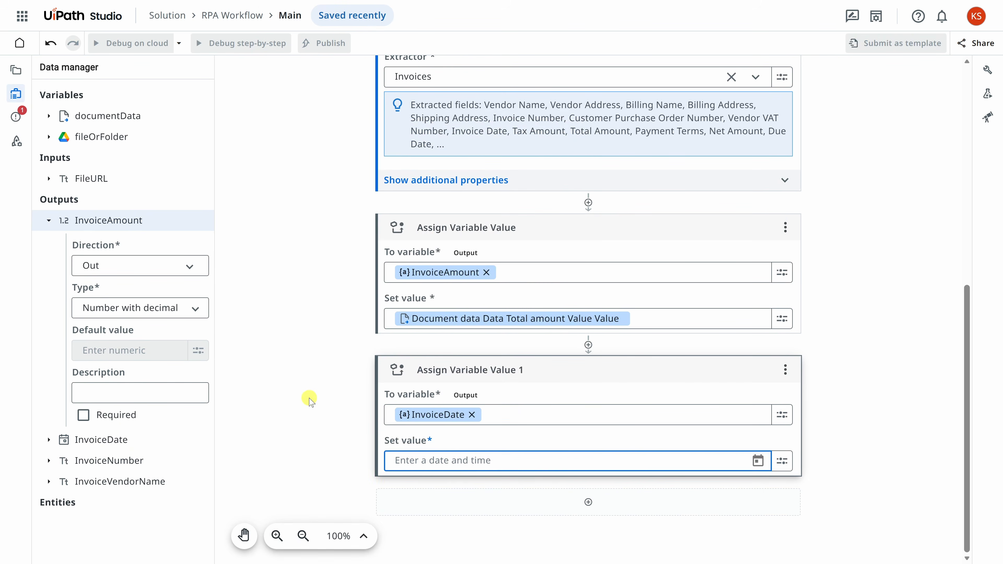
pyautogui.click(781, 461)
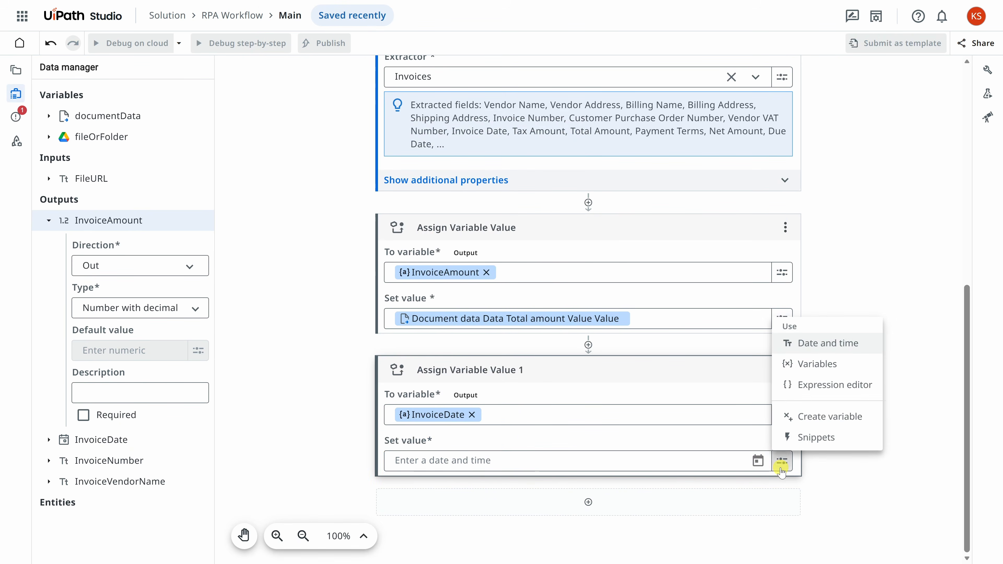
pyautogui.click(827, 367)
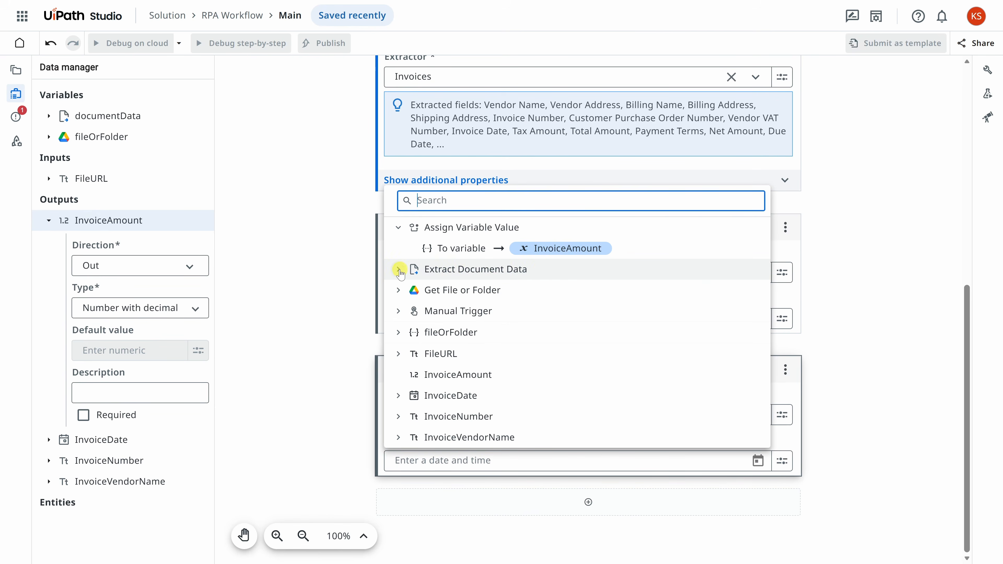
pyautogui.click(423, 270)
pyautogui.click(422, 364)
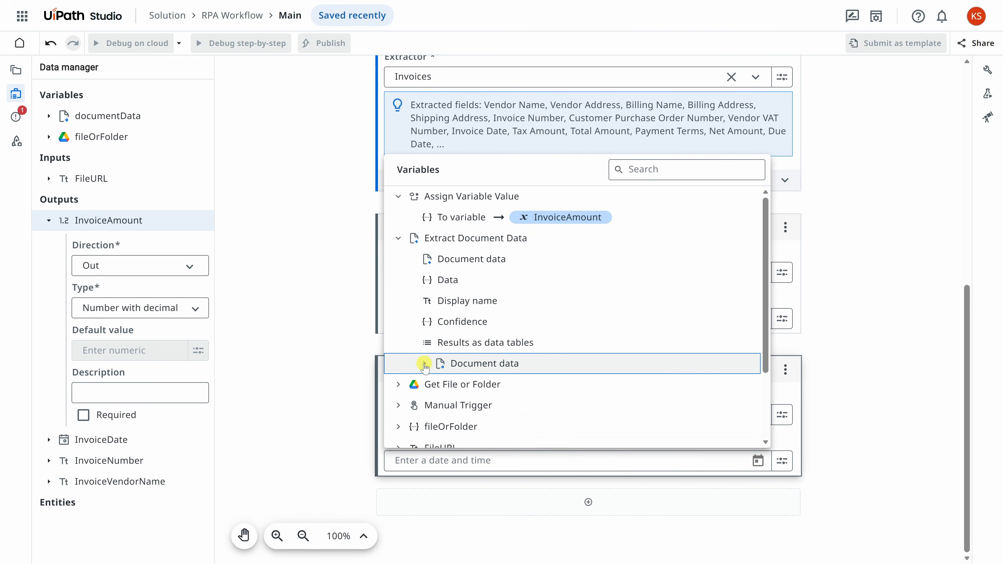
pyautogui.click(424, 363)
pyautogui.scroll(-3, 430, 355)
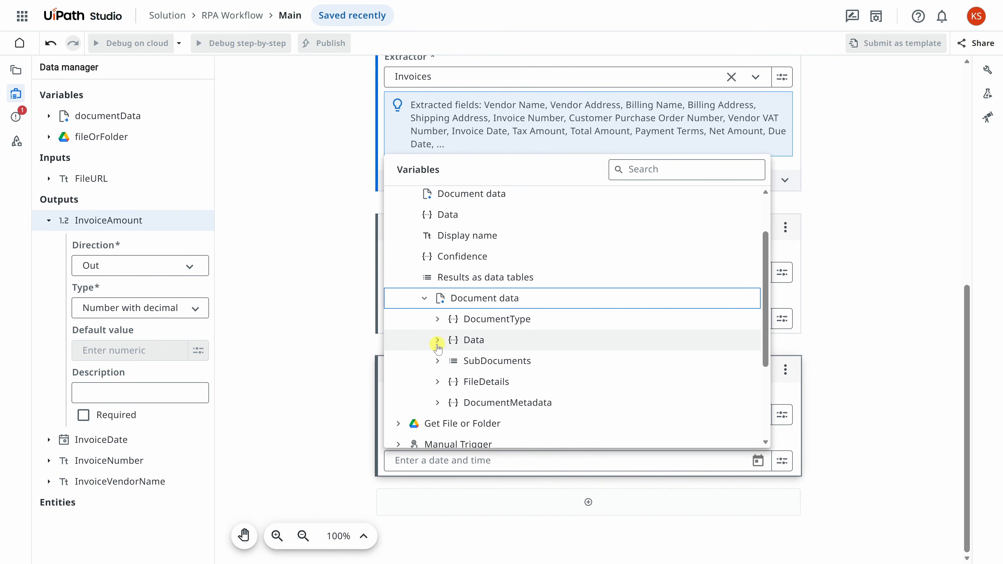
pyautogui.click(437, 340)
pyautogui.scroll(-6, 439, 346)
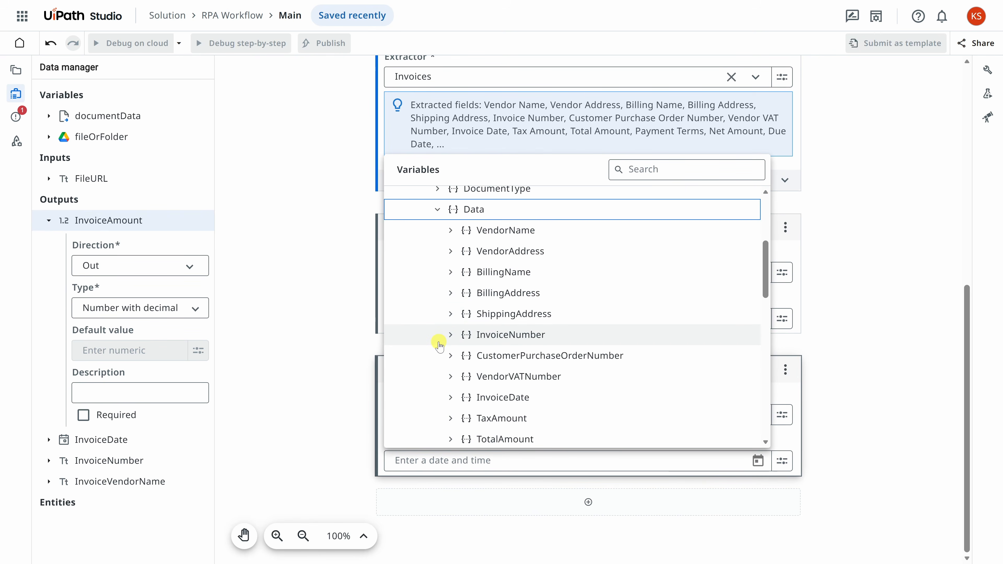
pyautogui.scroll(-3, 439, 344)
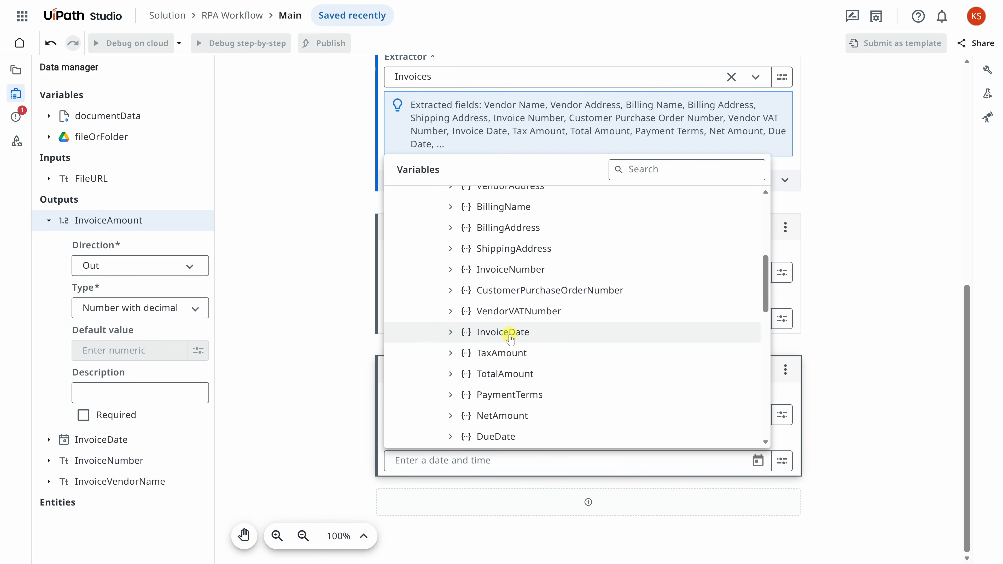
pyautogui.click(454, 334)
pyautogui.scroll(-8, 456, 336)
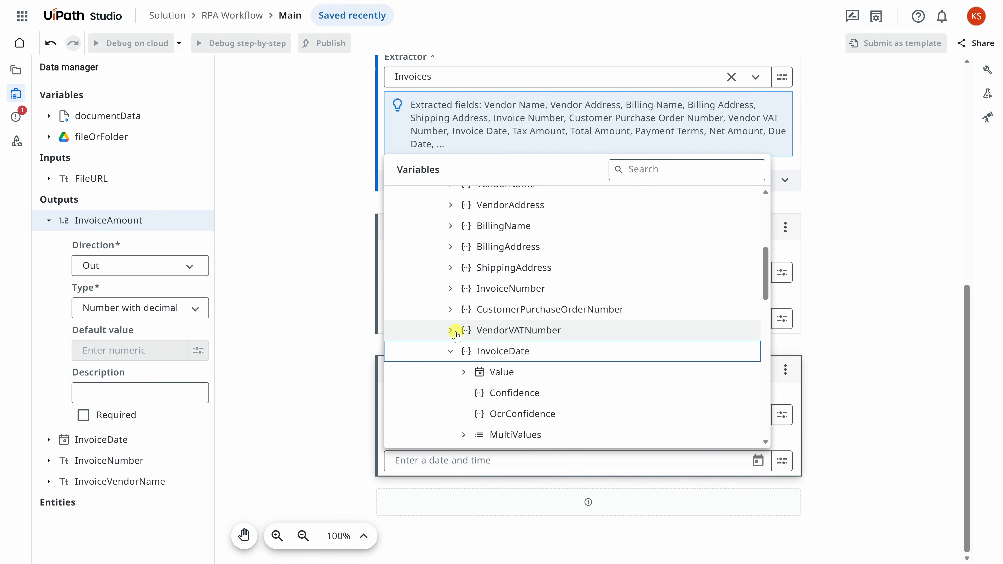
pyautogui.click(463, 307)
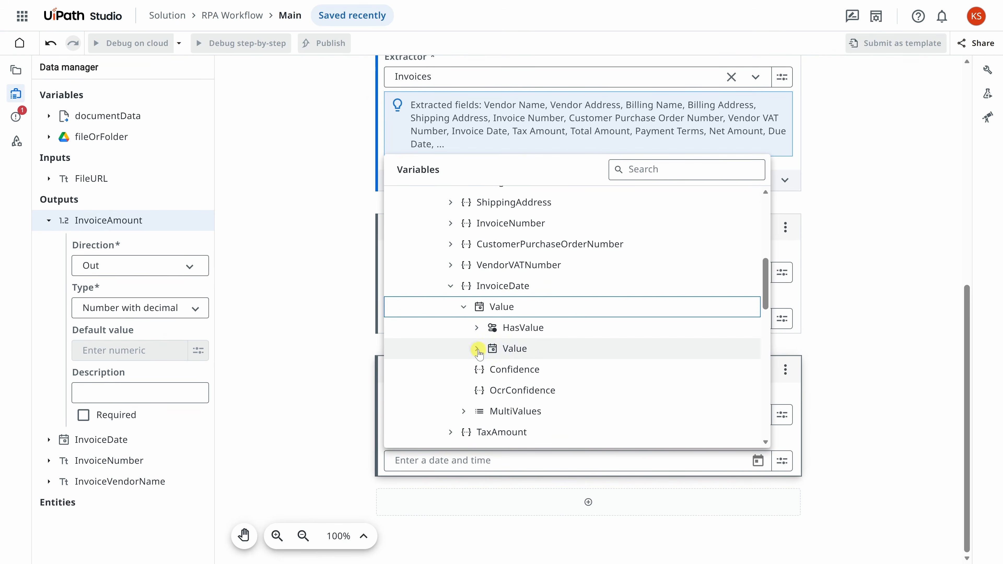
pyautogui.click(533, 351)
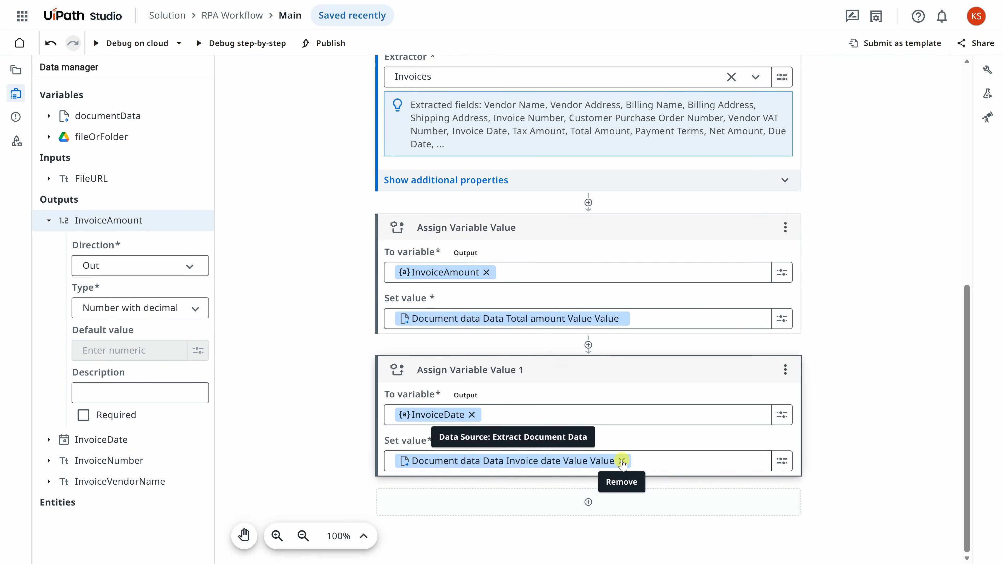
# Step: Add a third Assign Variable Value activity at the end of the workflow and set its target variable to InvoiceNumber
pyautogui.click(588, 502)
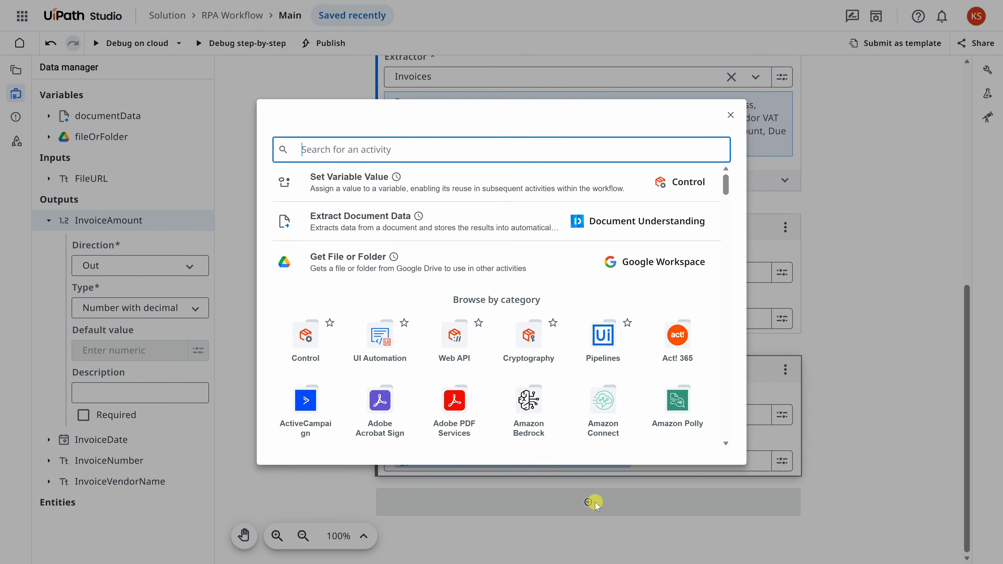
pyautogui.click(357, 178)
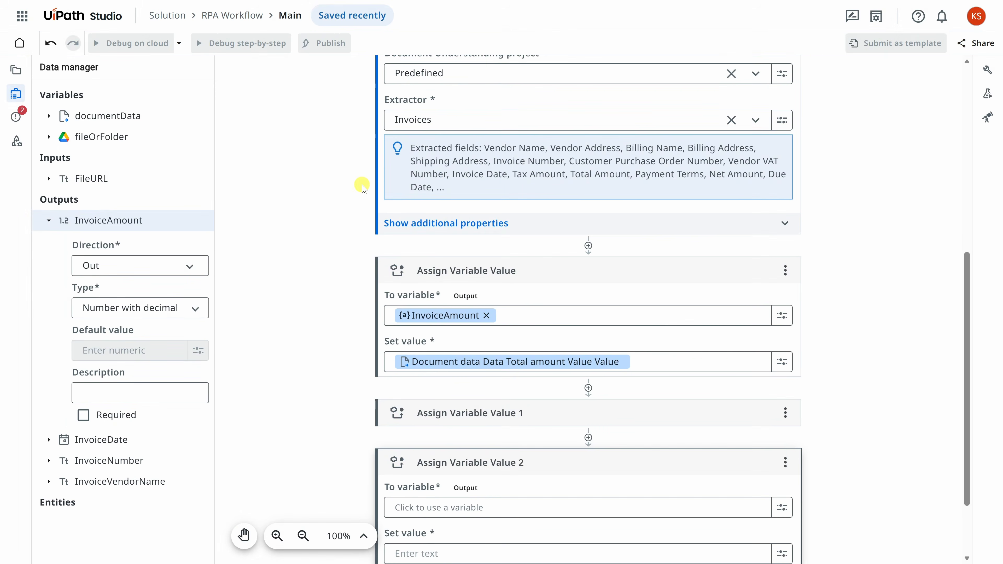
pyautogui.scroll(-2, 363, 187)
pyautogui.click(442, 414)
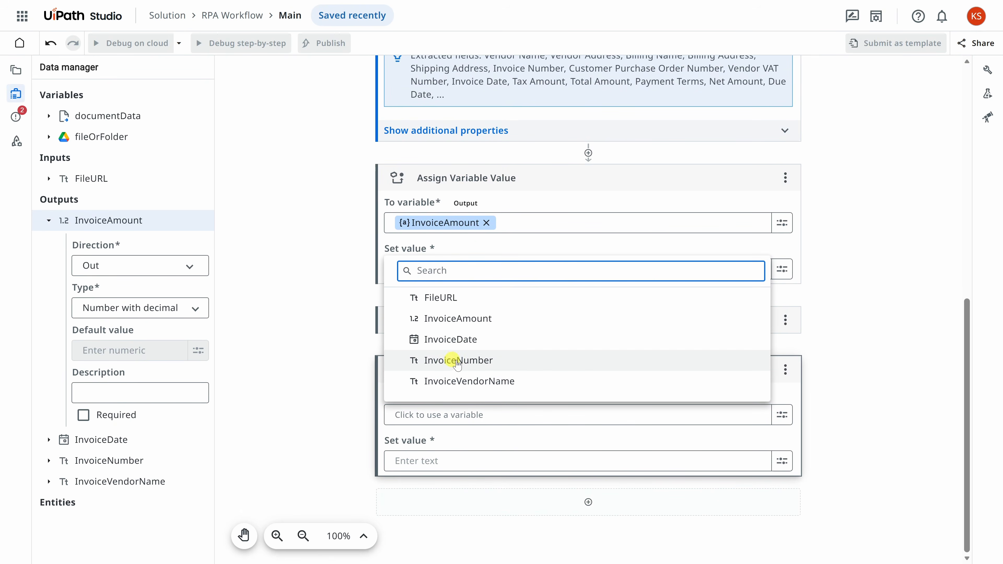
pyautogui.click(444, 361)
# Step: Set the value assigned to InvoiceNumber to the Value of InvoiceNumber in the Document data output of Extract Document Data
pyautogui.click(438, 461)
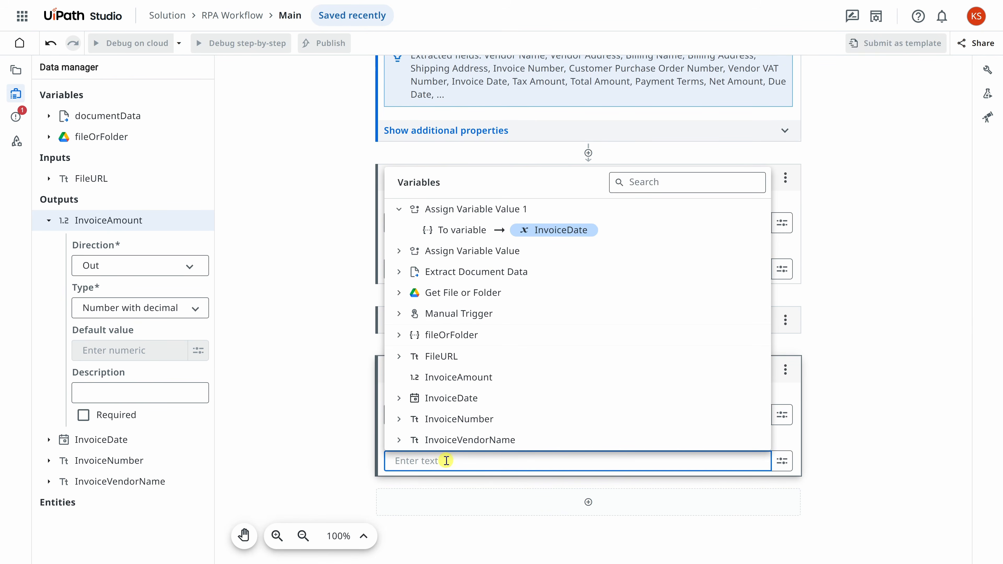
pyautogui.click(399, 273)
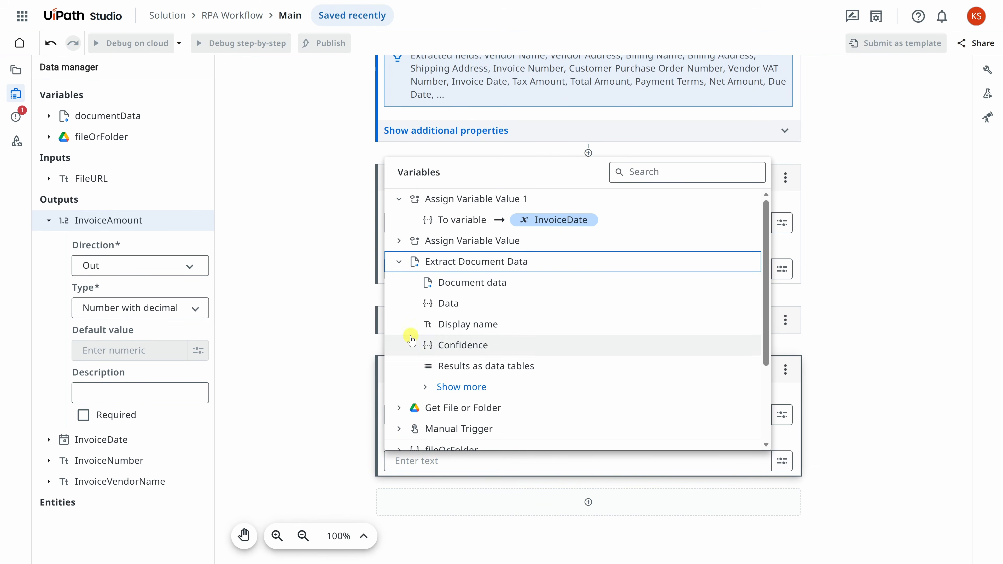
pyautogui.click(426, 384)
pyautogui.click(425, 387)
pyautogui.scroll(-2, 434, 379)
pyautogui.click(437, 360)
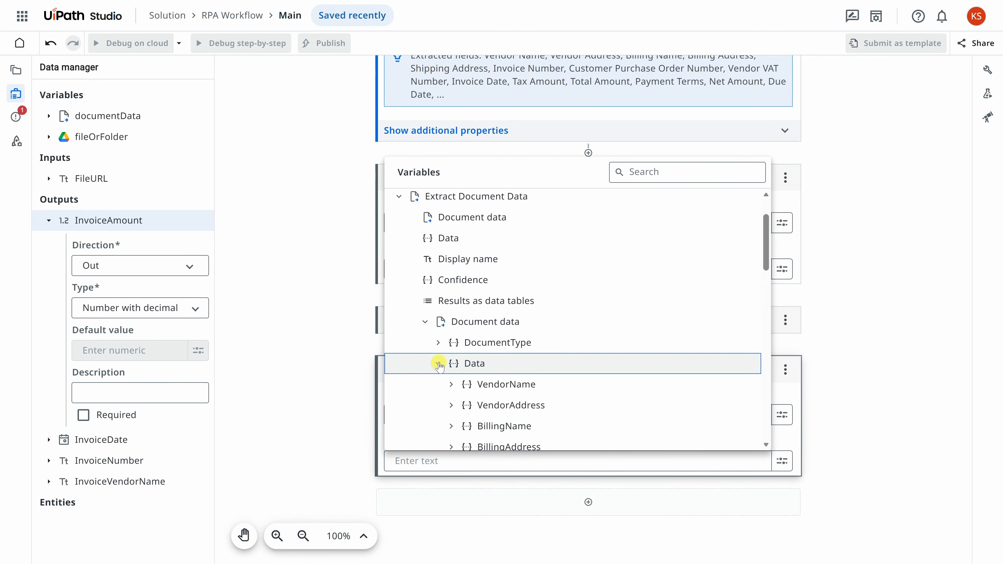
pyautogui.scroll(-2, 439, 363)
pyautogui.scroll(-2, 440, 363)
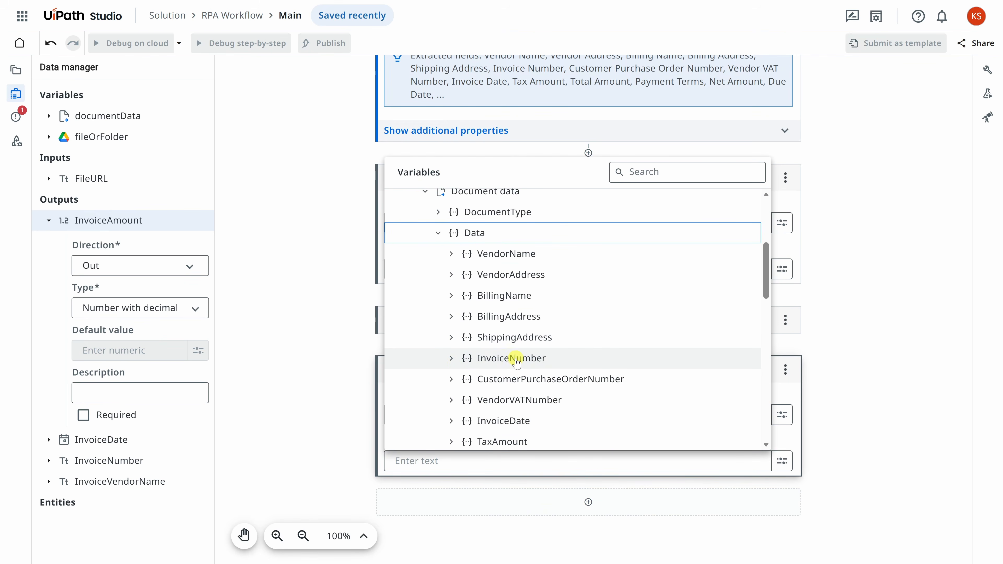
pyautogui.click(451, 358)
pyautogui.scroll(-3, 450, 357)
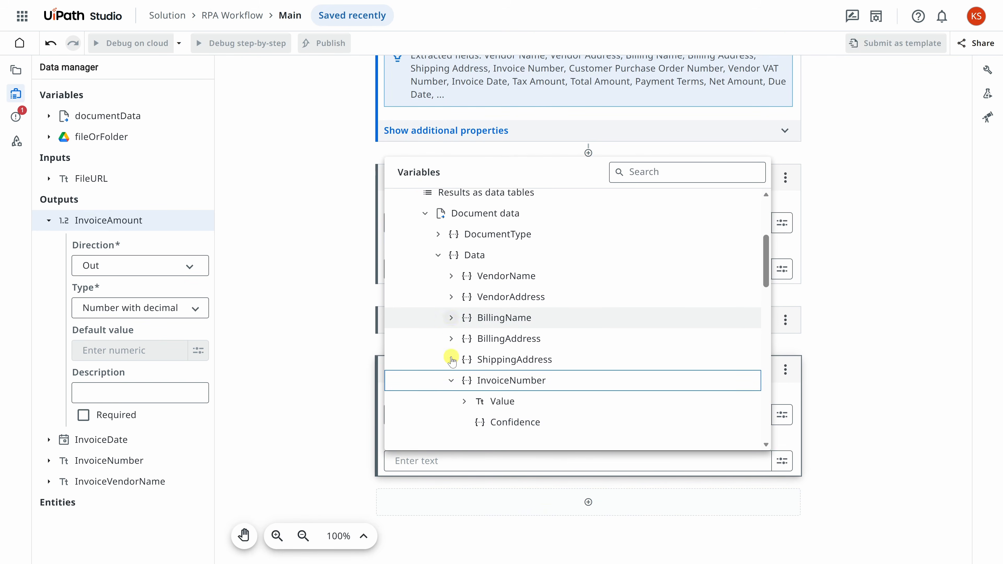
pyautogui.click(464, 309)
pyautogui.click(504, 311)
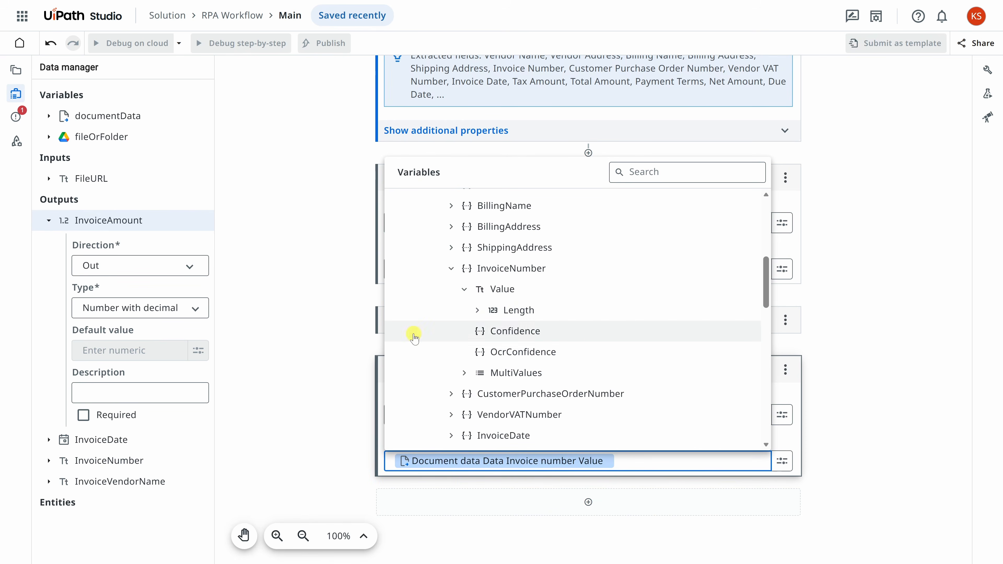
pyautogui.click(358, 366)
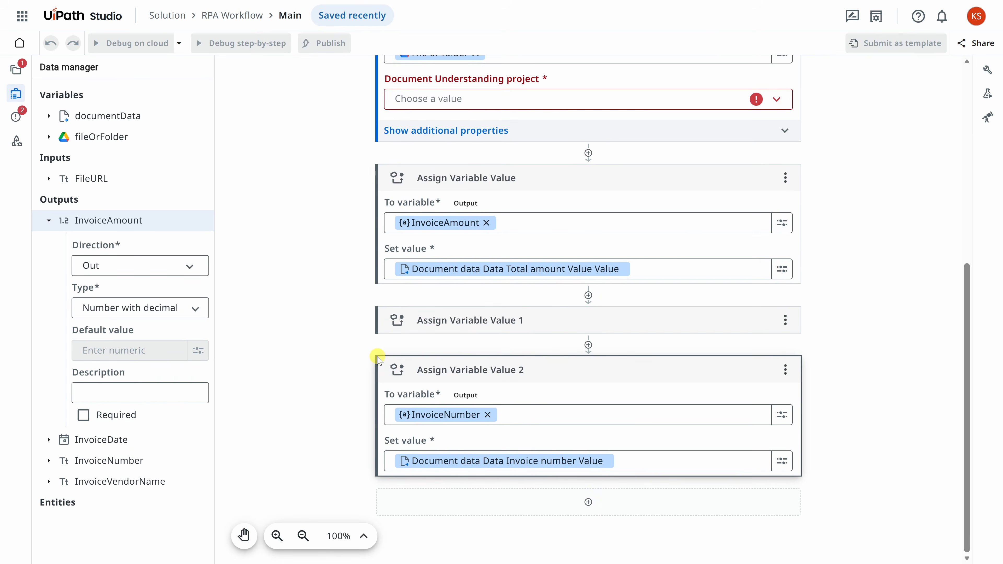
# Step: Add a fourth Assign Variable Value activity at the end of the workflow and set its target variable to InvoiceVendorName
pyautogui.click(547, 503)
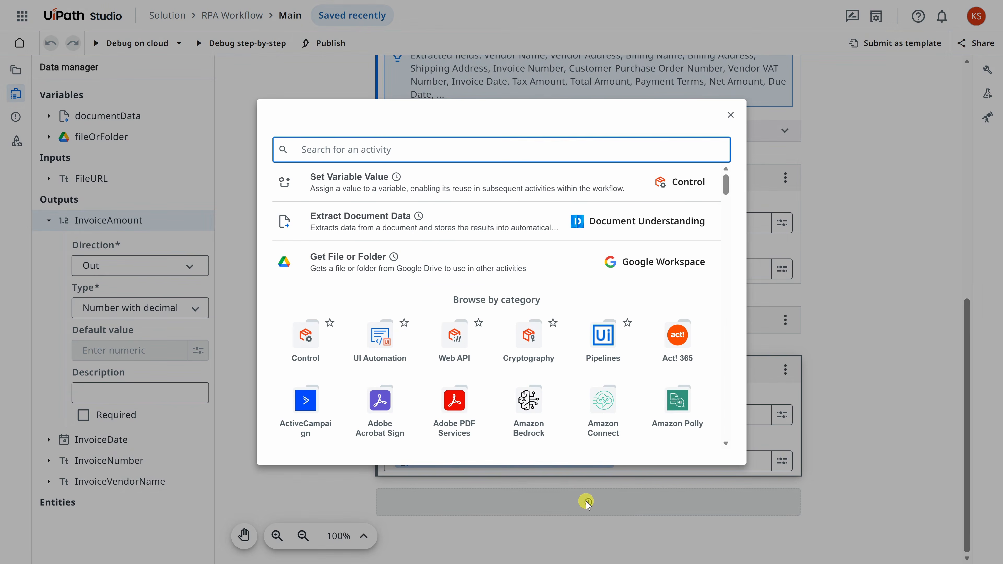
pyautogui.click(370, 186)
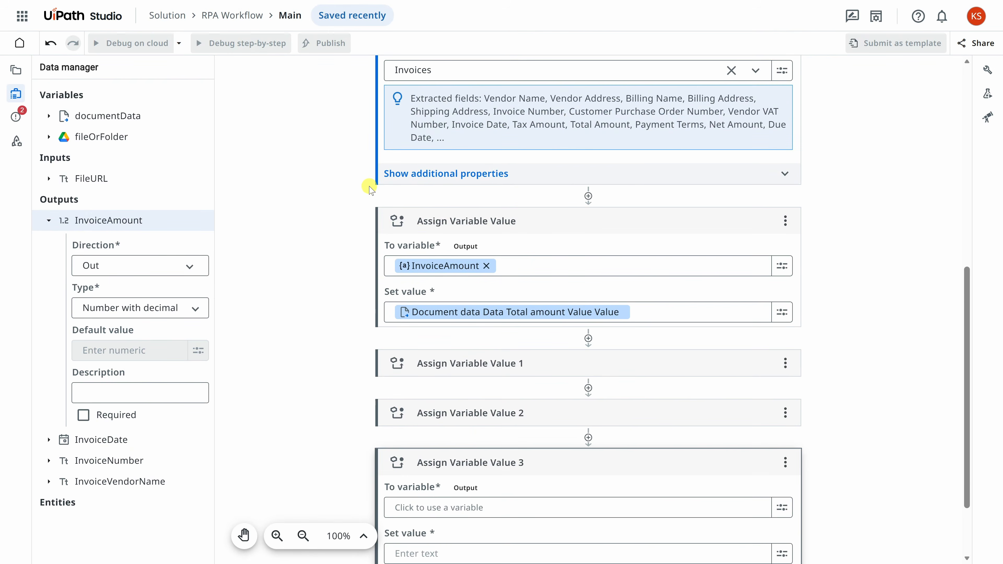
pyautogui.click(430, 416)
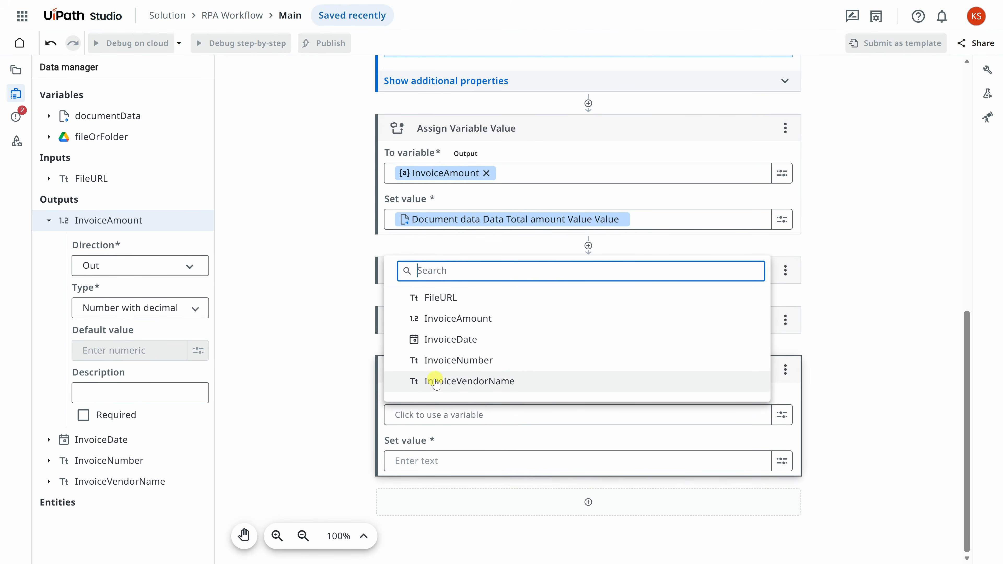
pyautogui.click(492, 381)
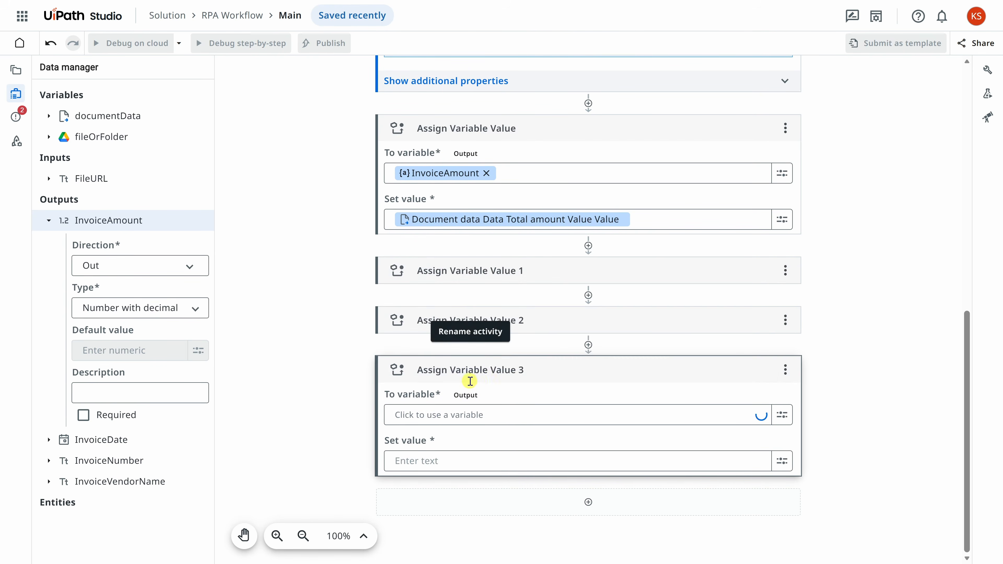
# Step: Set the value assigned to InvoiceVendorName to the Value of VendorName in the Document data output of Extract Document Data
pyautogui.click(432, 460)
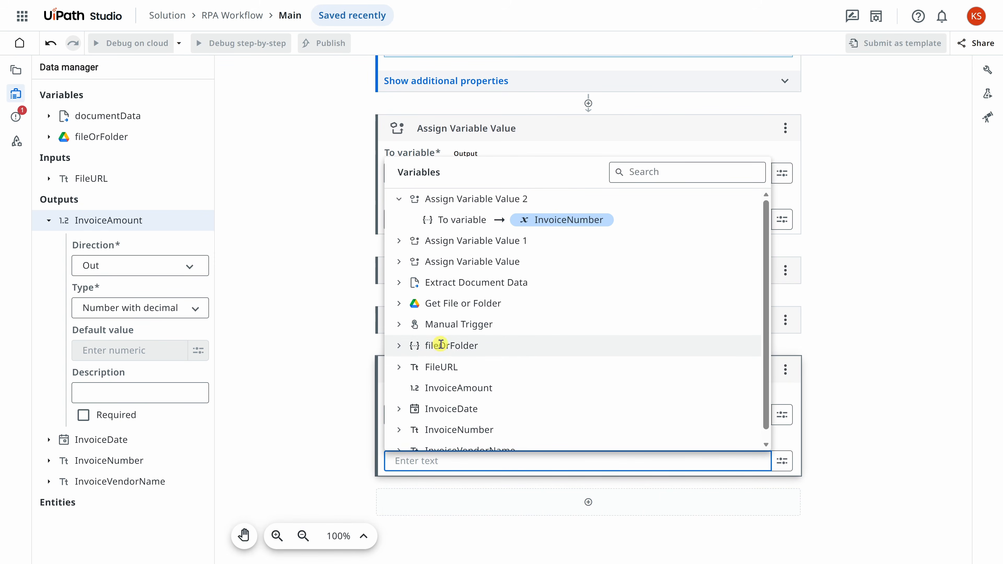
pyautogui.click(399, 282)
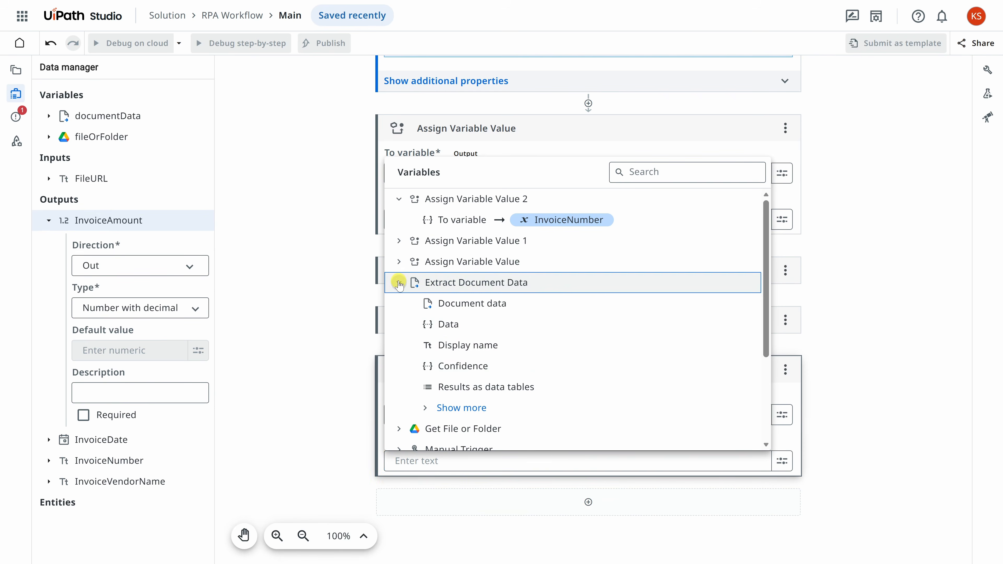
pyautogui.click(424, 407)
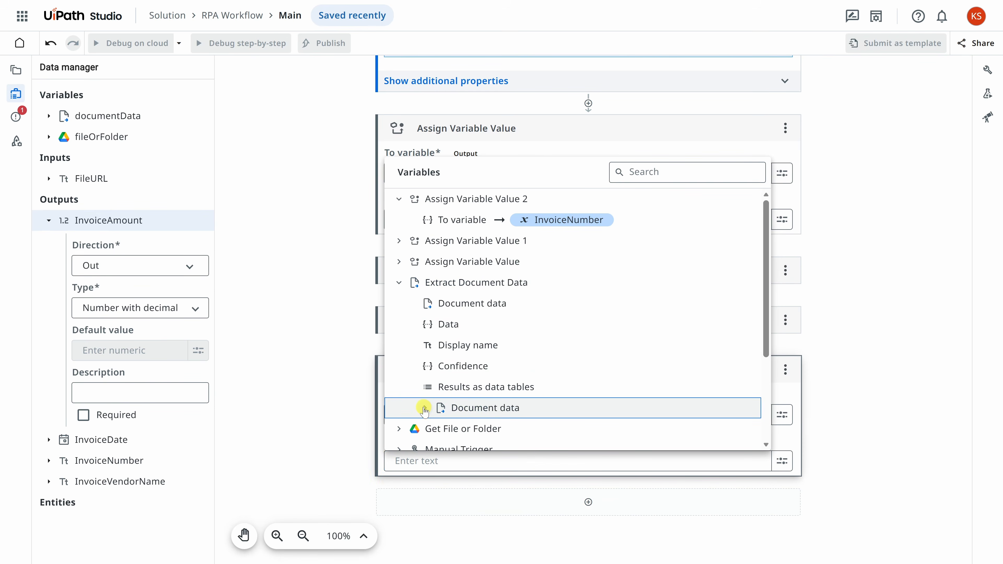
pyautogui.click(424, 409)
pyautogui.scroll(-2, 424, 410)
pyautogui.click(439, 382)
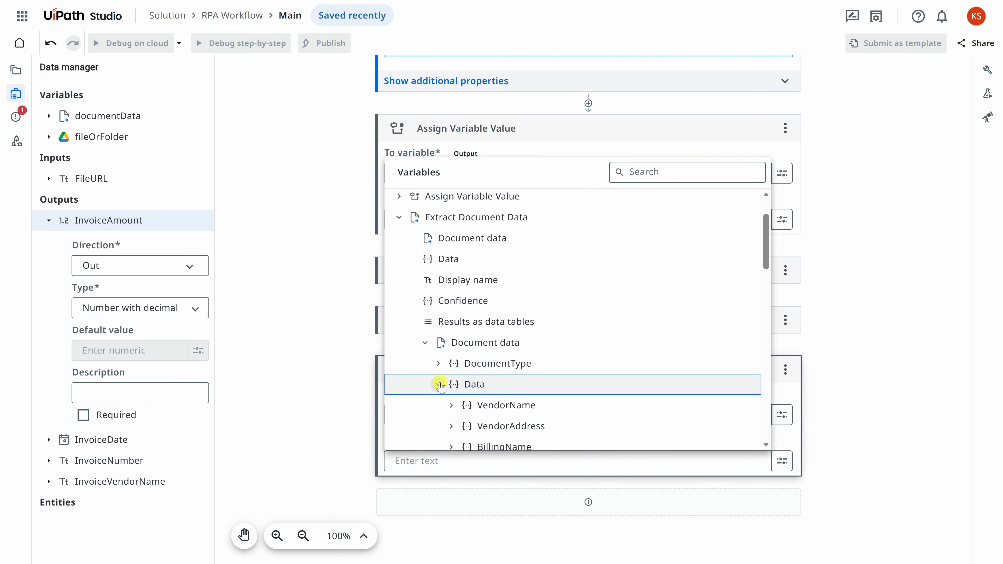
pyautogui.scroll(-2, 442, 385)
pyautogui.scroll(-3, 442, 383)
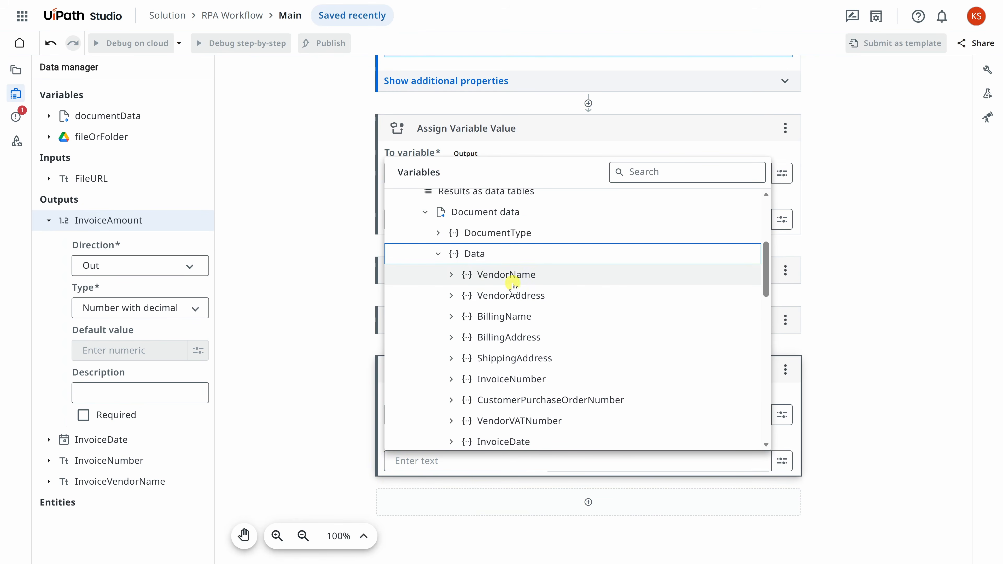
pyautogui.click(450, 275)
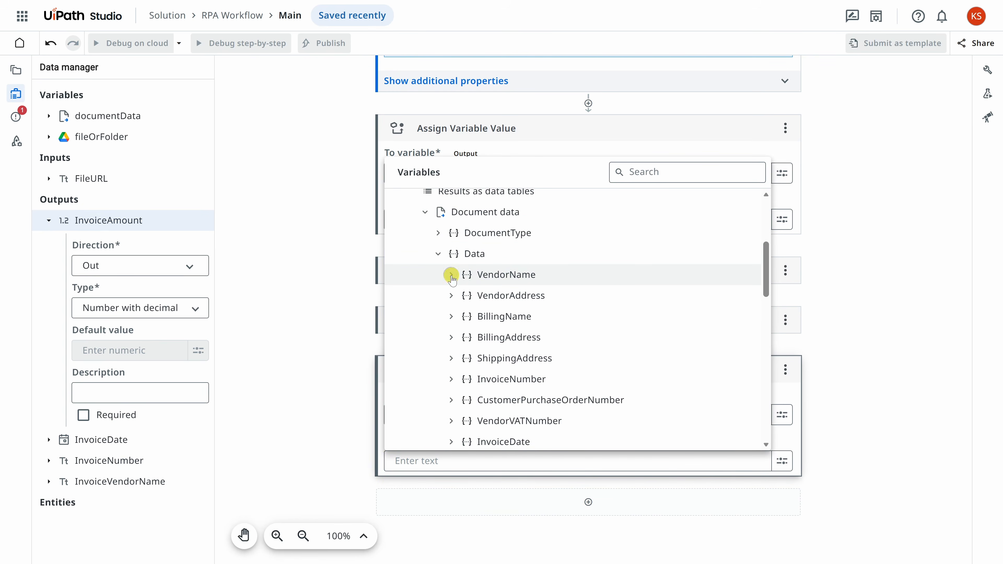
pyautogui.scroll(-3, 451, 281)
pyautogui.click(464, 309)
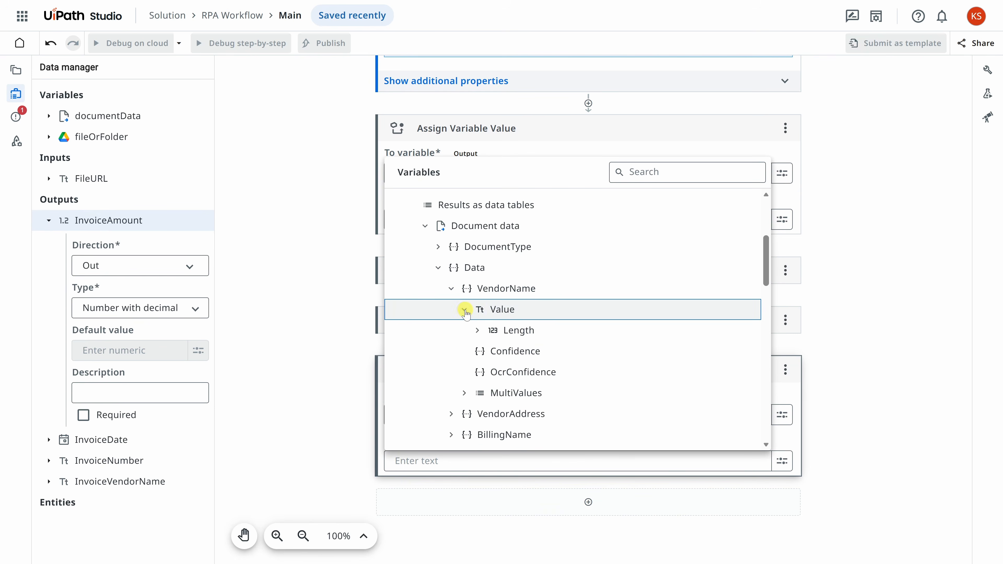
pyautogui.click(501, 310)
pyautogui.click(341, 359)
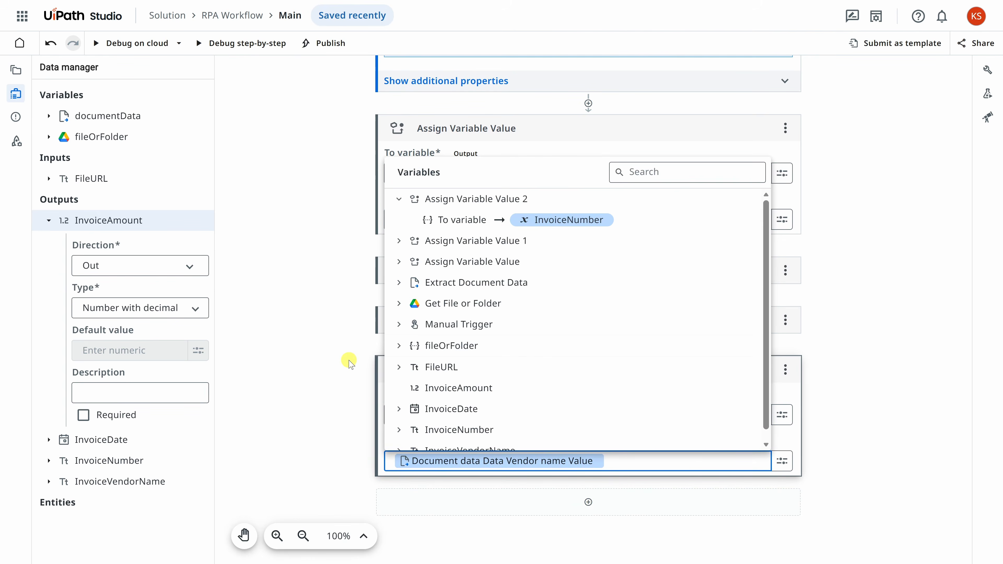
pyautogui.click(345, 362)
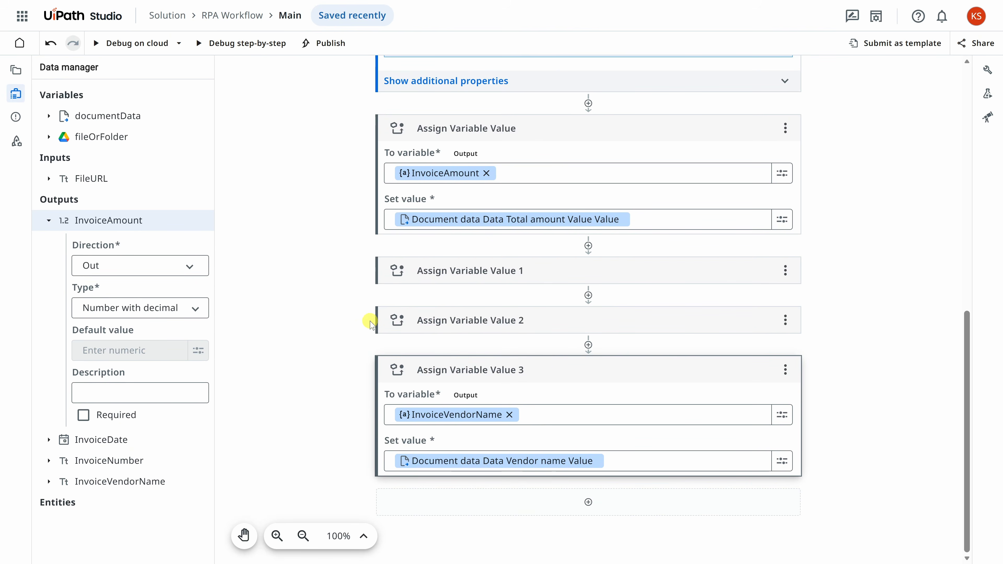
# Step: Debug the agentic process in Process.bpmn and examine the global variables produced by the invoice extraction task
pyautogui.click(18, 71)
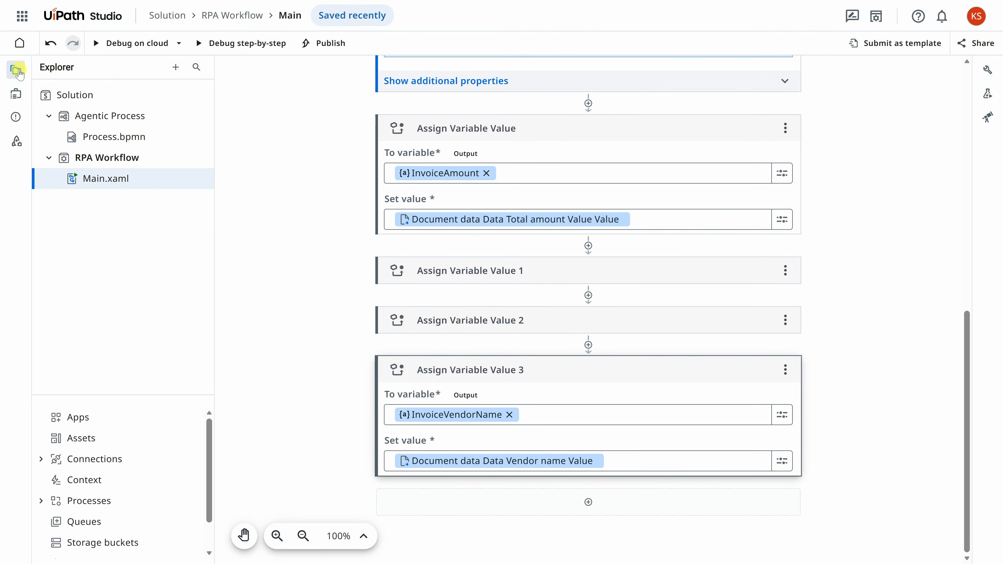
pyautogui.click(128, 145)
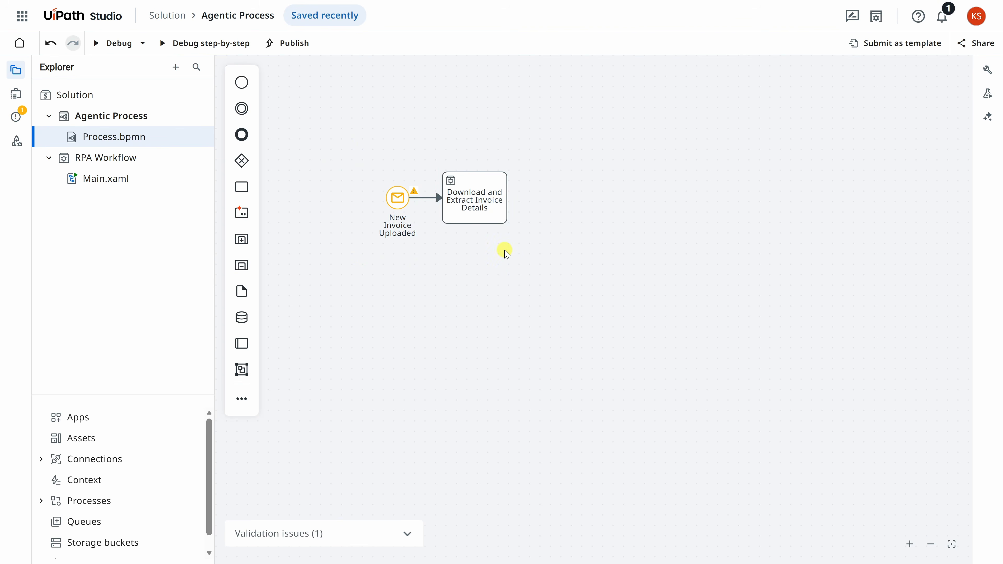
pyautogui.click(115, 43)
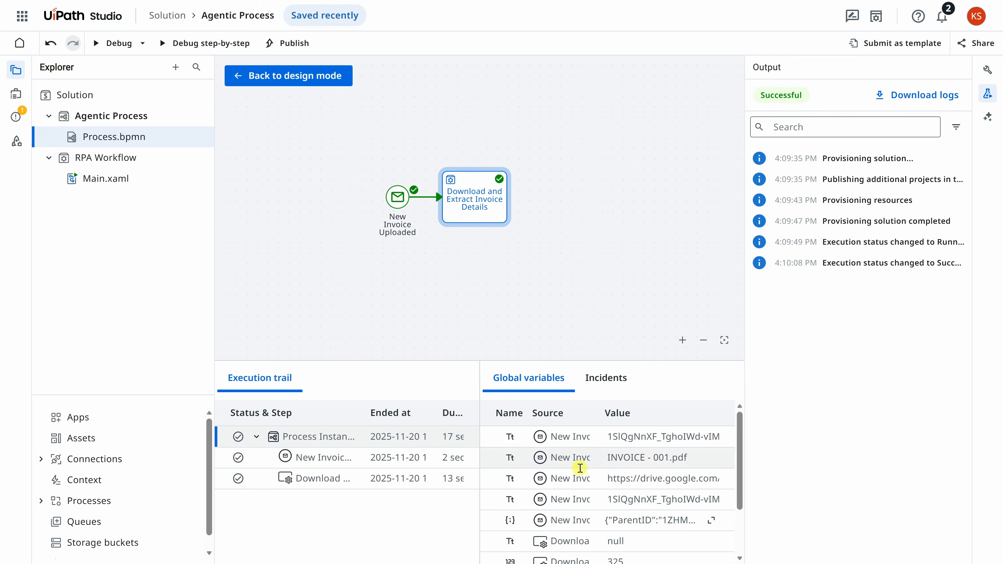
pyautogui.scroll(-2, 564, 470)
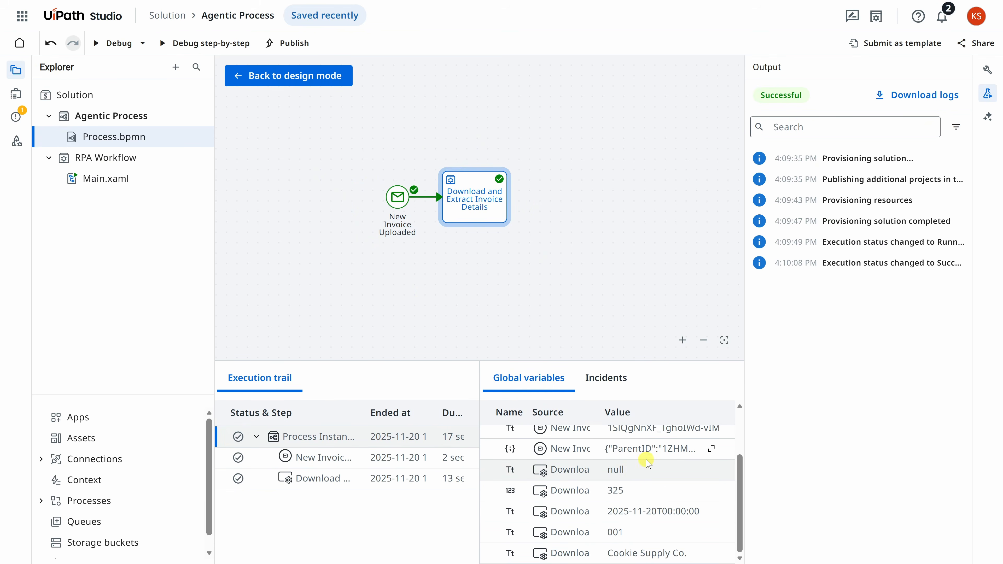
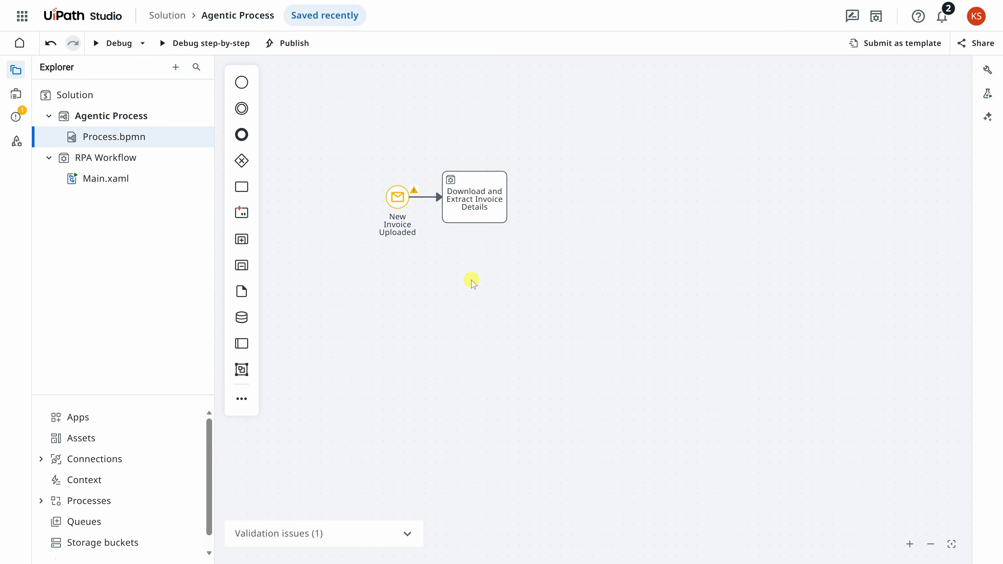
# Step: Append a task after Download and Extract Invoice Details in the process diagram and name it Invoice Decision Agent
pyautogui.click(487, 191)
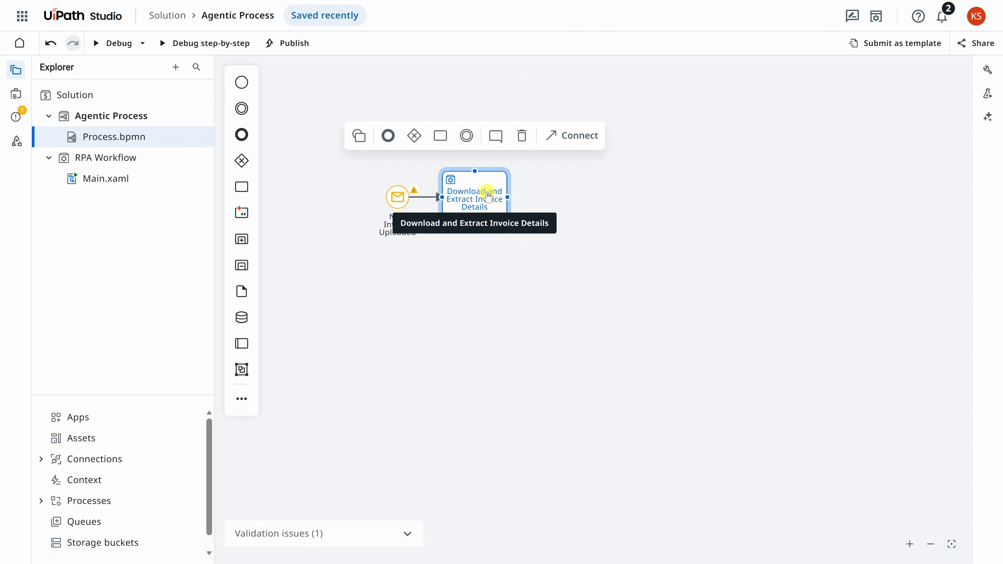
pyautogui.click(441, 138)
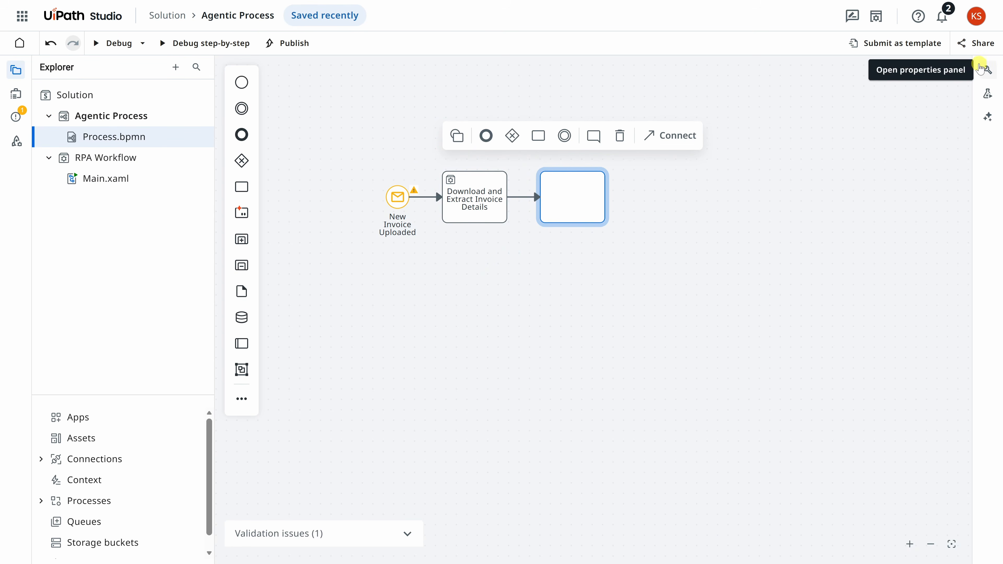
pyautogui.click(983, 70)
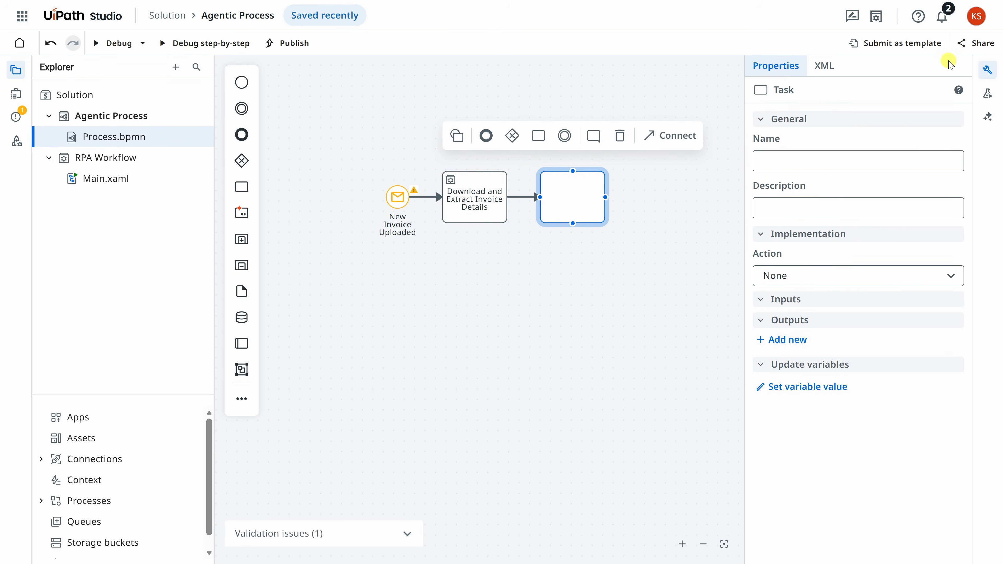
pyautogui.click(789, 160)
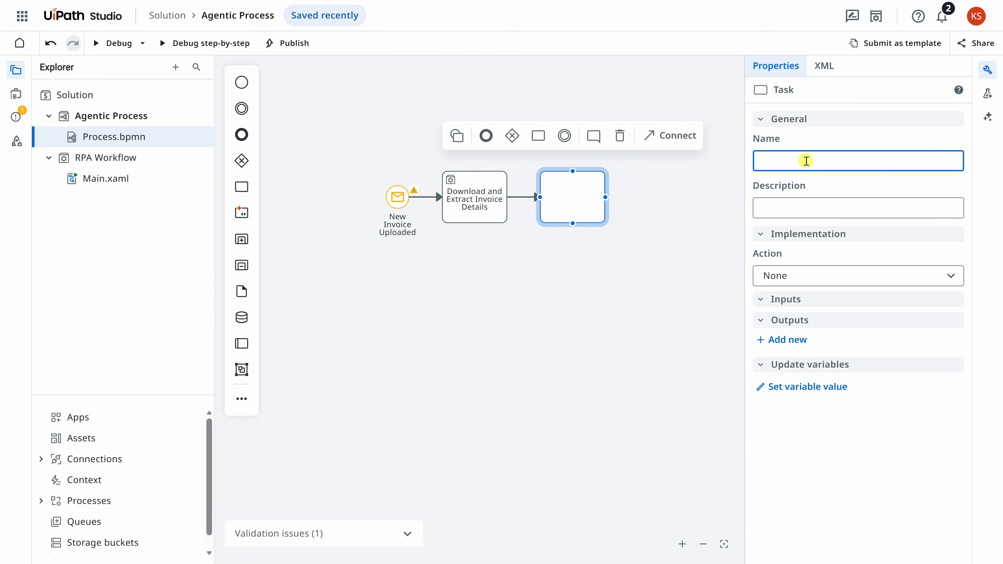
pyautogui.write('Invoice Decision Agent')
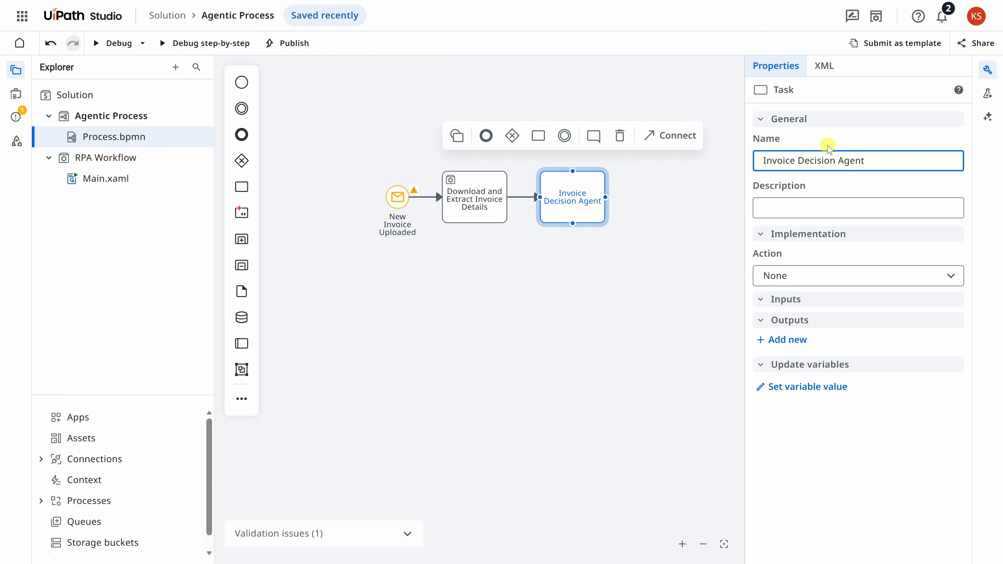
# Step: Set the action of the Invoice Decision Agent task to Start and wait for agent
pyautogui.click(786, 276)
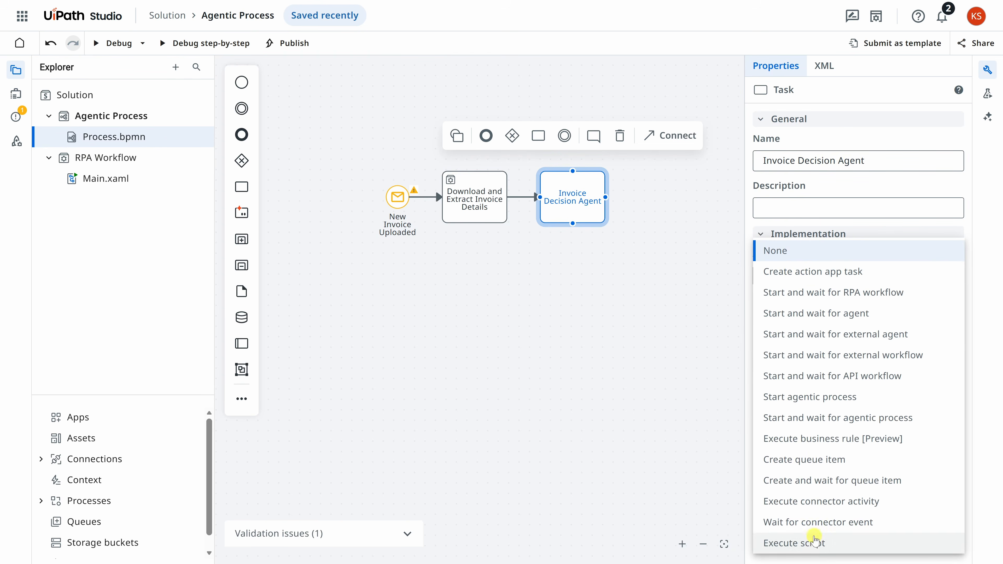
pyautogui.click(782, 314)
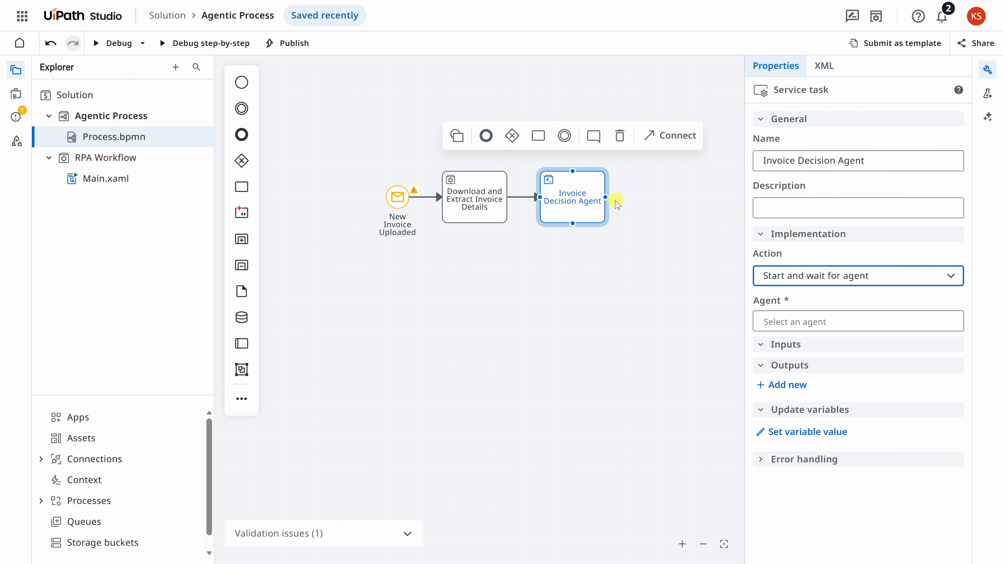
# Step: Create an autonomous agent for the task, generated from a description of an AI assistant that analyzes invoice fields and returns an approval status and reason
pyautogui.click(825, 321)
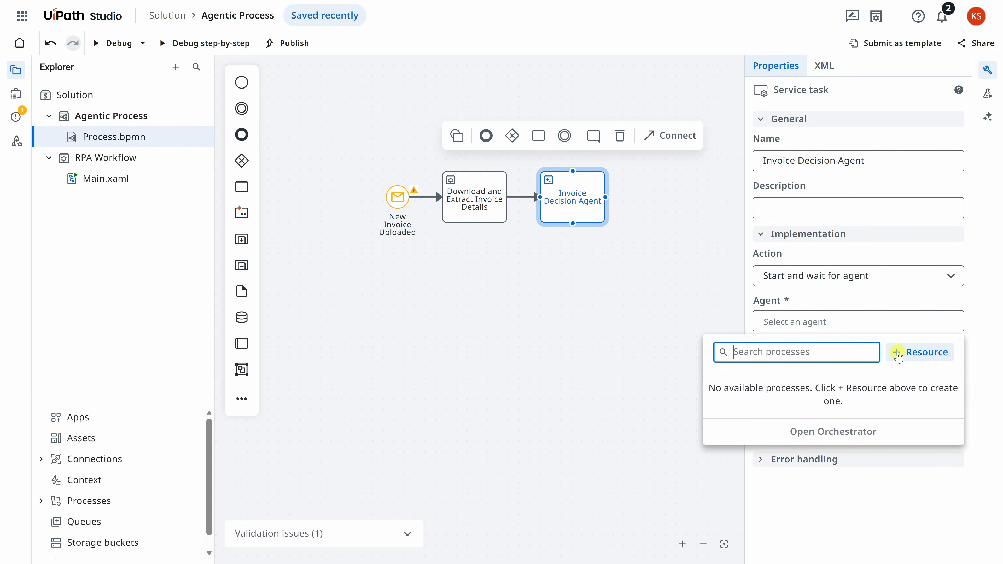
pyautogui.click(897, 353)
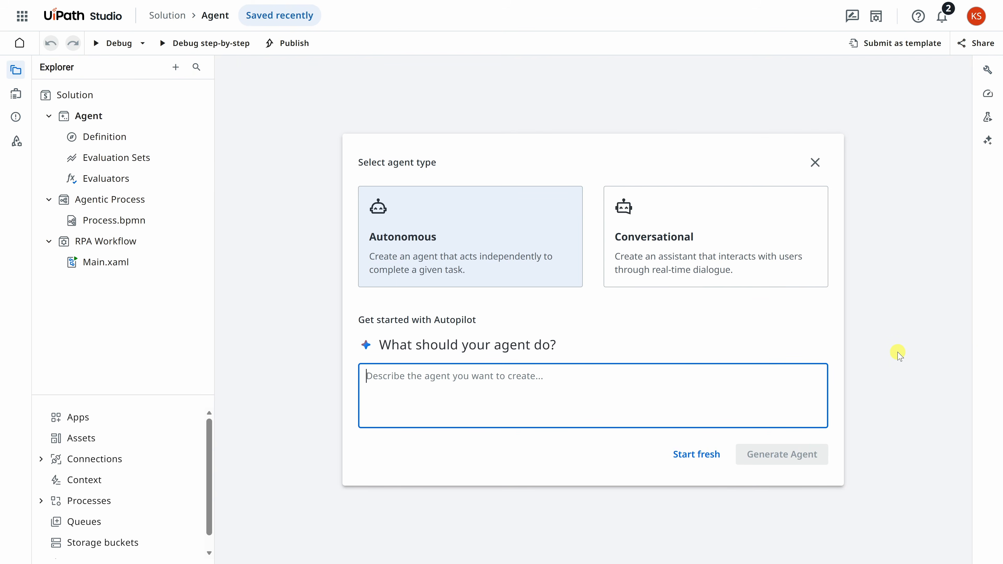
pyautogui.click(898, 352)
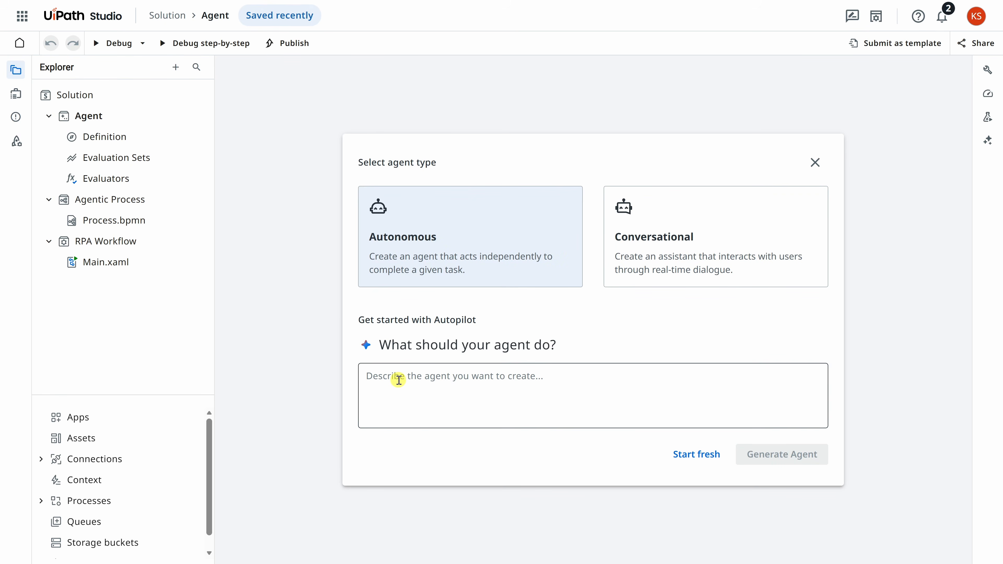
pyautogui.click(404, 376)
pyautogui.write('You are an AI assistant designed to process invoice data and determine approval status based on specific rules. Your task is to analyze the provided invoice fields and return a status and reason for each invoice.')
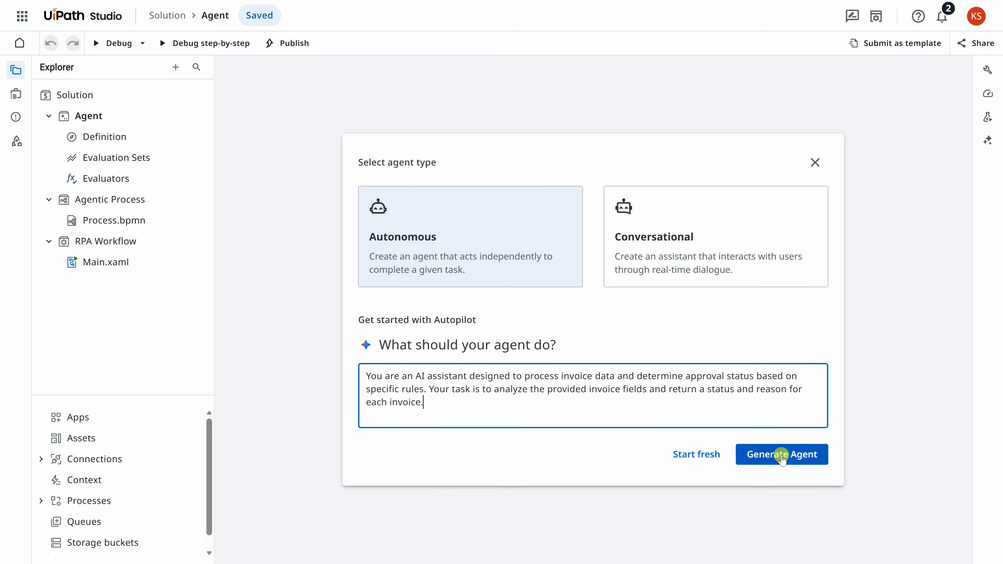
pyautogui.click(800, 463)
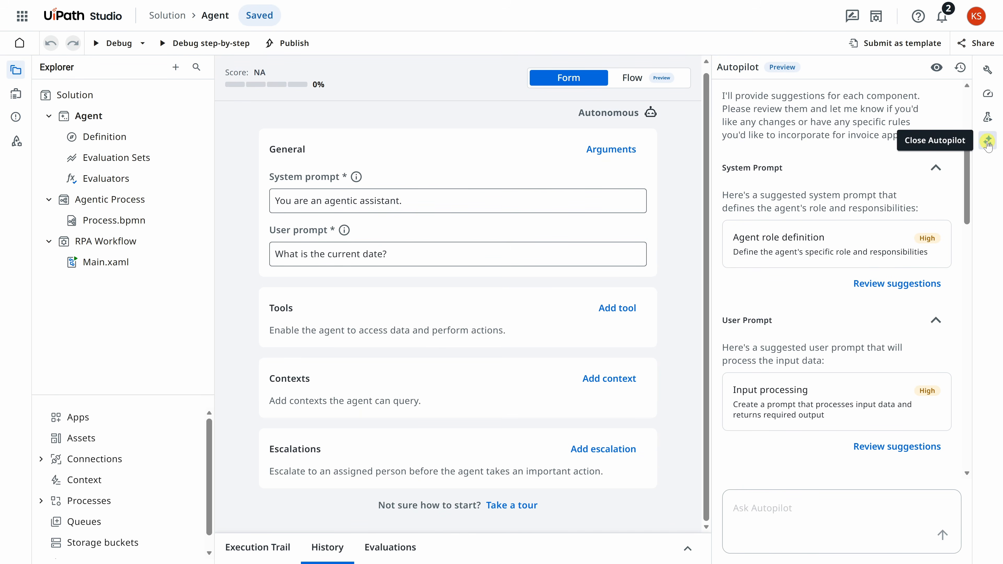
pyautogui.click(987, 142)
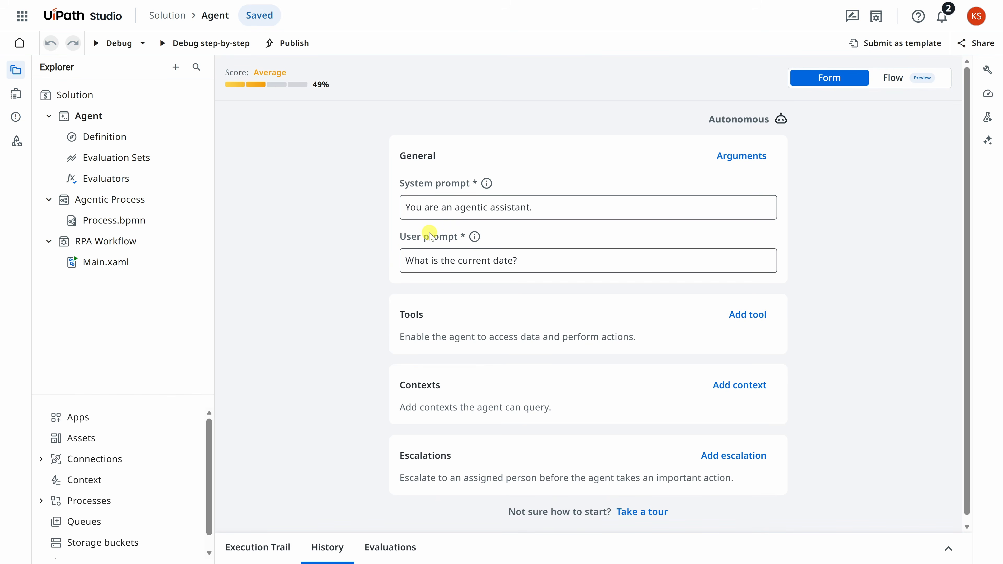
# Step: Add a required input named InvoiceDate with type Date-time to the agent's data
pyautogui.moveTo(474, 236)
pyautogui.click(16, 94)
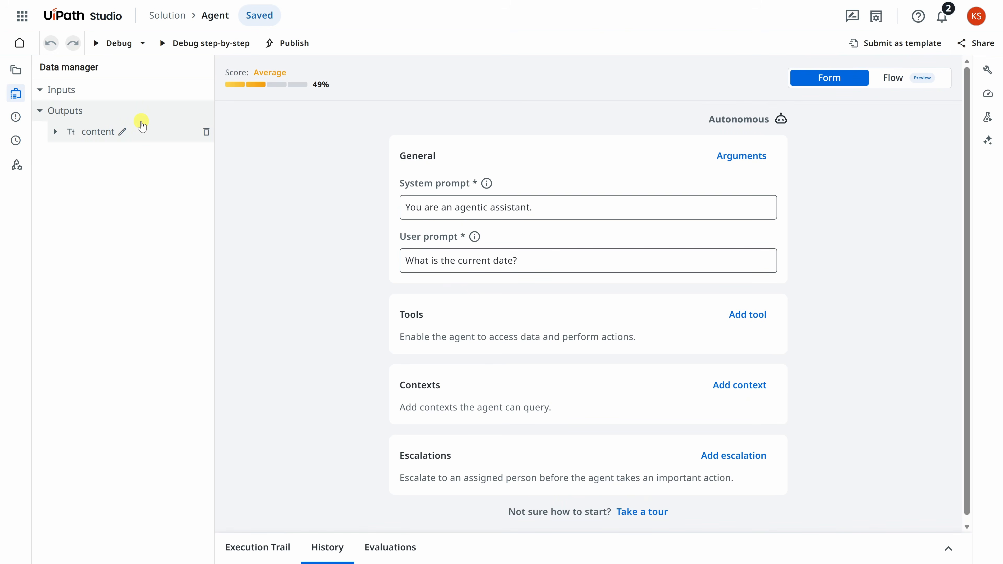
pyautogui.moveTo(62, 89)
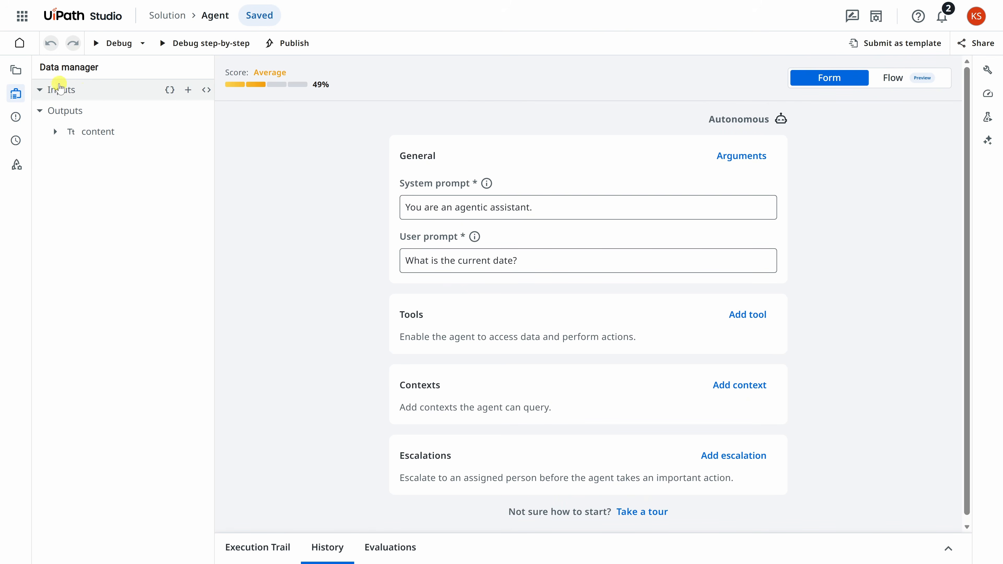
pyautogui.click(190, 91)
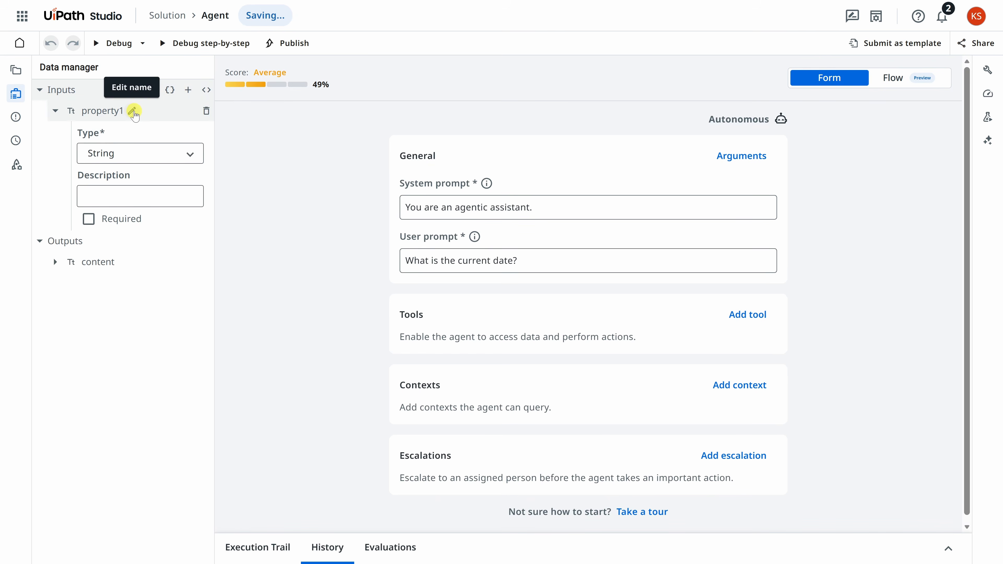
pyautogui.click(133, 112)
pyautogui.write('InvoiceDate')
pyautogui.press('Return')
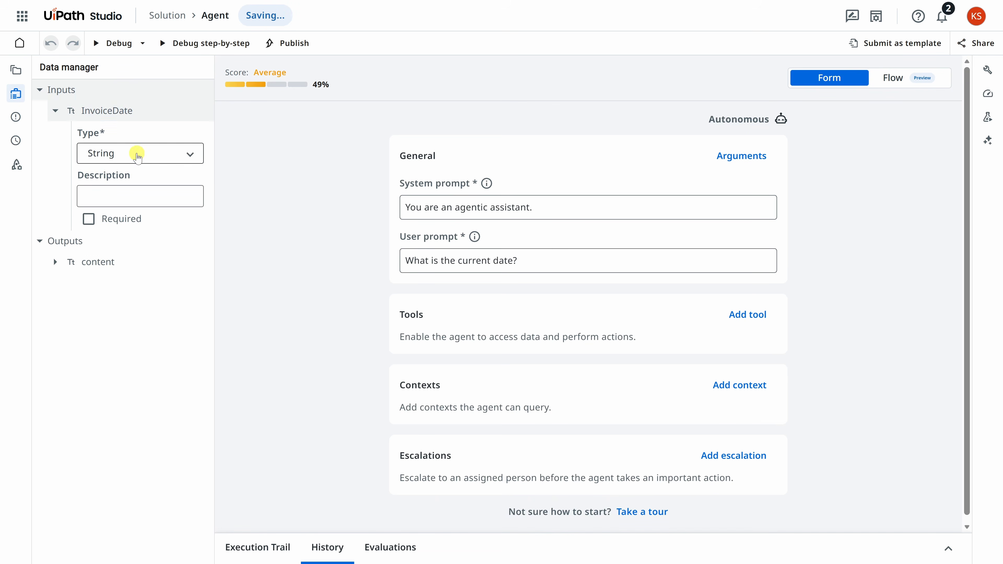
pyautogui.click(133, 153)
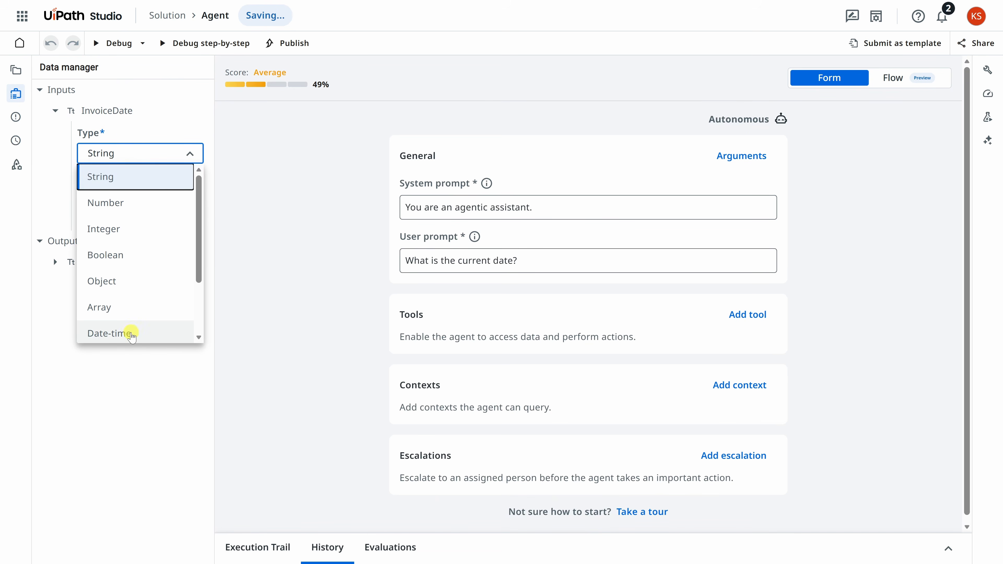
pyautogui.click(130, 333)
pyautogui.click(89, 219)
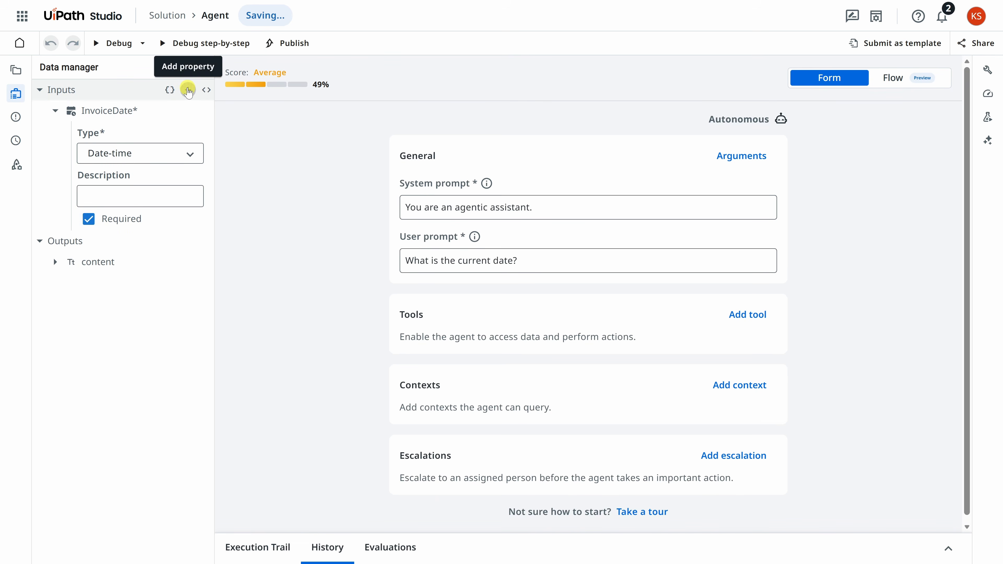
# Step: Add a required String input named InvoiceVendorName to the agent
pyautogui.click(188, 90)
pyautogui.click(132, 241)
pyautogui.write('InvoiceVendorName')
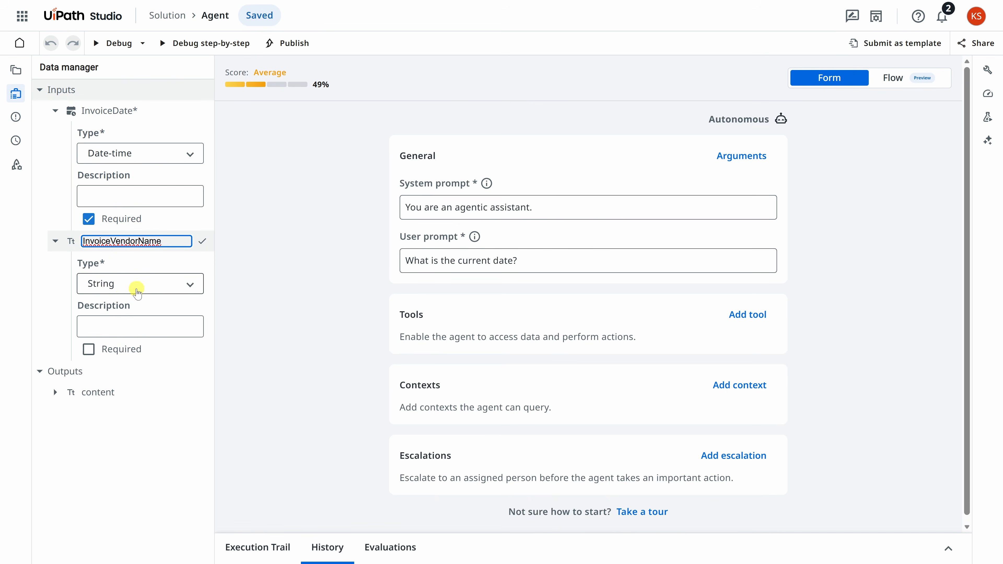
pyautogui.click(88, 348)
pyautogui.click(88, 349)
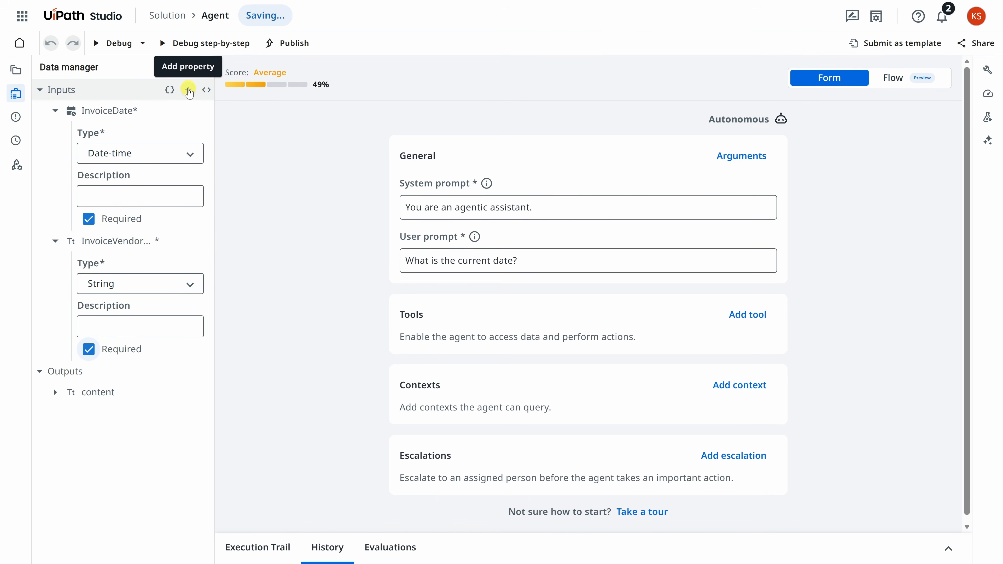
# Step: Add a required String input named InvoiceNumber to the agent
pyautogui.click(188, 90)
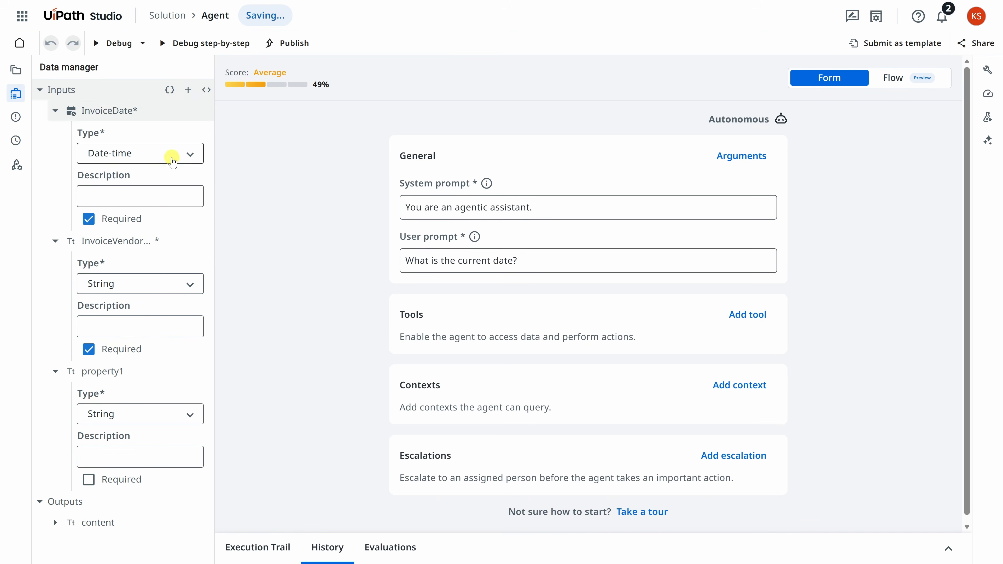
pyautogui.doubleClick(135, 372)
pyautogui.write('InvoiceNumber')
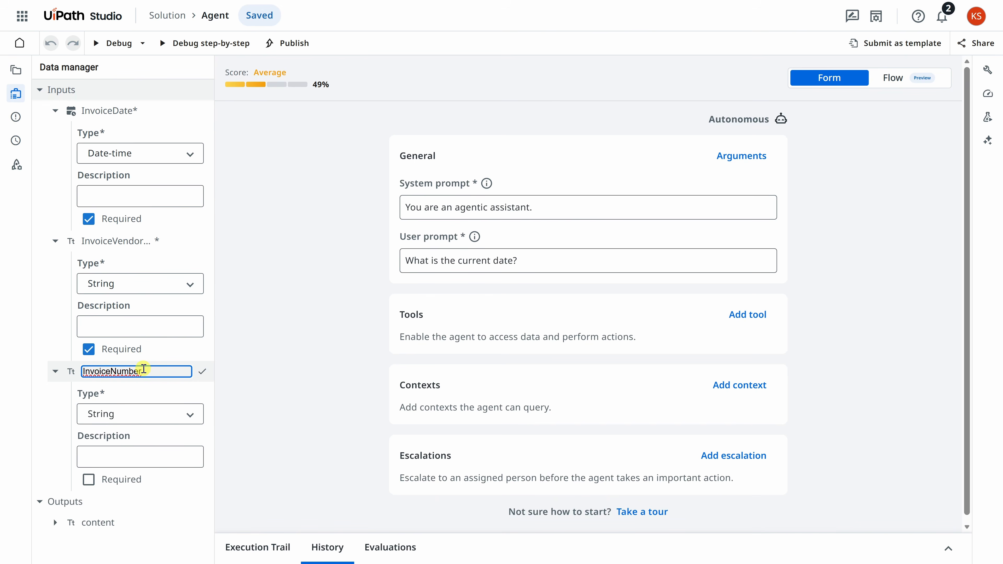
pyautogui.click(83, 481)
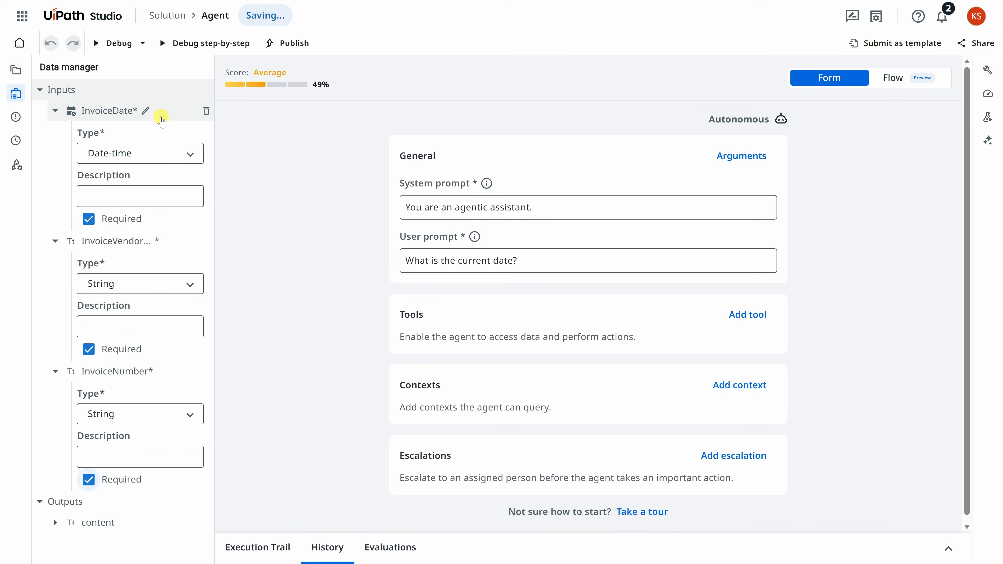
# Step: Add an agent input named InvoiceAmount and open its data type choices
pyautogui.click(189, 90)
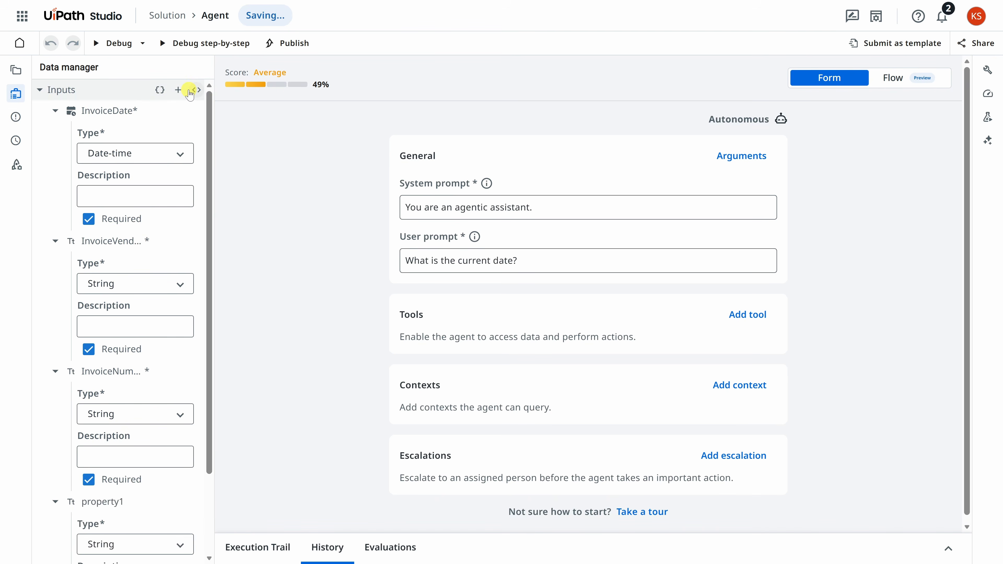
pyautogui.scroll(-3, 134, 197)
pyautogui.click(134, 402)
pyautogui.write('InvoiceAmount')
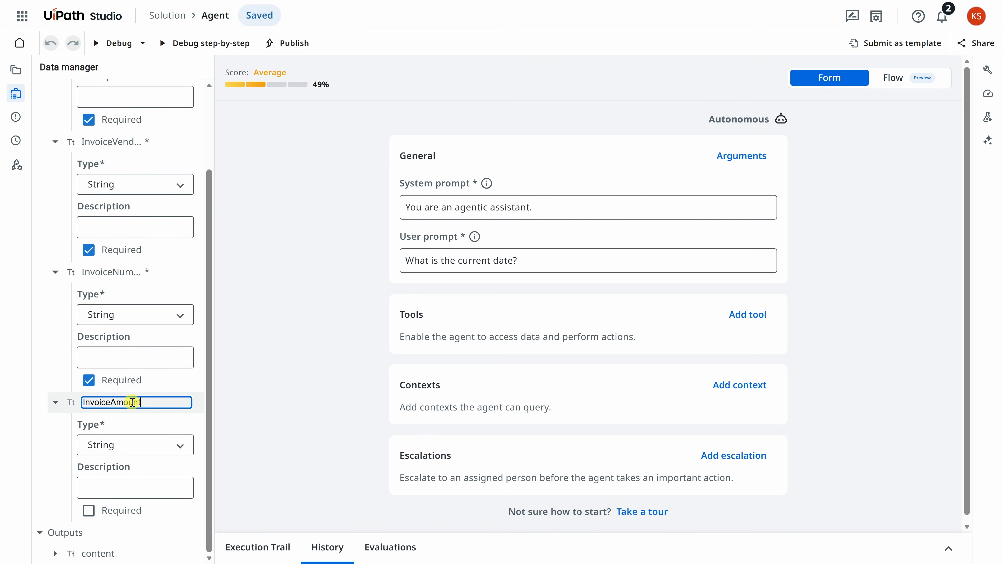
pyautogui.click(132, 444)
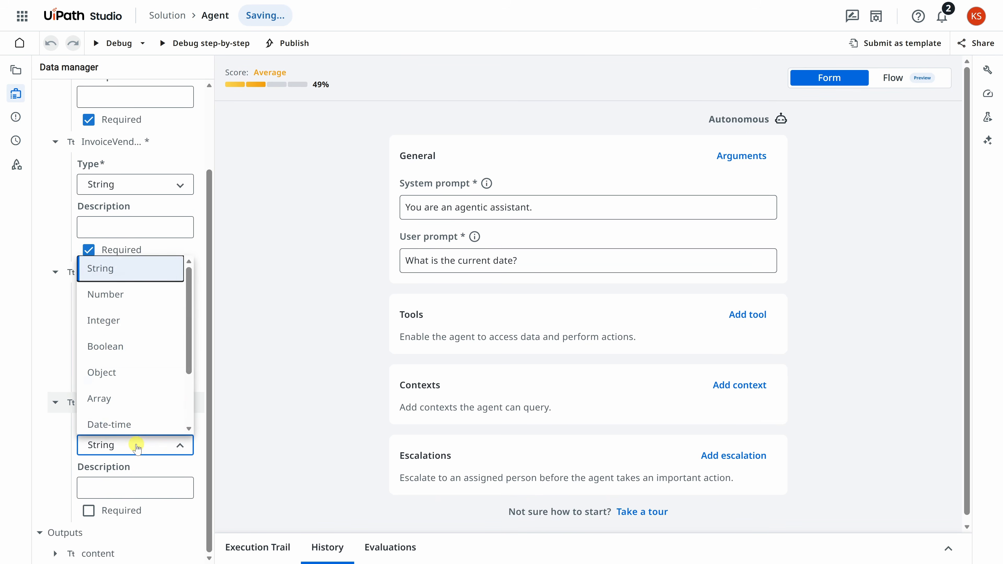
# Step: Set the InvoiceAmount input's type to Number and mark it as required
pyautogui.click(126, 302)
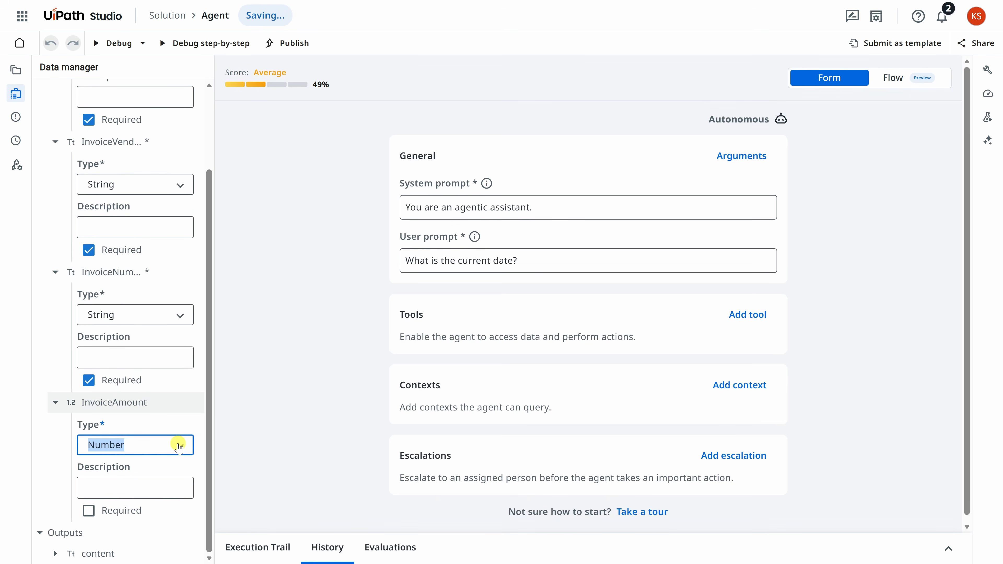
pyautogui.click(89, 510)
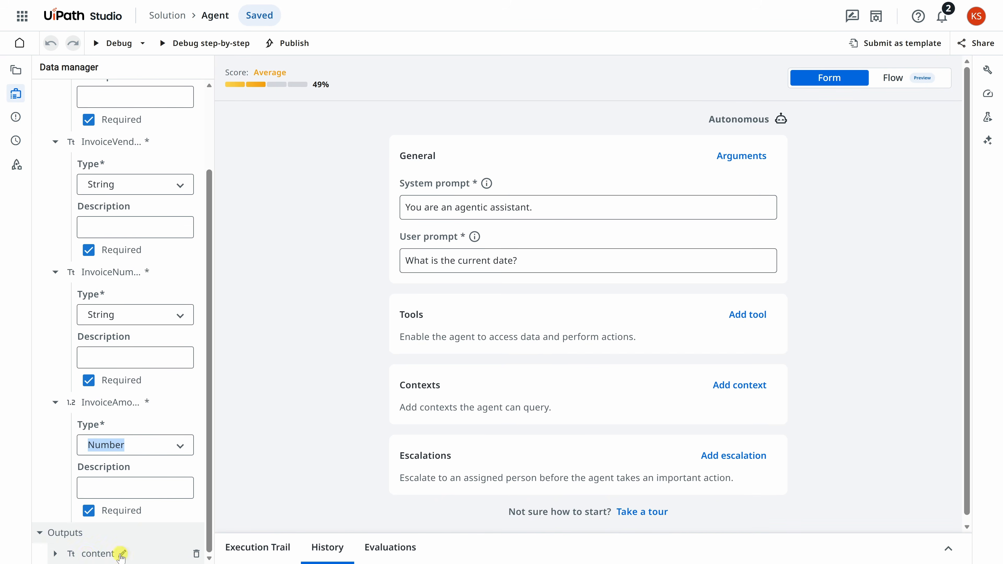
# Step: Replace the default content output with a string output named Status, described as "Status of the invoice (approve or review)"
pyautogui.click(196, 553)
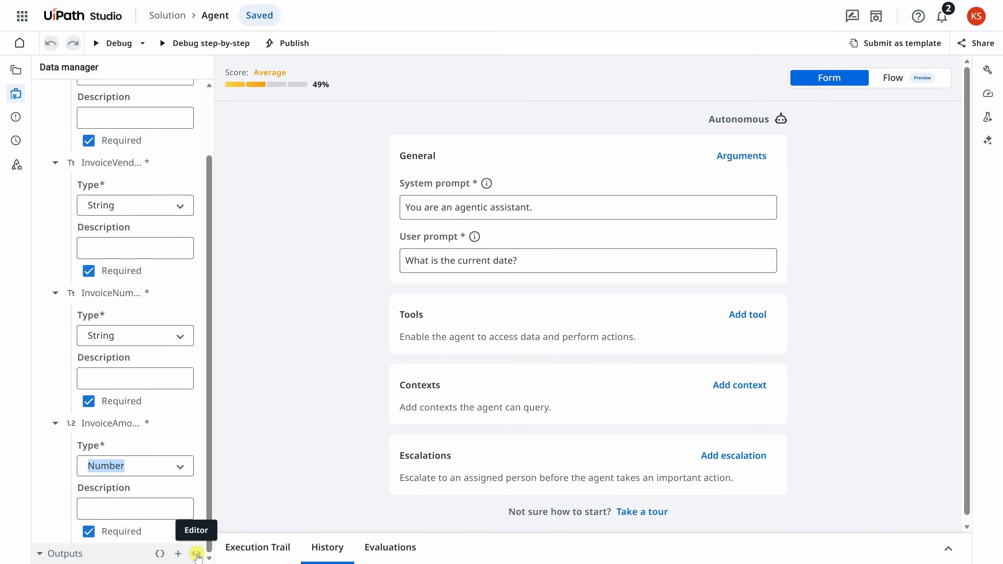
pyautogui.click(179, 553)
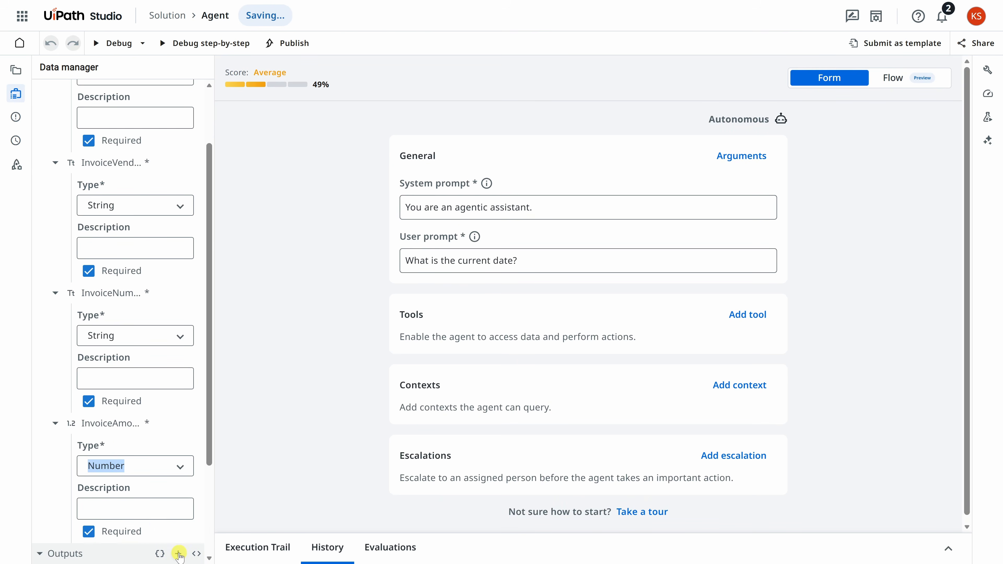
pyautogui.scroll(-3, 179, 553)
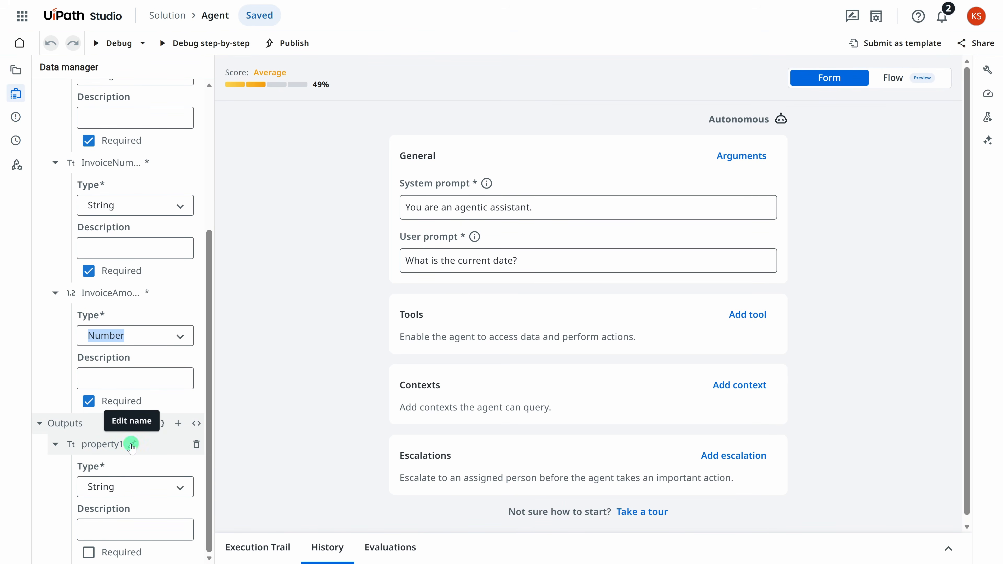
pyautogui.click(132, 445)
pyautogui.write('Status')
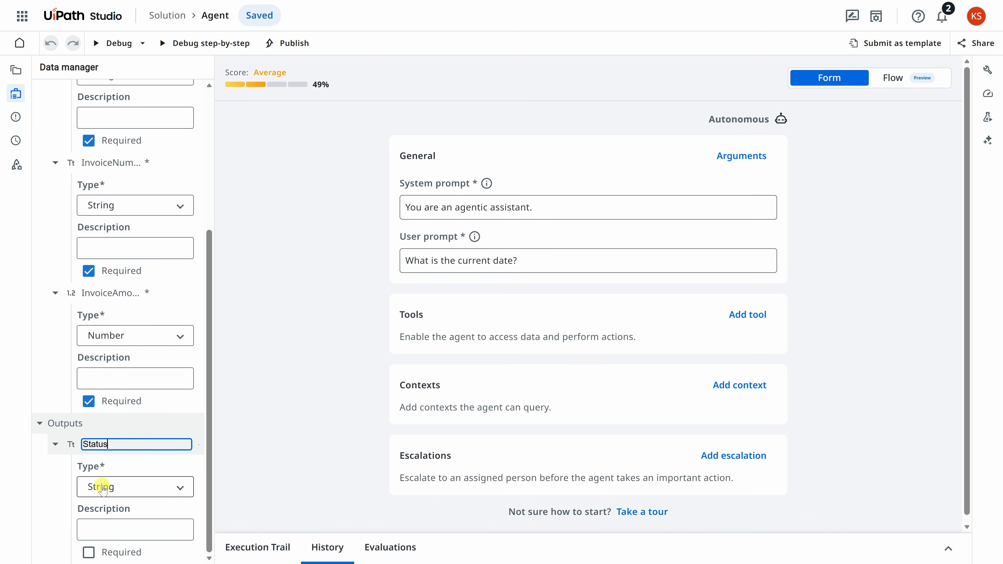
pyautogui.click(119, 527)
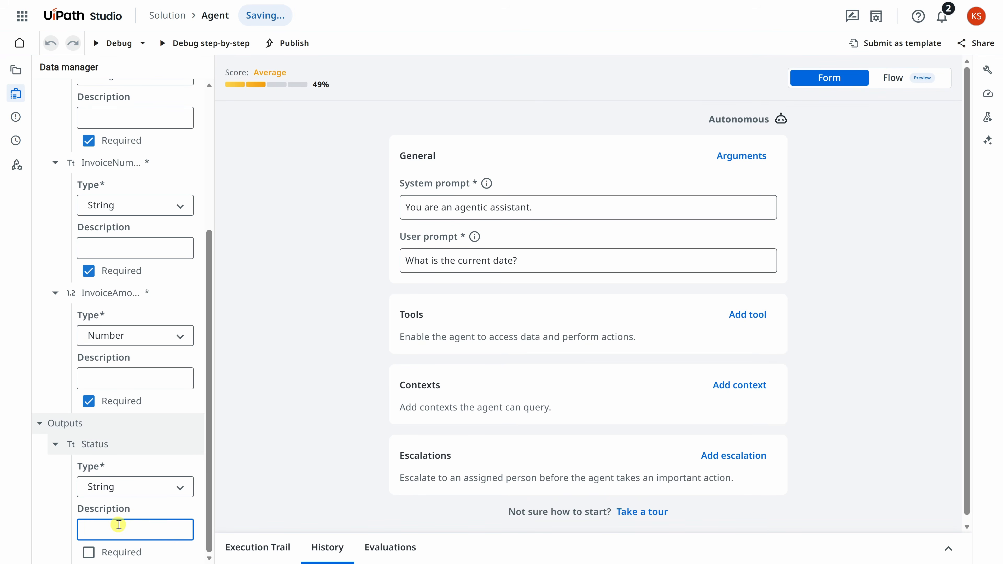
pyautogui.write('Status of the invoice (approve or review)')
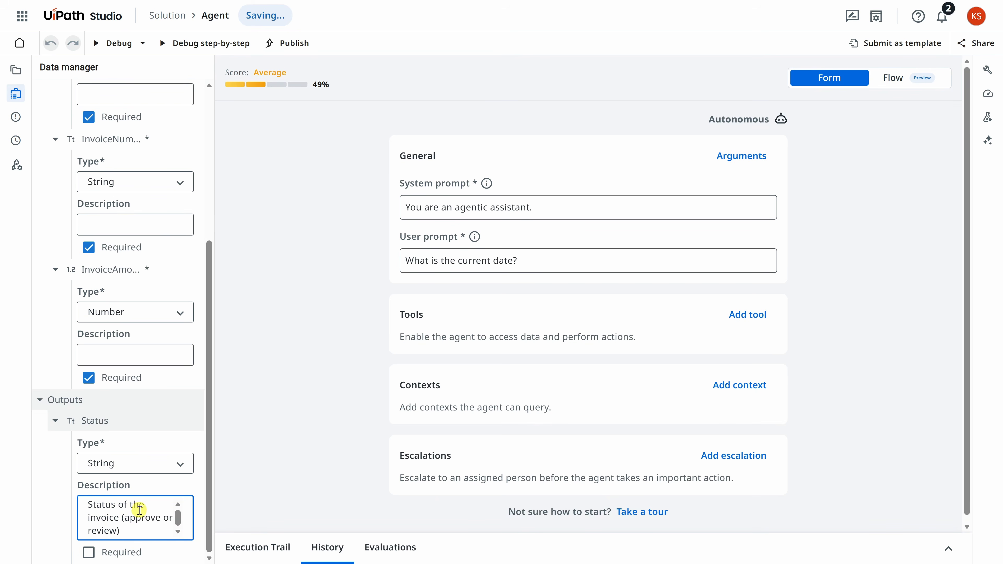
# Step: Add a string output named Reason with the description "Reason for the status decision"
pyautogui.moveTo(153, 401)
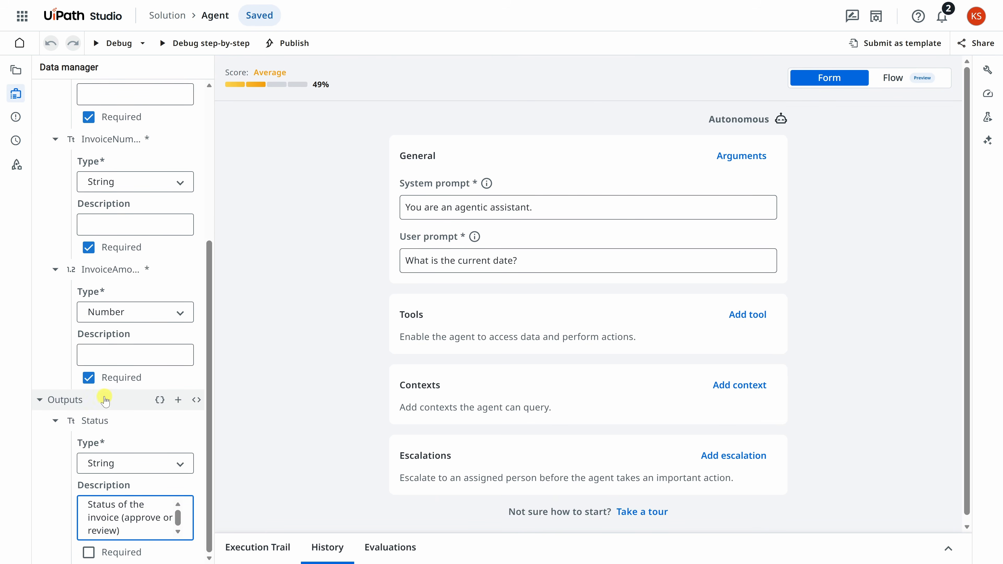
pyautogui.click(178, 400)
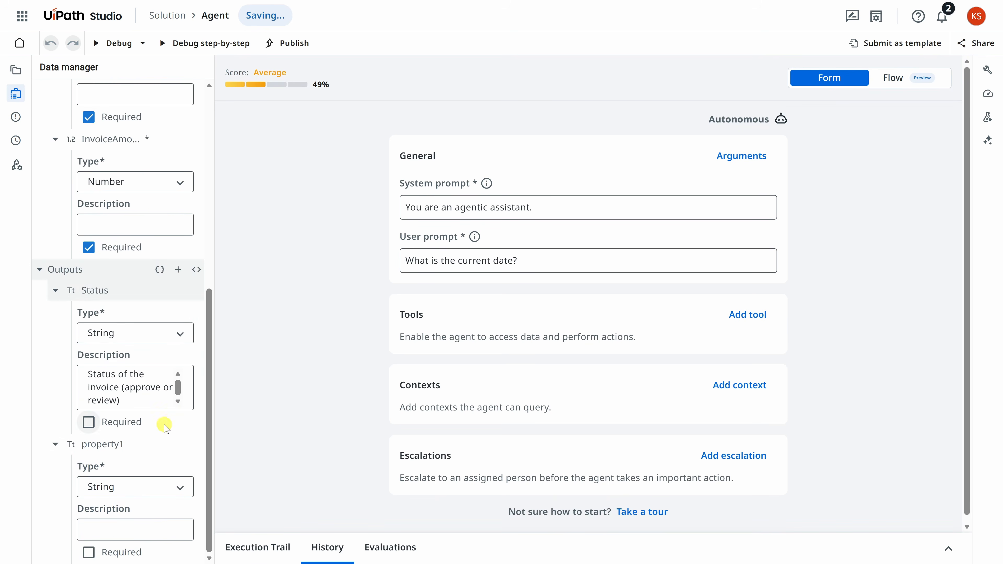
pyautogui.click(132, 444)
pyautogui.write('Reason')
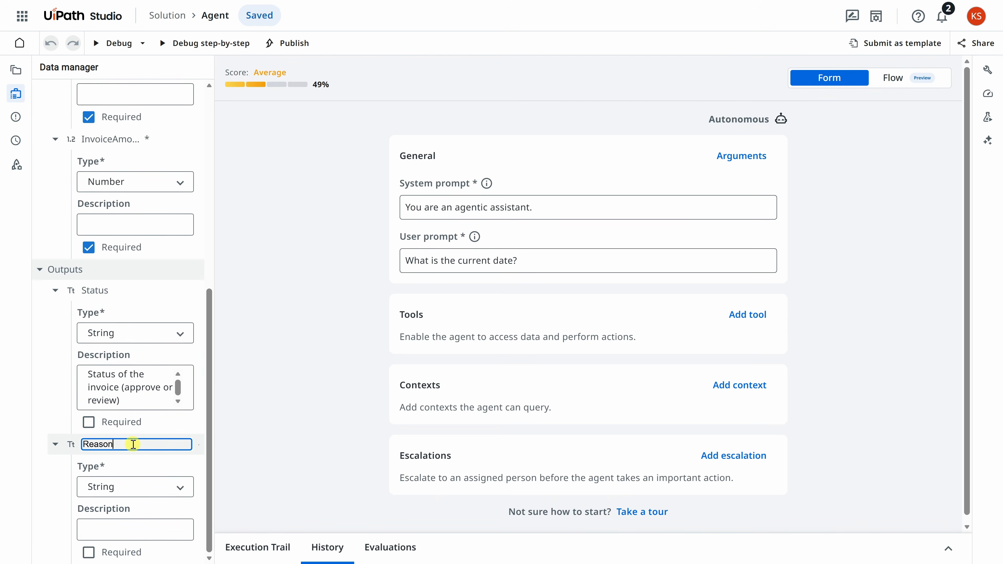
pyautogui.click(125, 526)
pyautogui.write('Reason for the status decision')
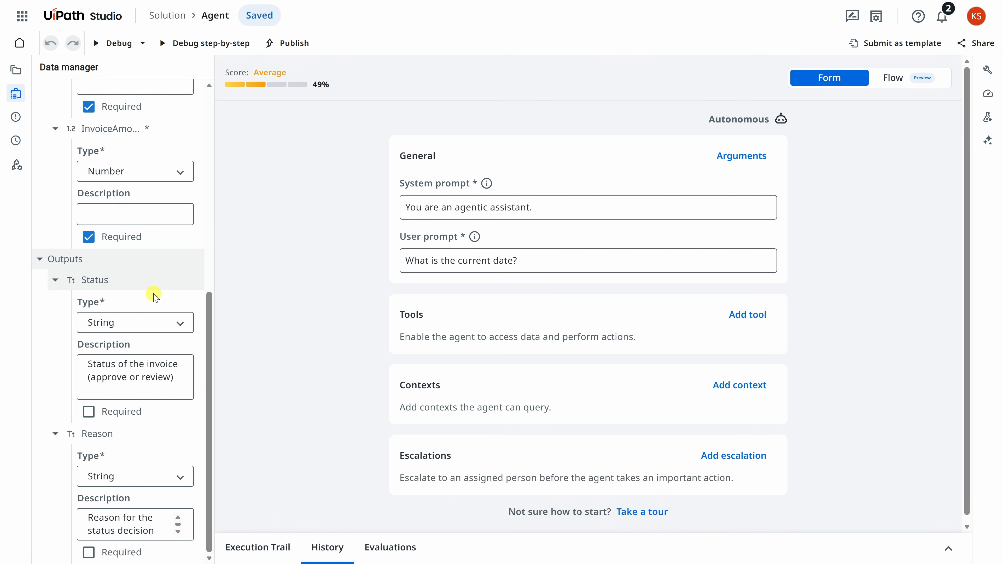
# Step: In Process.bpmn, map the Invoice Decision Agent task's InvoiceDate input to the InvoiceDate variable from Download and Extract Invoice Details
pyautogui.click(16, 71)
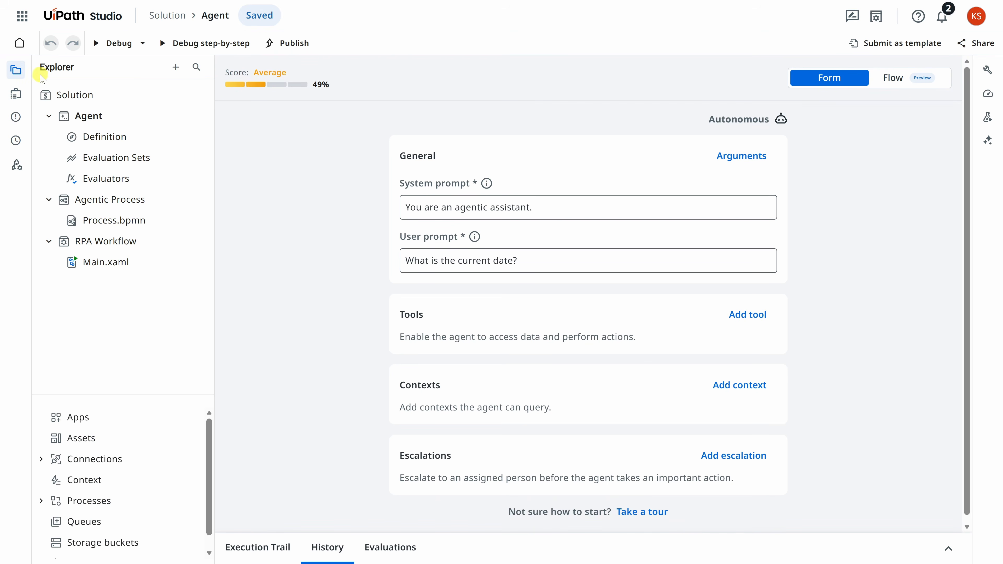
pyautogui.click(127, 228)
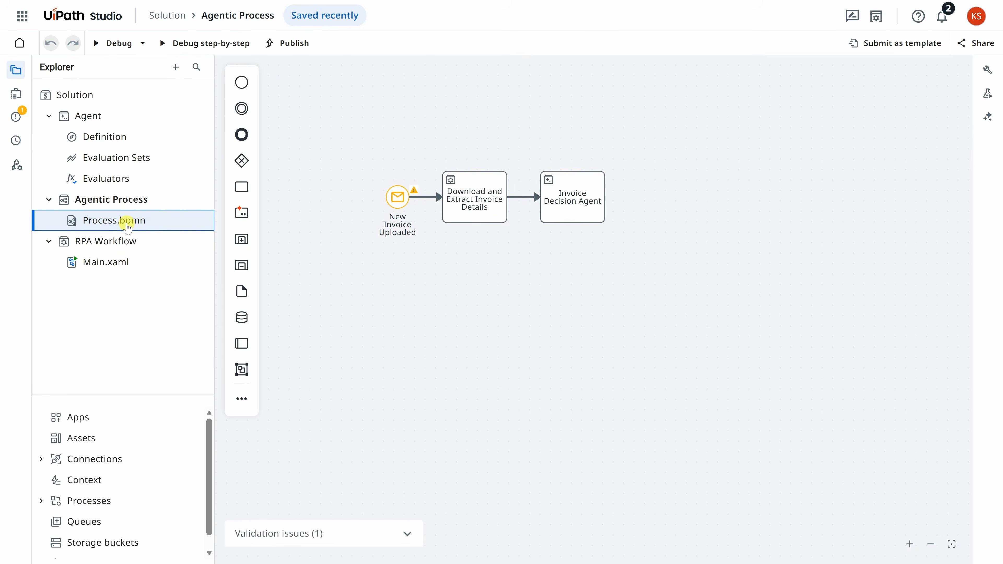
pyautogui.click(578, 215)
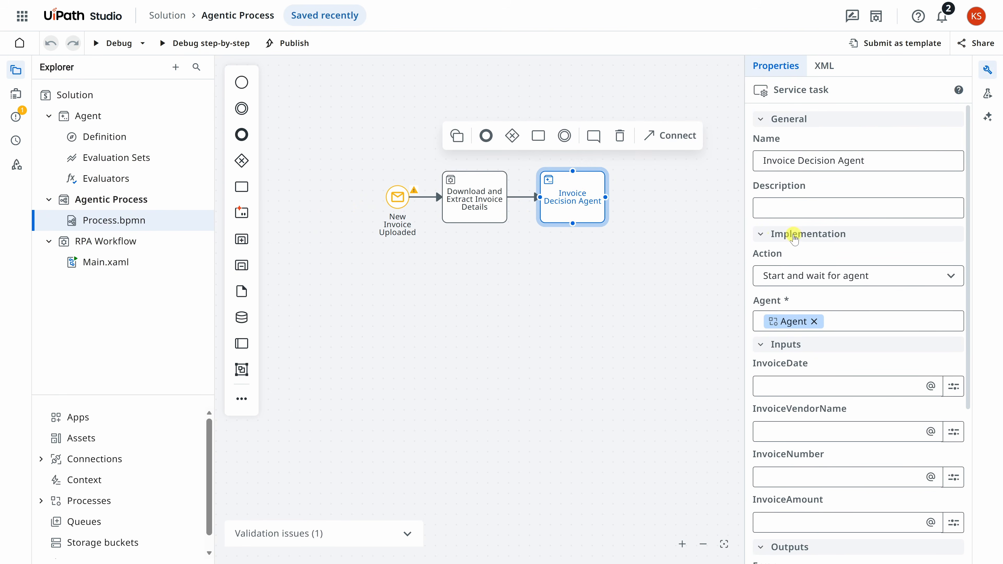
pyautogui.scroll(-5, 808, 193)
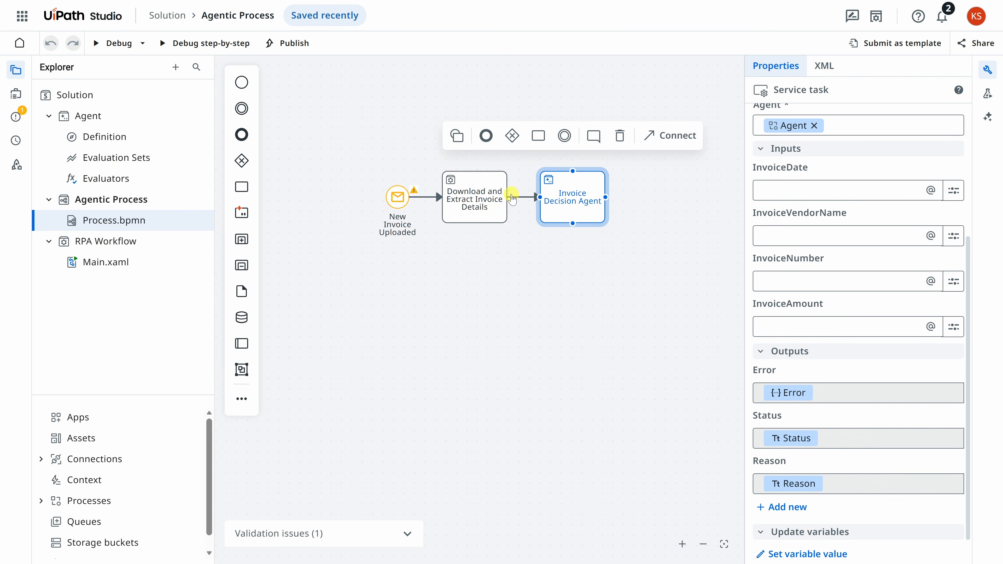
pyautogui.click(796, 193)
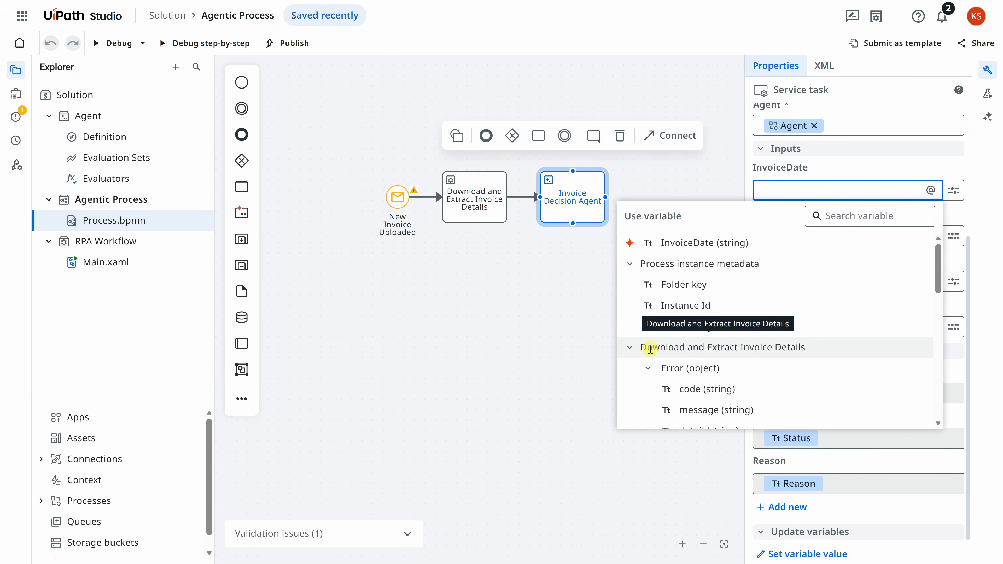
pyautogui.scroll(-5, 755, 350)
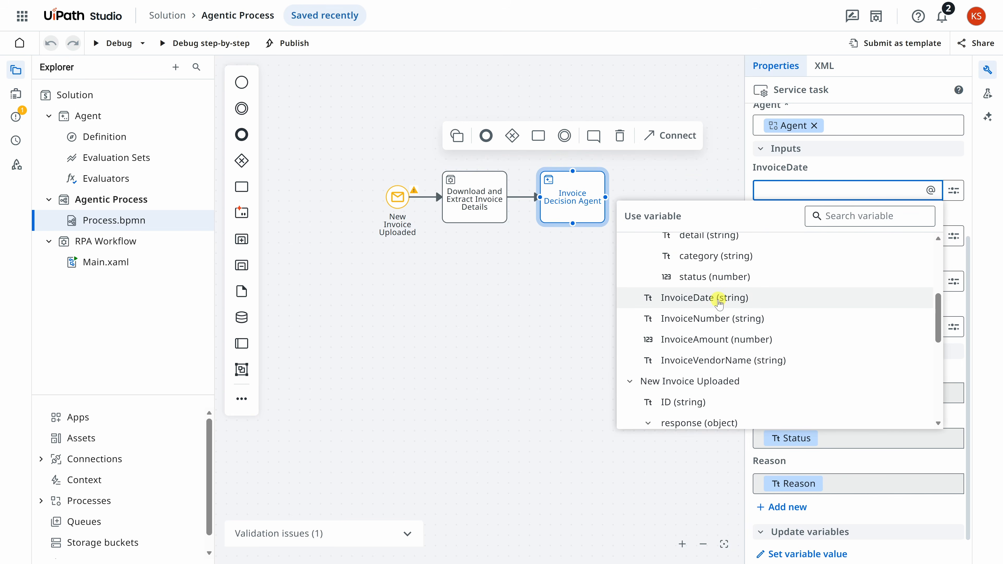
pyautogui.click(707, 299)
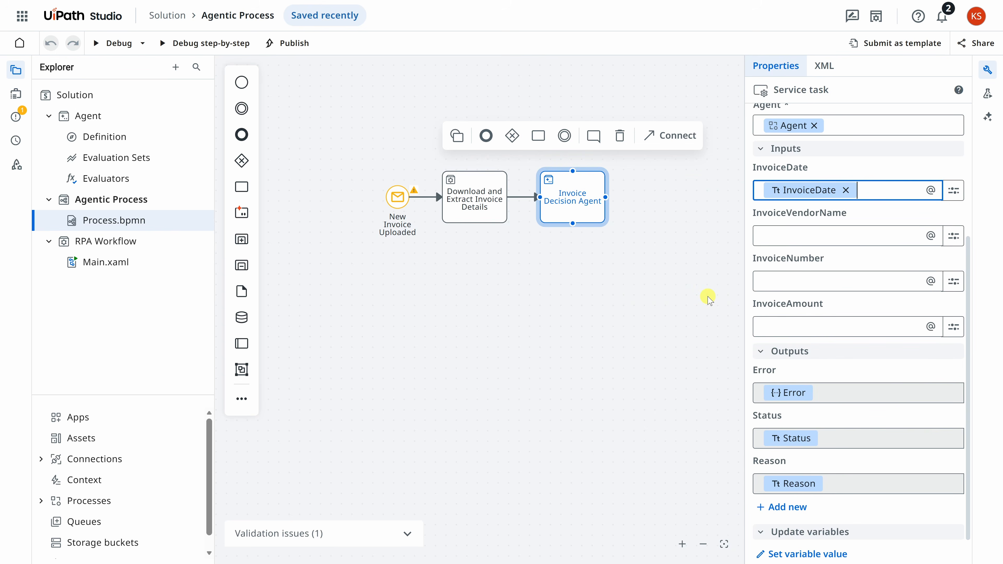
# Step: Map the agent task's InvoiceVendorName input to the InvoiceVendorName variable from Download and Extract Invoice Details
pyautogui.click(808, 235)
pyautogui.press('Escape')
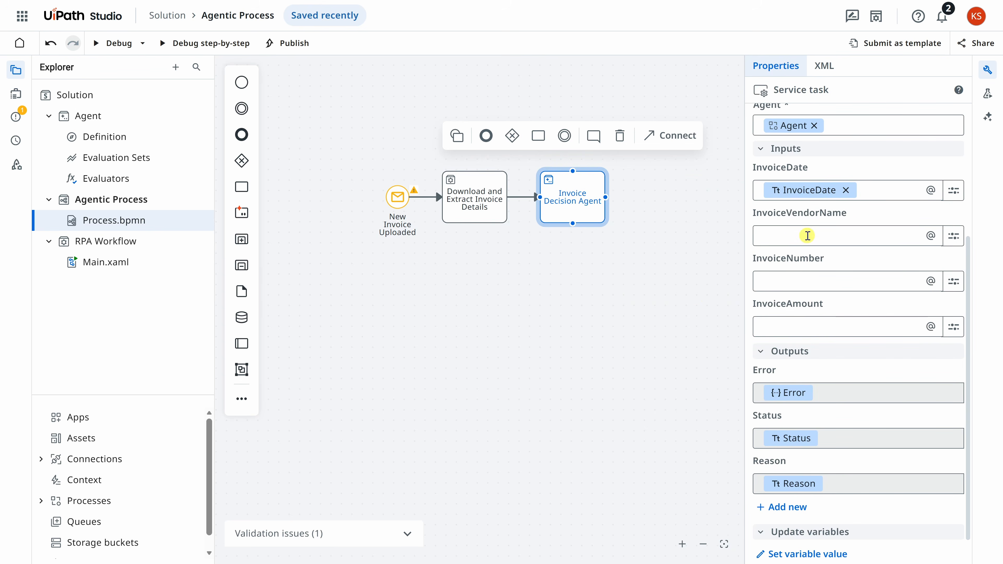
pyautogui.click(785, 236)
pyautogui.scroll(-3, 730, 326)
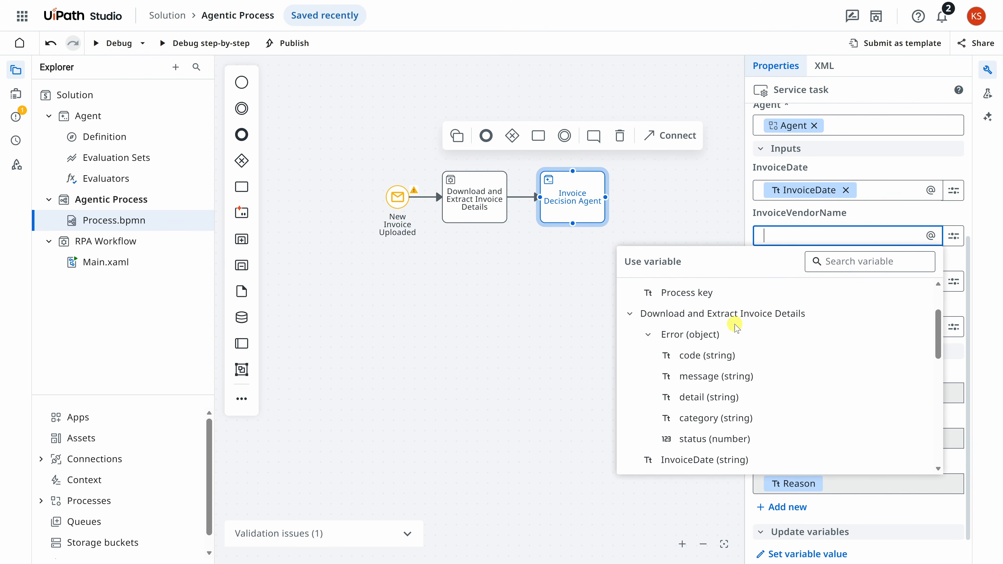
pyautogui.scroll(-2, 735, 329)
pyautogui.click(738, 406)
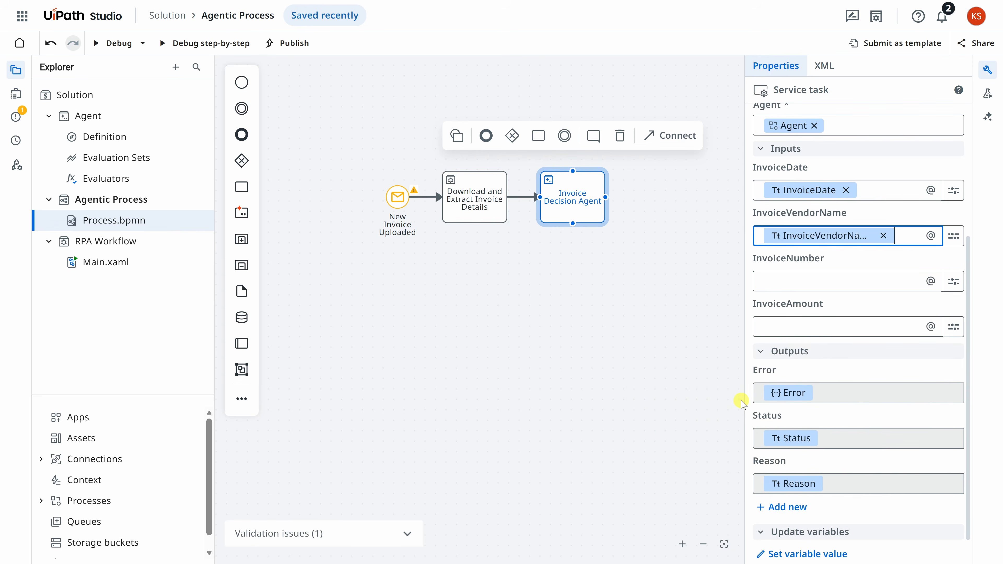
# Step: Map the agent task's InvoiceNumber input to the InvoiceNumber variable from Download and Extract Invoice Details
pyautogui.click(781, 281)
pyautogui.press('Escape')
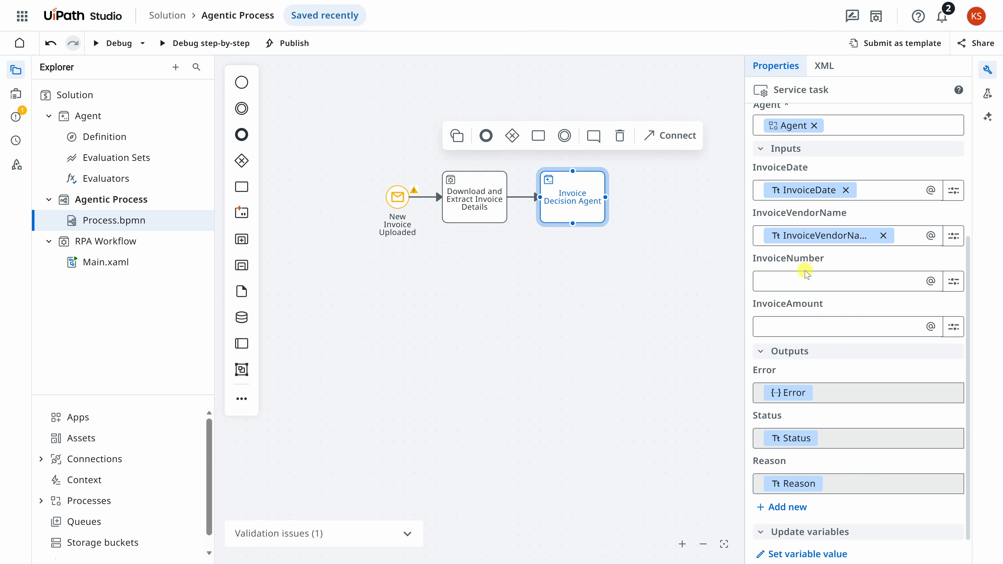
pyautogui.click(799, 282)
pyautogui.scroll(-4, 750, 357)
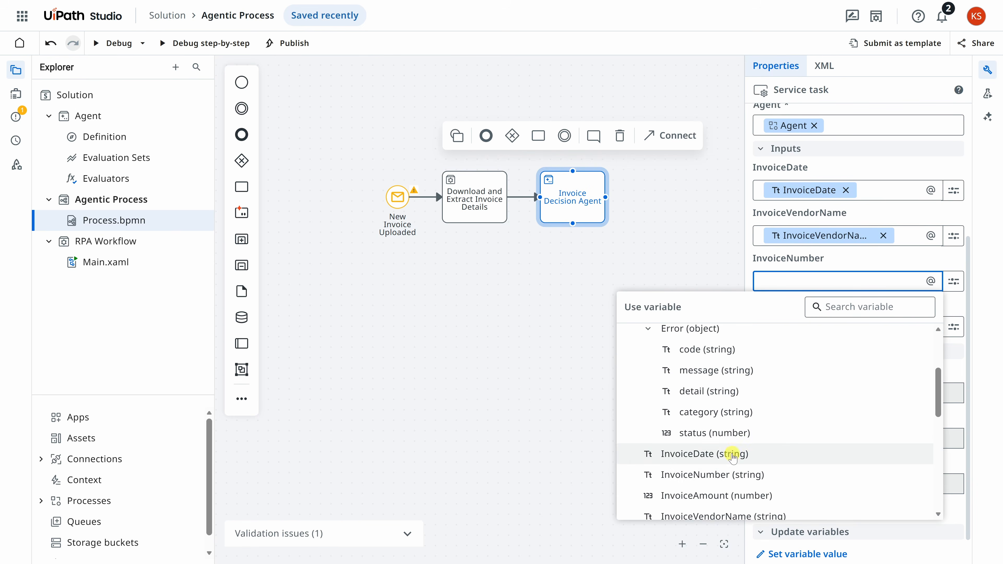
pyautogui.click(738, 476)
# Step: Map the agent task's InvoiceAmount input to the InvoiceAmount variable from Download and Extract Invoice Details
pyautogui.click(804, 327)
pyautogui.click(767, 261)
pyautogui.click(807, 323)
pyautogui.scroll(-3, 752, 231)
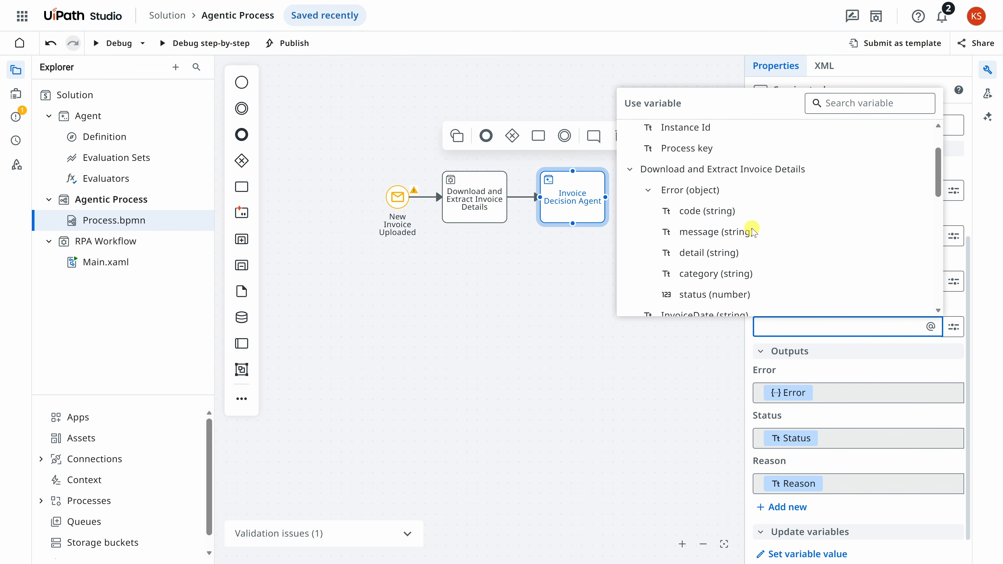
pyautogui.scroll(-3, 753, 232)
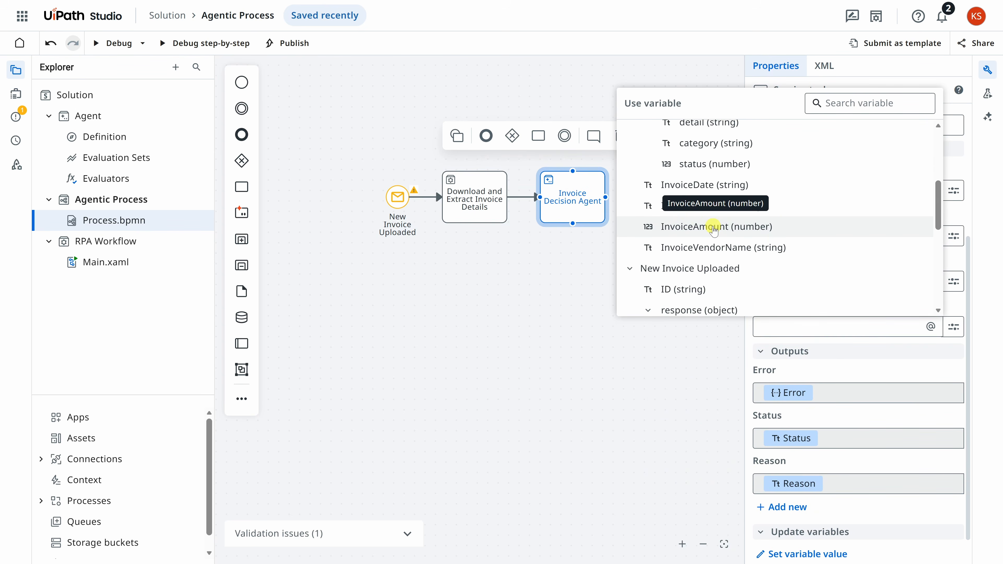
pyautogui.click(722, 227)
pyautogui.click(772, 284)
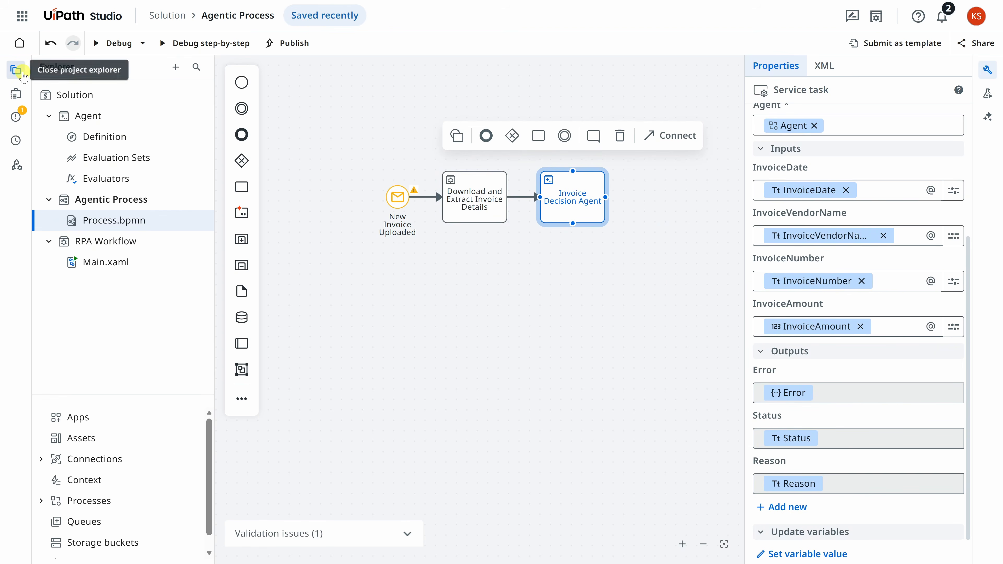
# Step: Replace the Agent's system prompt with invoice rules: missing field means review "Missing <field>", up to 500 approve "Within limit", above 500 review "Over limit"
pyautogui.click(90, 117)
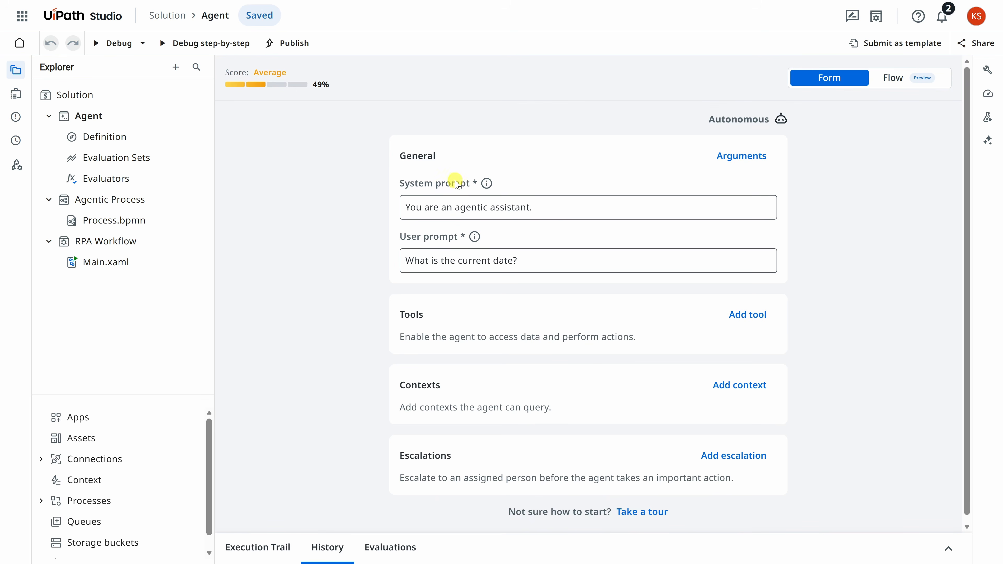
pyautogui.moveTo(487, 184)
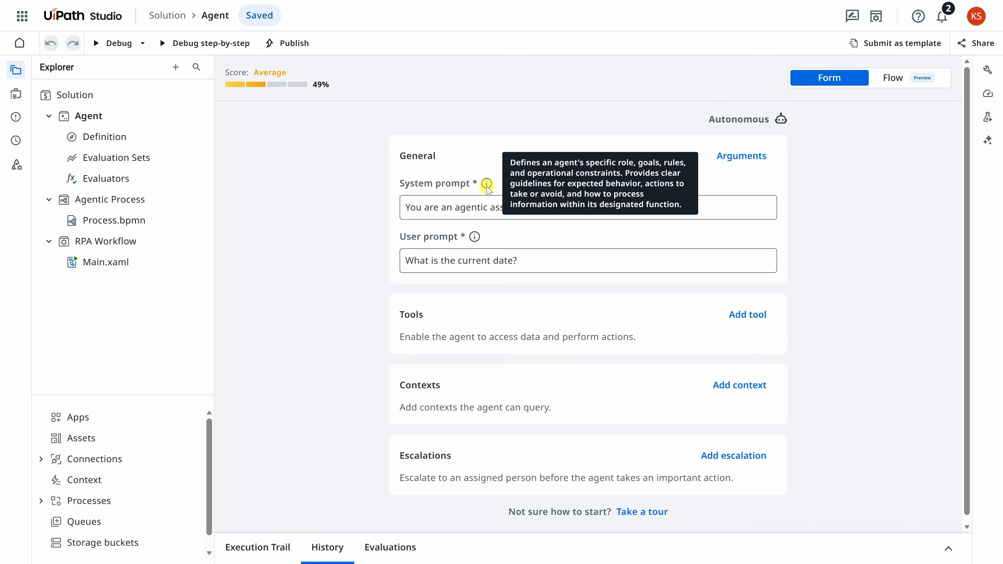
pyautogui.moveTo(530, 208); pyautogui.dragTo(386, 202)
pyautogui.write('You are an AI assistant designed to process invoice data and determine approval status based on specific rules. Your task is to analyze the provided invoice fields and return a Status and Reason for each invoice.  Rules for processing: 1. If any of Invoice Vendor Name, Invoice Number, Invoice Date, or Invoice Amount is missing or empty, set Status to "review" and Reason to "Missing <field>" (replace <field> with the actual missing field name). 2. If all fields are present and Invoice Amount is less than or equal to 500, set status to "approve" and reason to "Within limit". 3. If all fields are present and Invoice Amount is greater than 500, set status to "review" and reason to "Over limit".  You must only return the Status and Reason as specified in the output schema. Do not provide any additional explanations or free-form text in your response.')
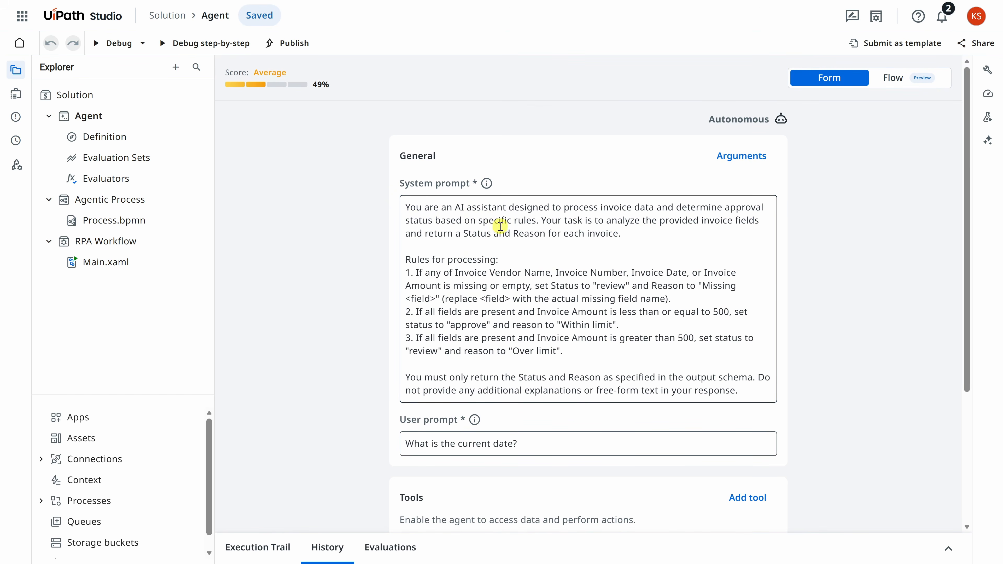
pyautogui.moveTo(405, 258); pyautogui.dragTo(637, 350)
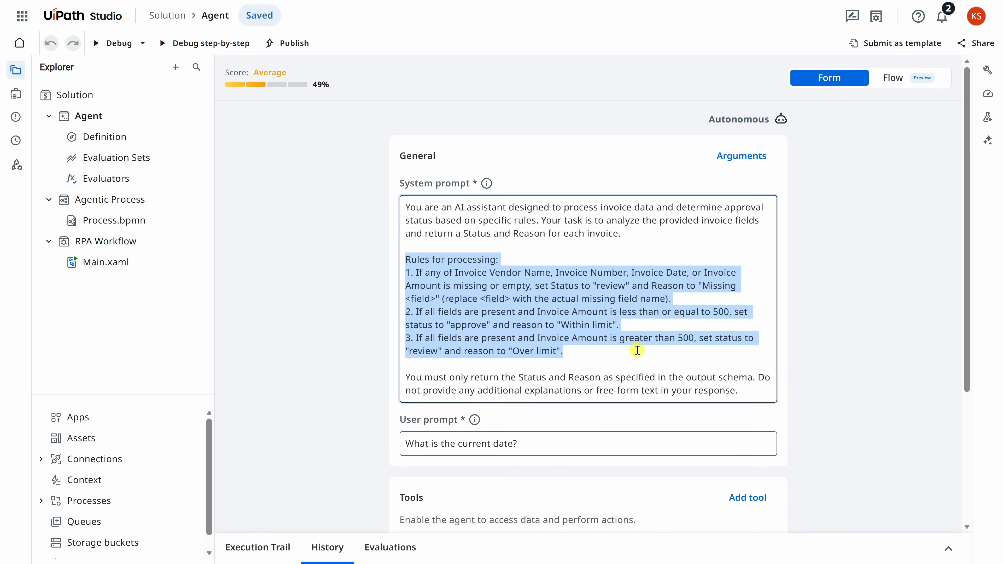
pyautogui.click(596, 375)
pyautogui.moveTo(474, 377); pyautogui.dragTo(752, 388)
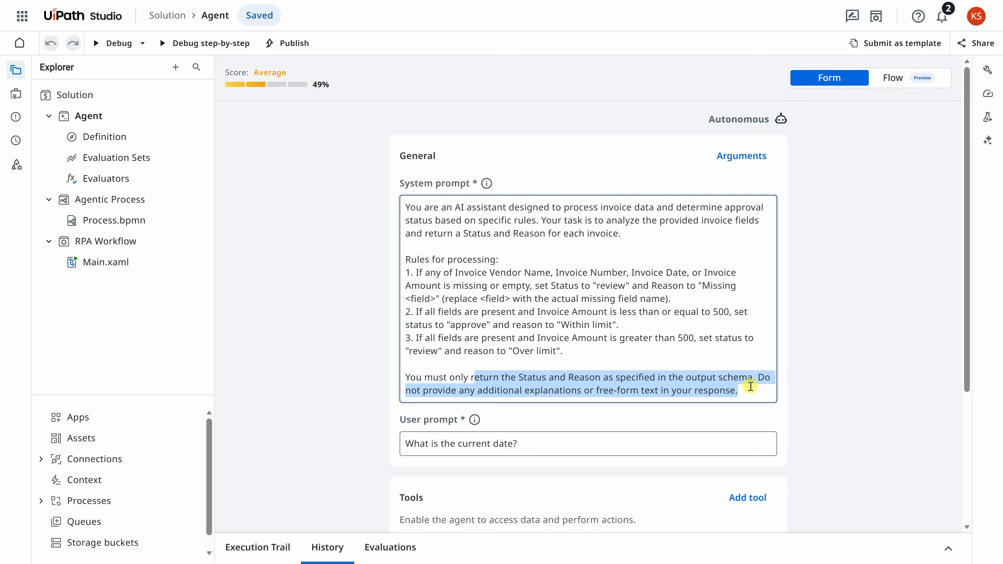
pyautogui.click(748, 387)
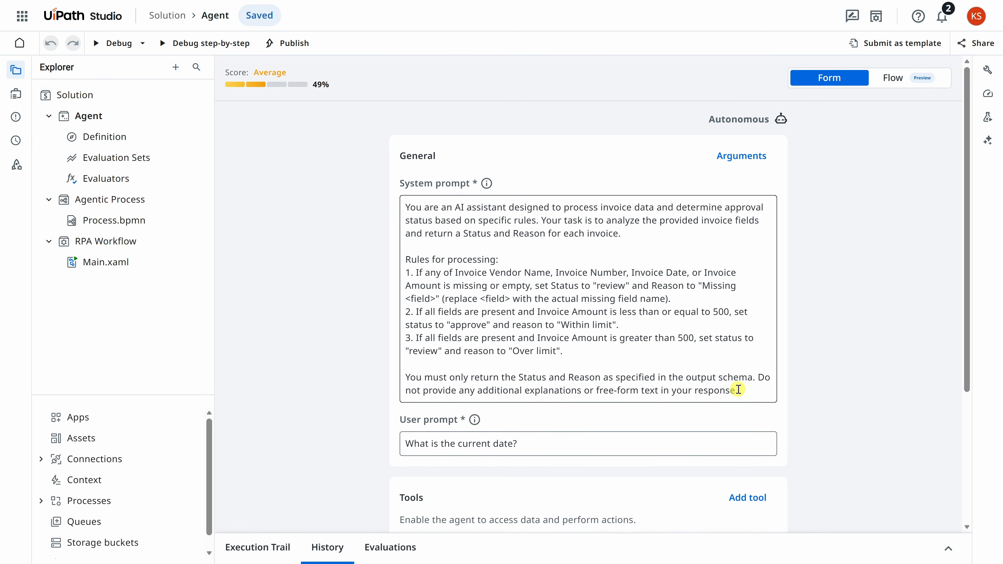
# Step: Replace the user prompt with a request to process {{InvoiceVendorName}}, {{InvoiceNumber}}, {{InvoiceDate}} and {{InvoiceAmount}} by the system prompt's rules, returning only status and reason
pyautogui.click(495, 443)
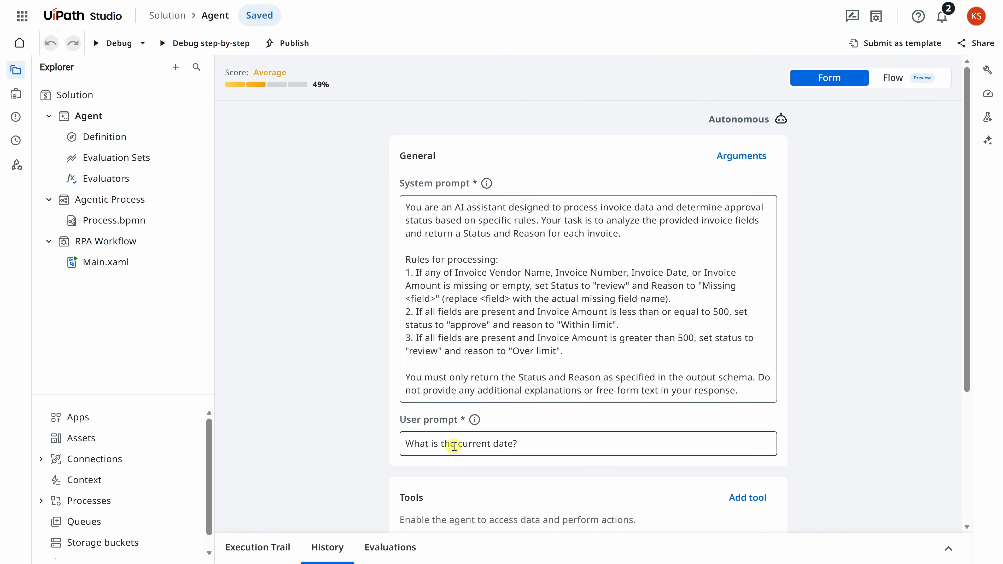
pyautogui.moveTo(531, 443); pyautogui.dragTo(401, 443)
pyautogui.write('Process the following invoice data:  Invoice Vendor Name: {{InvoiceVendorName}} Invoice Number: {{InvoiceNumber}} Invoice Date: {{InvoiceDate}} Invoice Amount: {{InvoiceAmount}}  Apply the rules as specified in the system prompt and return only the status and reason in the required output format.')
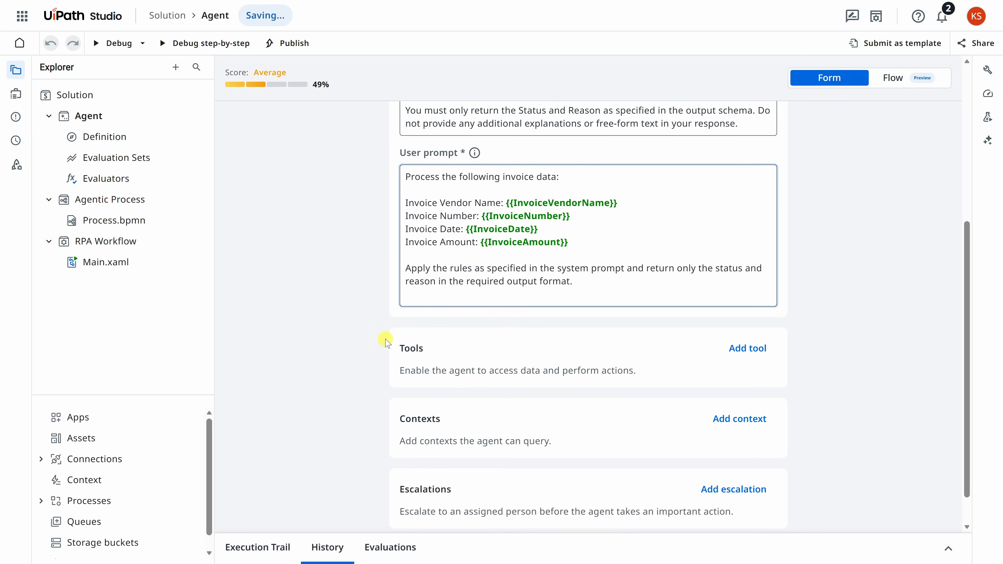
# Step: Review the agent's system prompt rules and the four invoice variables in the user prompt
pyautogui.scroll(2, 434, 295)
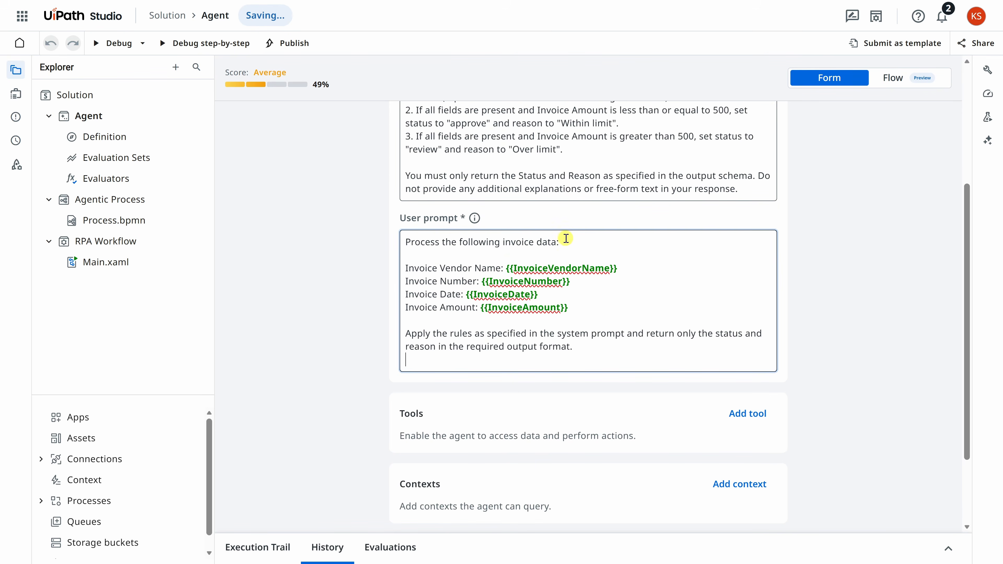
pyautogui.click(409, 269)
pyautogui.moveTo(412, 268); pyautogui.dragTo(575, 306)
pyautogui.click(572, 307)
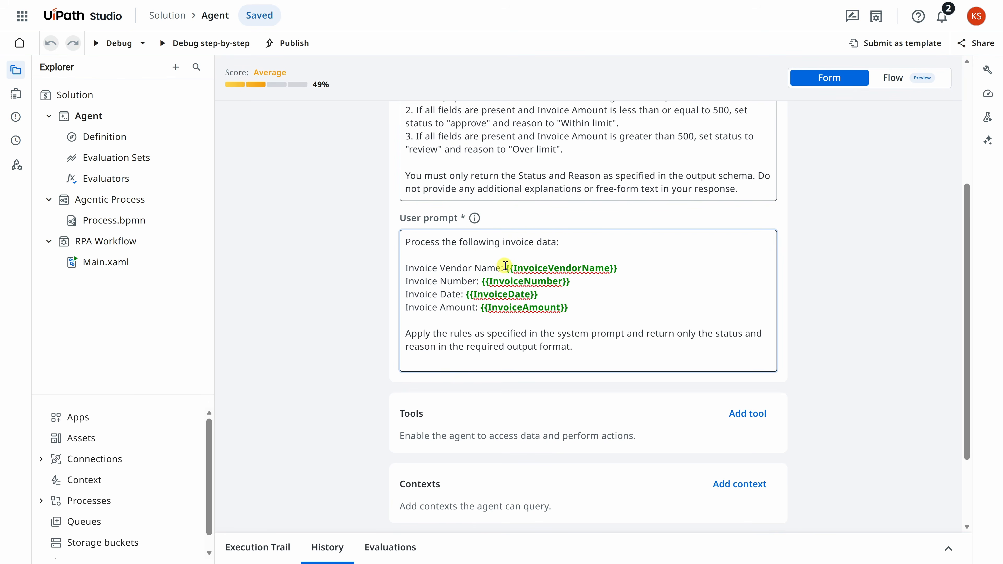
pyautogui.moveTo(505, 269); pyautogui.dragTo(618, 272)
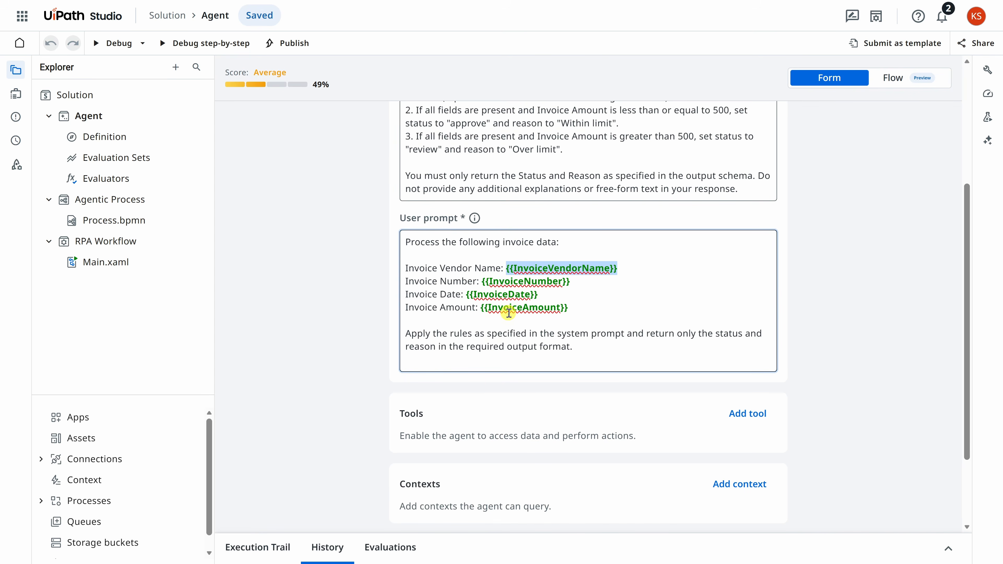
pyautogui.scroll(-3, 508, 313)
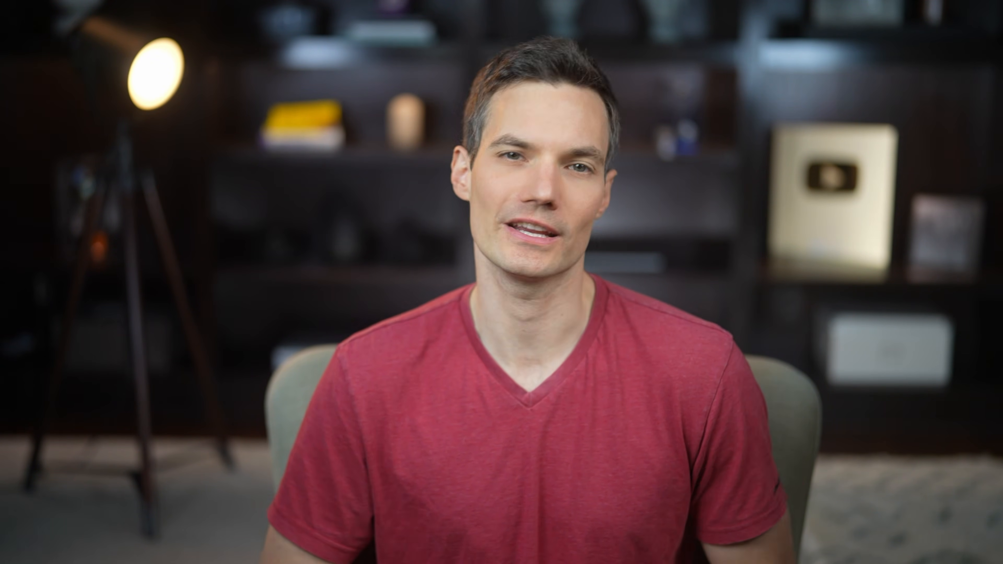
pyautogui.scroll(10, 513, 412)
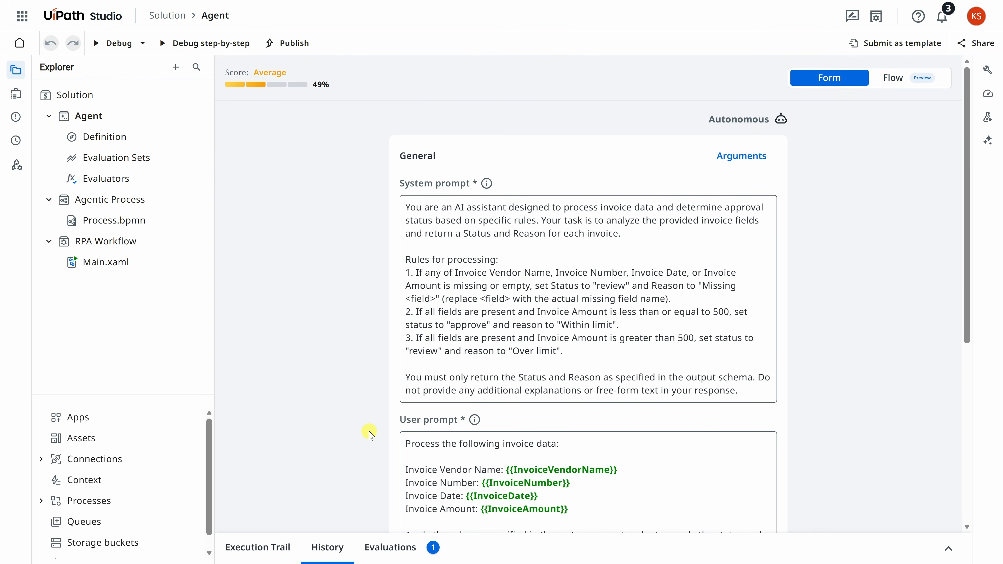
pyautogui.scroll(-2, 496, 402)
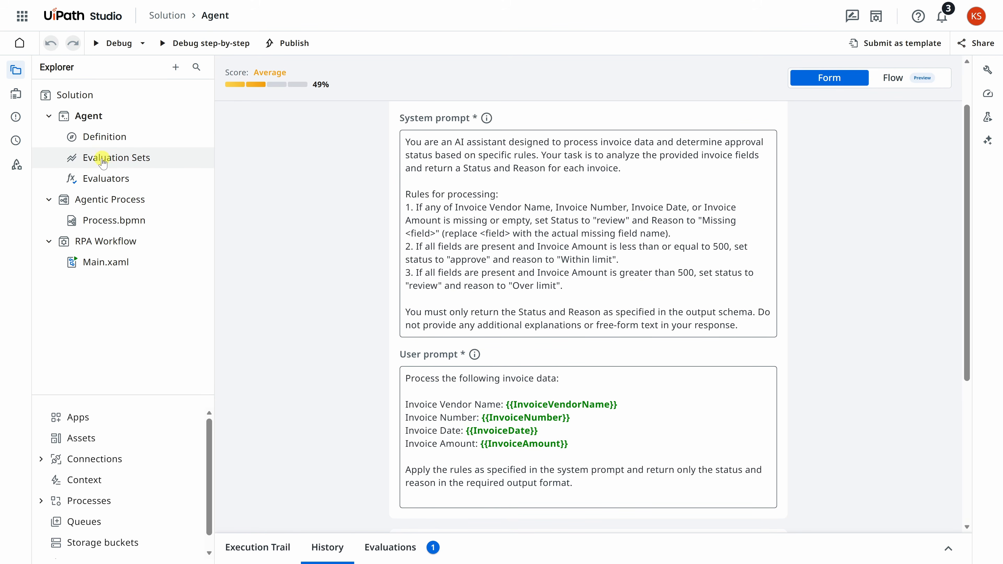
# Step: Create a new, empty evaluation set for the Agent
pyautogui.click(134, 163)
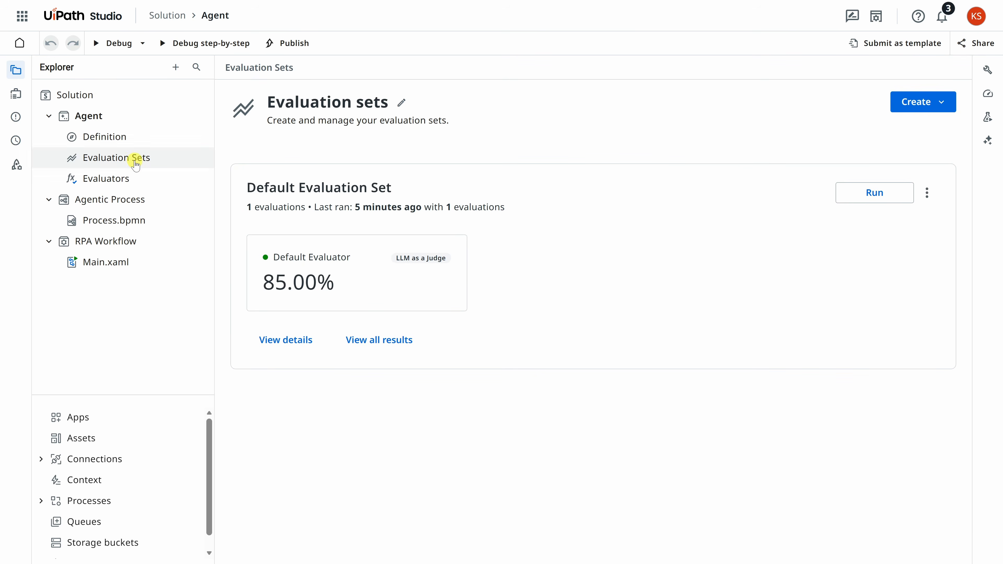
pyautogui.click(925, 106)
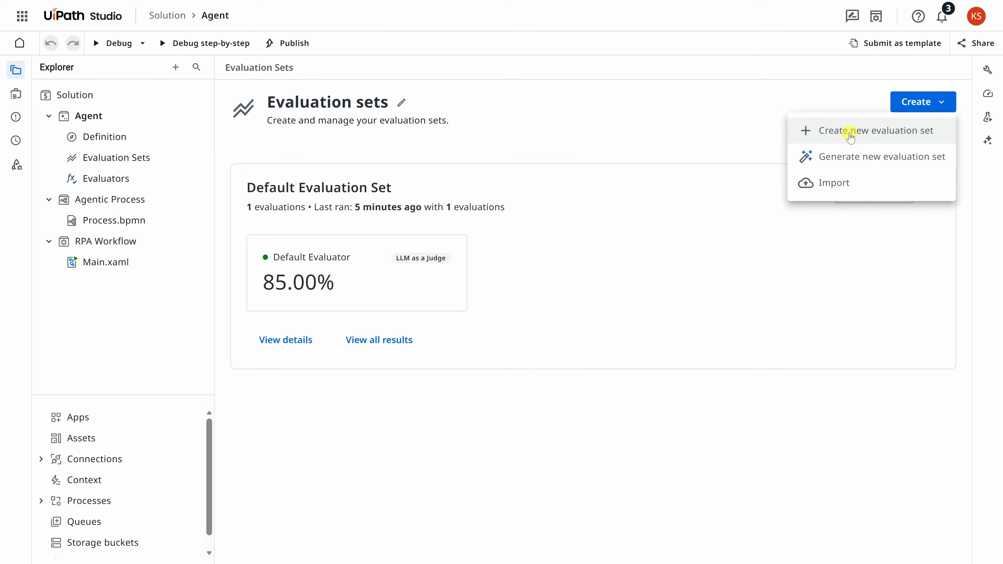
pyautogui.click(880, 136)
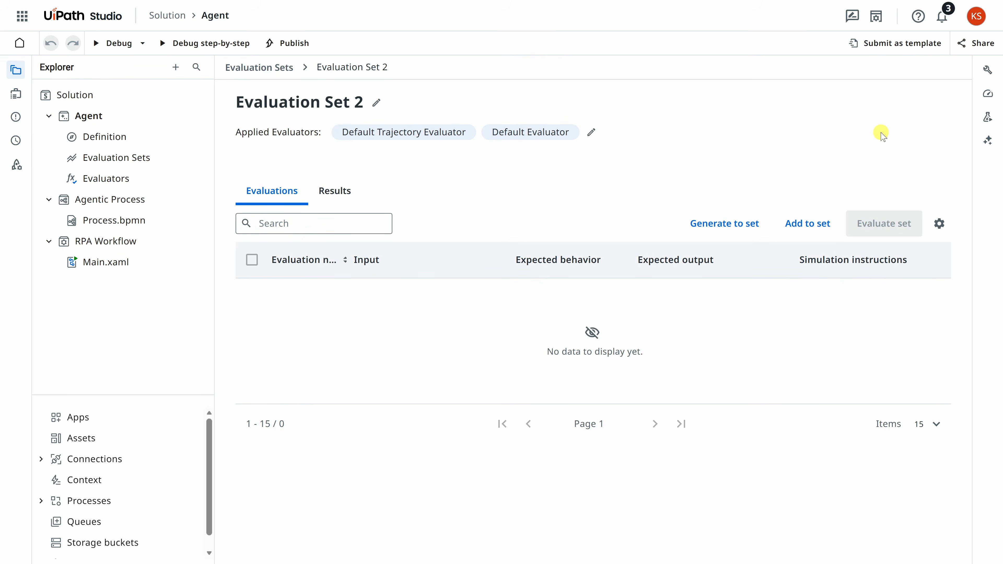
# Step: Start a new evaluation in the set and name it Approve
pyautogui.click(809, 224)
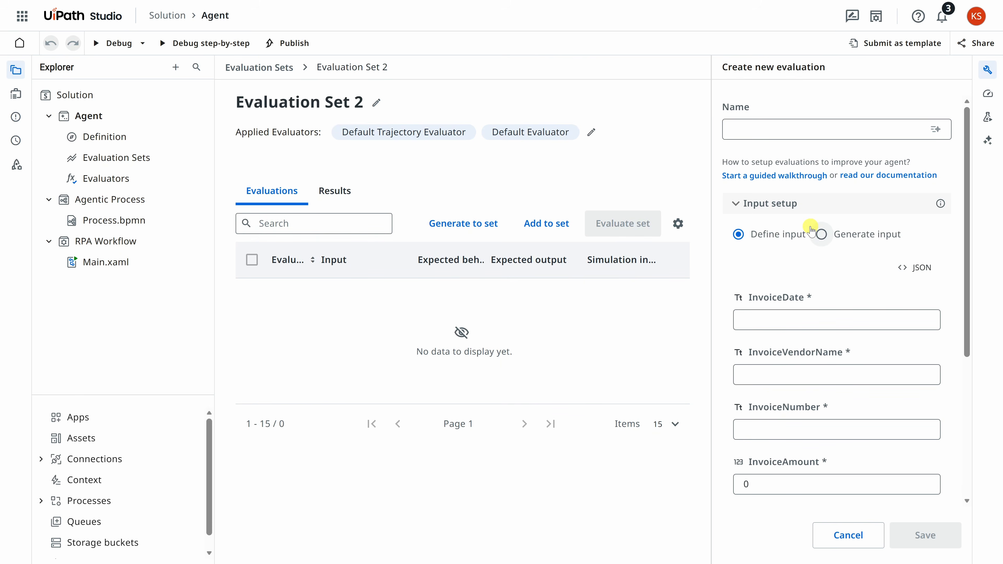
pyautogui.click(774, 130)
pyautogui.write('Approve')
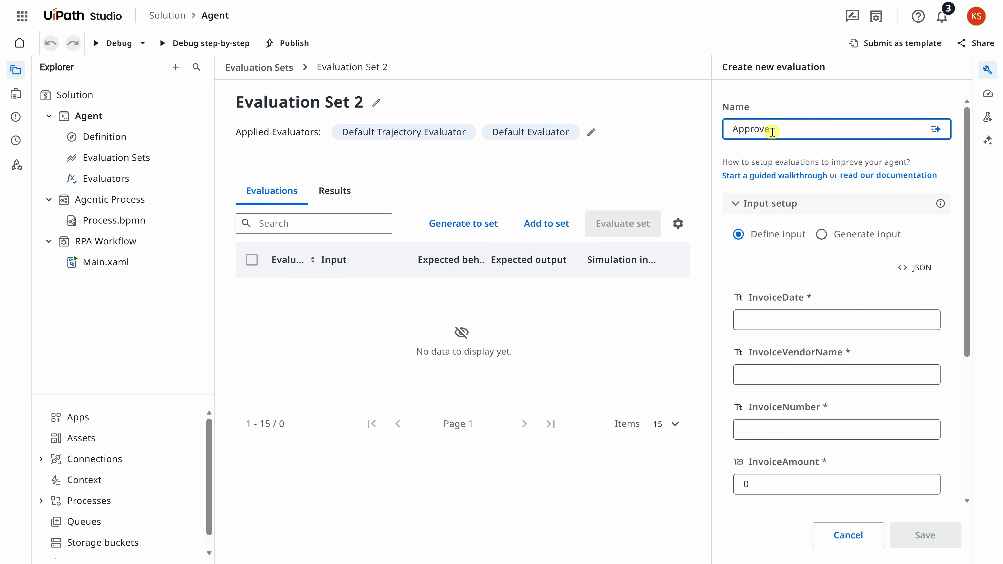
# Step: Define the Approve evaluation's inputs: InvoiceDate 2026-05-21, InvoiceVendorName Cookie Supply Co., InvoiceNumber INV005 and InvoiceAmount 480
pyautogui.scroll(-2, 804, 230)
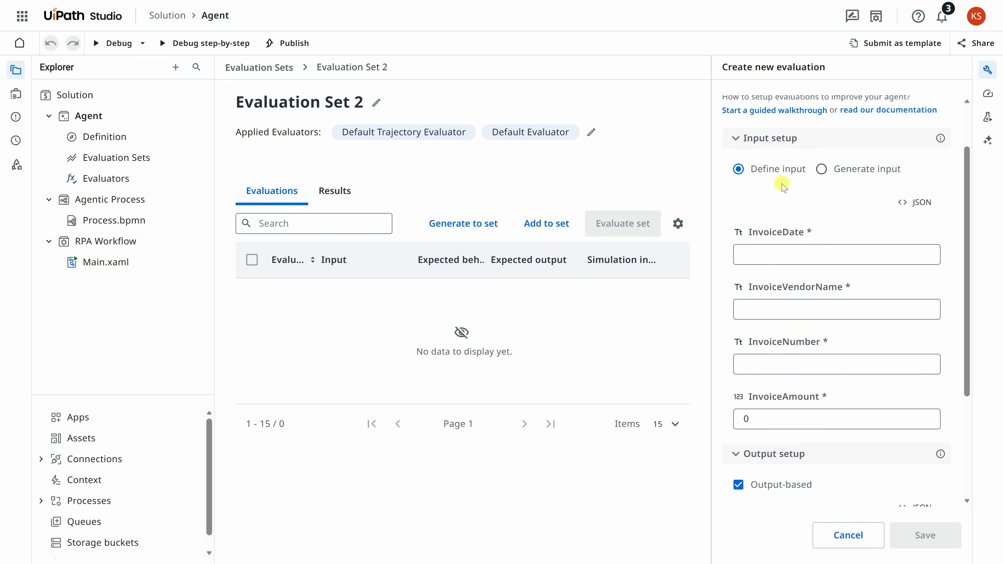
pyautogui.click(779, 255)
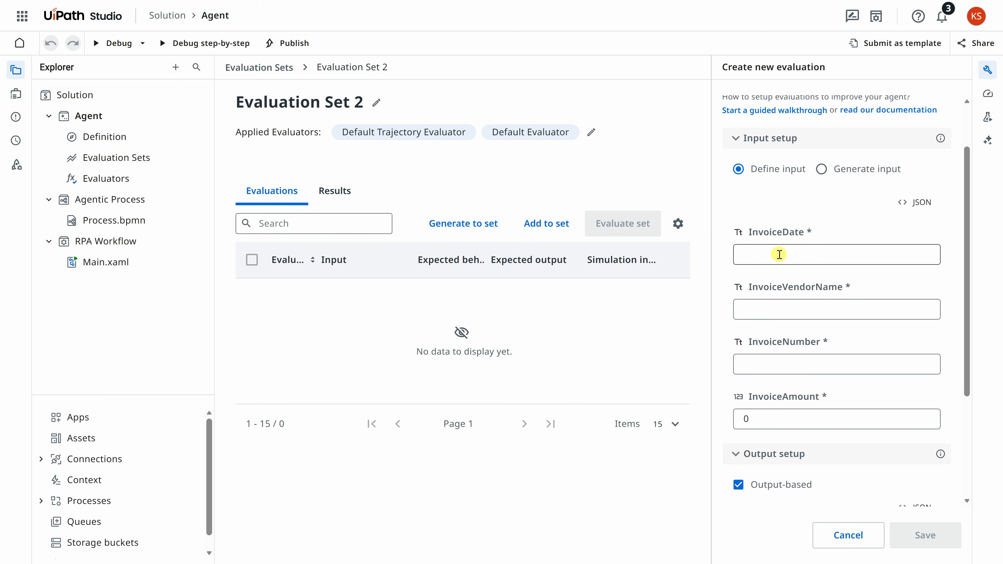
pyautogui.click(780, 253)
pyautogui.write('2026-05-21')
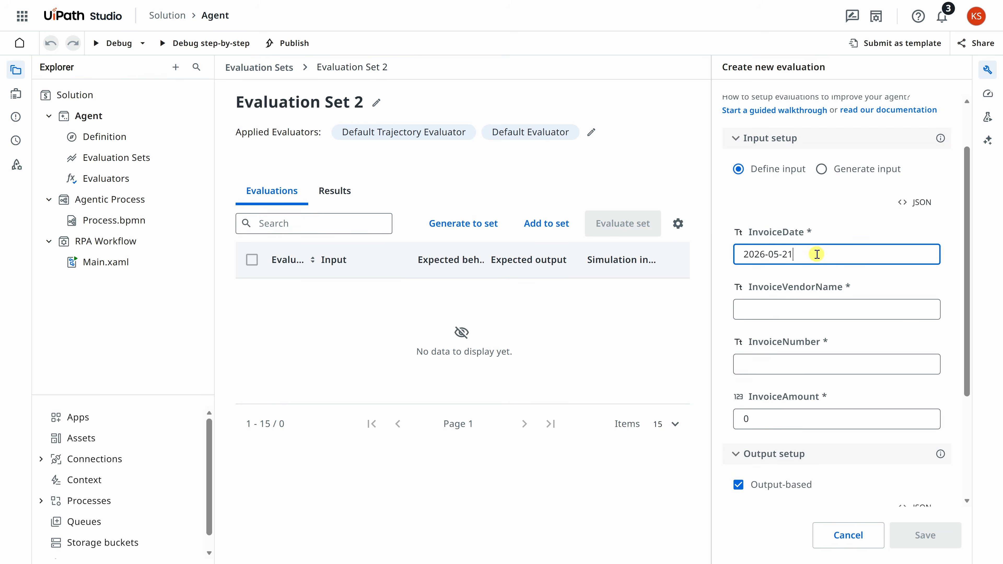
pyautogui.click(780, 309)
pyautogui.write('Cookie Supply Co.')
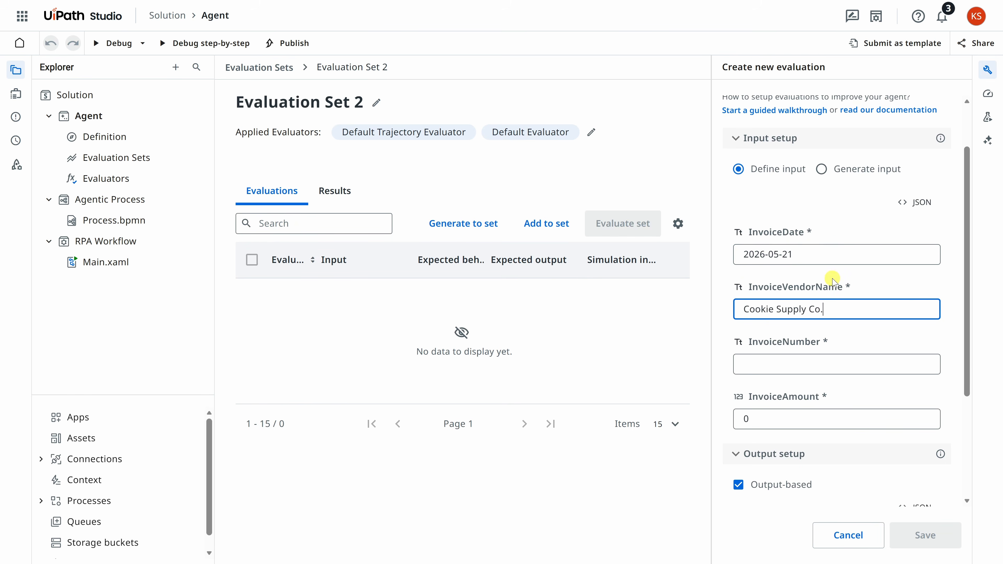
pyautogui.scroll(-2, 805, 275)
pyautogui.click(775, 297)
pyautogui.write('INV005')
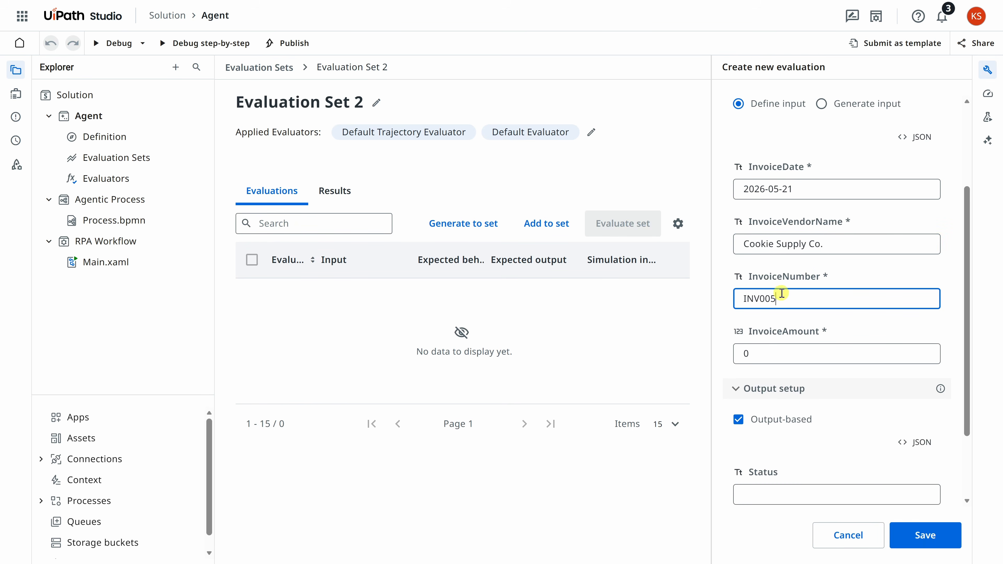
pyautogui.click(768, 351)
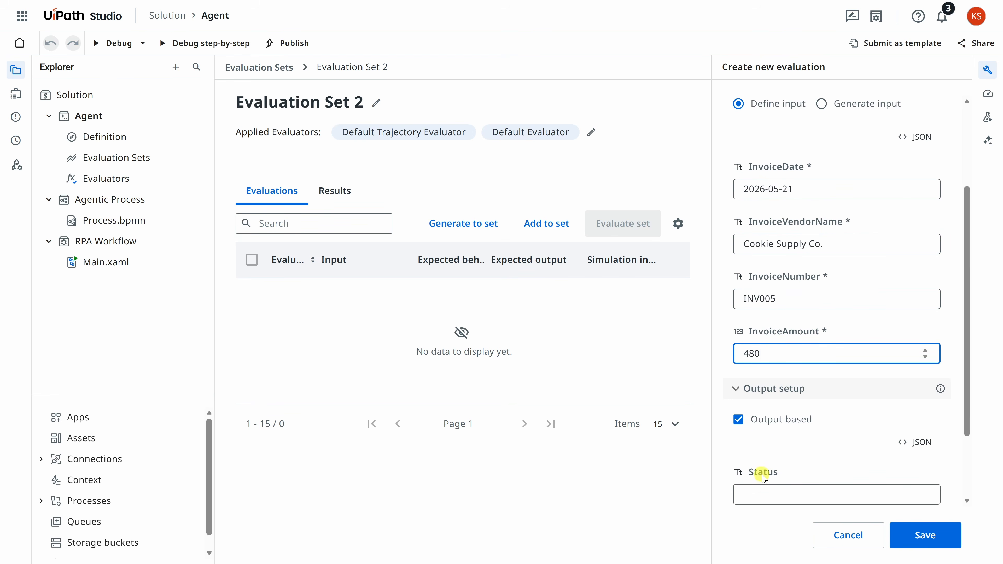
# Step: Set the expected output to Status "Approve" and Reason "Within limit", and save the Approve evaluation
pyautogui.scroll(-2, 774, 454)
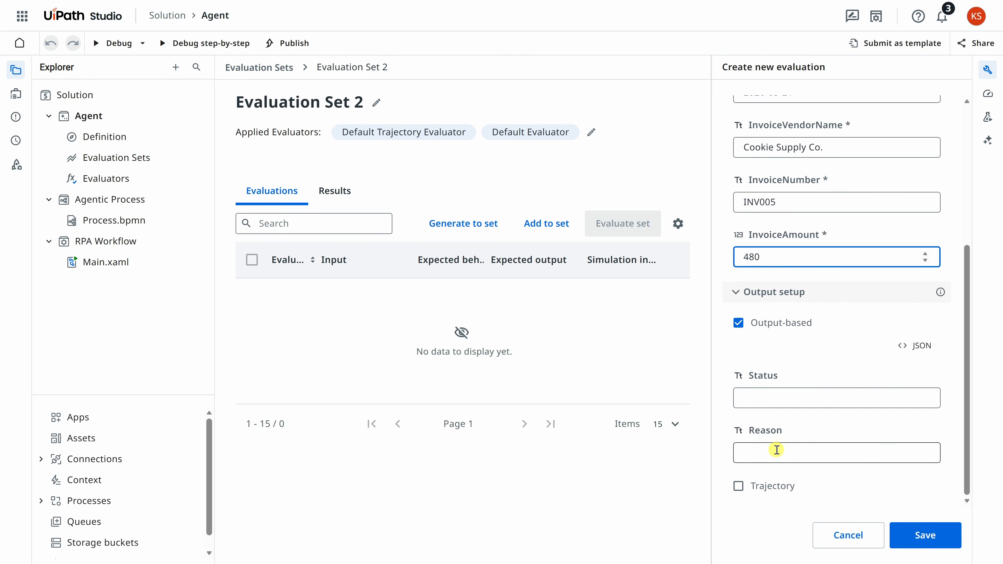
pyautogui.click(771, 397)
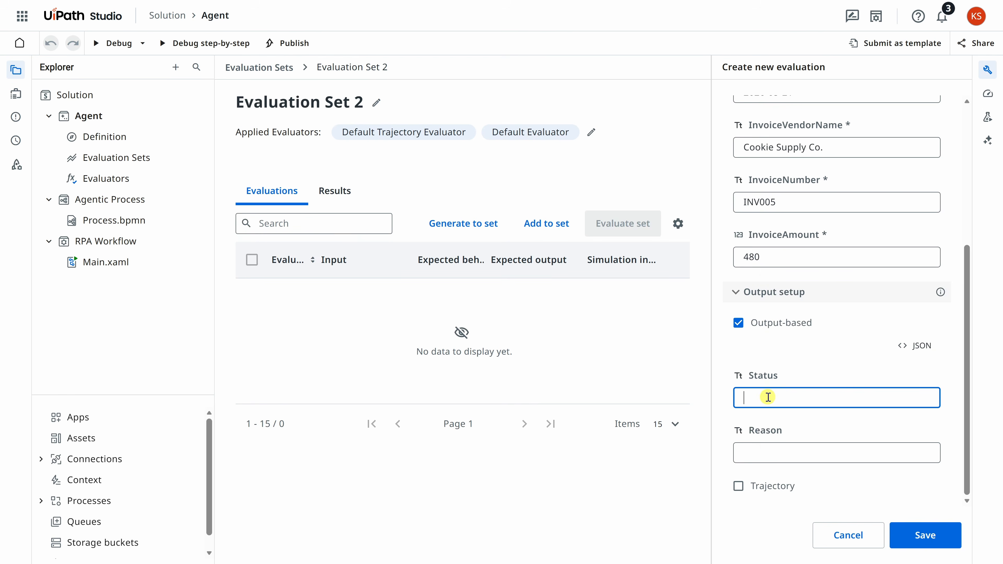
pyautogui.write('Approve')
pyautogui.click(754, 451)
pyautogui.write('Within limit')
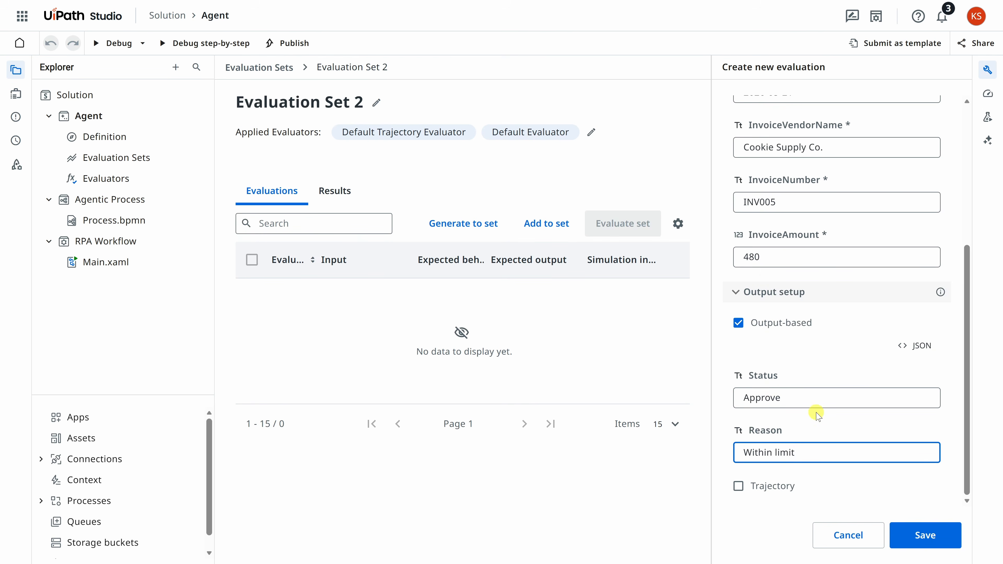
pyautogui.click(925, 536)
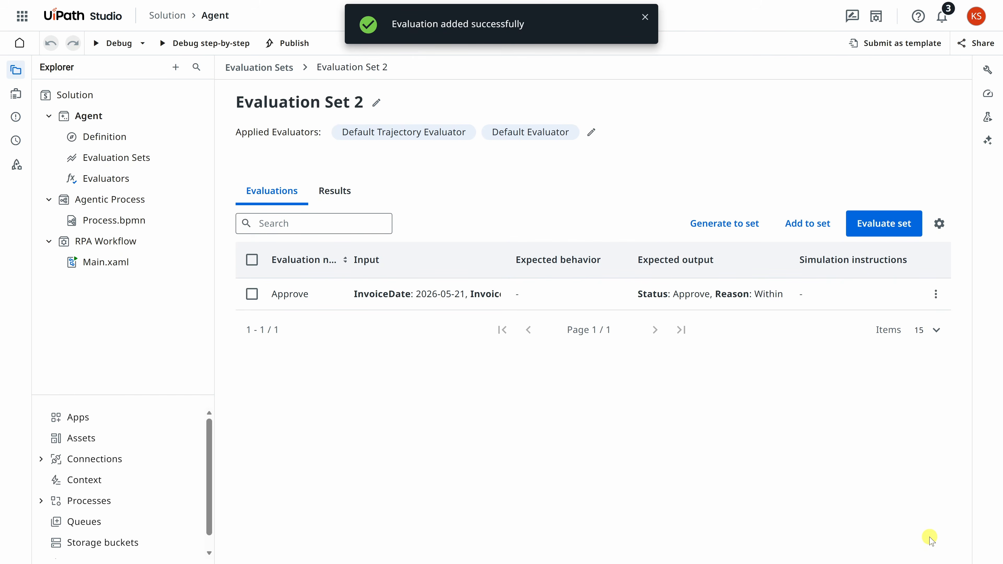
# Step: Start a second evaluation in the set and name it Review
pyautogui.click(804, 224)
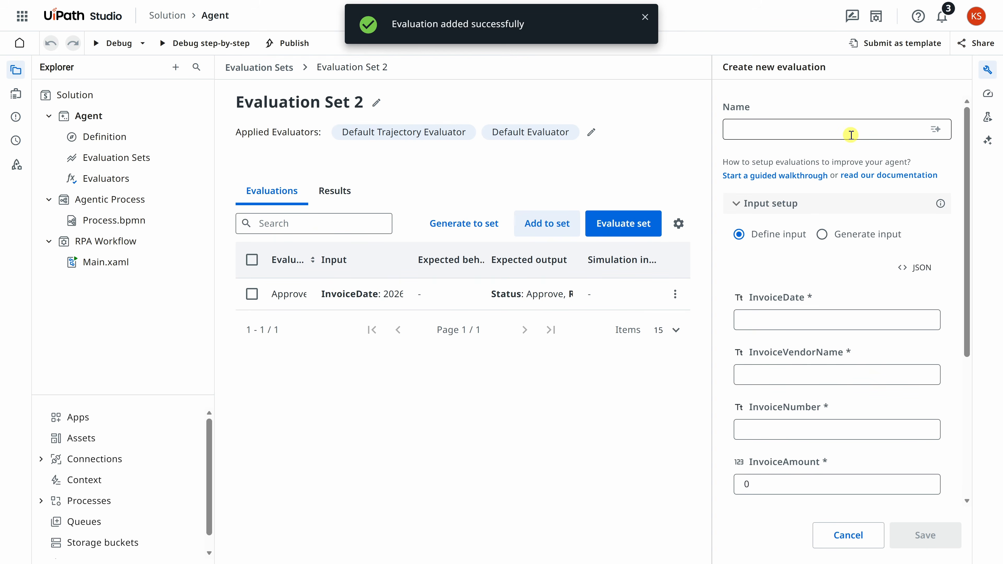
pyautogui.click(850, 135)
pyautogui.write('Review')
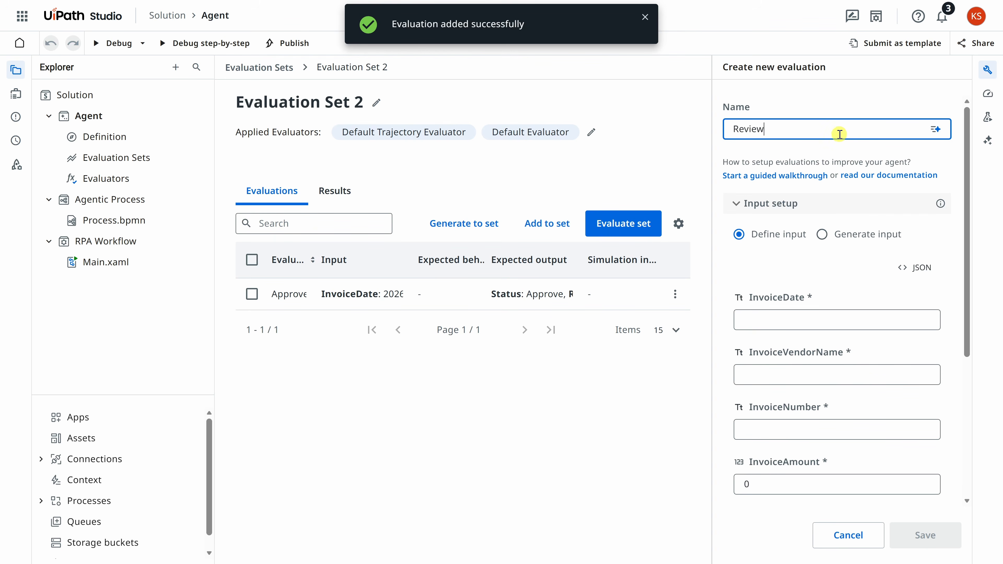
# Step: Define the Review evaluation's inputs: InvoiceDate 2026-04-30, InvoiceVendorName Cookie Supply Co., InvoiceNumber INV008 and InvoiceAmount 10000
pyautogui.scroll(-2, 805, 141)
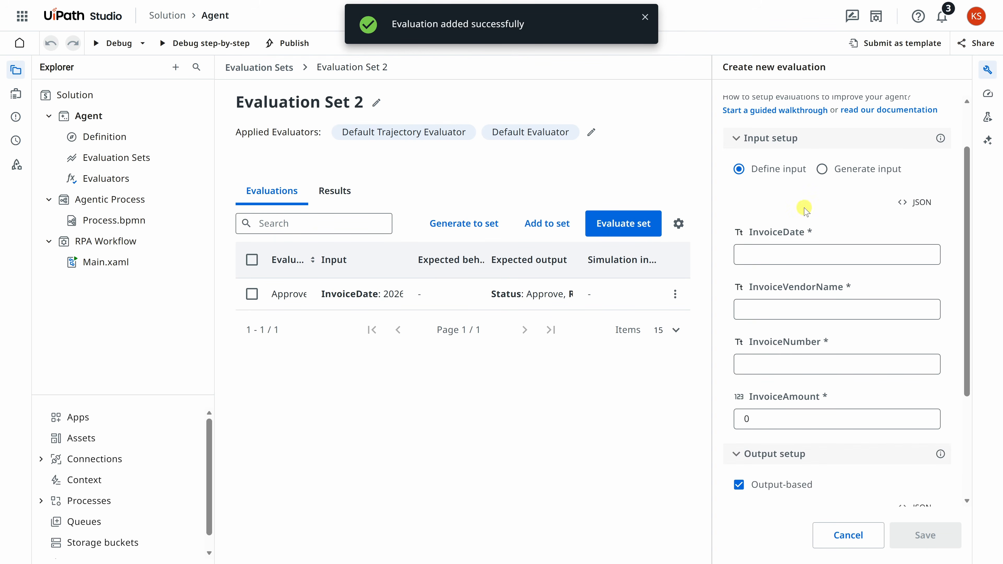
pyautogui.click(798, 256)
pyautogui.write('2026-04-30')
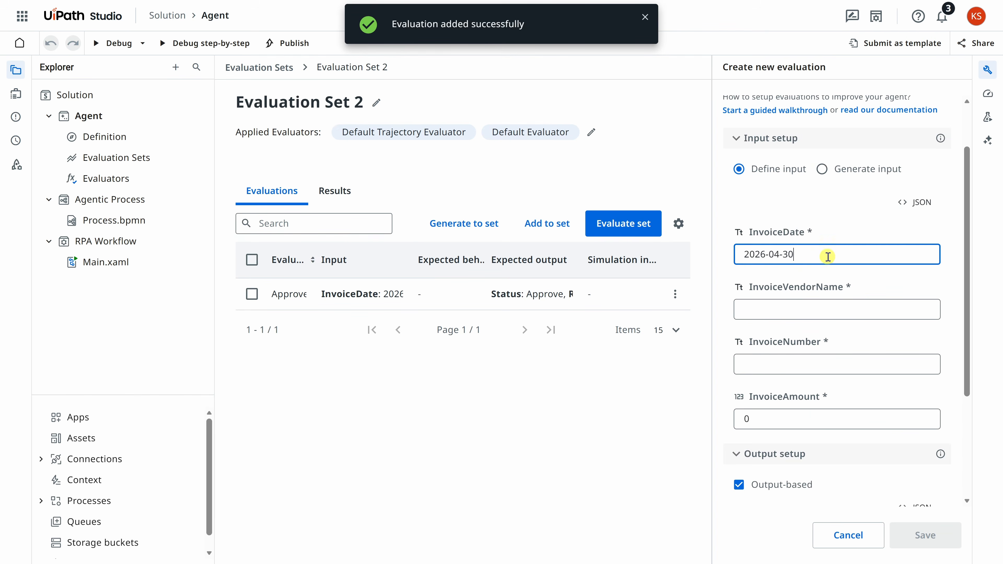
pyautogui.click(816, 308)
pyautogui.write('Cookie Supply Co.')
pyautogui.click(807, 363)
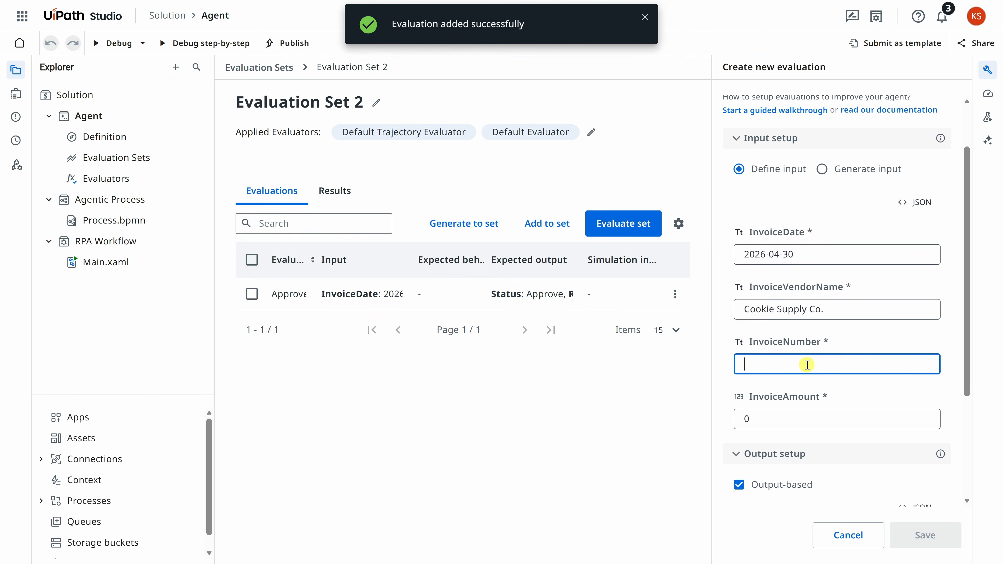
pyautogui.write('INV008')
pyautogui.press('Tab')
pyautogui.scroll(-2, 786, 333)
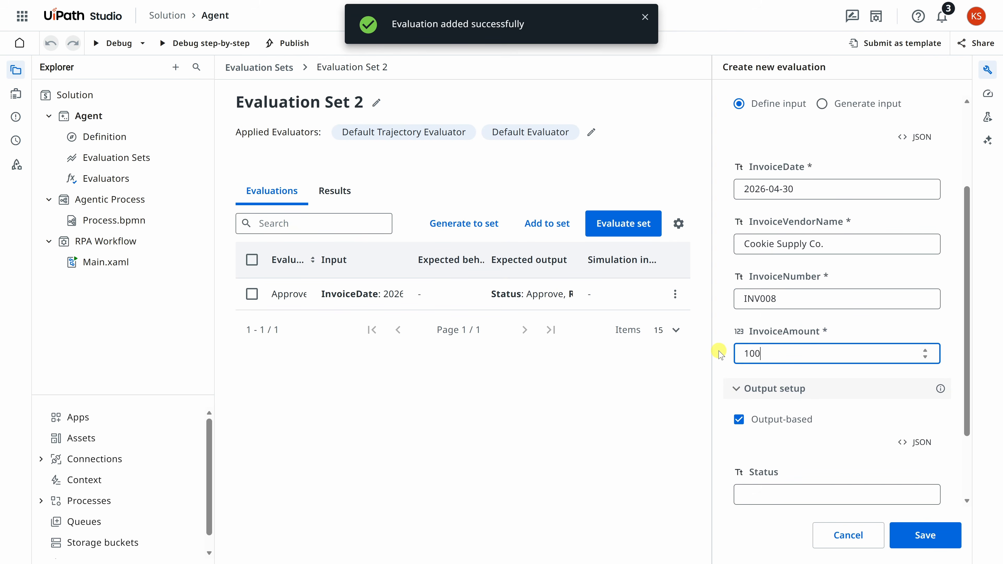
pyautogui.write('10000')
# Step: Set the expected output to Status "Review" and Reason "Over Limit", and save the Review evaluation
pyautogui.scroll(-3, 730, 348)
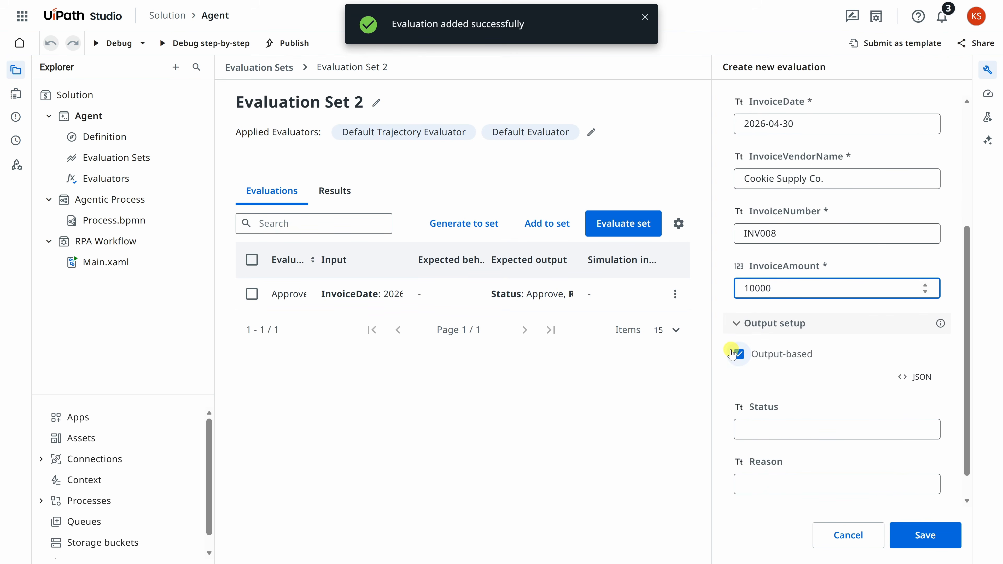
pyautogui.click(758, 398)
pyautogui.write('Review')
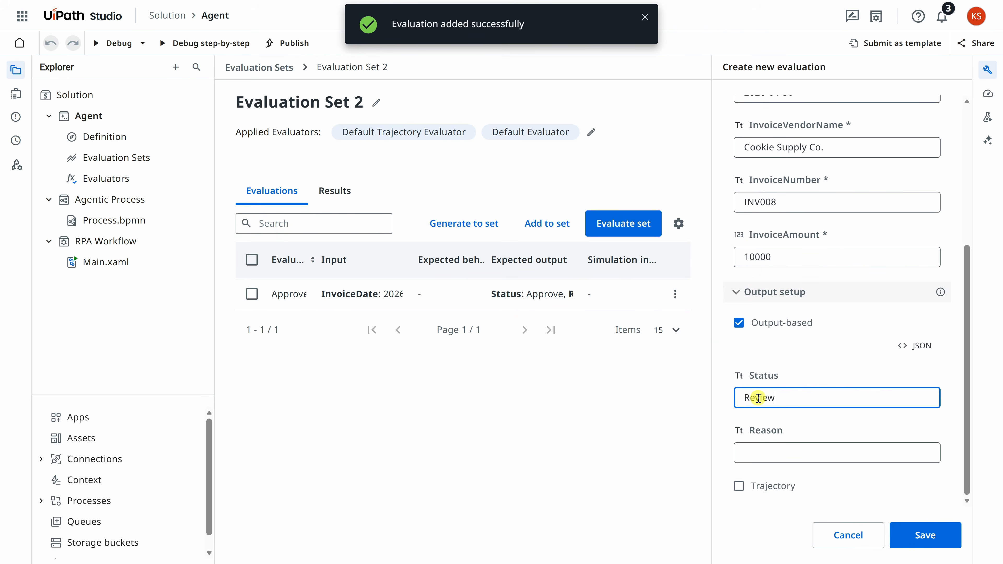
pyautogui.click(760, 453)
pyautogui.write('Over Limit')
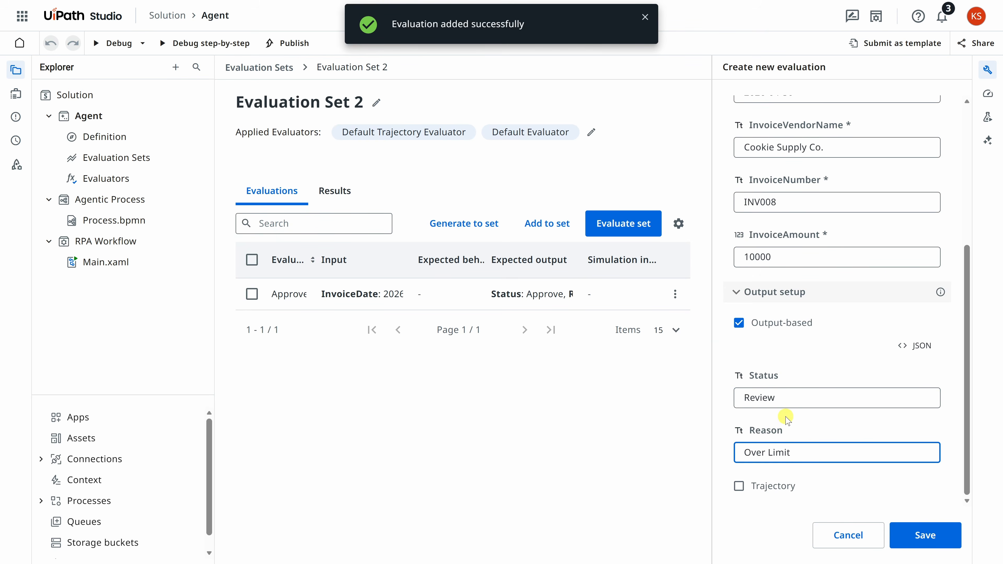
pyautogui.click(925, 538)
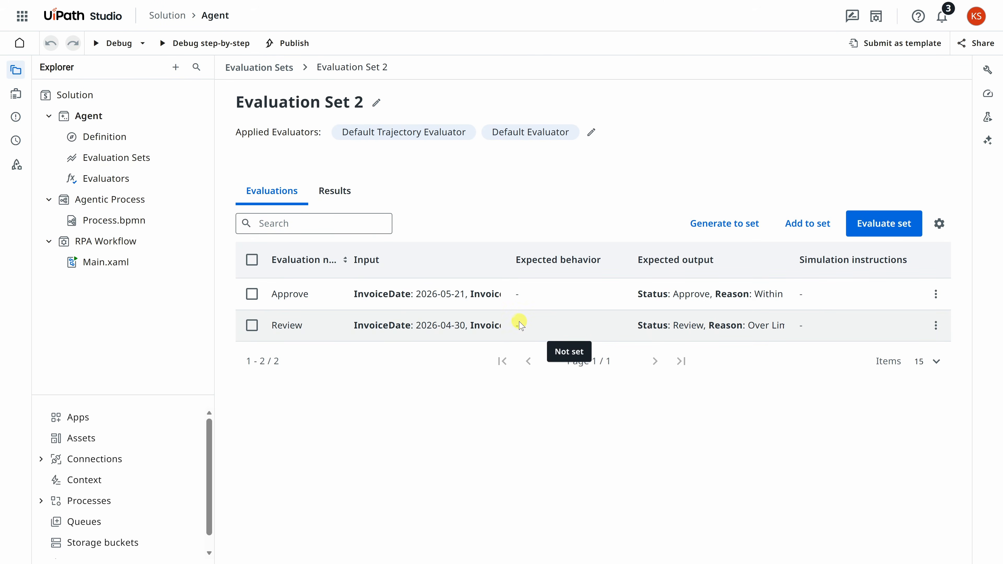
# Step: Run the whole evaluation set and examine the Review evaluation's details in the completed run
pyautogui.click(884, 225)
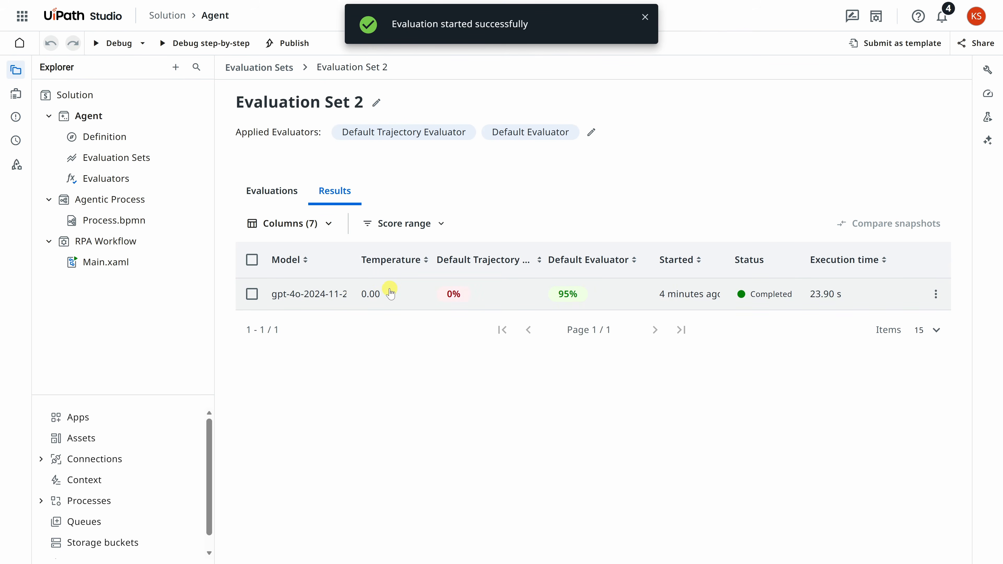
pyautogui.click(501, 296)
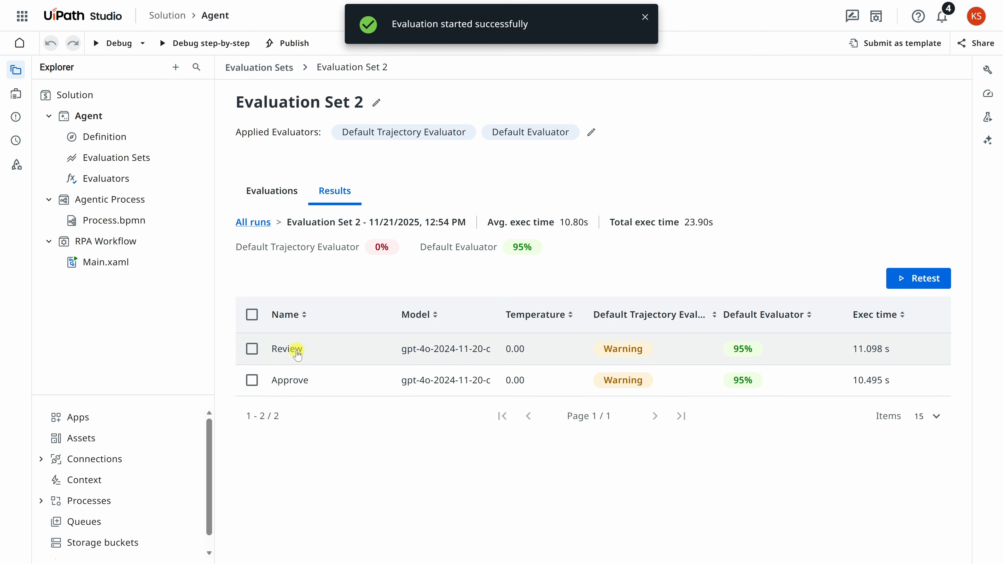
pyautogui.click(319, 351)
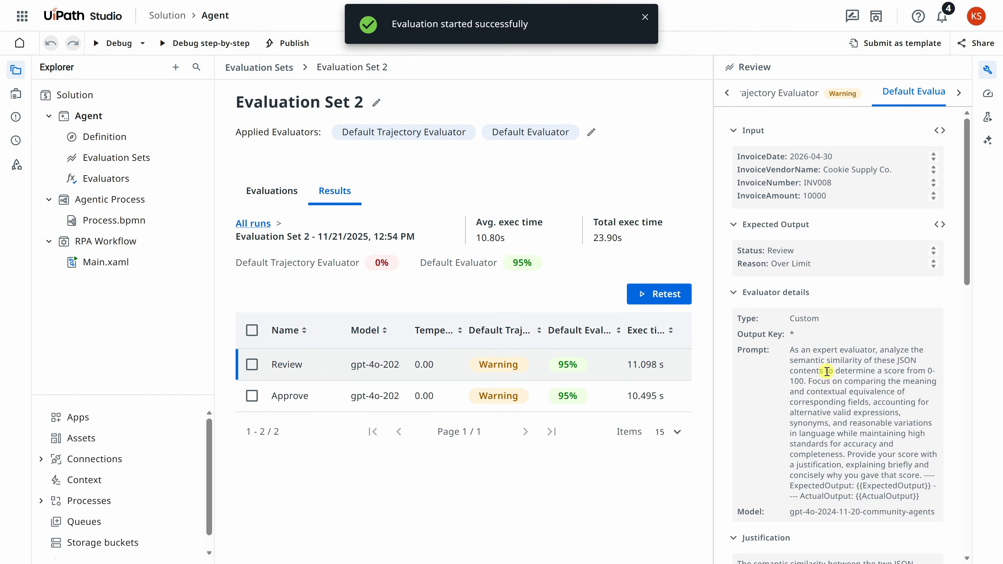
pyautogui.moveTo(731, 158); pyautogui.dragTo(843, 199)
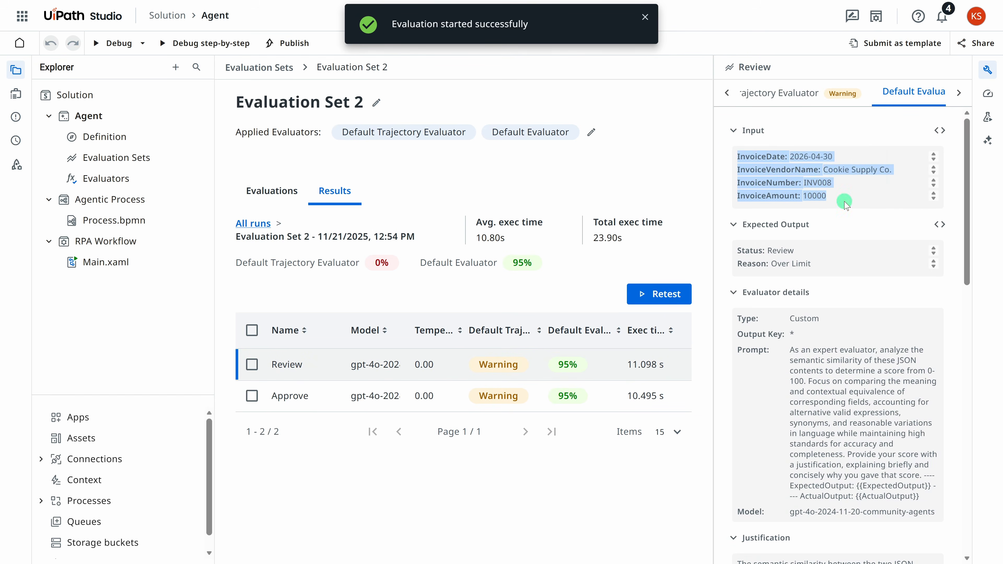
# Step: Examine the Review evaluation's inputs and expected output, and compare its expected and actual Reason and Status
pyautogui.moveTo(736, 249); pyautogui.dragTo(843, 270)
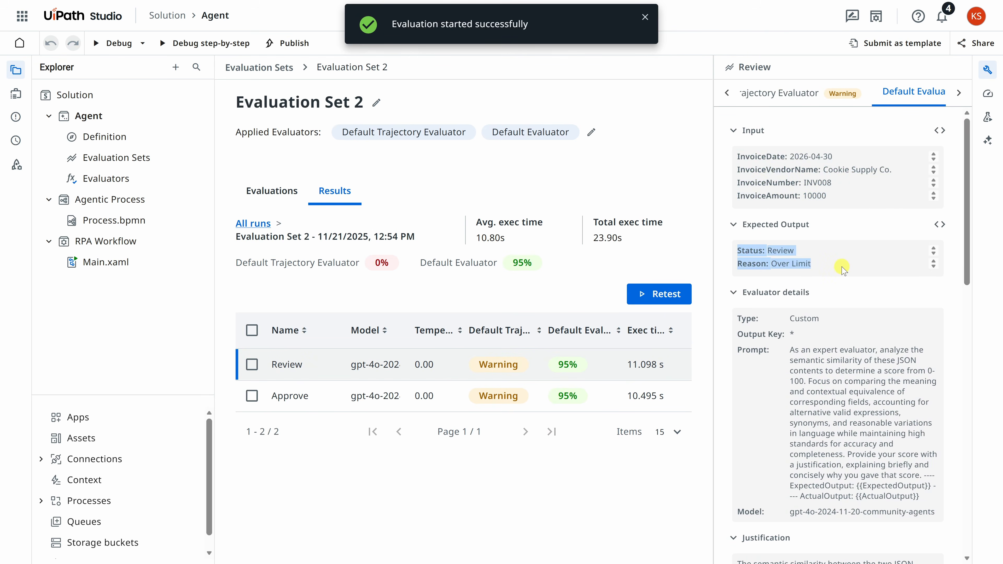
pyautogui.click(817, 264)
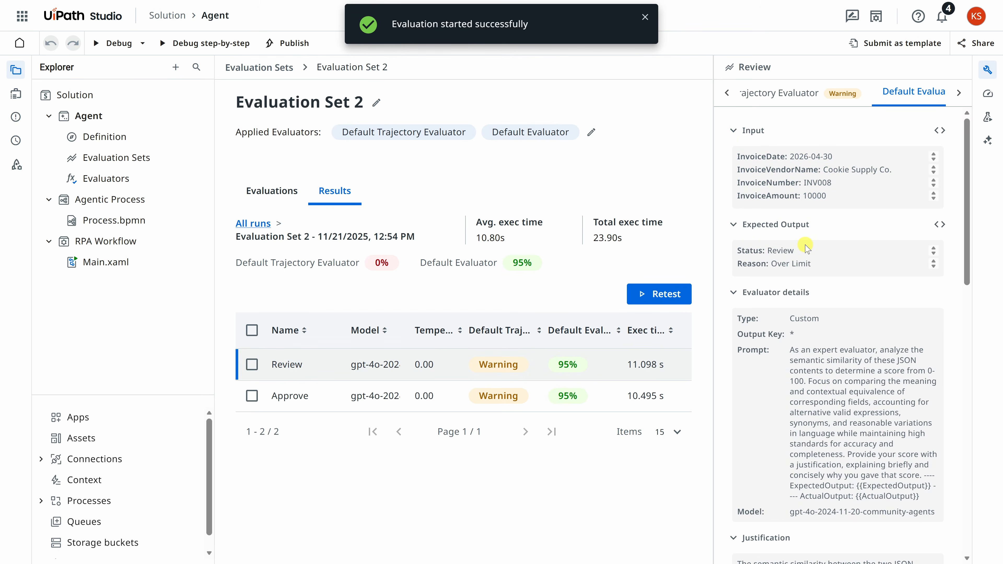
pyautogui.scroll(-10, 801, 251)
pyautogui.scroll(-2, 805, 247)
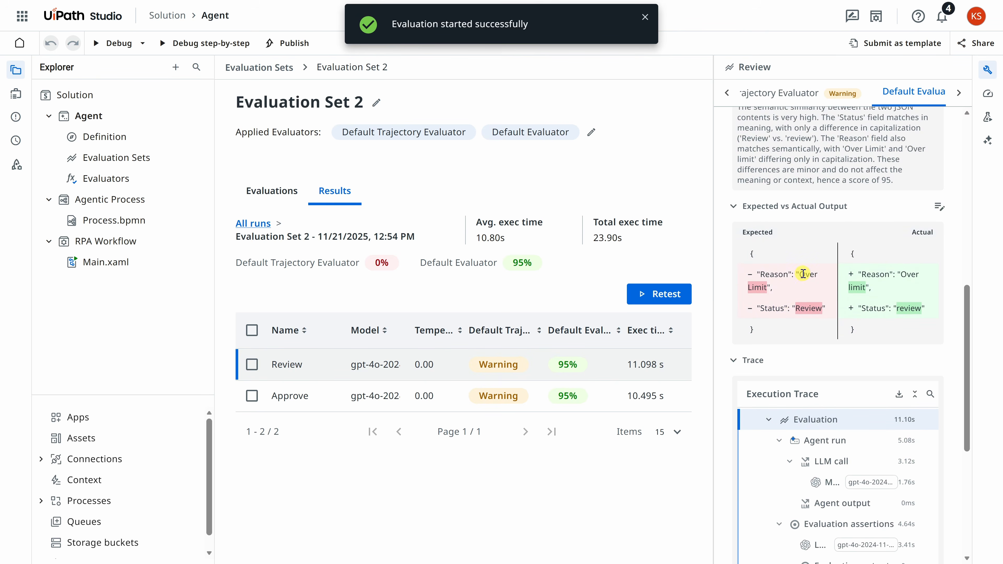
pyautogui.moveTo(800, 273); pyautogui.dragTo(886, 285)
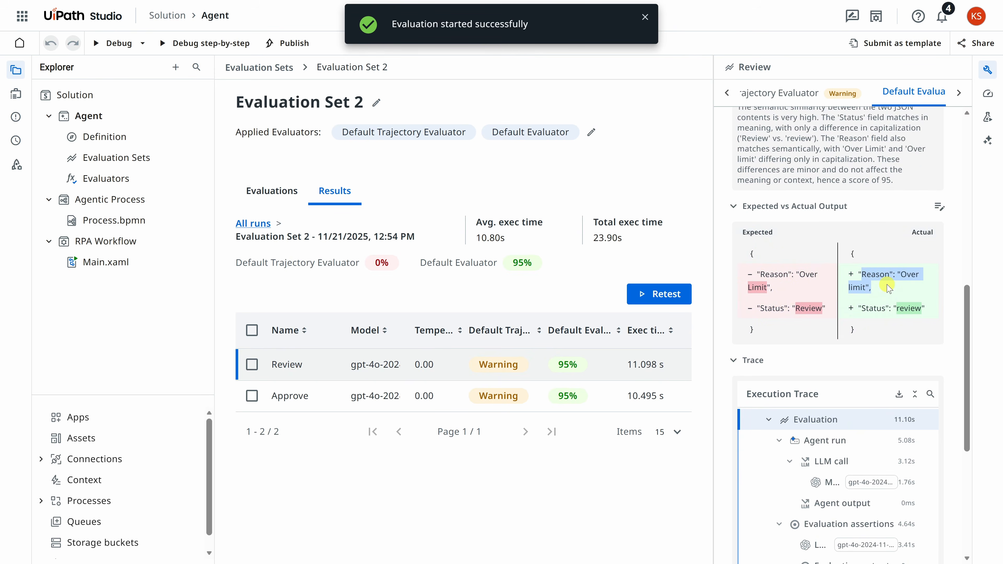
pyautogui.click(888, 288)
pyautogui.moveTo(755, 307); pyautogui.dragTo(824, 311)
pyautogui.click(870, 317)
pyautogui.click(864, 312)
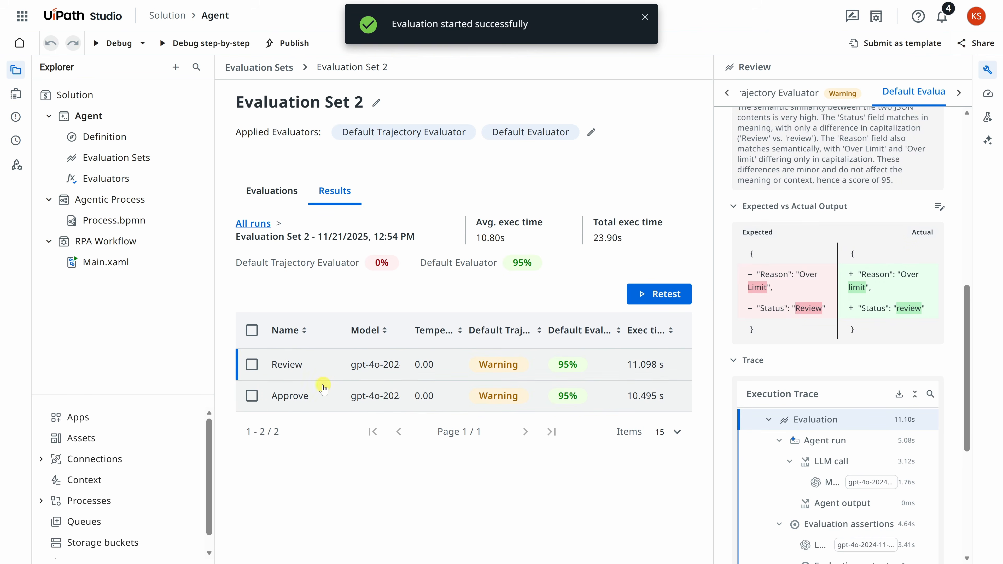
# Step: Open the Approve evaluation's result and compare its expected and actual output
pyautogui.click(322, 395)
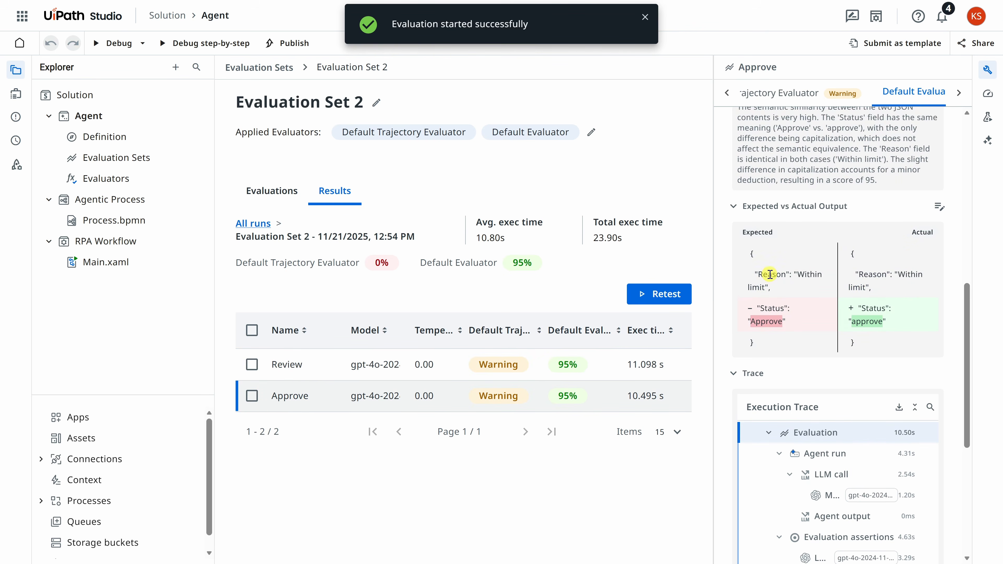
pyautogui.moveTo(767, 274); pyautogui.dragTo(877, 311)
pyautogui.click(878, 310)
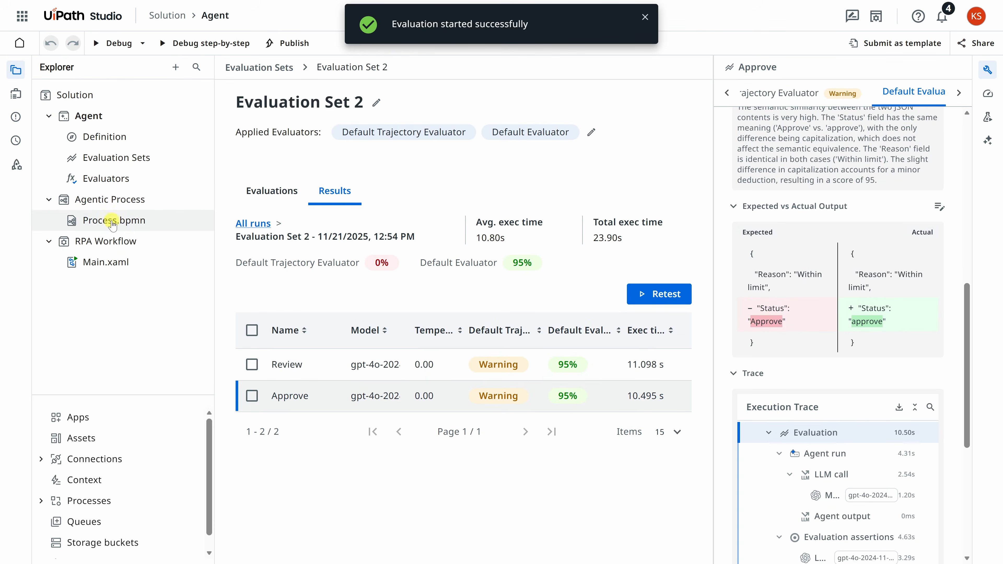
# Step: In Process.bpmn, add an exclusive gateway after the Invoice Decision Agent task and name it "Approve or Review"
pyautogui.click(128, 228)
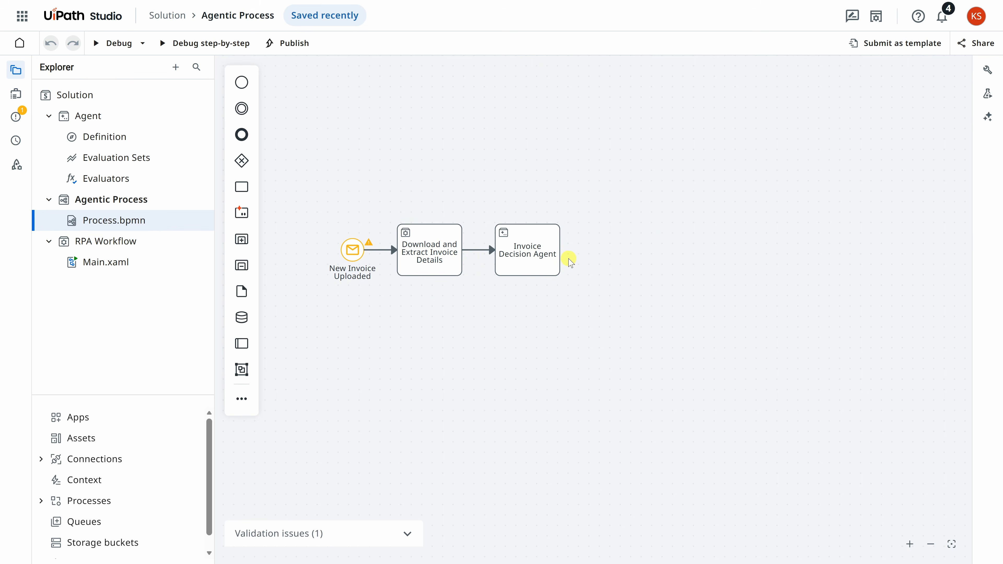
pyautogui.click(540, 237)
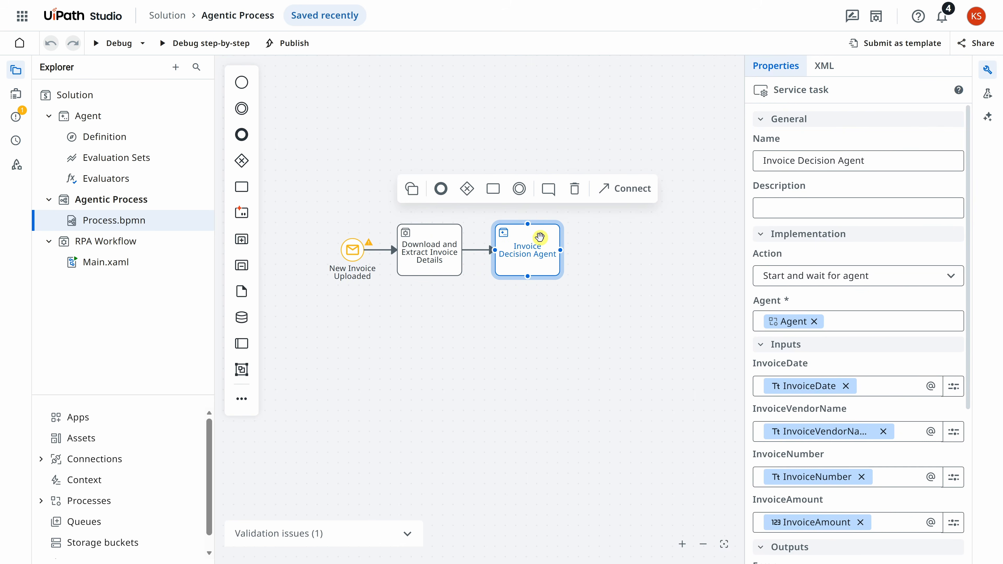
pyautogui.click(467, 190)
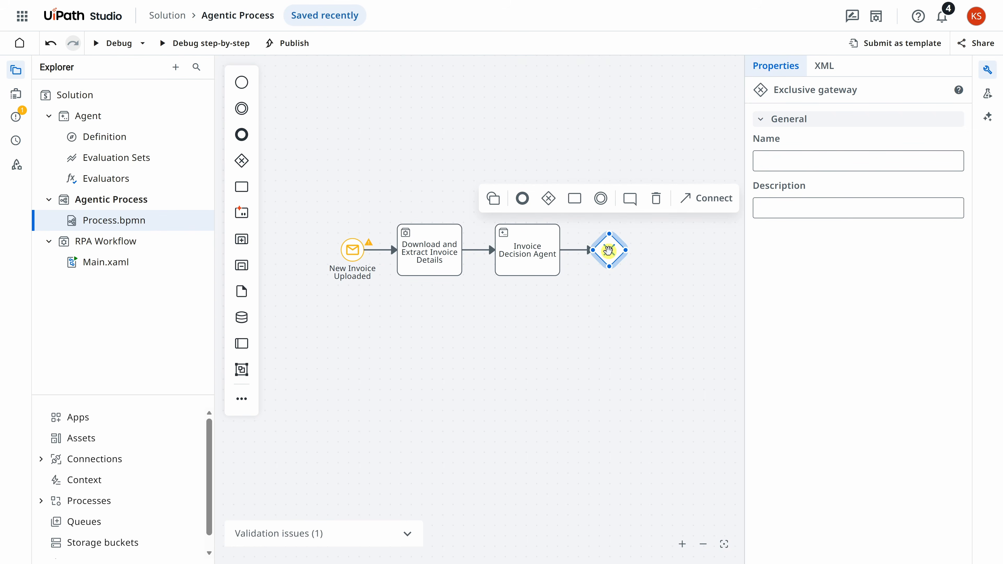
pyautogui.click(822, 160)
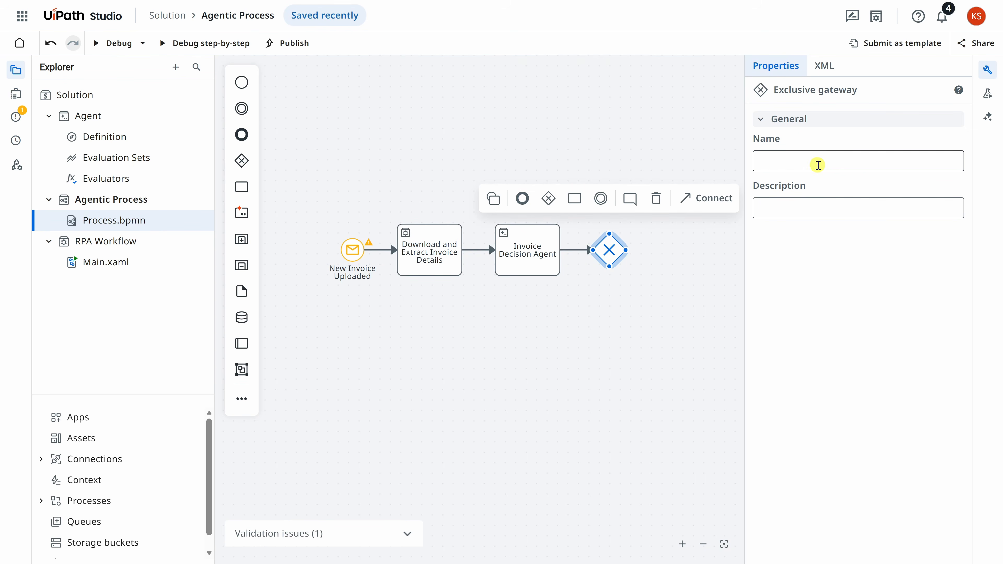
pyautogui.write('Approve or Review')
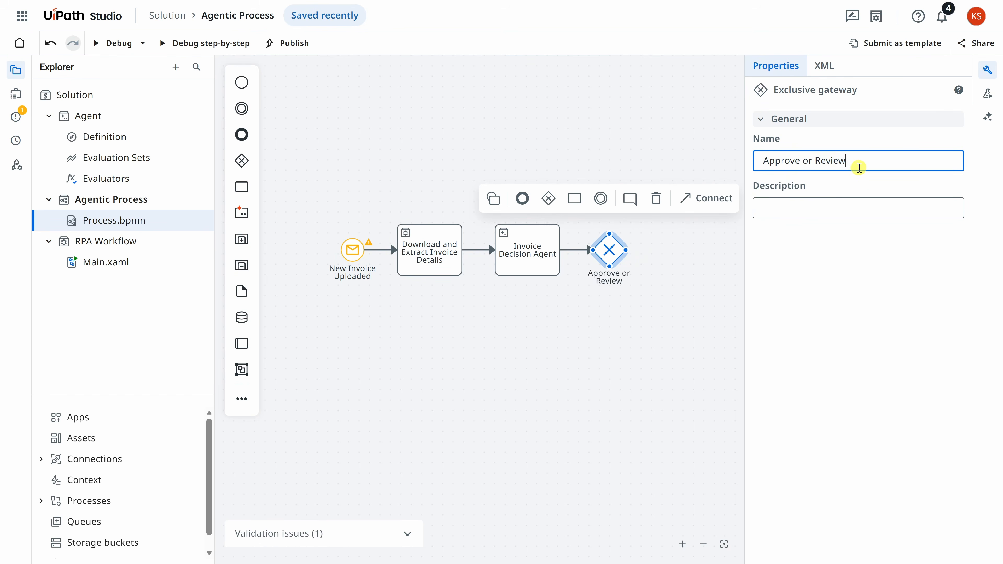
# Step: Add a task after the Approve or Review gateway and name it "Approve"
pyautogui.moveTo(624, 256)
pyautogui.click(574, 198)
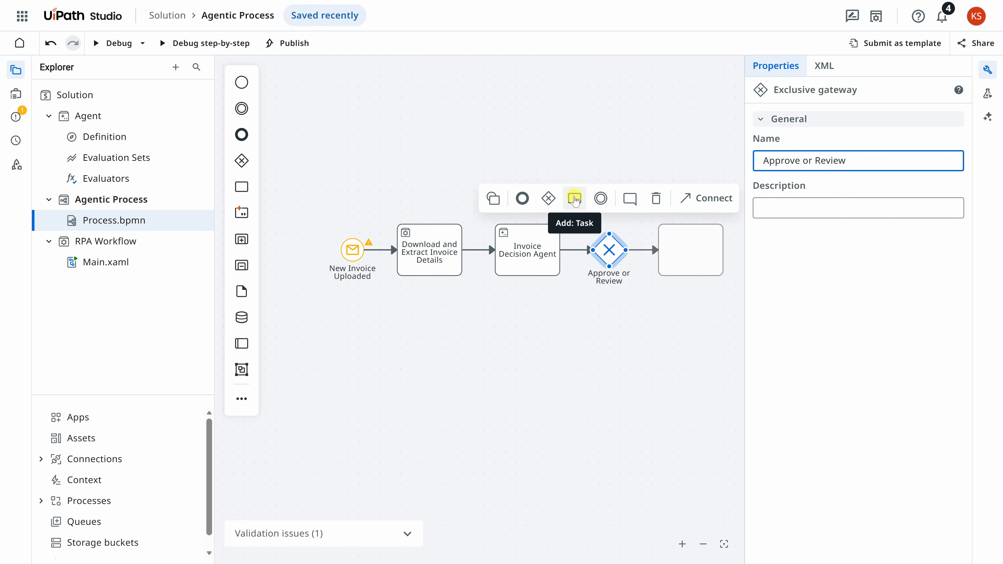
pyautogui.click(575, 199)
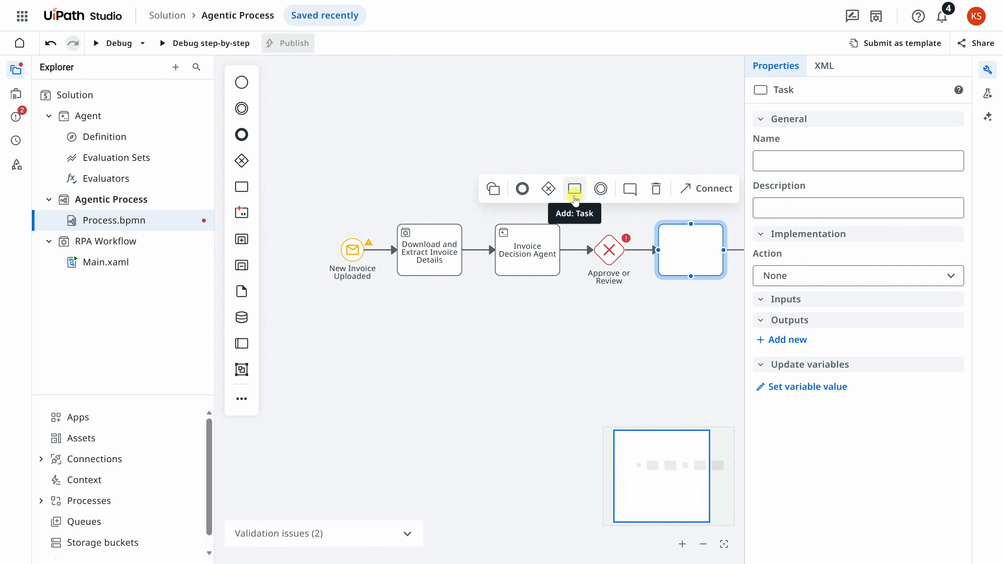
pyautogui.click(788, 162)
pyautogui.write('Approve')
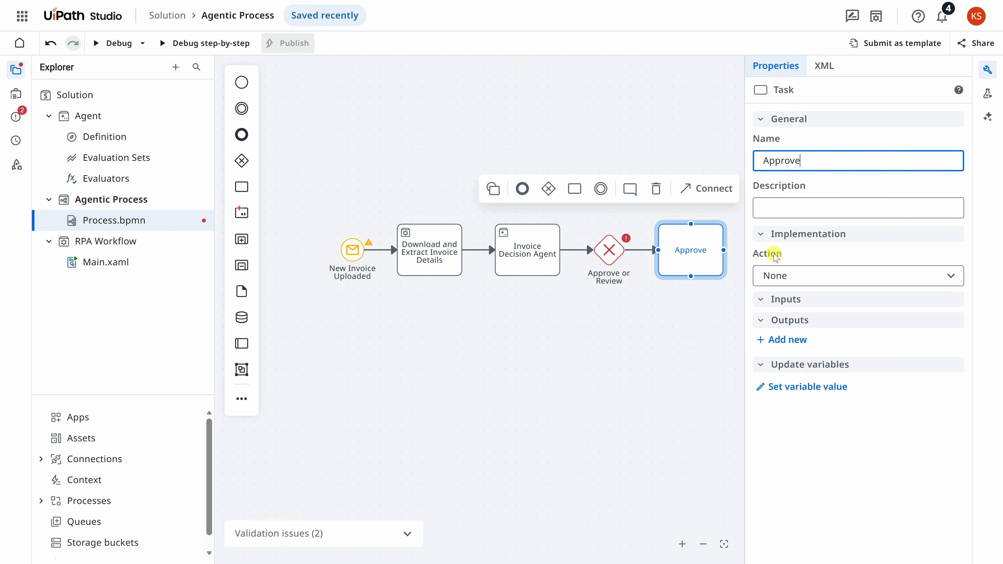
# Step: Set the Approve task to execute a connector activity using Google Drive's Move File or Folder
pyautogui.click(804, 277)
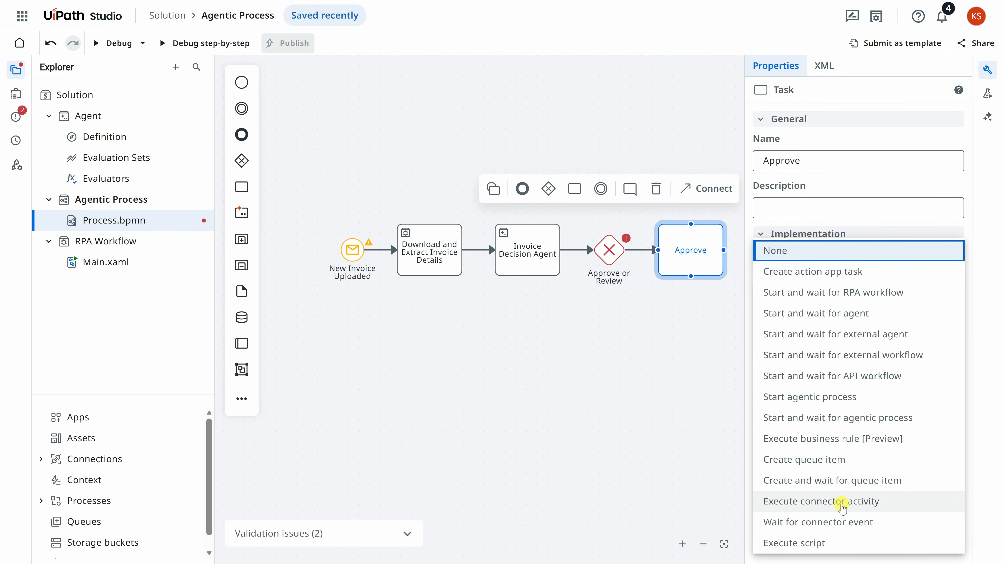
pyautogui.click(842, 502)
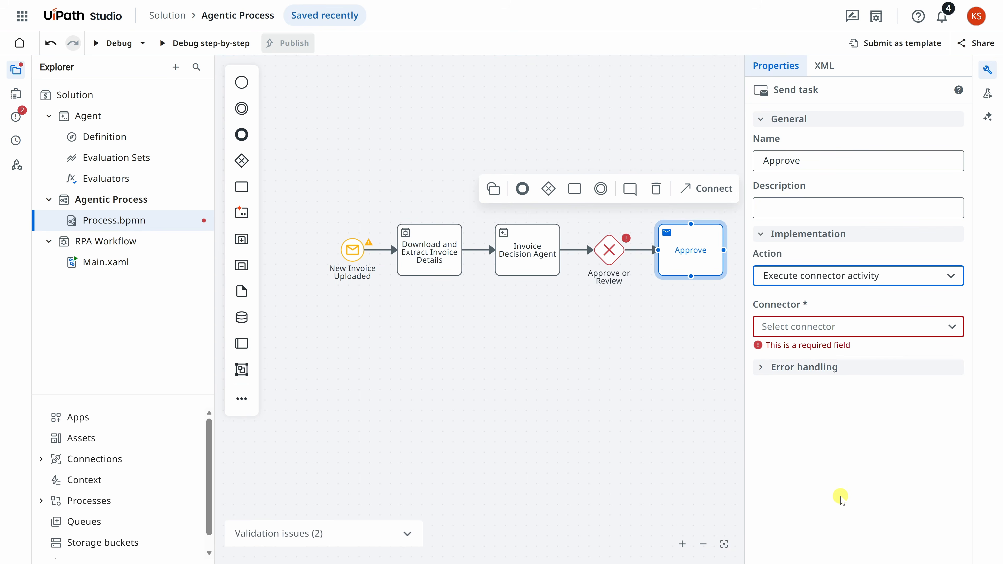
pyautogui.click(819, 326)
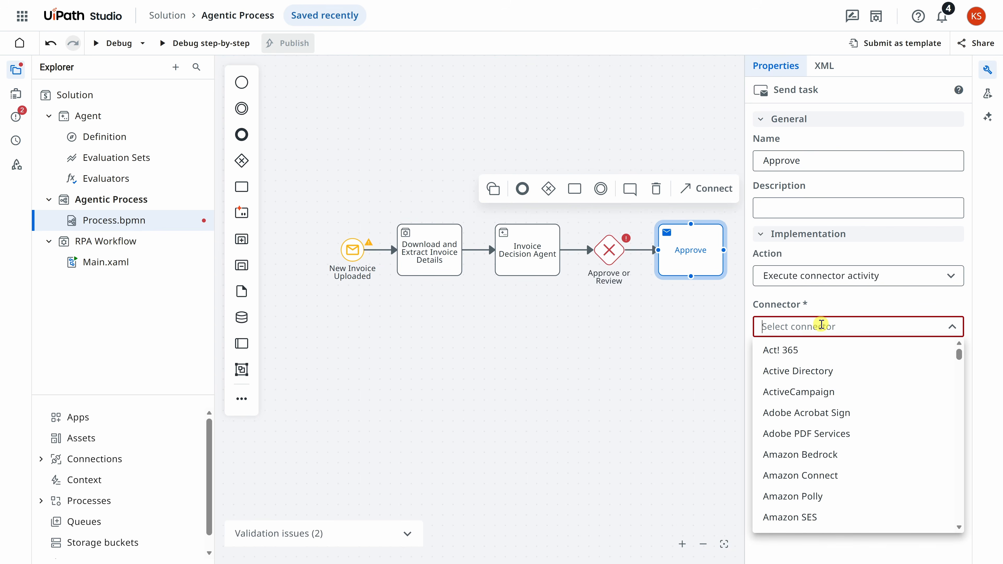
pyautogui.write('google drive')
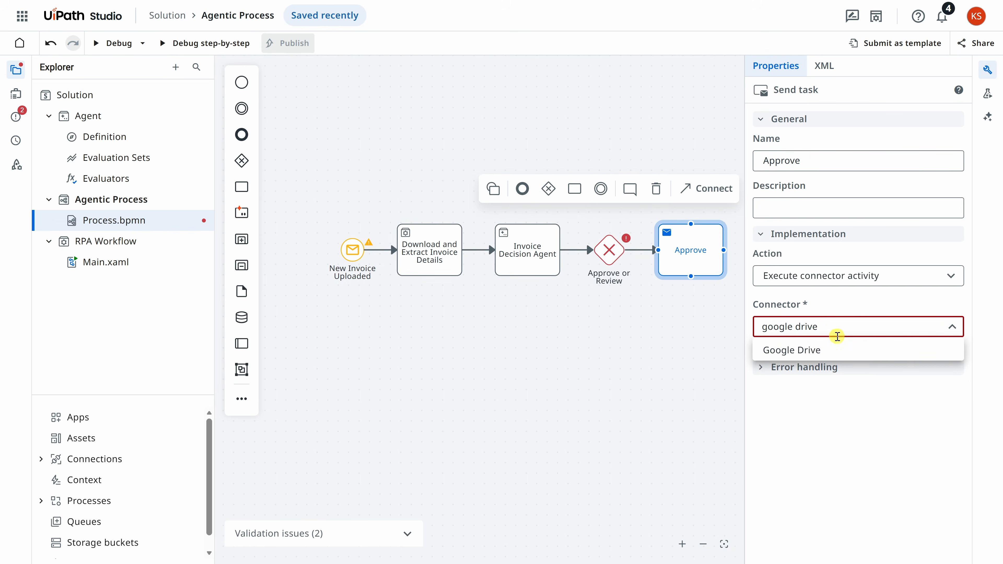
pyautogui.click(820, 350)
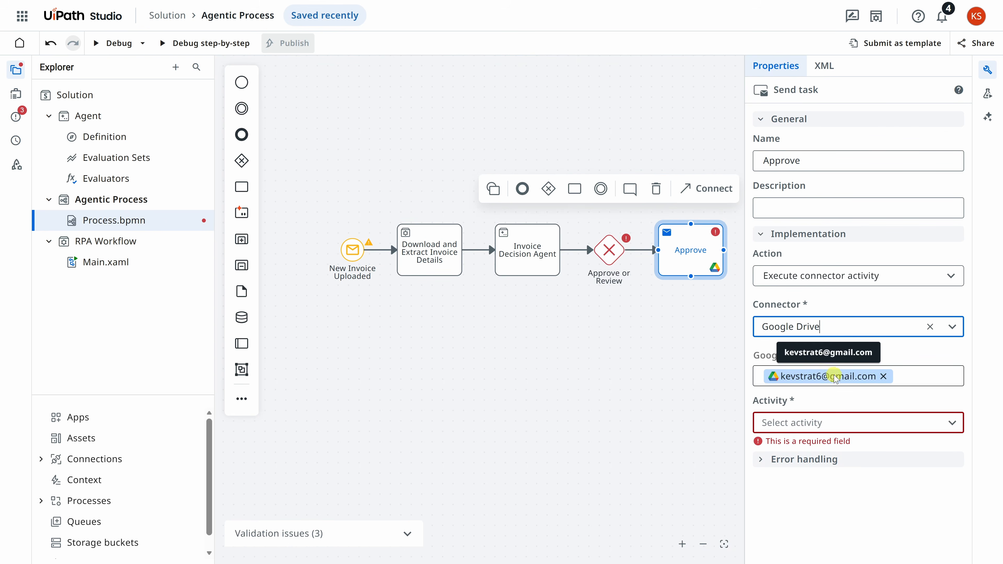
pyautogui.click(846, 416)
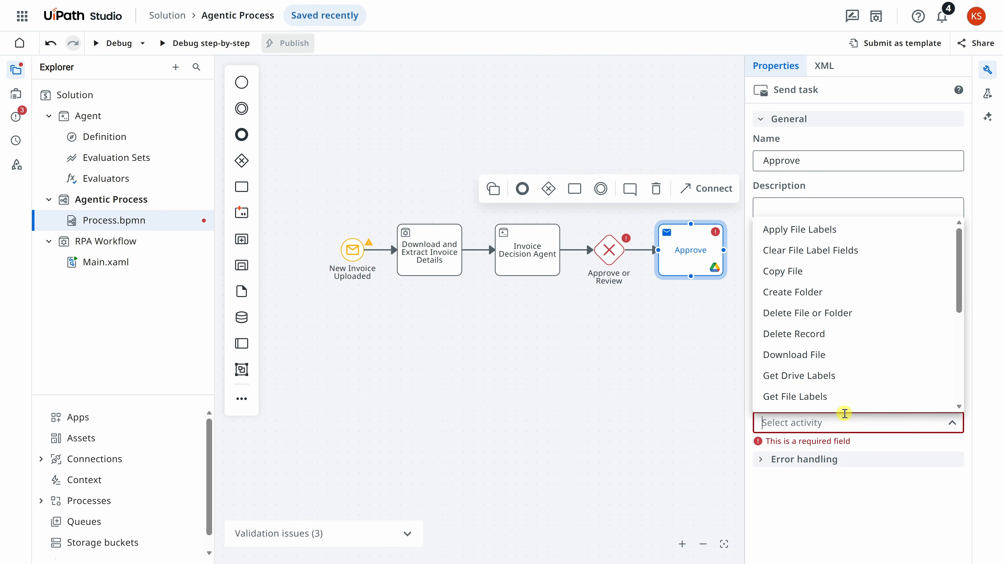
pyautogui.scroll(-5, 862, 331)
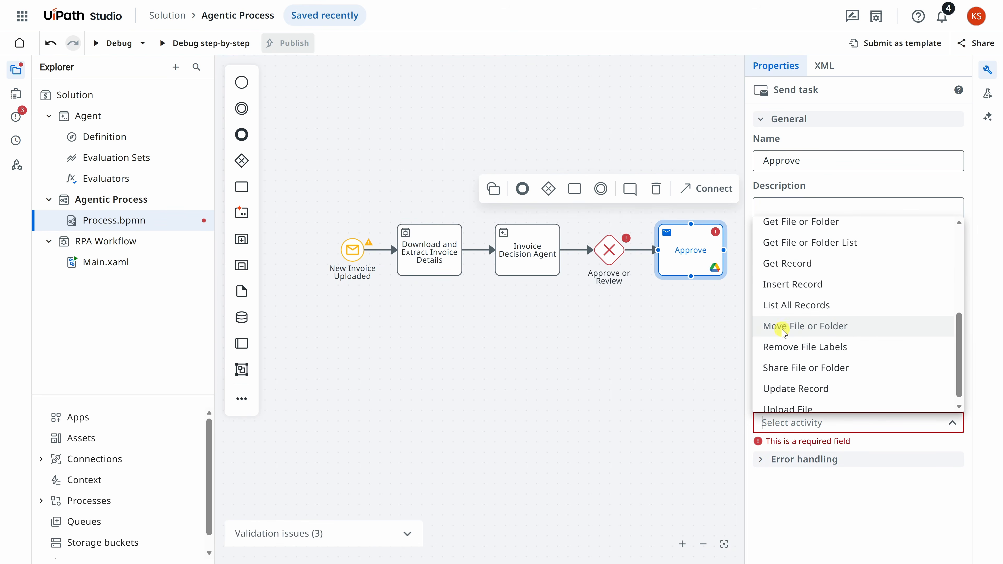
pyautogui.click(847, 330)
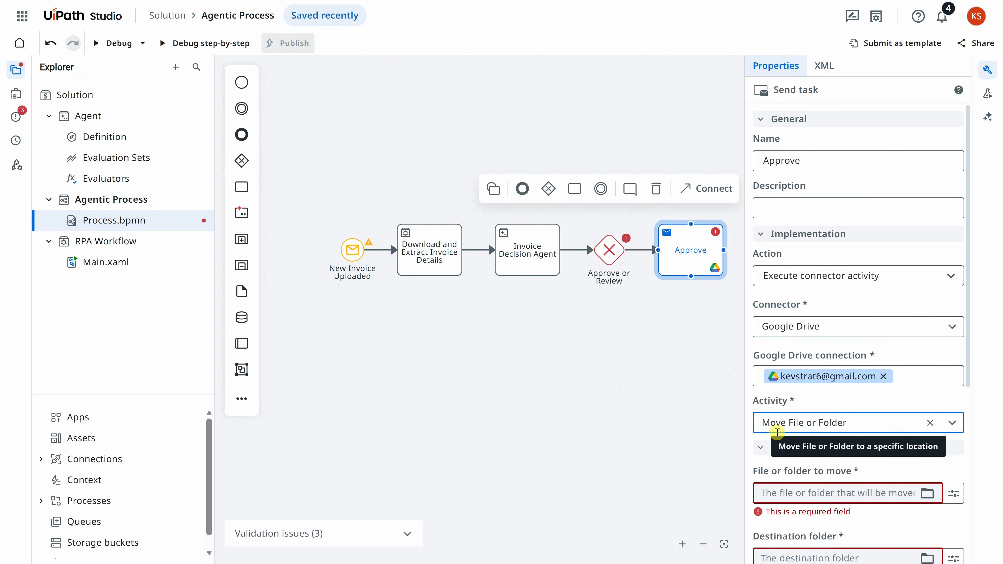
# Step: Set the Approve task's file or folder to move to the FileId variable from New Invoice Uploaded
pyautogui.scroll(-3, 781, 426)
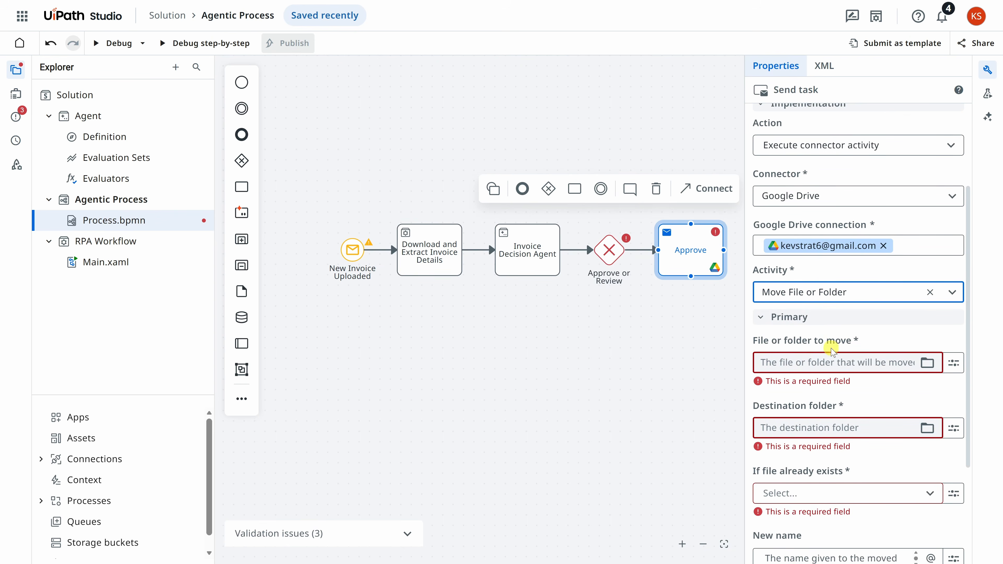
pyautogui.click(822, 365)
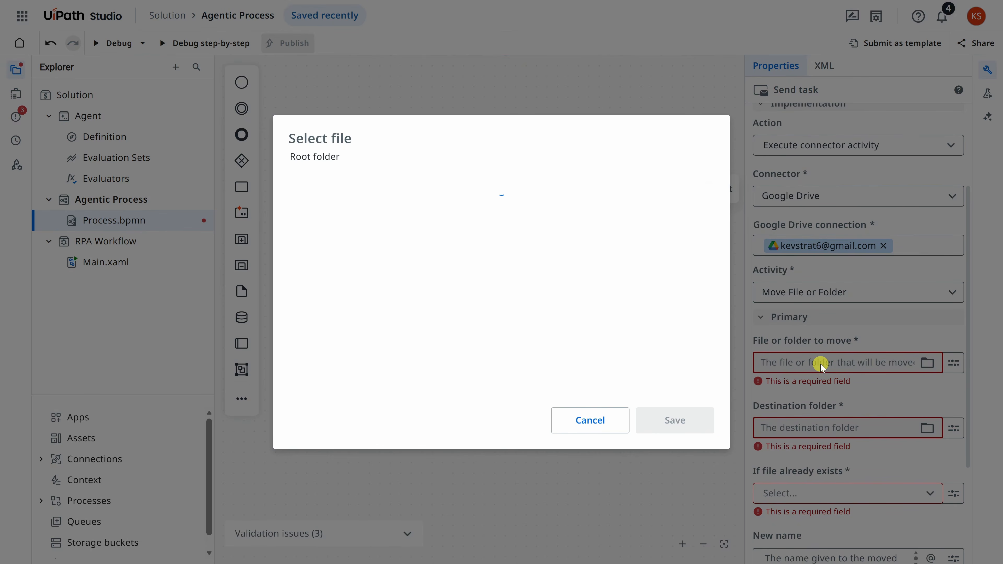
pyautogui.click(596, 420)
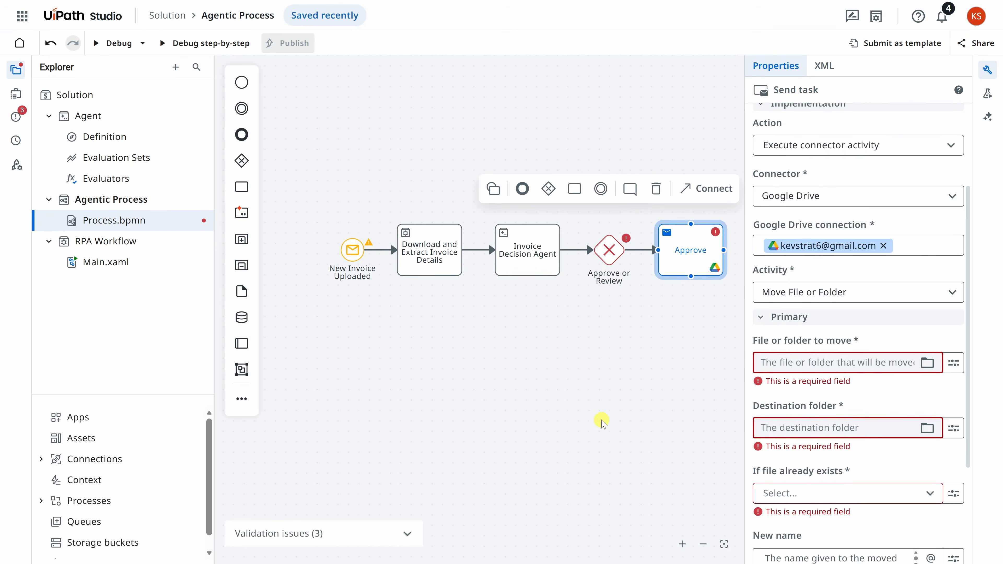
pyautogui.click(955, 363)
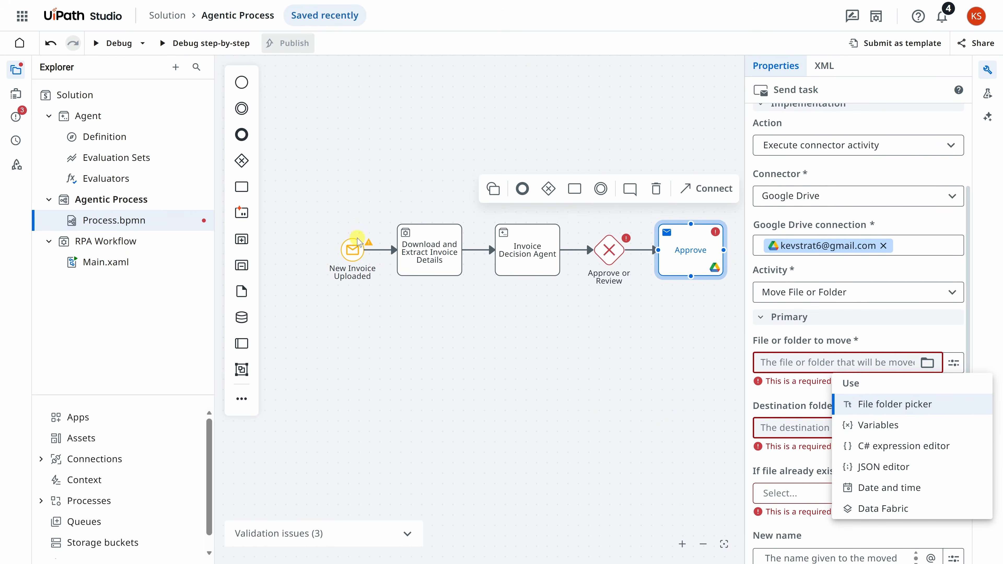
pyautogui.click(923, 431)
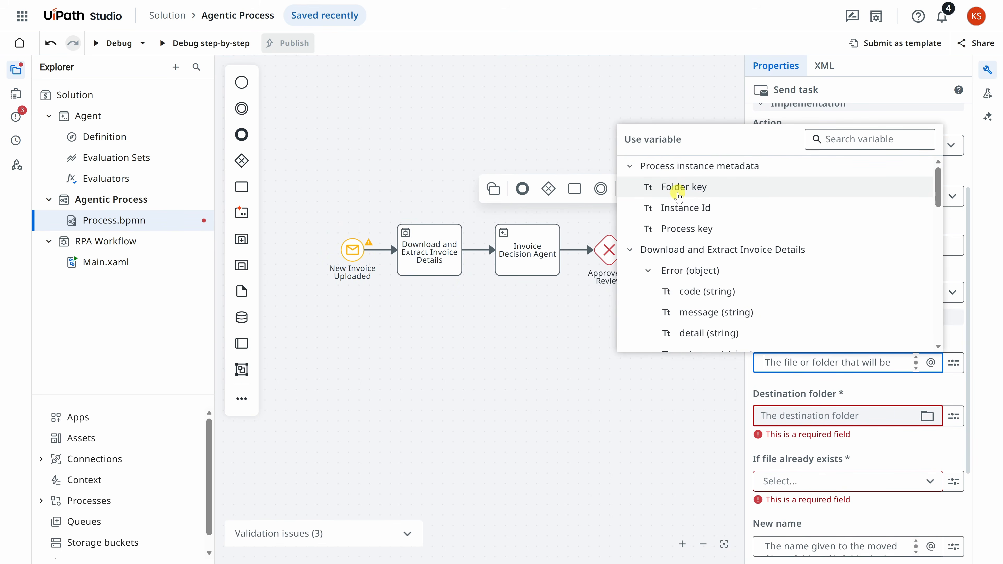
pyautogui.scroll(-2, 693, 208)
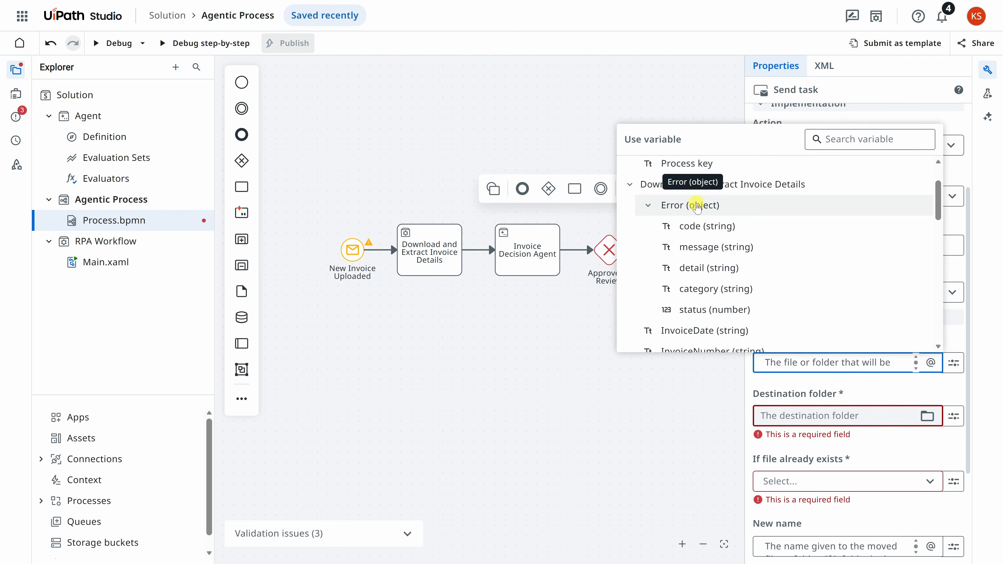
pyautogui.scroll(-2, 696, 206)
pyautogui.scroll(-3, 695, 210)
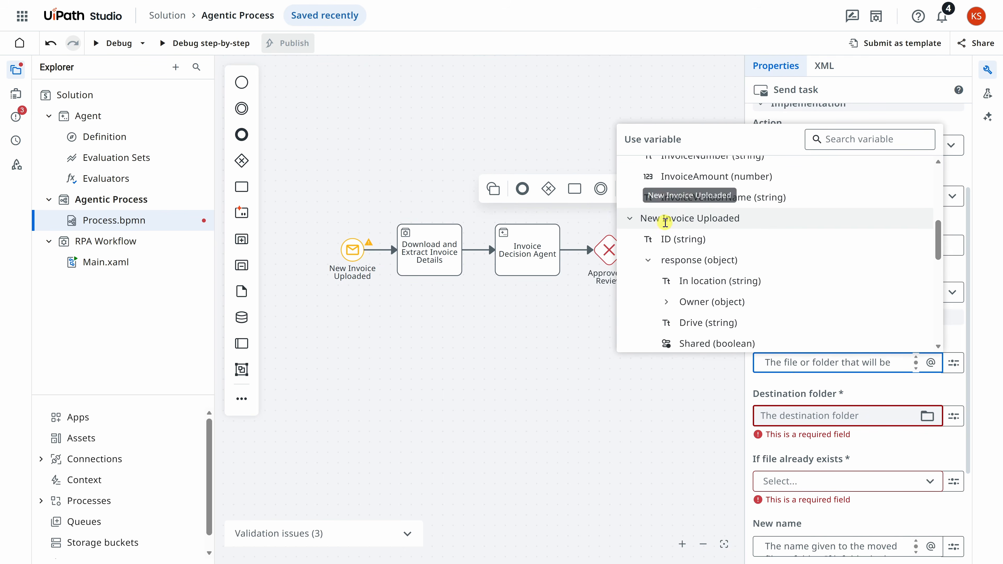
pyautogui.scroll(-5, 695, 220)
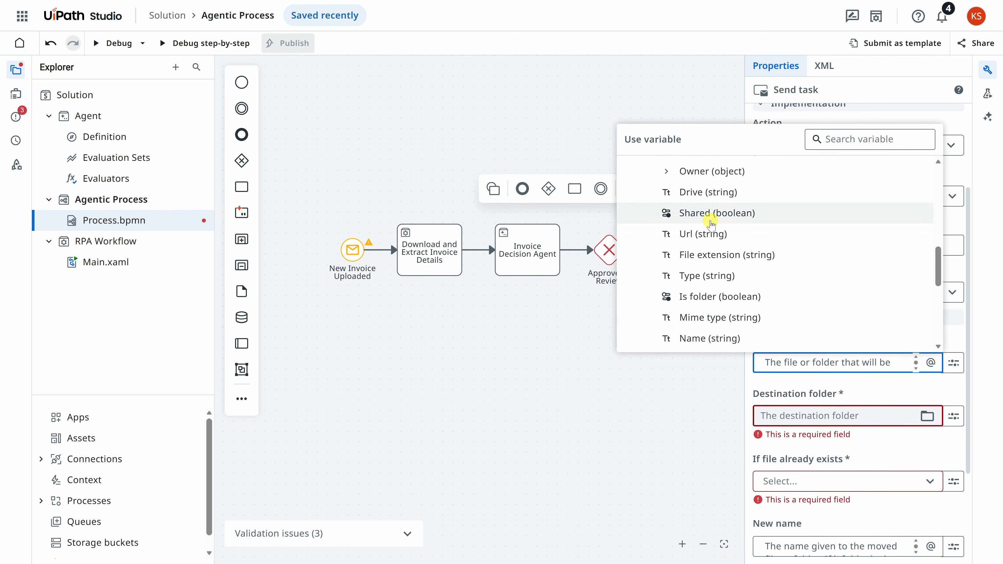
pyautogui.scroll(-2, 706, 223)
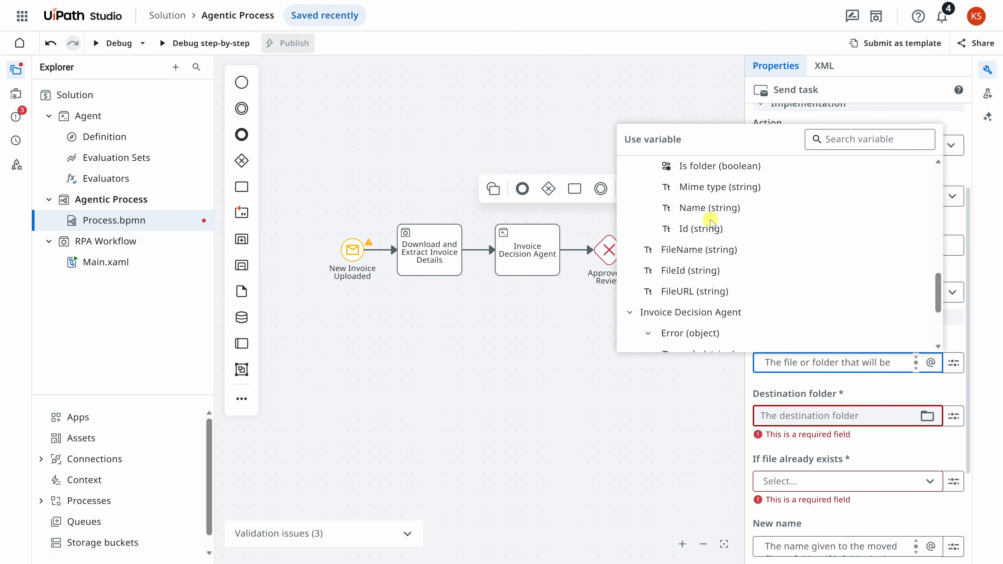
pyautogui.click(685, 272)
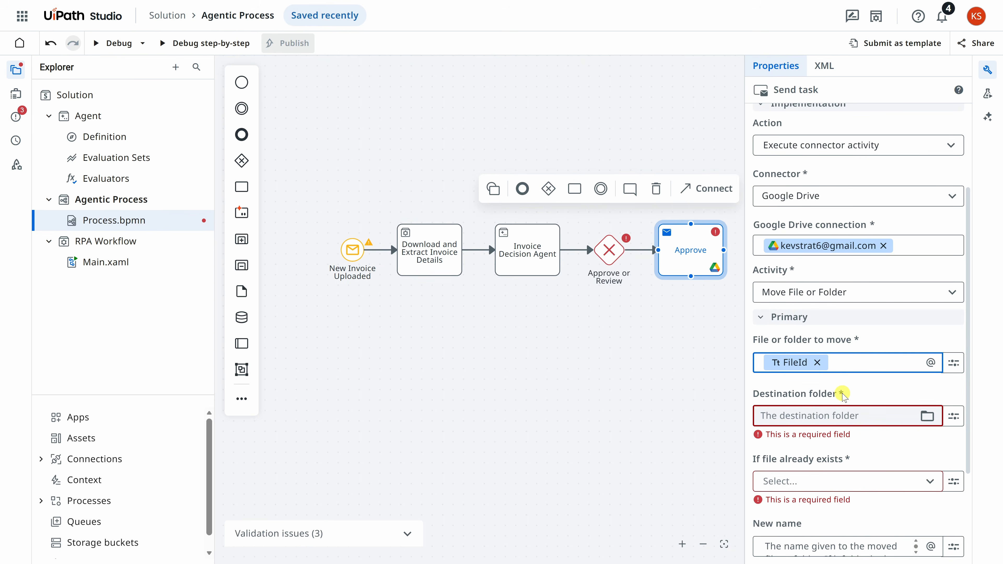
# Step: In Google Drive, create a folder named "Approved" inside the Invoices folder
pyautogui.hotkey('alt', 'Tab')
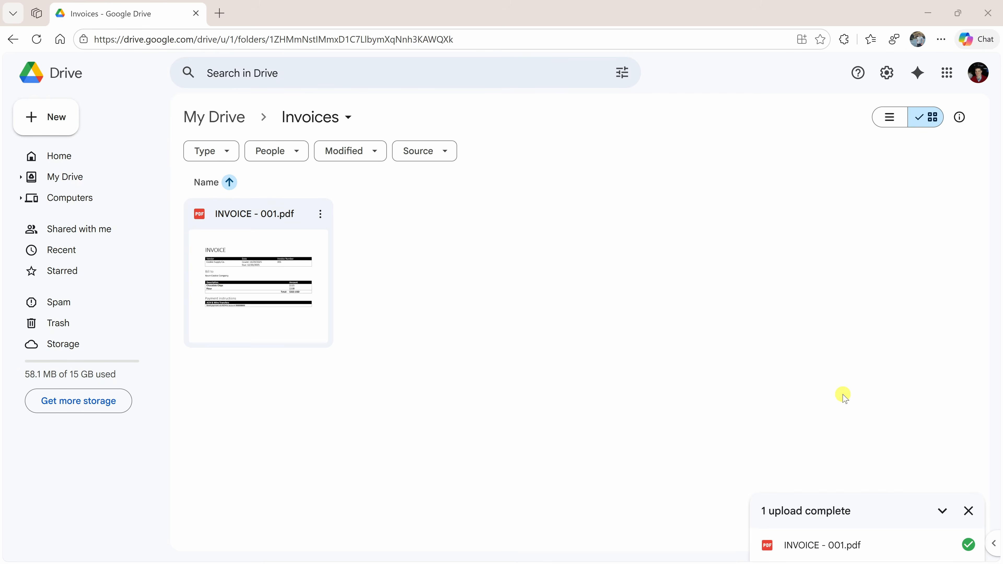
pyautogui.rightClick(456, 264)
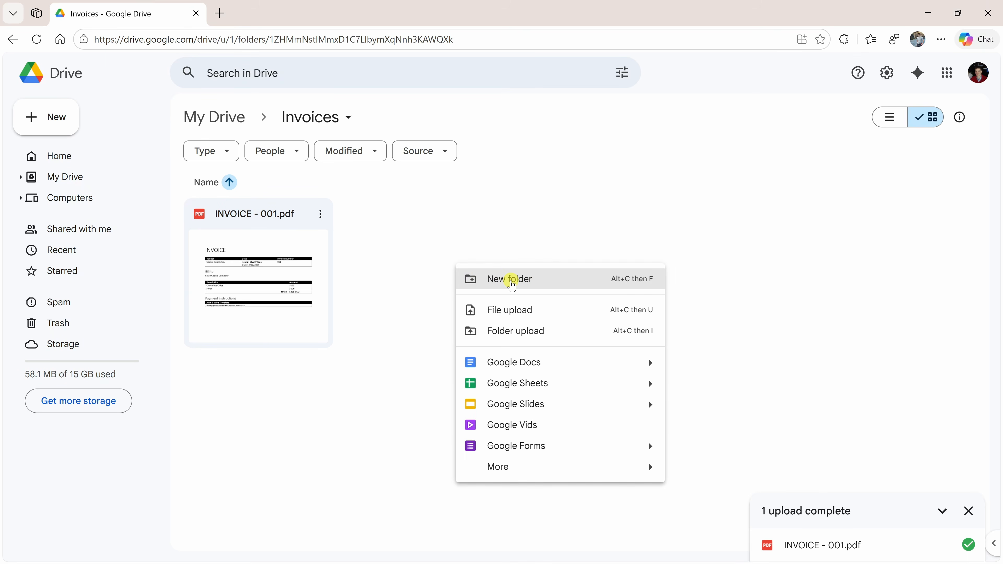
pyautogui.click(511, 280)
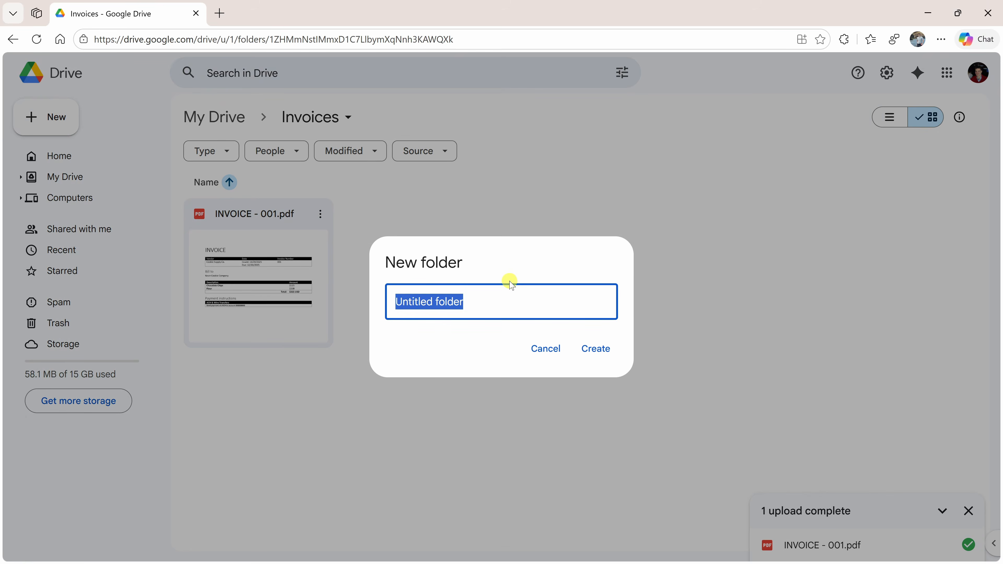
pyautogui.write('Approved')
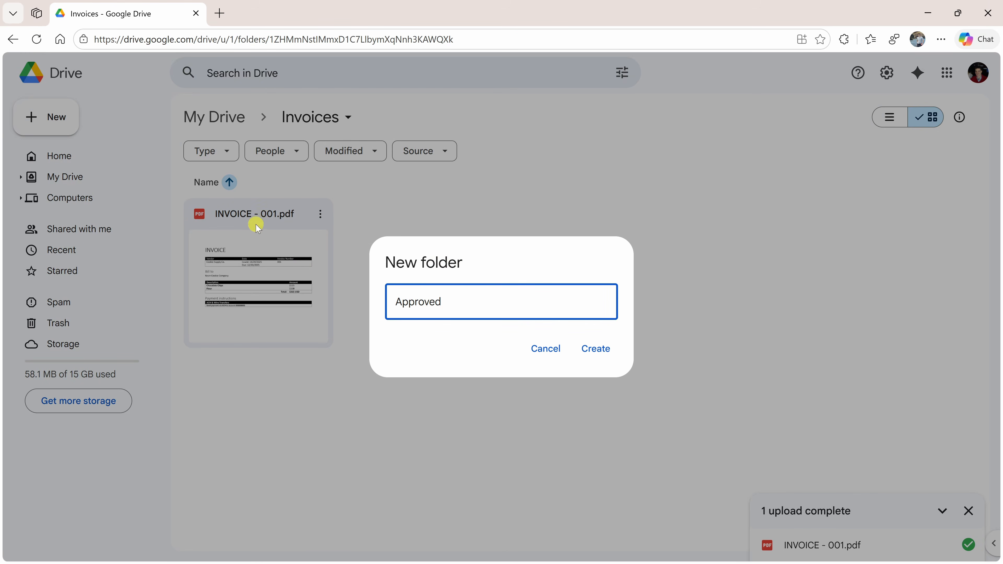
pyautogui.click(592, 349)
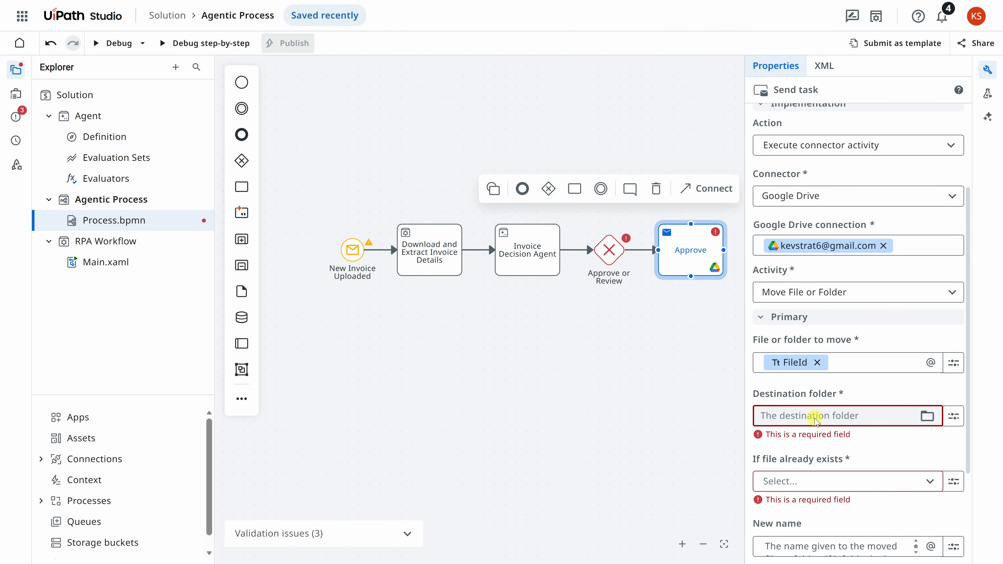
# Step: Back in UiPath Studio, set the Approve task's destination folder to My Drive > Invoices > Approved
pyautogui.click(816, 417)
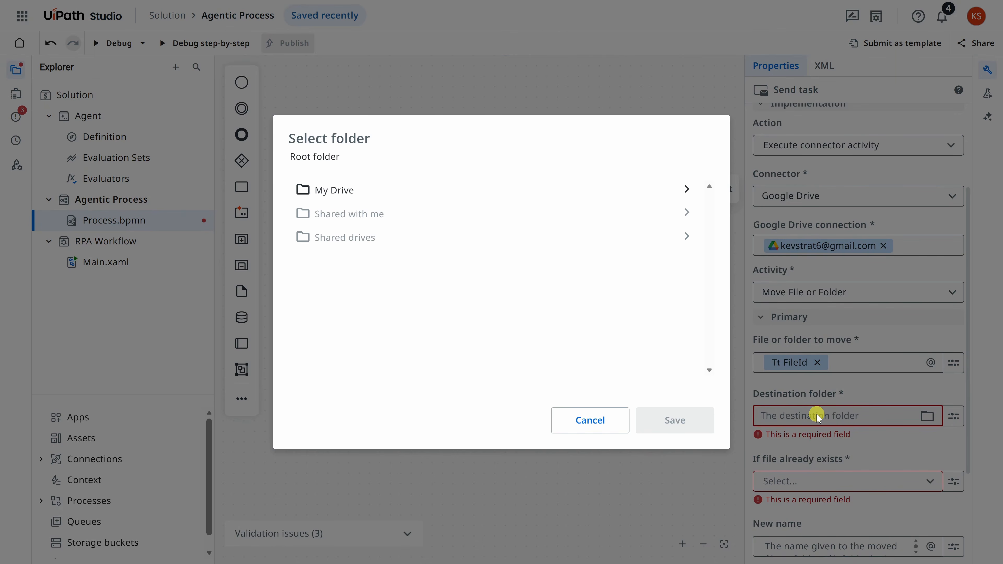
pyautogui.click(636, 192)
pyautogui.doubleClick(635, 192)
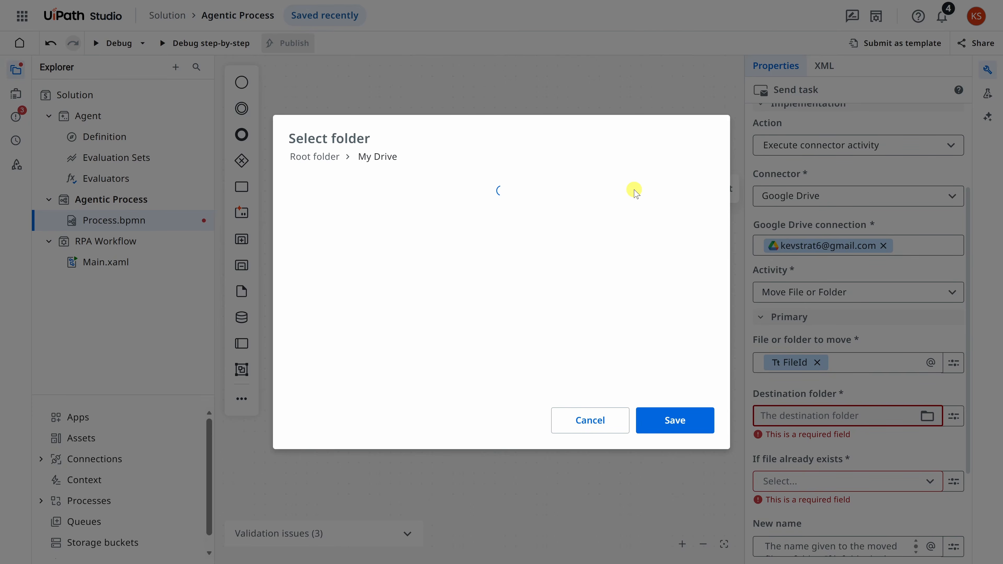
pyautogui.doubleClick(639, 213)
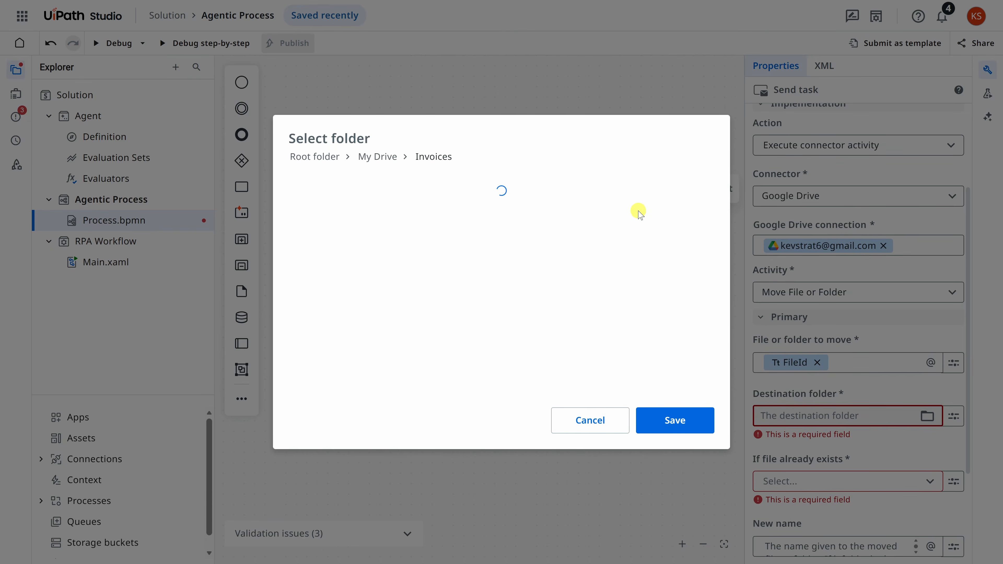
pyautogui.click(381, 193)
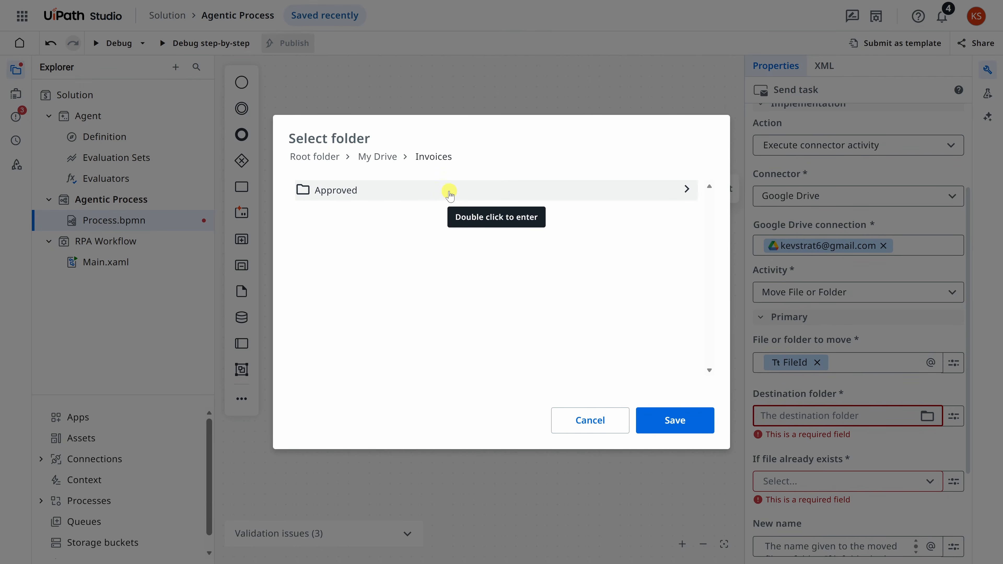
pyautogui.click(675, 421)
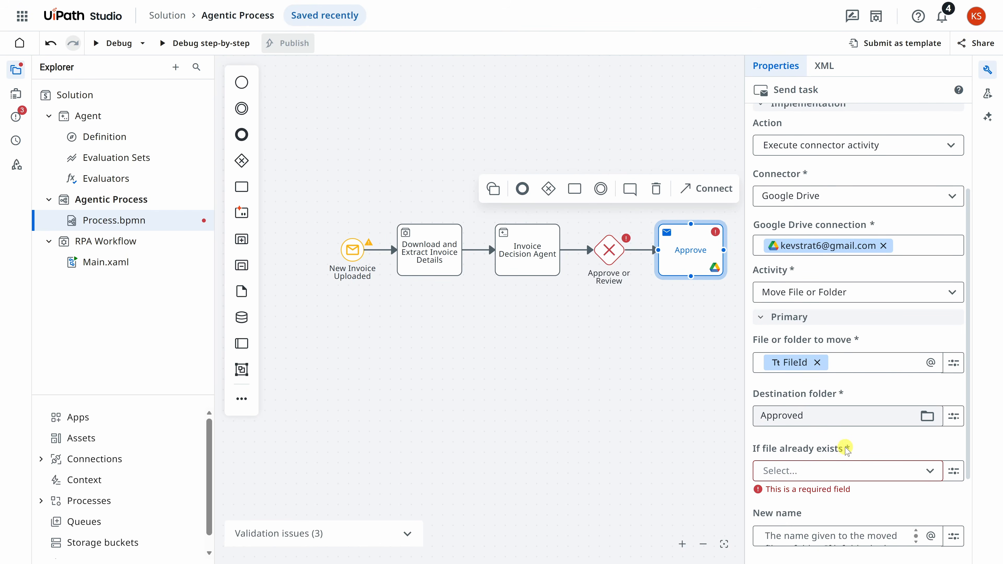
# Step: Set the Approve task to replace the file if it already exists
pyautogui.scroll(-3, 843, 423)
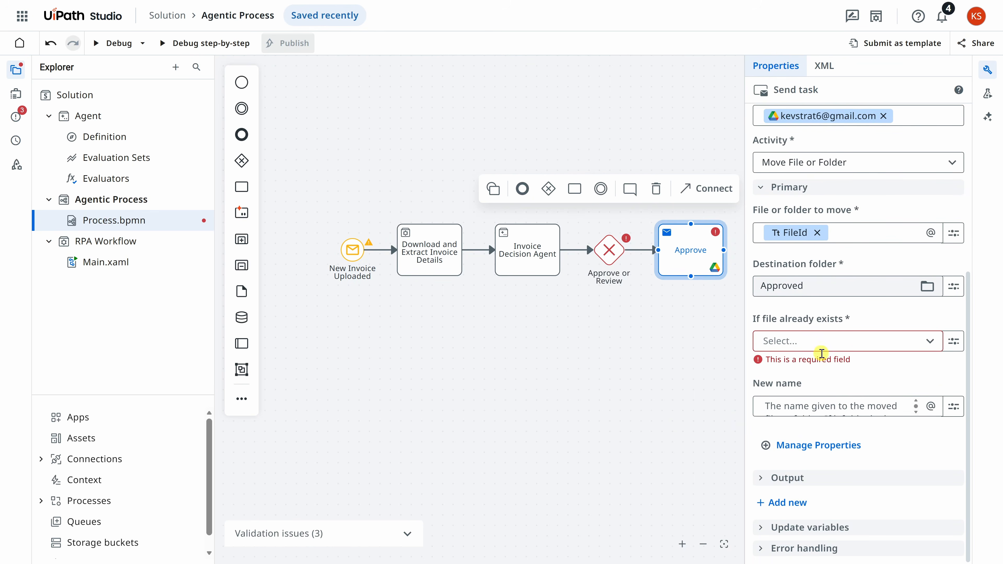
pyautogui.click(816, 342)
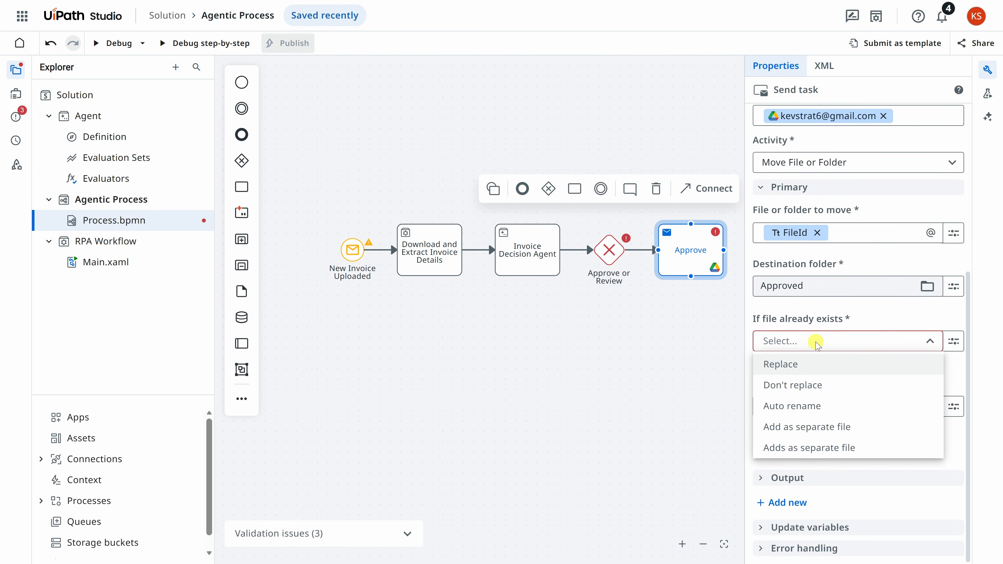
pyautogui.click(797, 367)
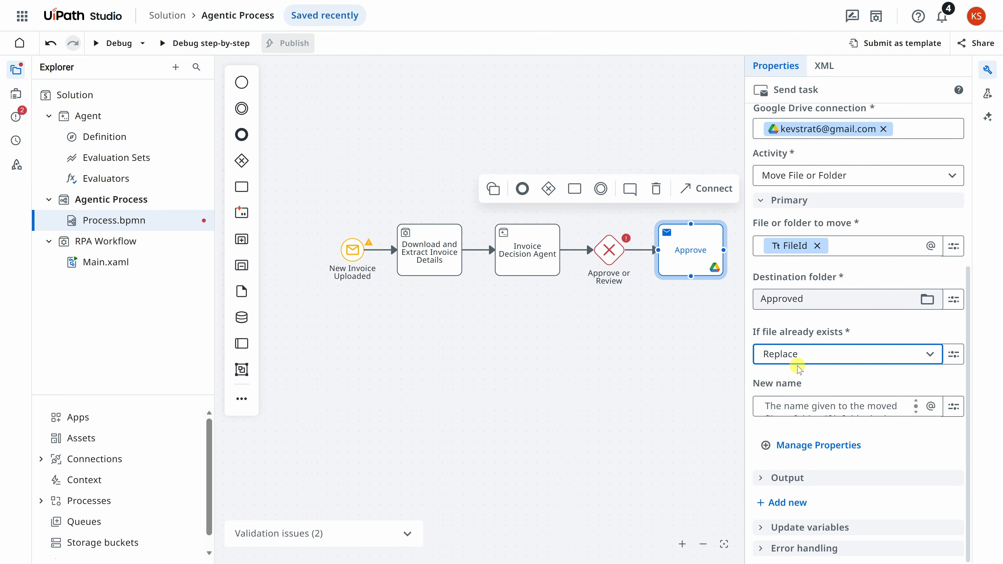
pyautogui.click(705, 256)
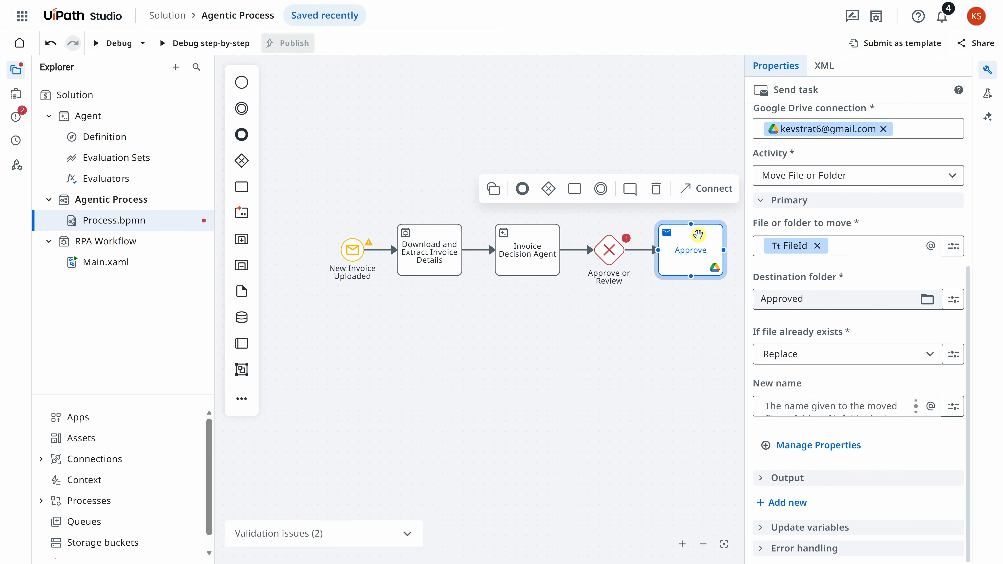
# Step: Label the Approve or Review gateway's path to the Approve task "Approved"
pyautogui.click(611, 249)
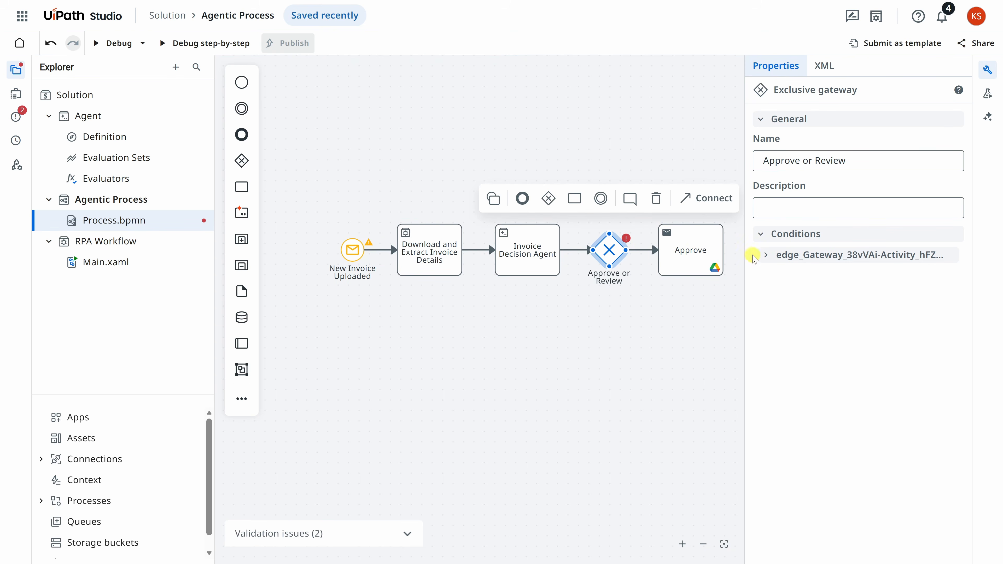
pyautogui.click(766, 255)
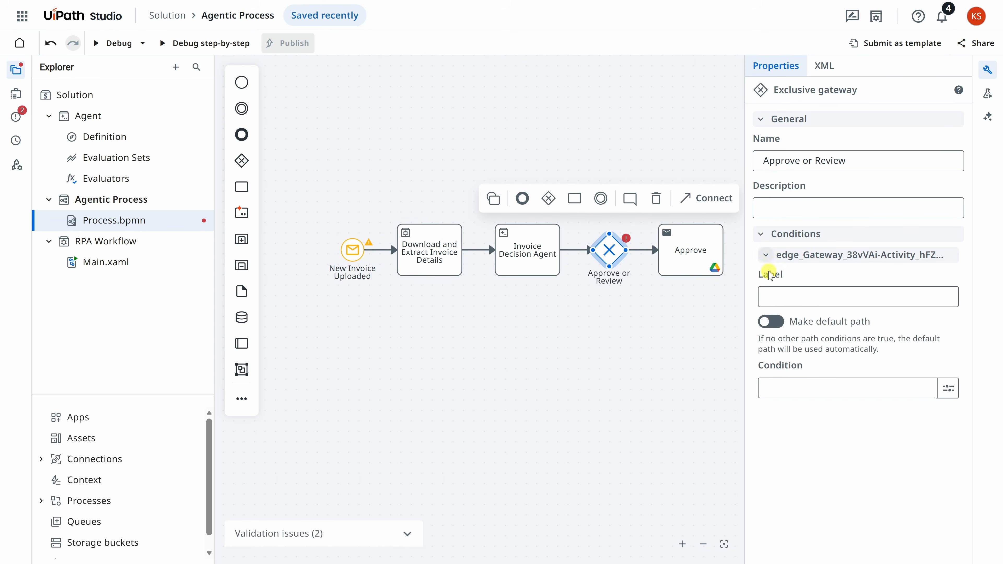
pyautogui.click(796, 294)
pyautogui.write('Approved')
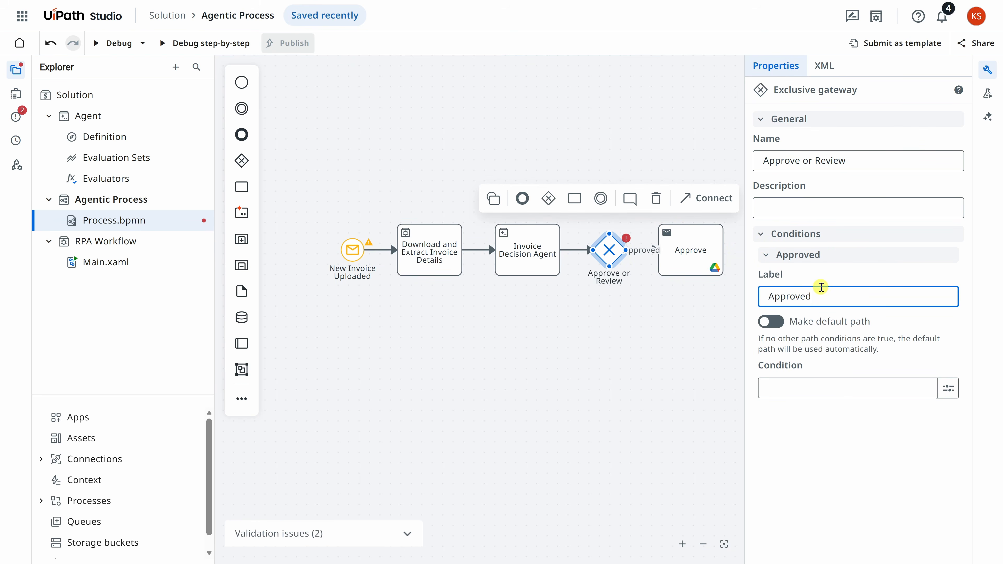
# Step: Start a C# expression for the Approved path's condition with the Invoice Decision Agent's Status string variable
pyautogui.click(799, 385)
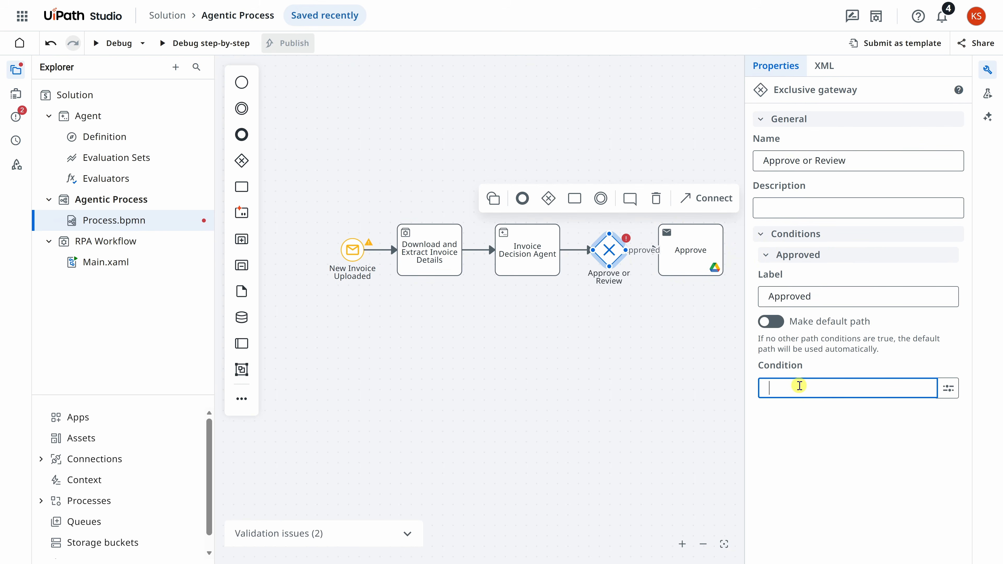
pyautogui.click(949, 395)
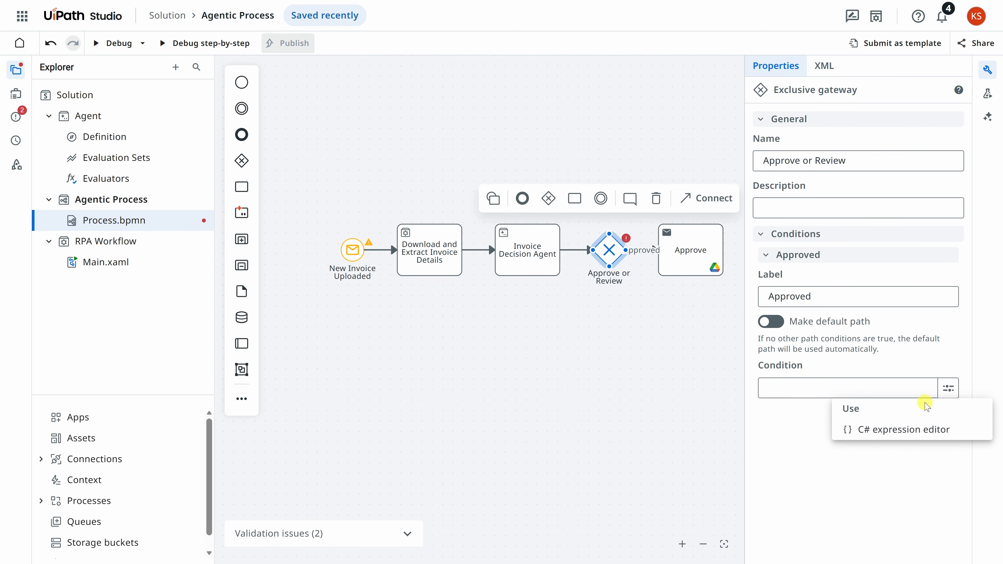
pyautogui.click(897, 430)
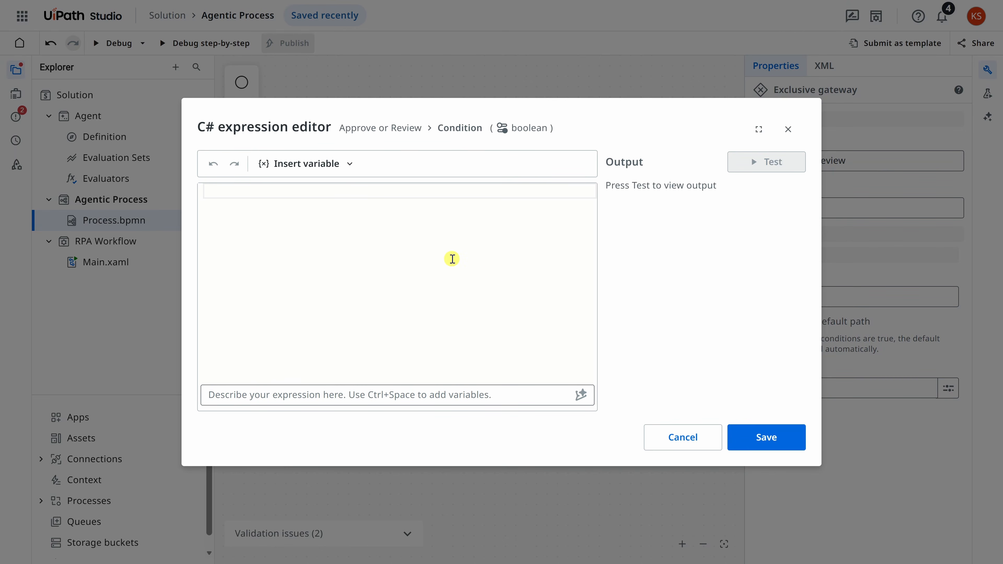
pyautogui.click(339, 173)
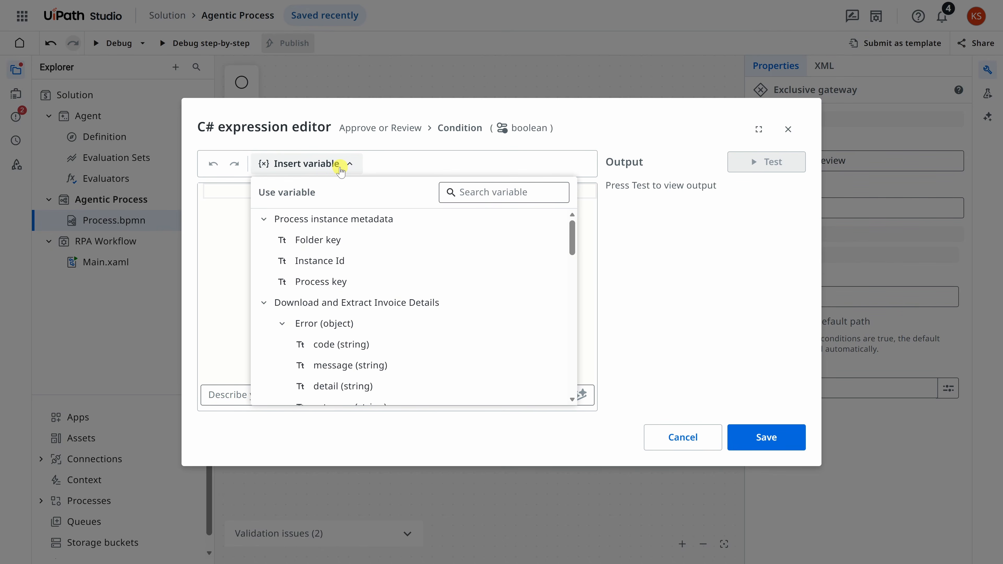
pyautogui.click(264, 219)
pyautogui.click(264, 240)
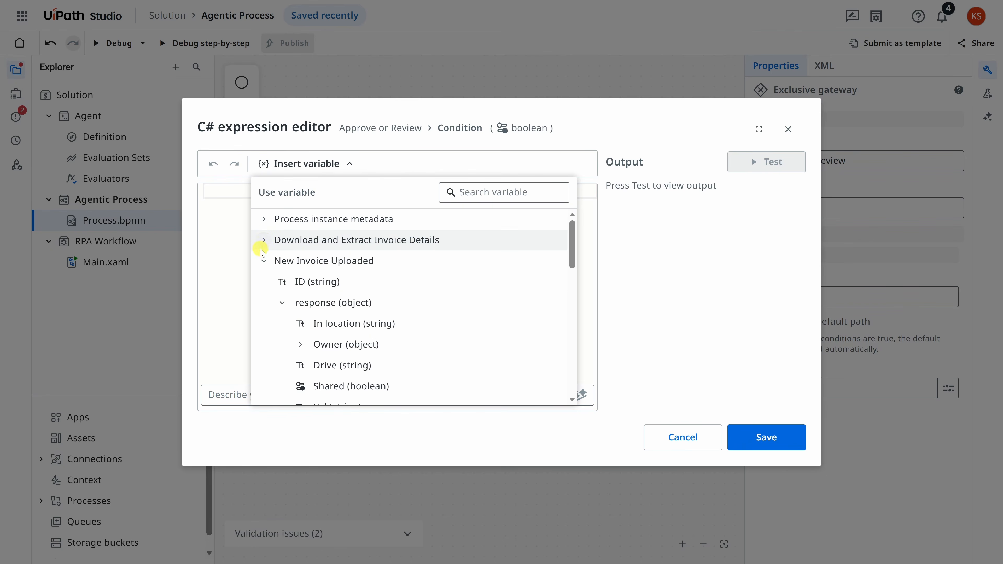
pyautogui.click(264, 261)
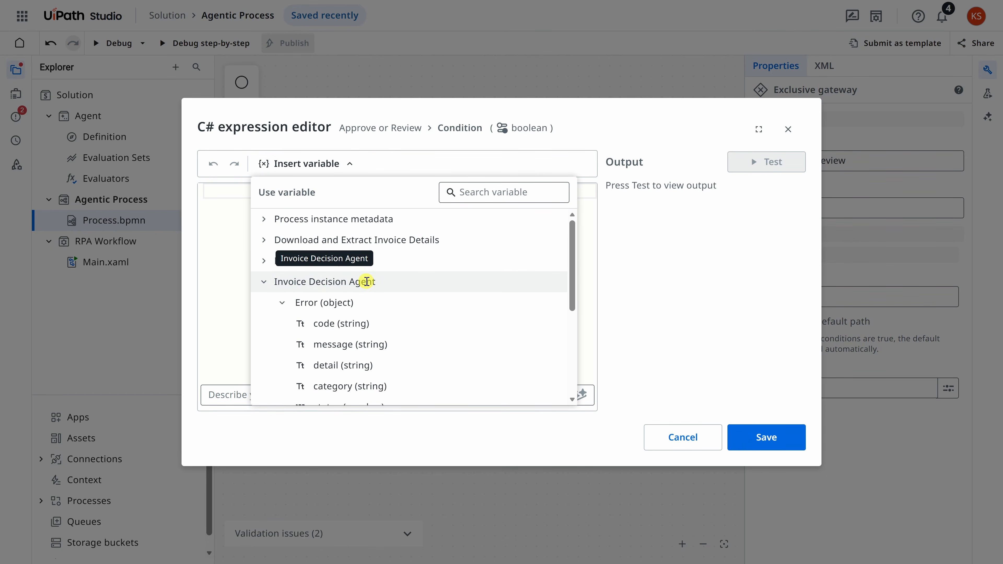
pyautogui.scroll(-5, 366, 276)
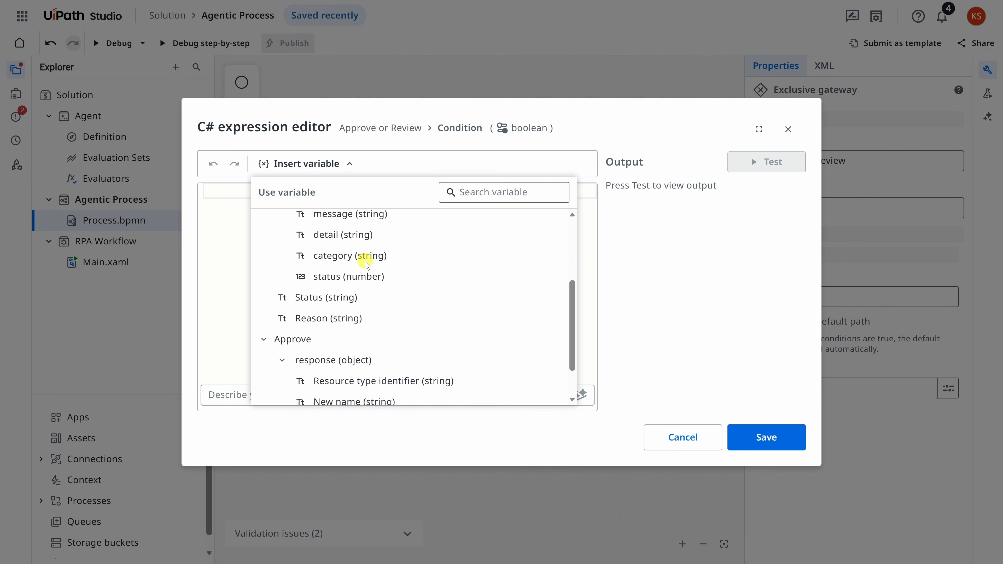
pyautogui.scroll(2, 367, 263)
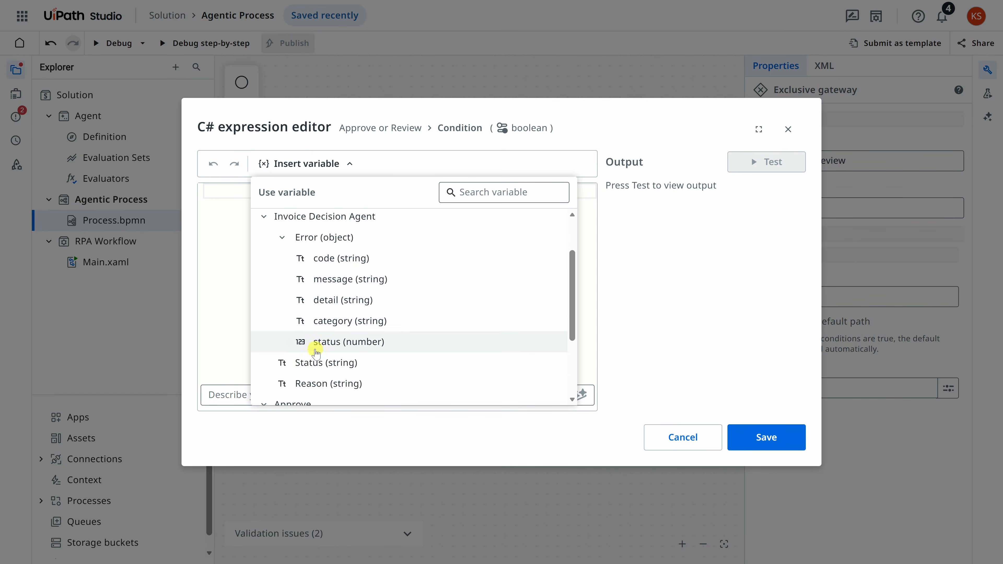
pyautogui.click(323, 364)
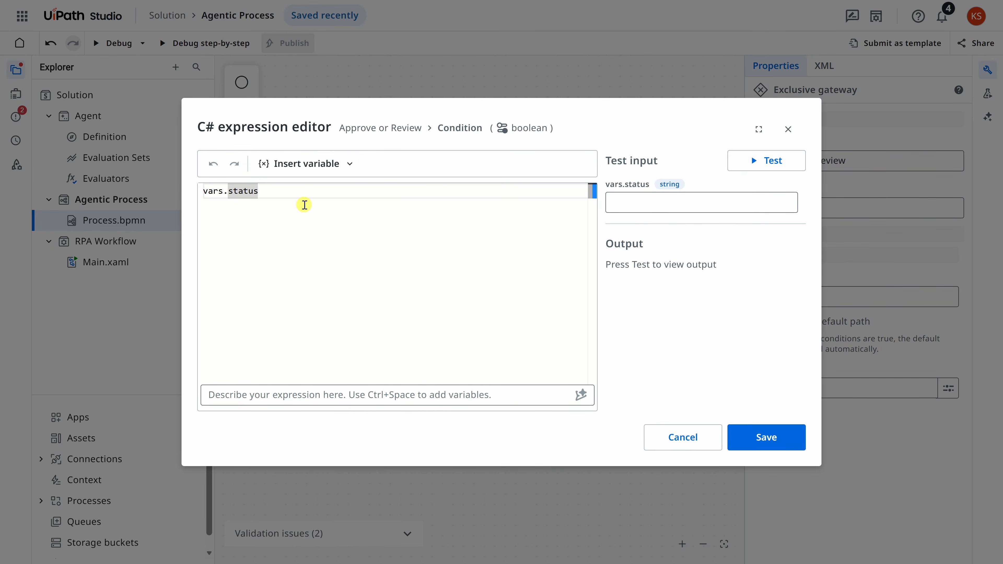
# Step: Complete the condition as vars.status == "approve" and save the expression
pyautogui.write('==')
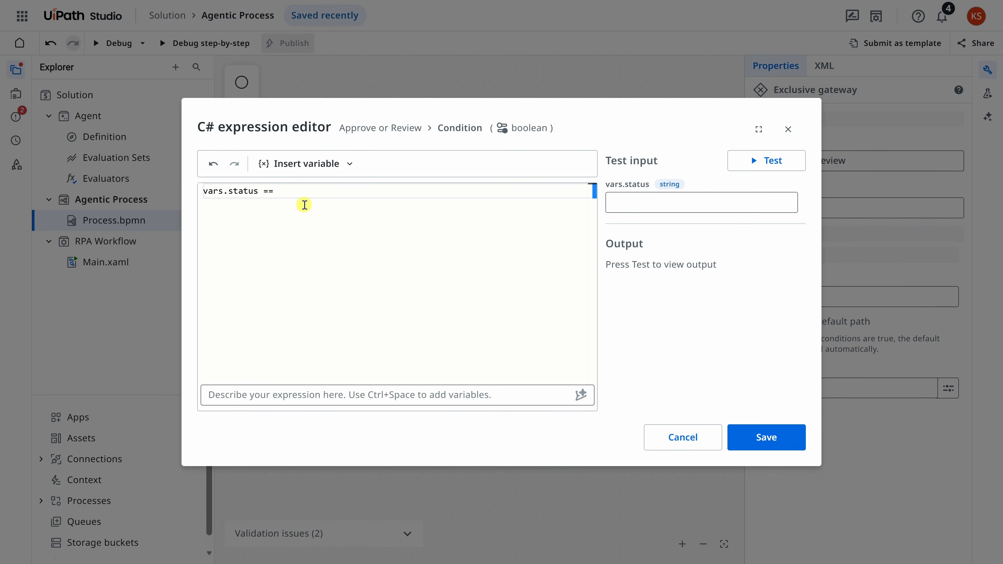
pyautogui.write(' "approve')
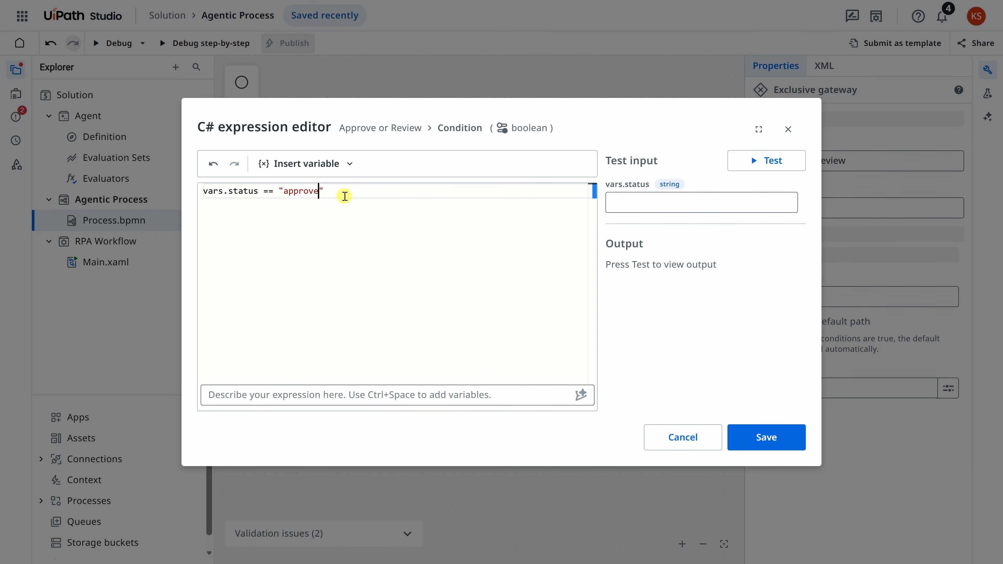
pyautogui.click(768, 438)
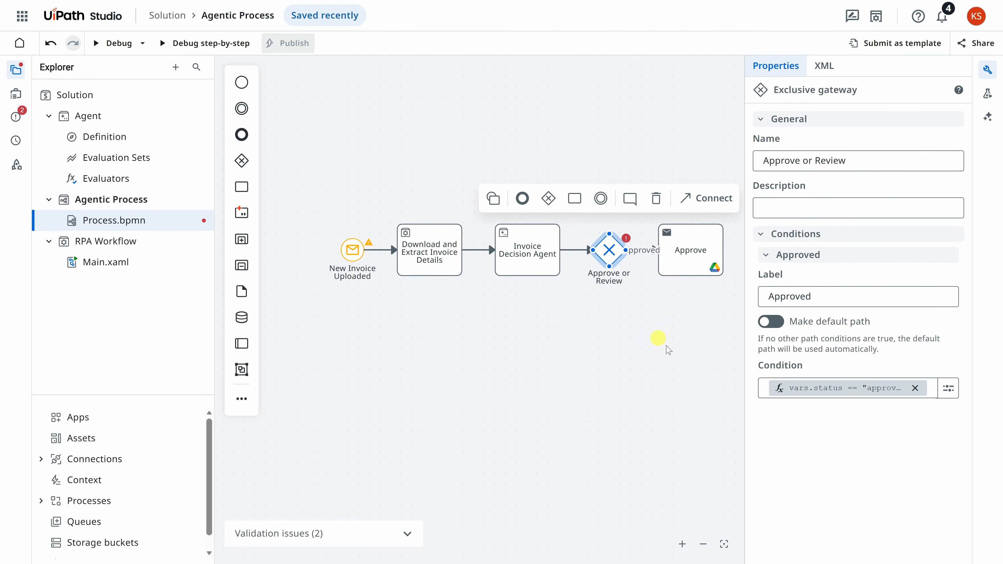
# Step: Add a second task after the Approve or Review gateway and name it "Review"
pyautogui.moveTo(628, 246)
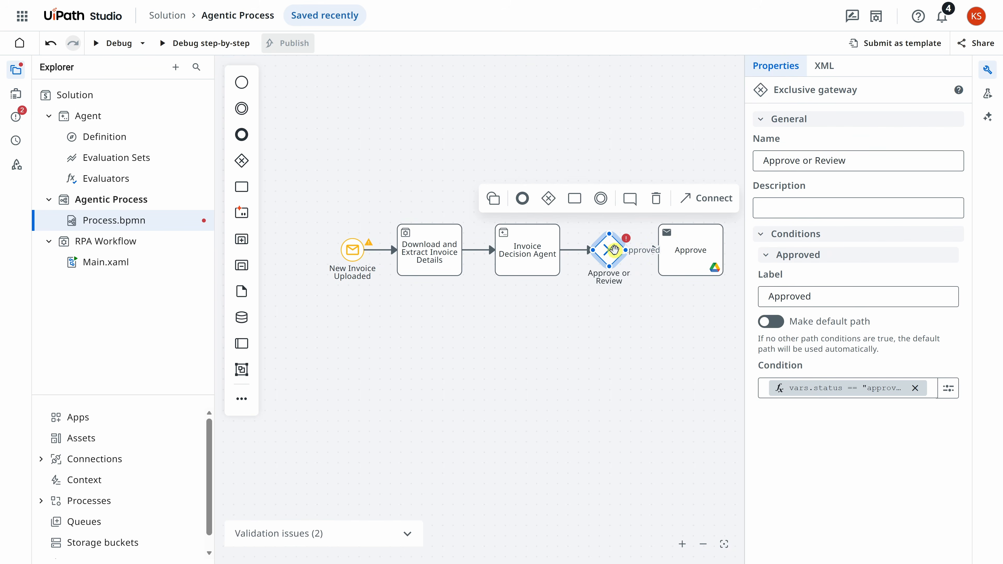
pyautogui.click(575, 198)
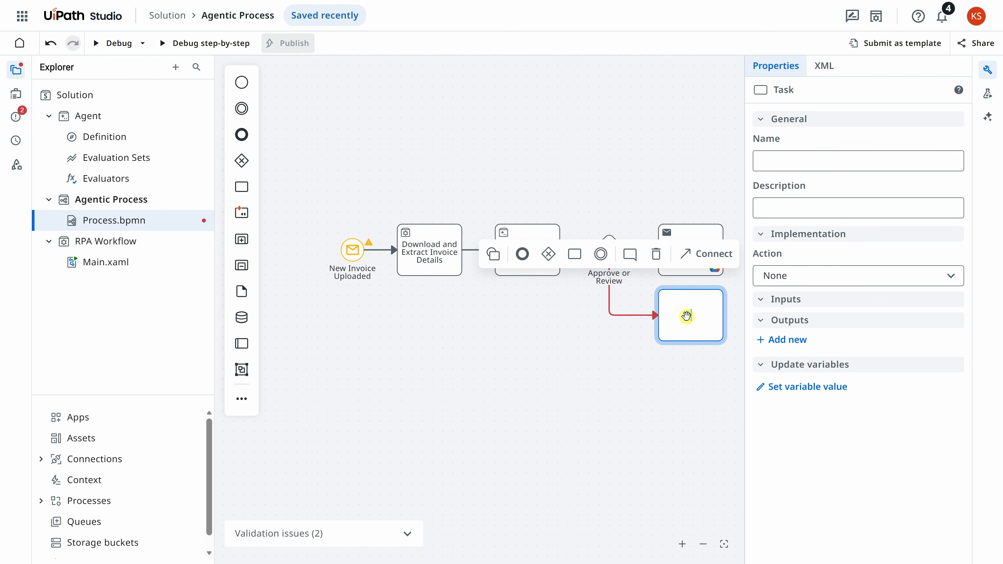
pyautogui.click(776, 170)
pyautogui.write('Review')
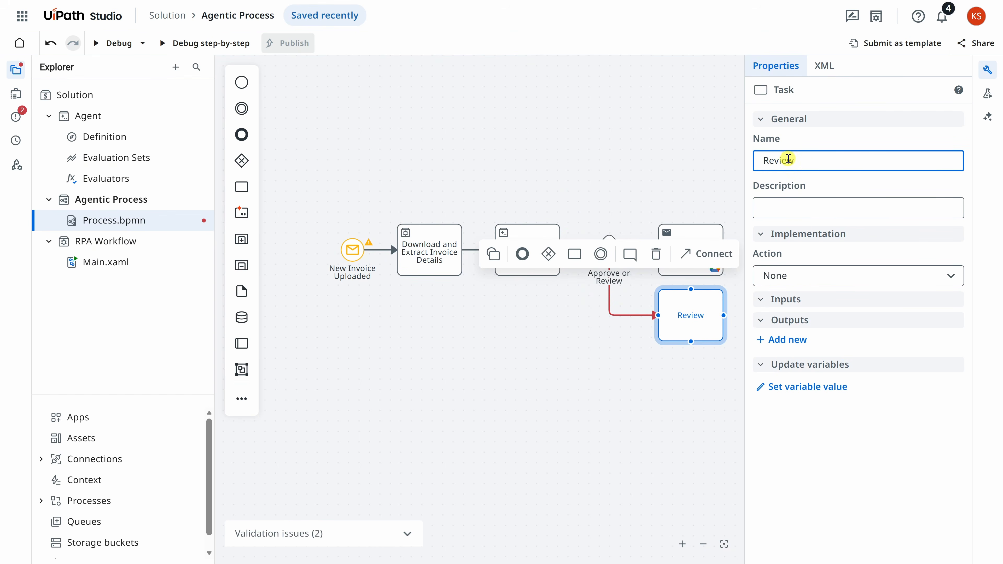
# Step: Set the Review task's implementation to Create action app task and open the choice of action apps
pyautogui.click(813, 275)
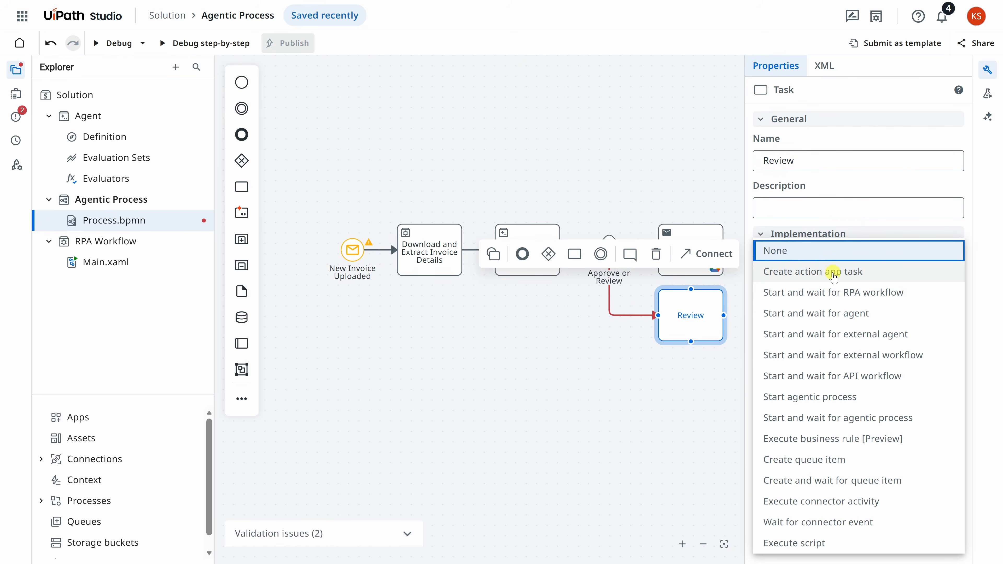
pyautogui.click(863, 277)
pyautogui.click(851, 322)
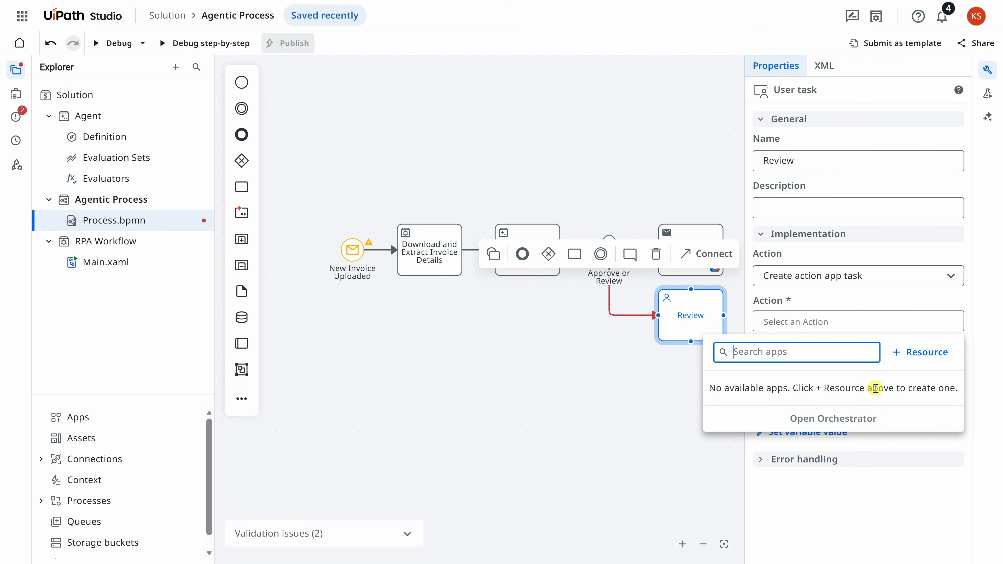
# Step: Create a new action app for the Review task from the Simple Approval template
pyautogui.click(896, 352)
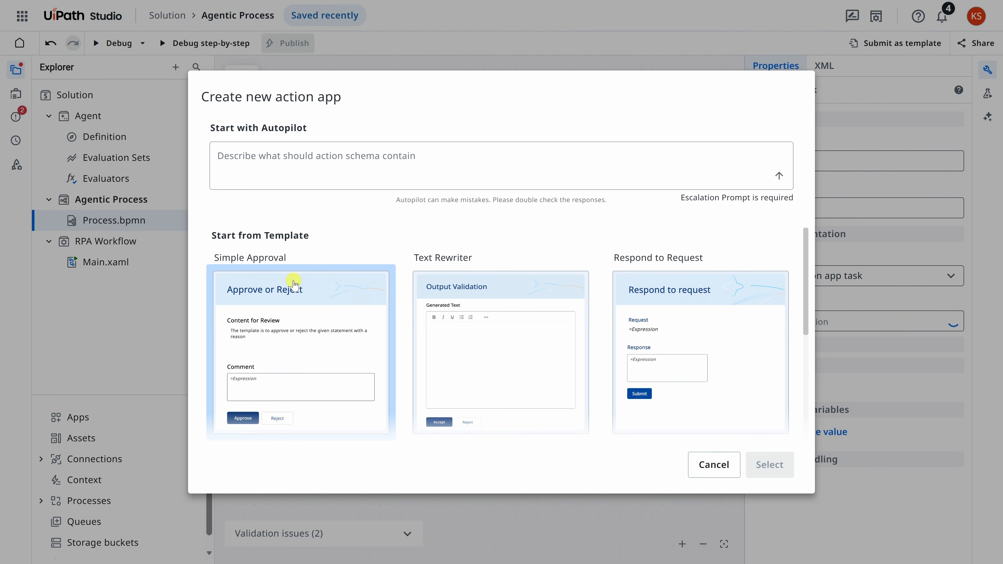
pyautogui.scroll(-3, 296, 281)
pyautogui.scroll(3, 294, 290)
pyautogui.click(280, 324)
pyautogui.click(760, 469)
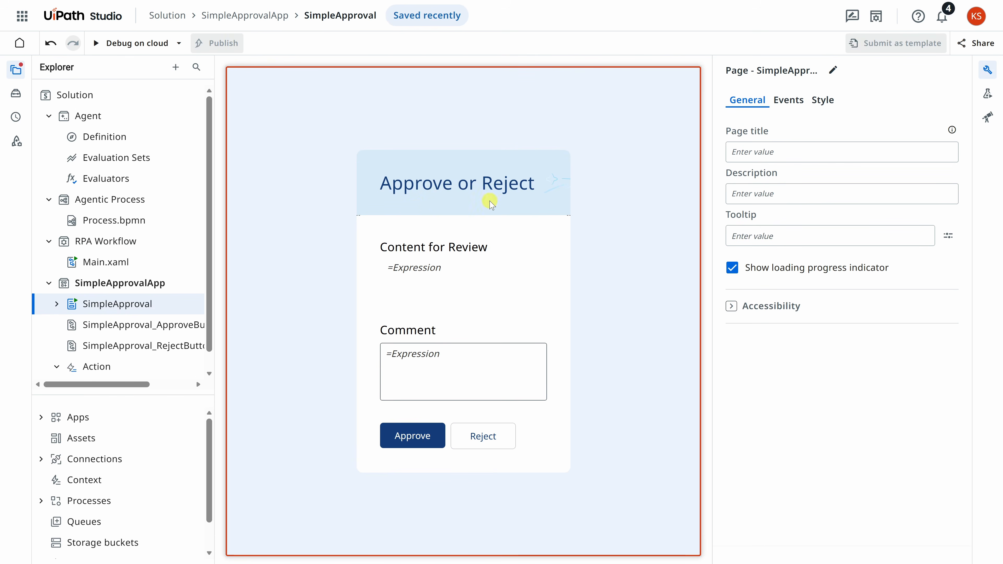
# Step: Return to the Agentic Process diagram and set the Review task's title to "Review"
pyautogui.click(127, 228)
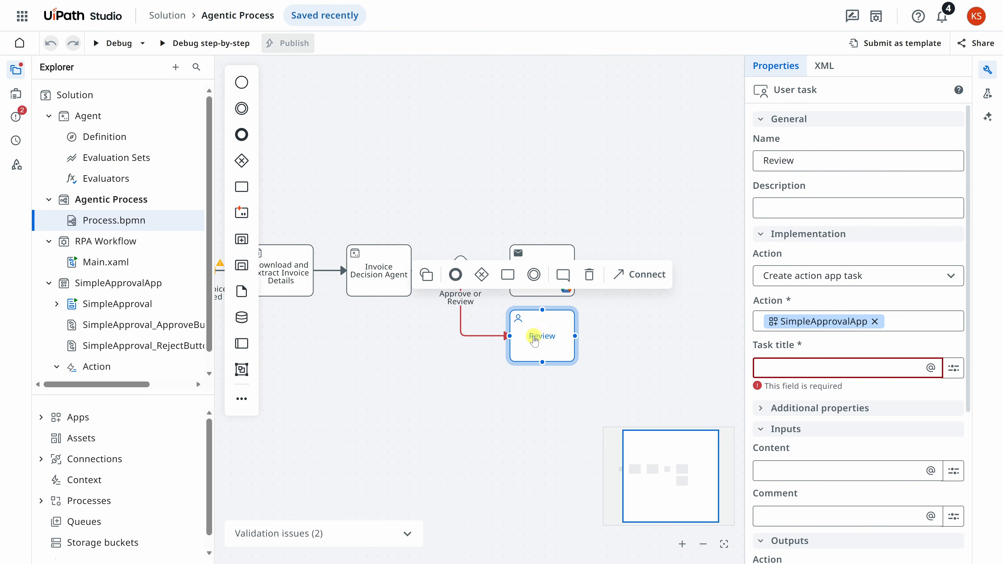
pyautogui.click(799, 368)
pyautogui.write('Review')
pyautogui.click(870, 390)
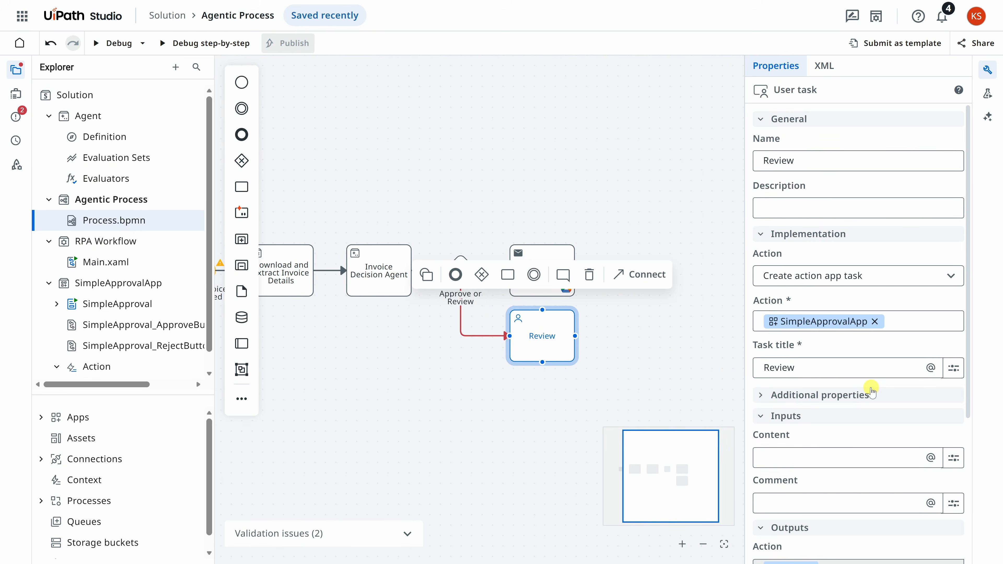
# Step: Start a C# expression for the Review task's Content input with the text "Vendor Name: " +
pyautogui.scroll(-5, 865, 376)
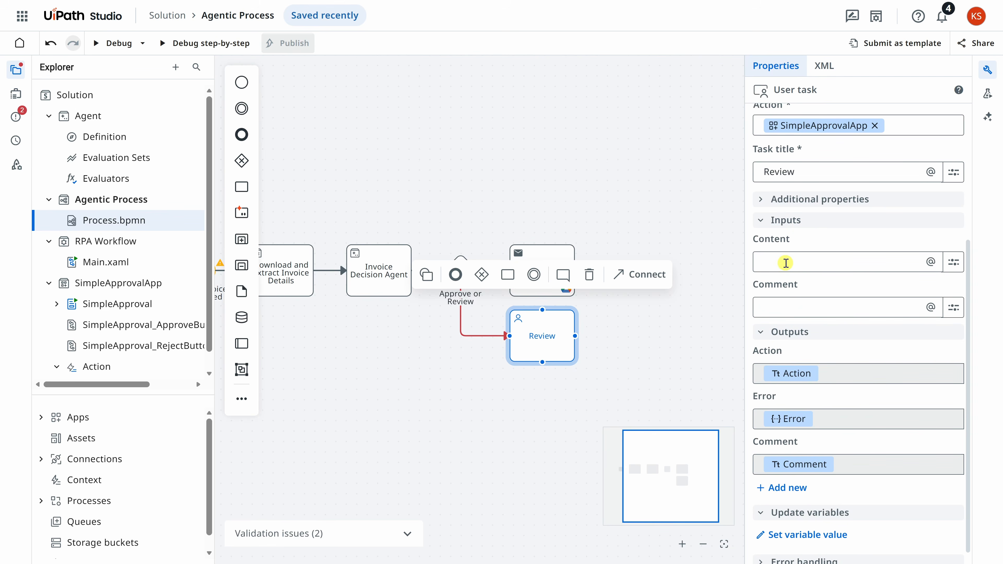
pyautogui.click(950, 264)
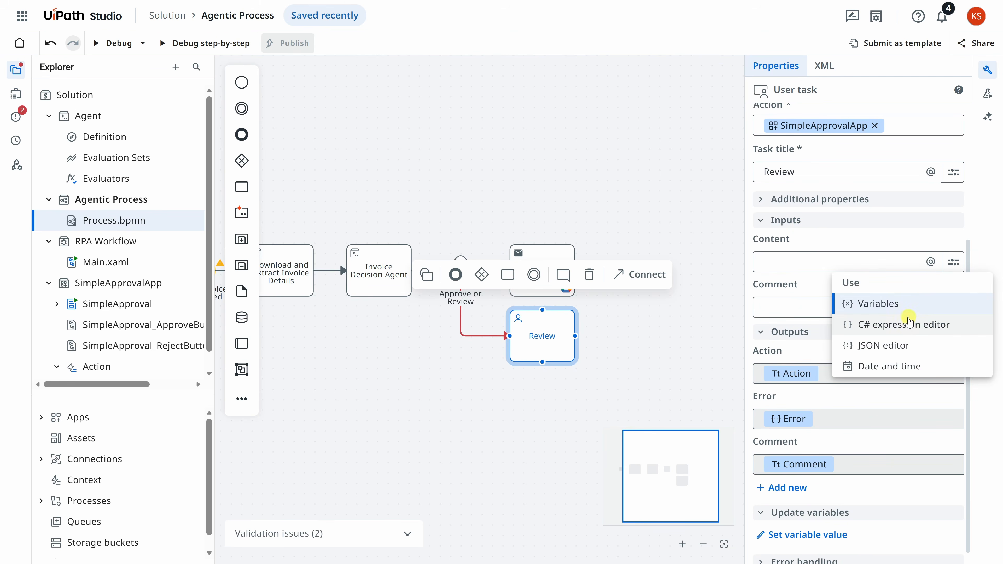
pyautogui.click(911, 325)
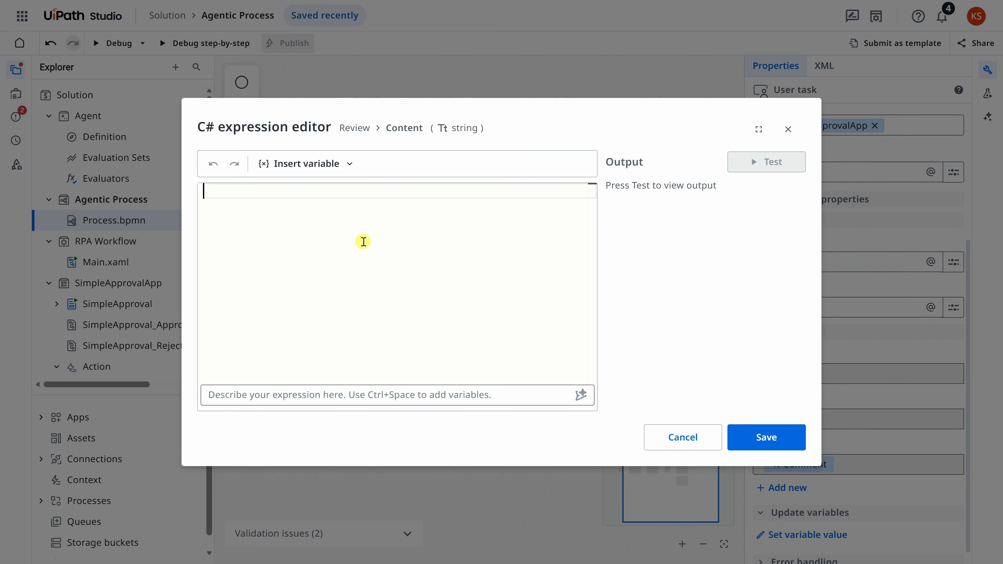
pyautogui.write('"Vendor Name: " +')
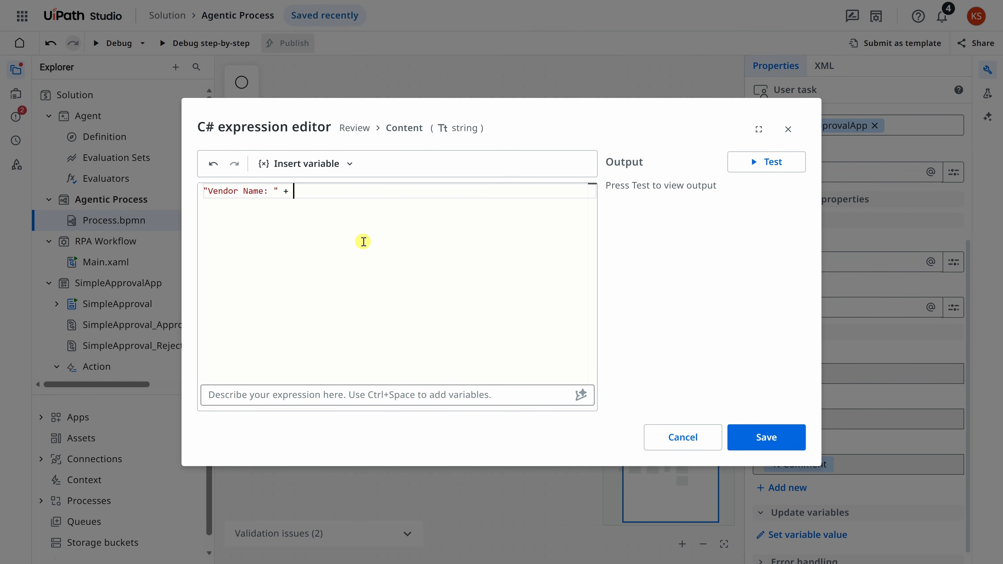
pyautogui.press('BackSpace')
pyautogui.press('BackSpace')
pyautogui.press('BackSpace')
# Step: Append vars.invoiceVendorName to the Content expression after the vendor name text
pyautogui.click(303, 163)
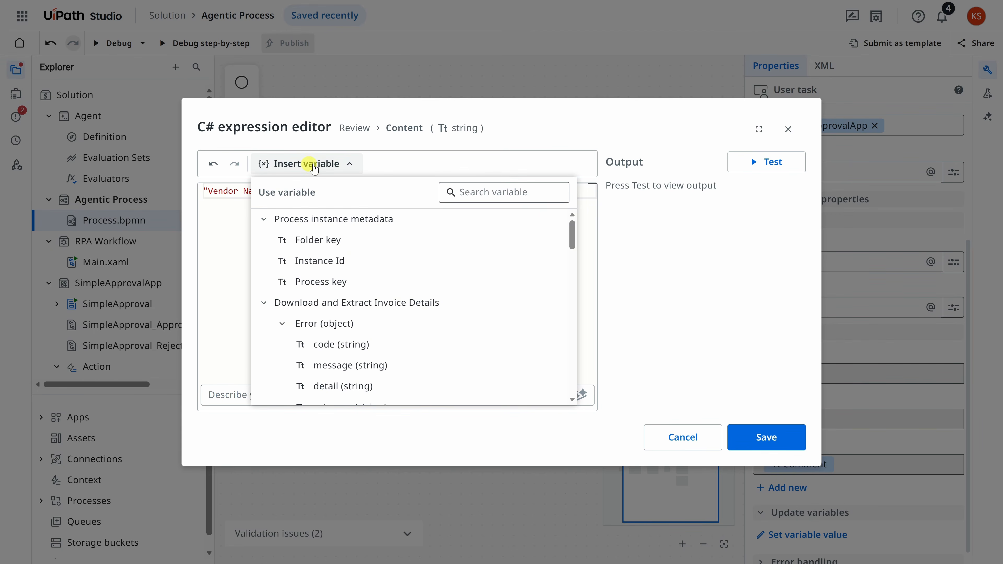
pyautogui.scroll(-10, 325, 230)
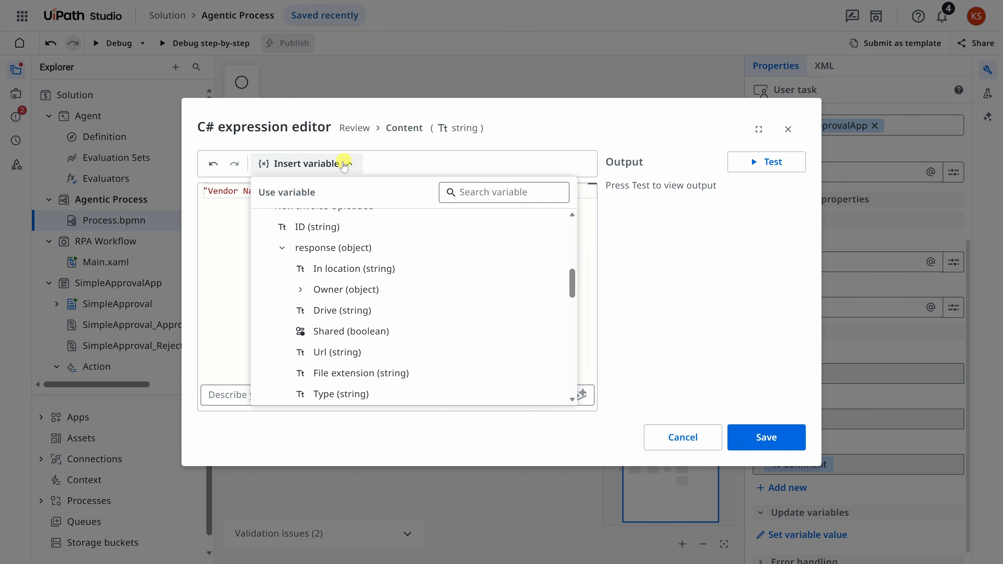
pyautogui.click(345, 164)
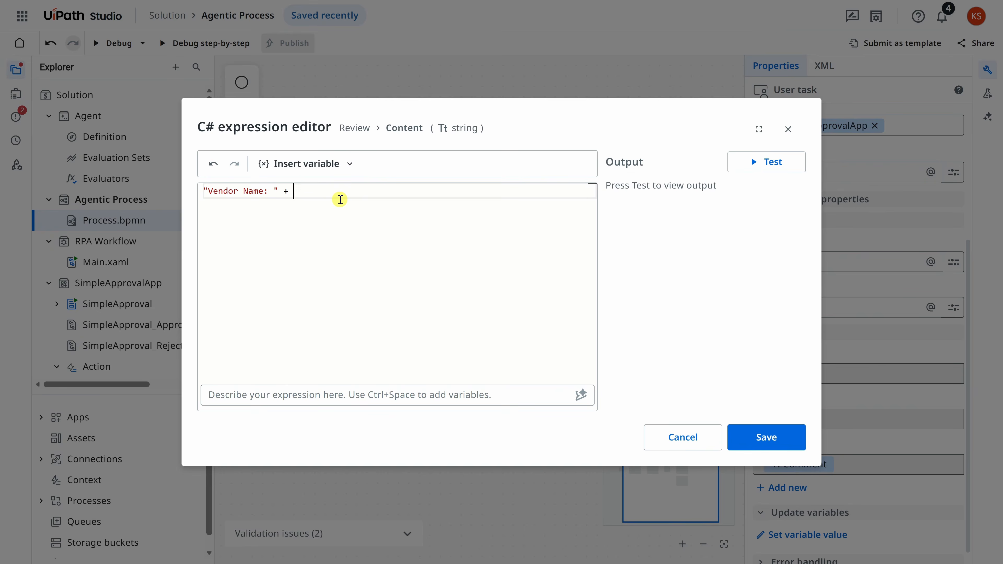
pyautogui.write('vars.')
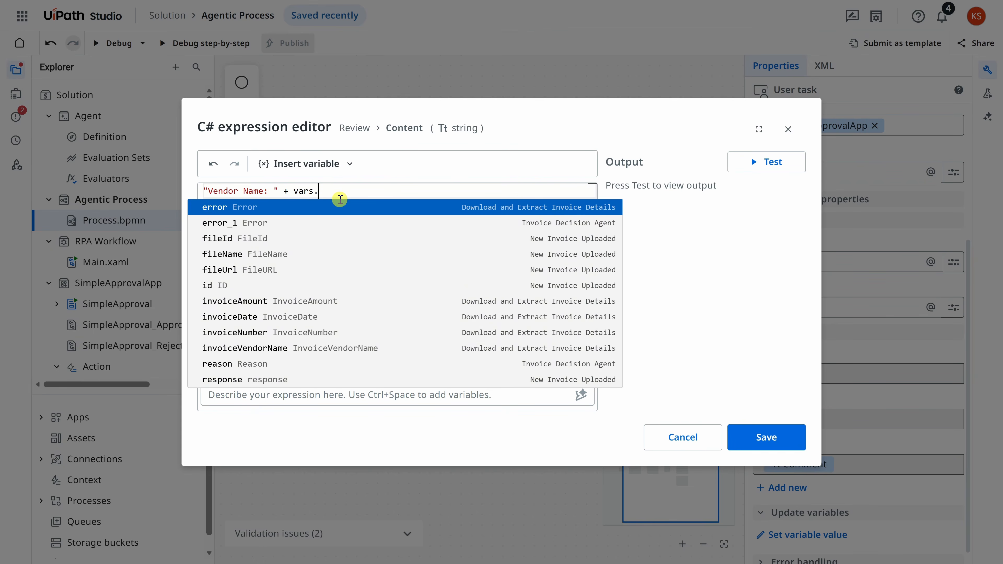
pyautogui.write('invoice')
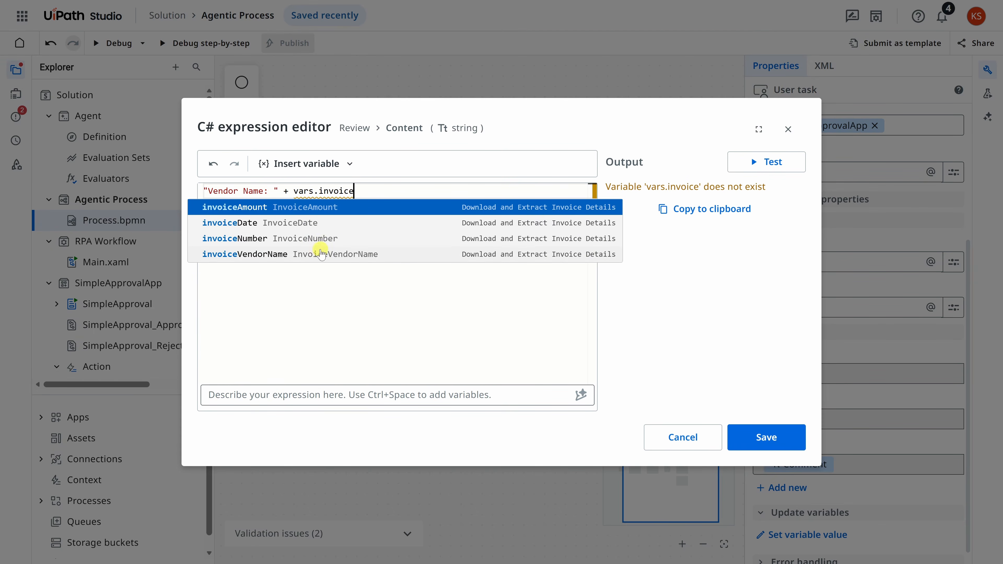
pyautogui.click(330, 254)
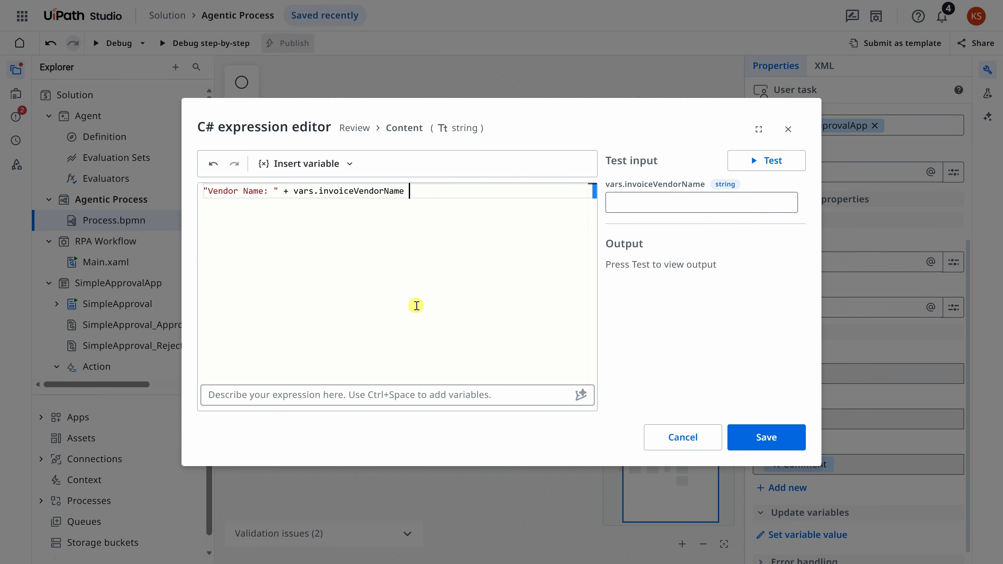
# Step: Append "\n"-separated Invoice #, Date, Total, Status and Reason labels with their matching variables to the Content expression, and save it
pyautogui.write('+ "\\n" +"Invoice #: " + vars.invoiceNumber + "\\n" +"Date: " + vars.invoiceDate + "\\n" + "Total: $" + vars.invoiceAmount + "\\n" +"Status: " + vars.status + "\\n" +"Reason: " + vars.reason')
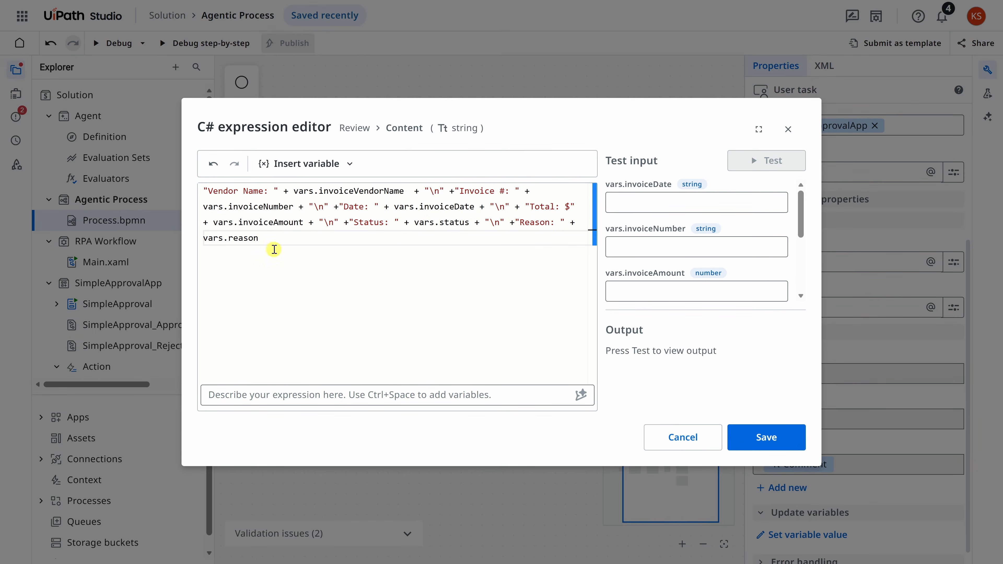
pyautogui.moveTo(406, 192); pyautogui.dragTo(205, 190)
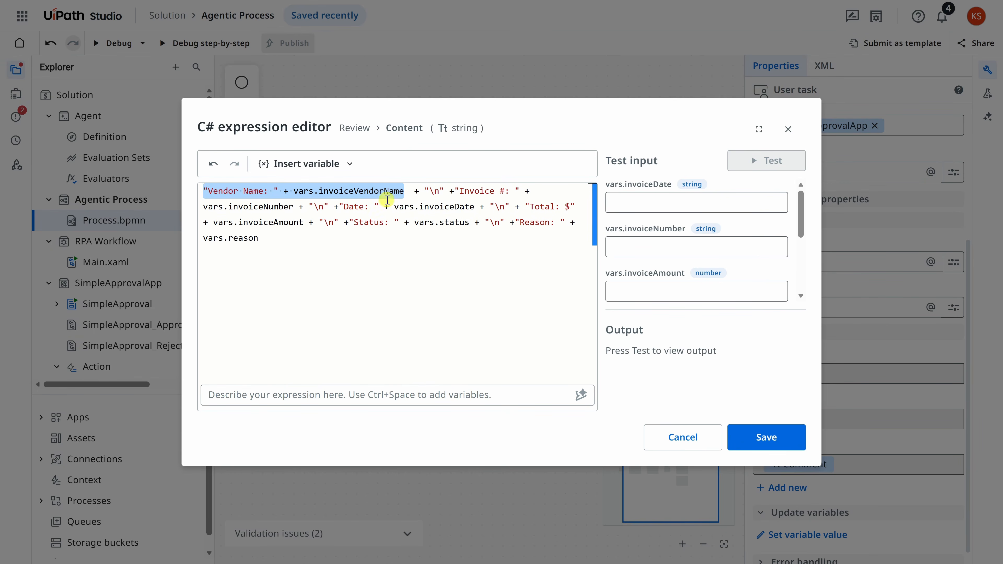
pyautogui.click(429, 193)
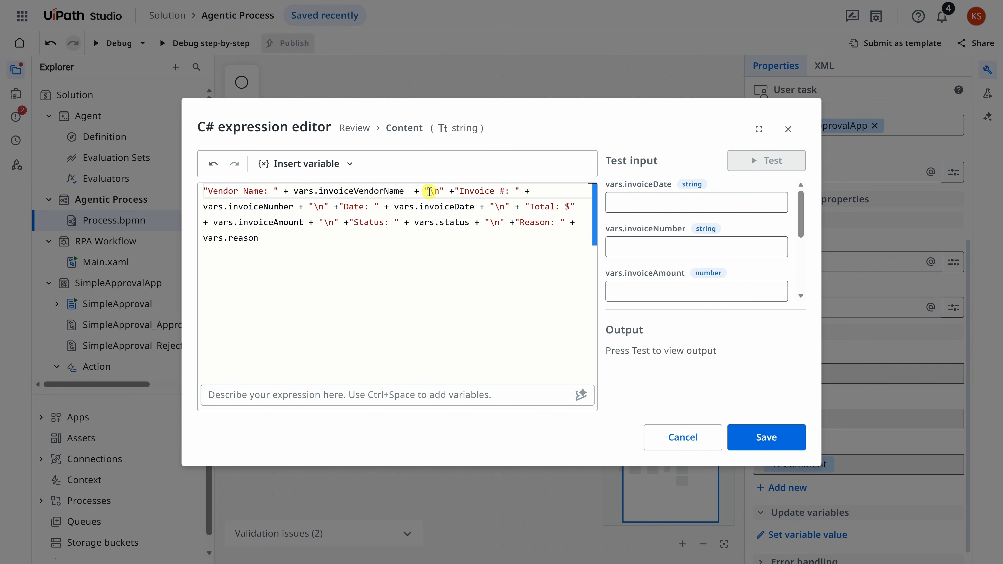
pyautogui.click(772, 439)
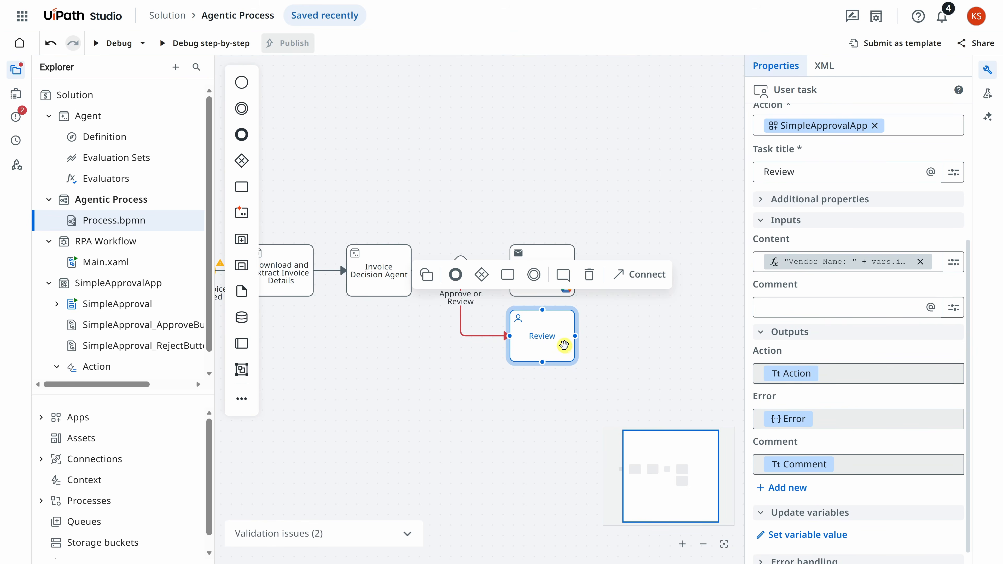
# Step: Add an exclusive gateway after the Review task and connect it to the Approve task
pyautogui.click(480, 275)
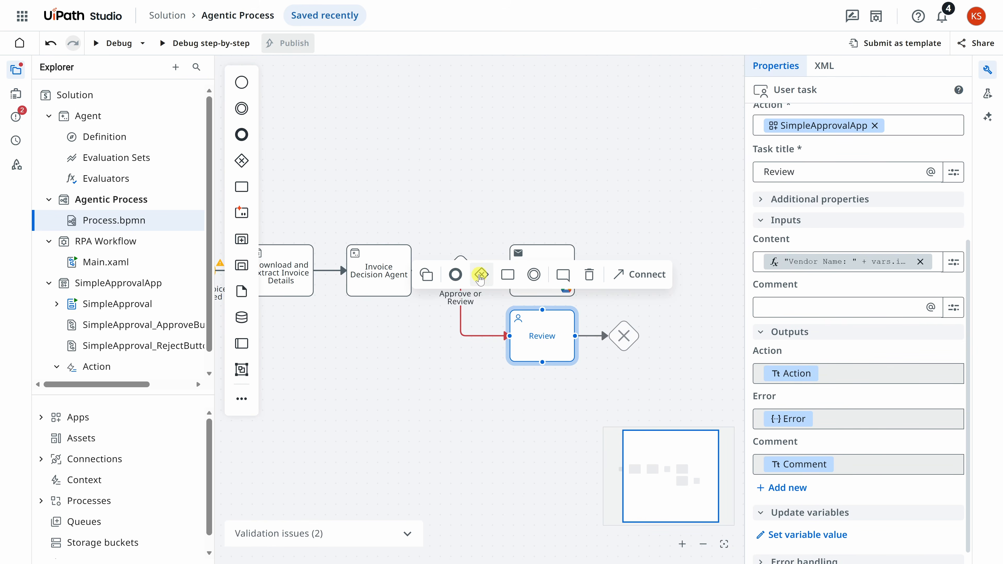
pyautogui.click(480, 277)
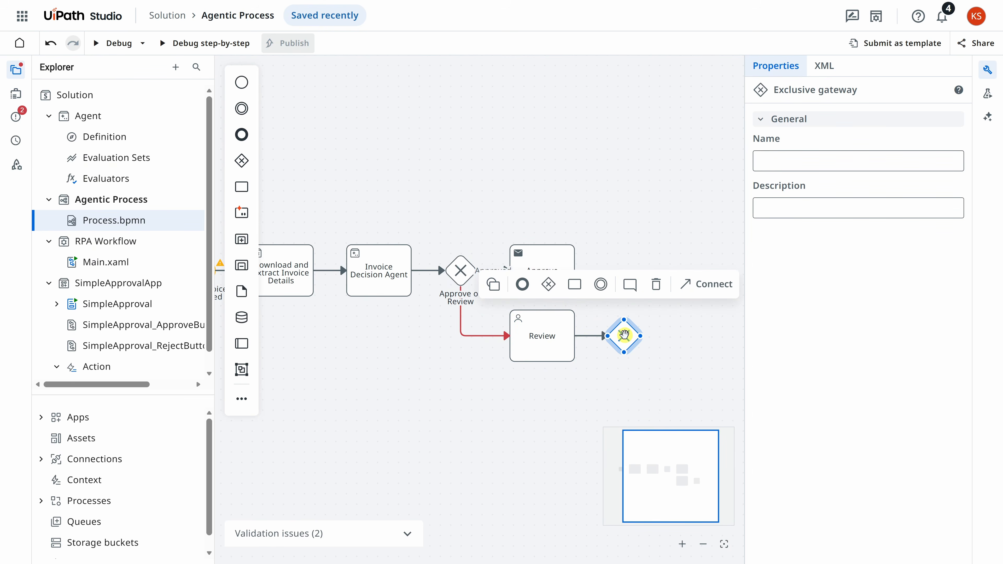
pyautogui.click(559, 240)
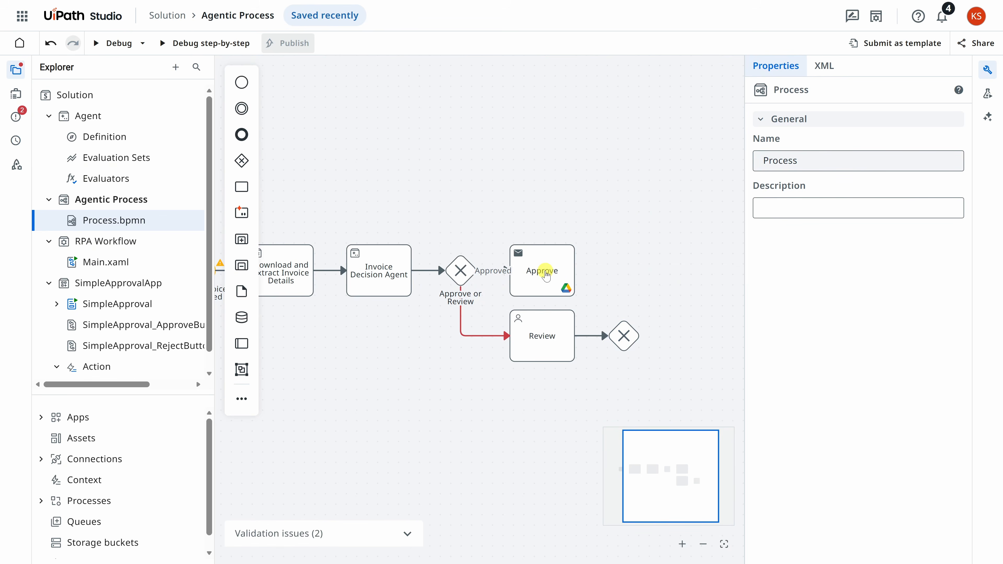
pyautogui.click(625, 326)
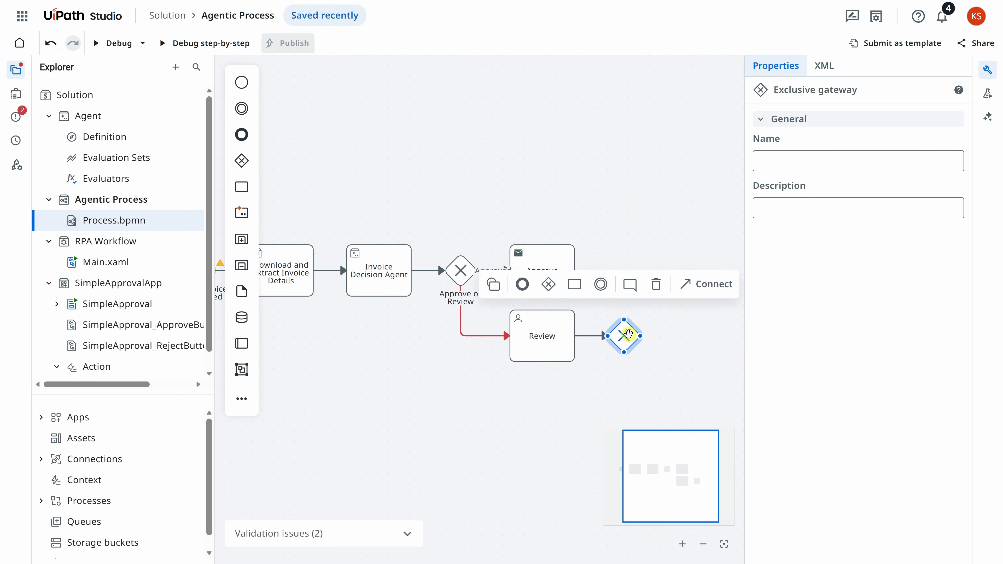
pyautogui.moveTo(624, 323); pyautogui.dragTo(574, 272)
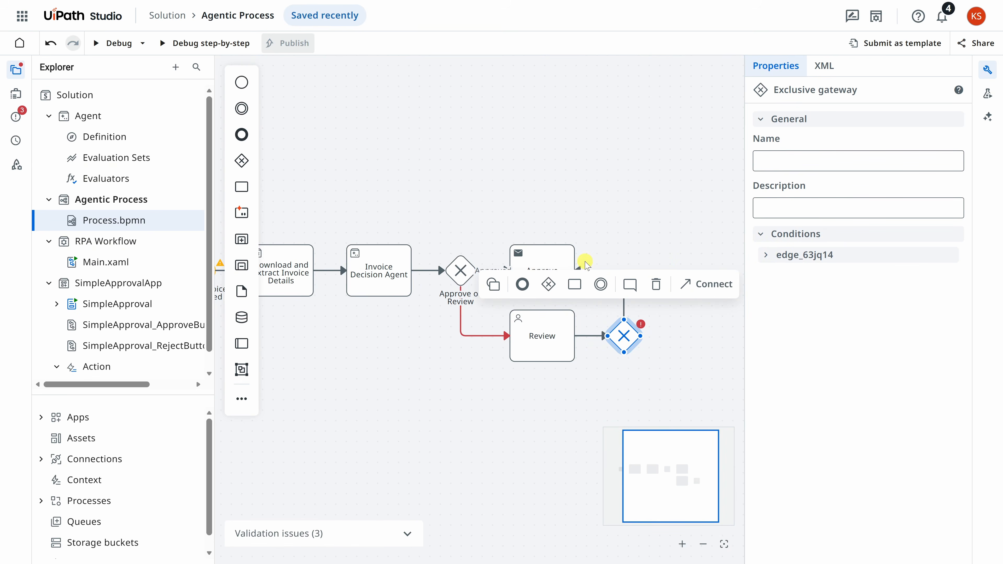
# Step: Label the new gateway's path to the Approve task "Approved"
pyautogui.click(767, 255)
pyautogui.click(783, 295)
pyautogui.write('Approved')
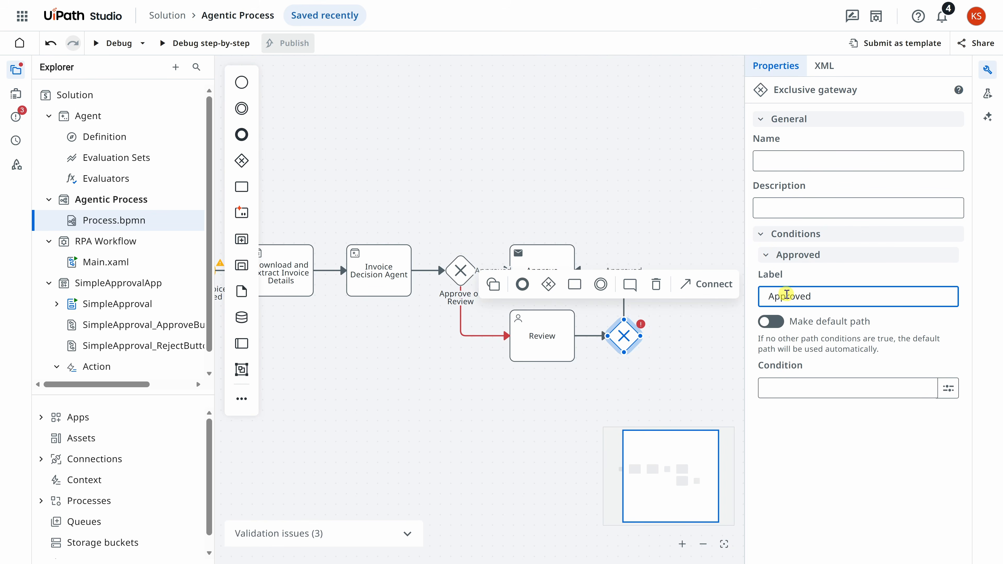
# Step: Set the new gateway's Approved path condition to the C# expression vars.action == "approve" and save it
pyautogui.click(790, 387)
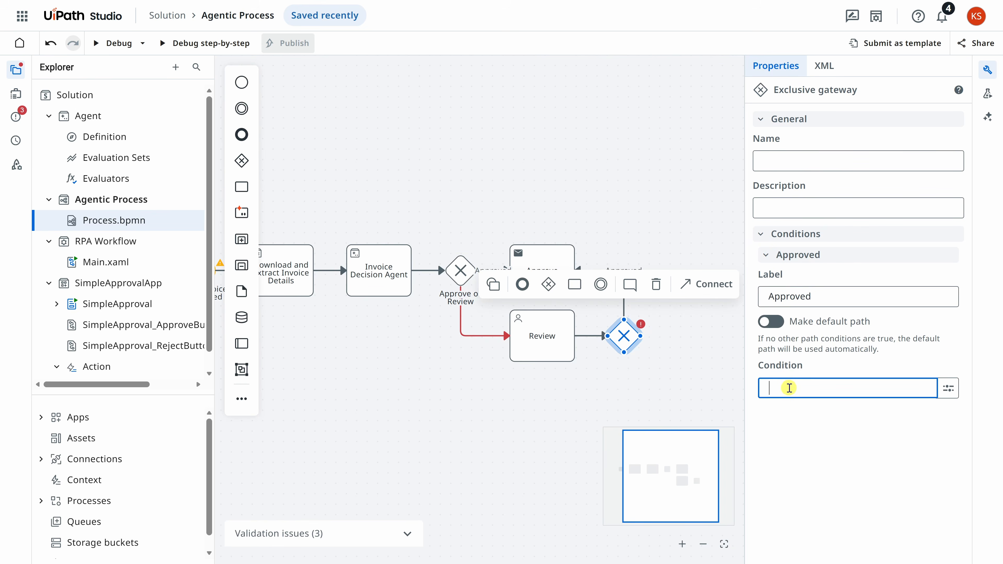
pyautogui.click(587, 280)
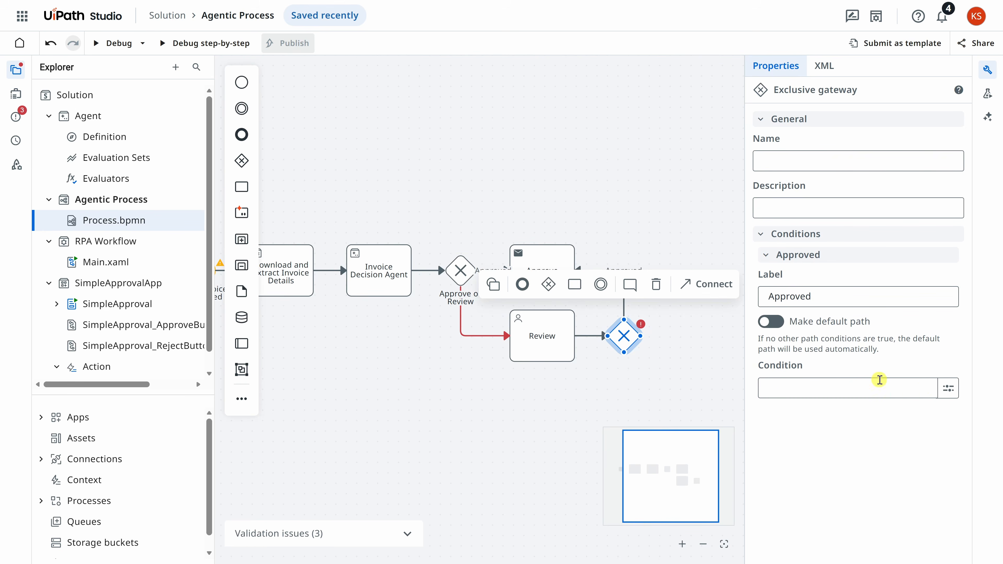
pyautogui.click(949, 389)
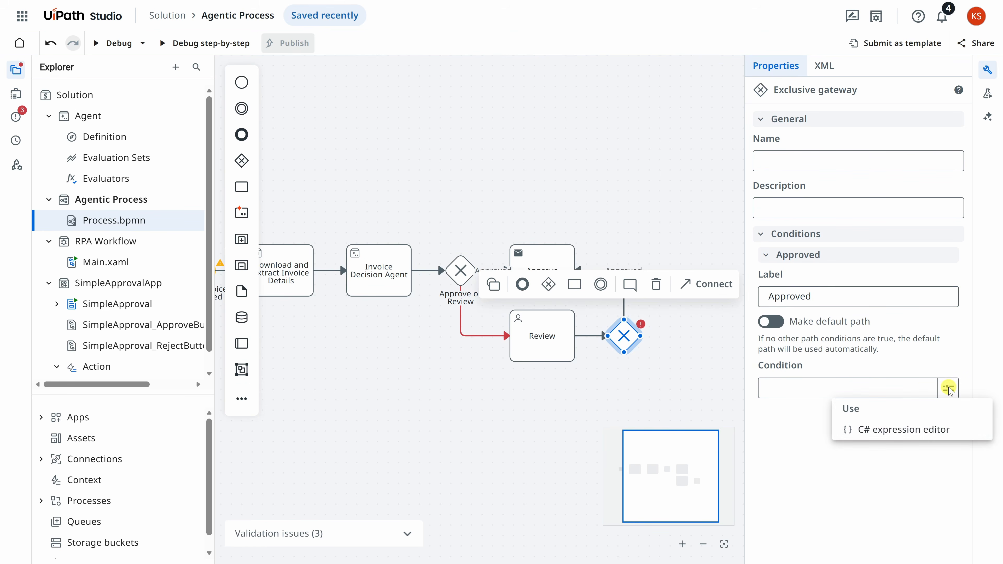
pyautogui.click(938, 430)
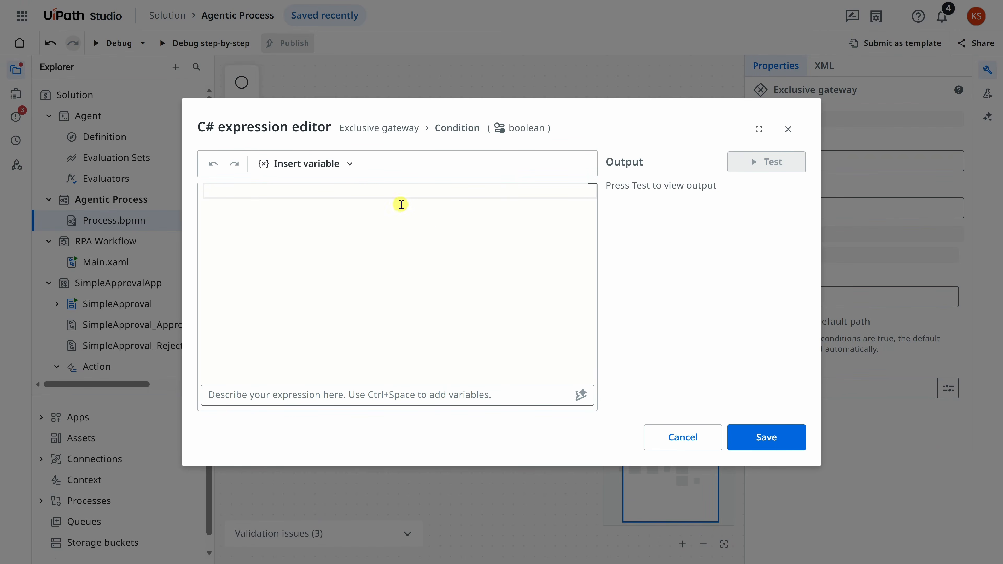
pyautogui.click(329, 165)
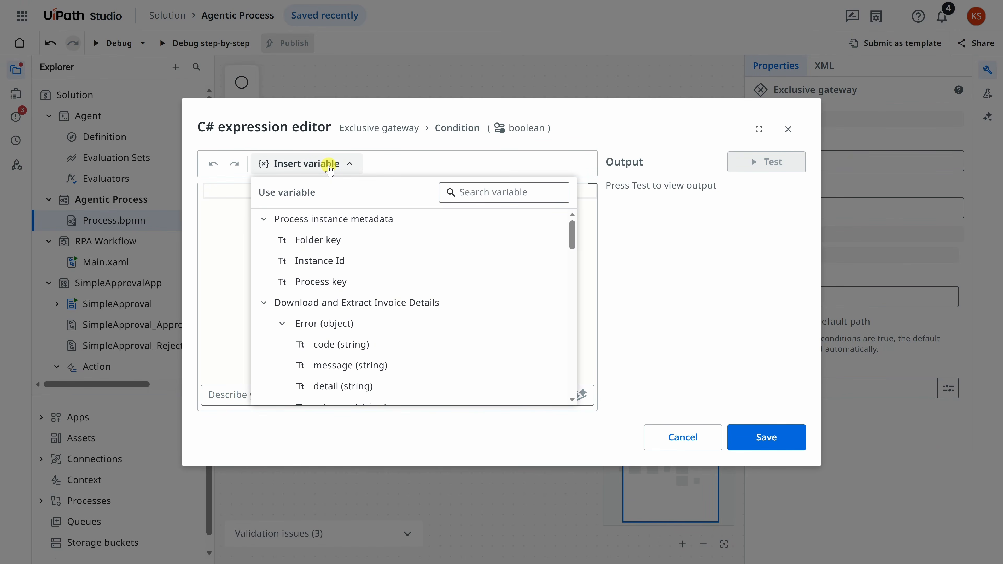
pyautogui.click(259, 193)
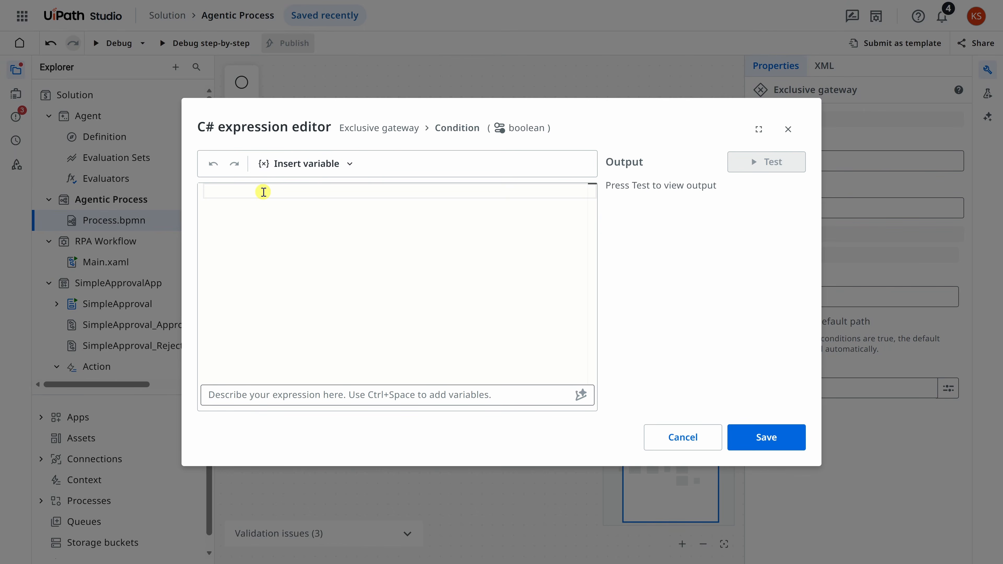
pyautogui.write('vars.')
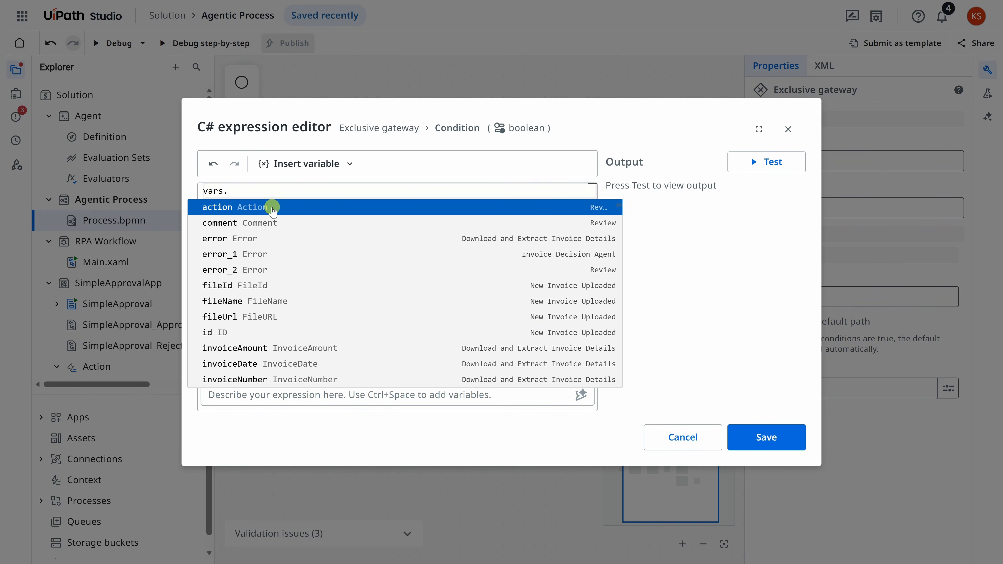
pyautogui.click(272, 208)
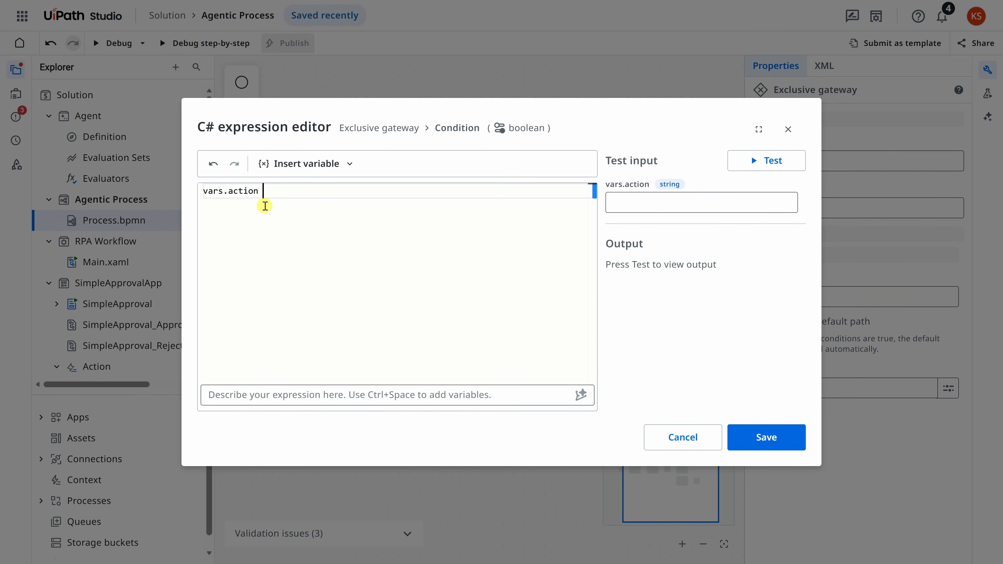
pyautogui.write('== "approve')
pyautogui.click(773, 438)
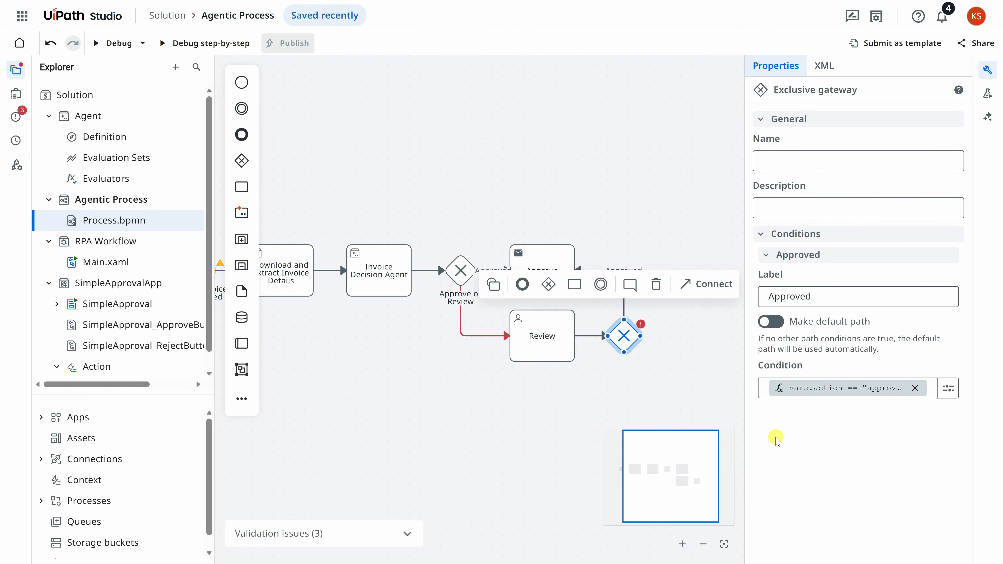
# Step: Add a task after the gateway that follows the Review task and name it "Rejected"
pyautogui.click(573, 285)
pyautogui.click(572, 285)
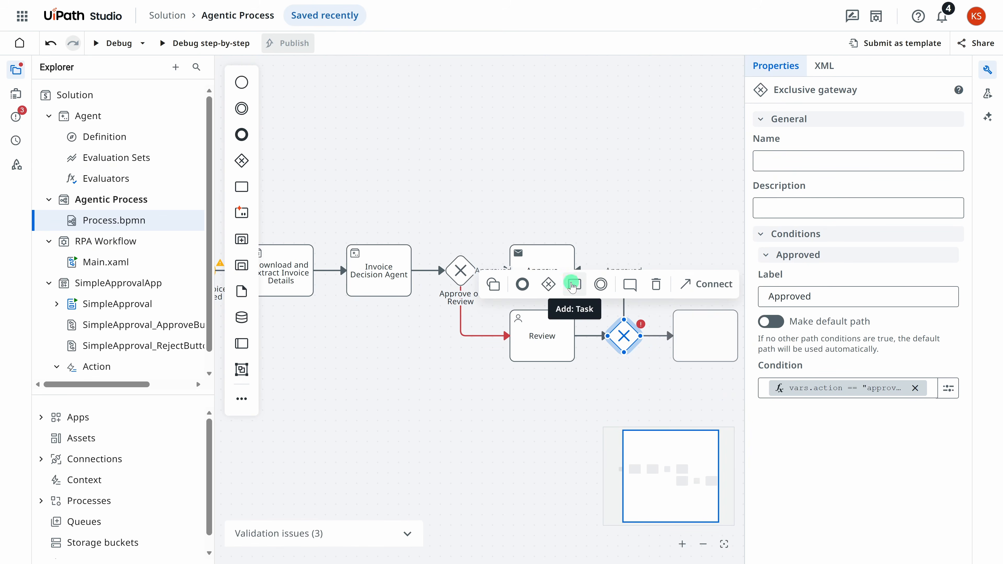
pyautogui.click(811, 165)
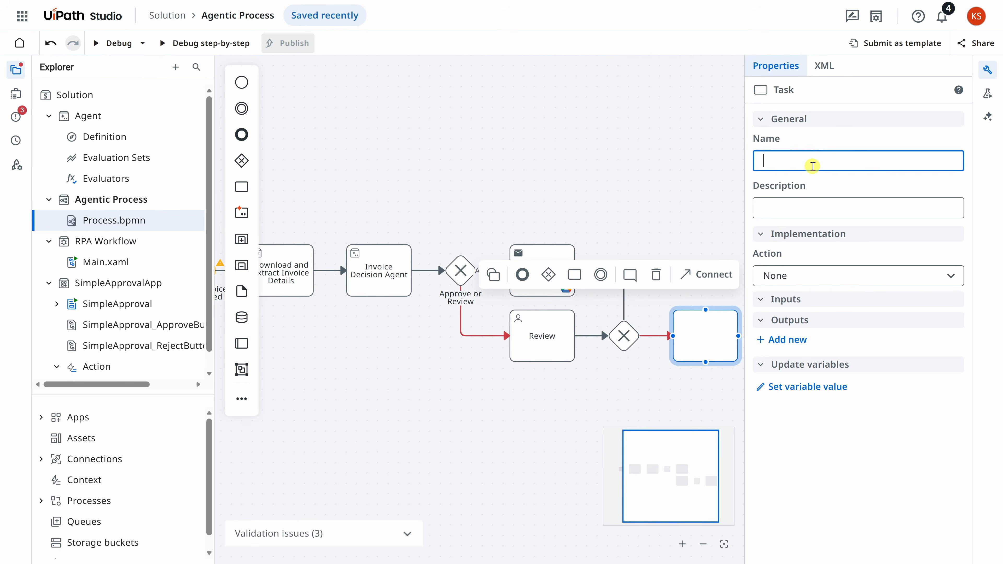
pyautogui.write('Rejected')
pyautogui.press('Return')
pyautogui.click(604, 231)
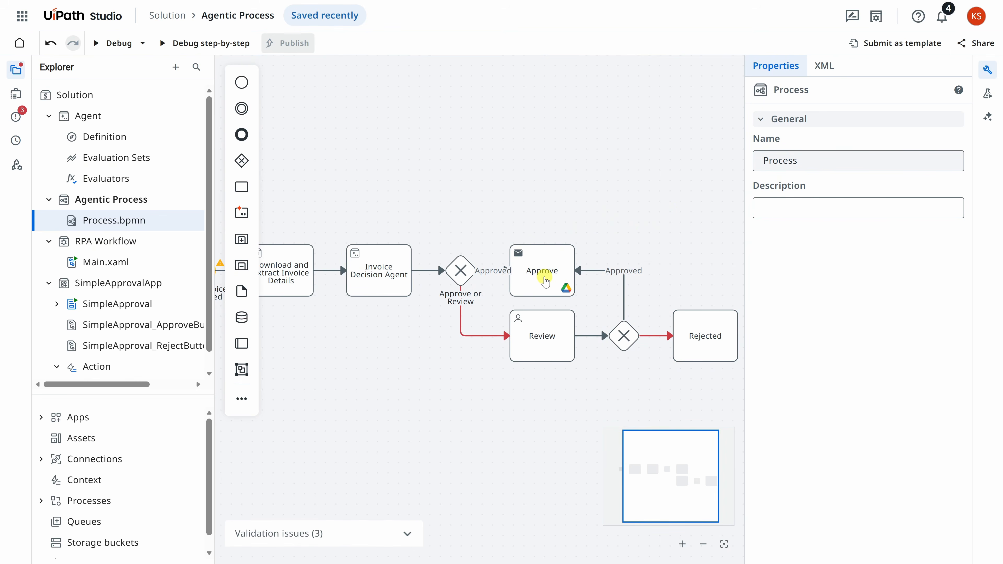
# Step: Set the Rejected task to execute a connector activity using the Google Drive connector's Move File or Folder activity
pyautogui.click(689, 335)
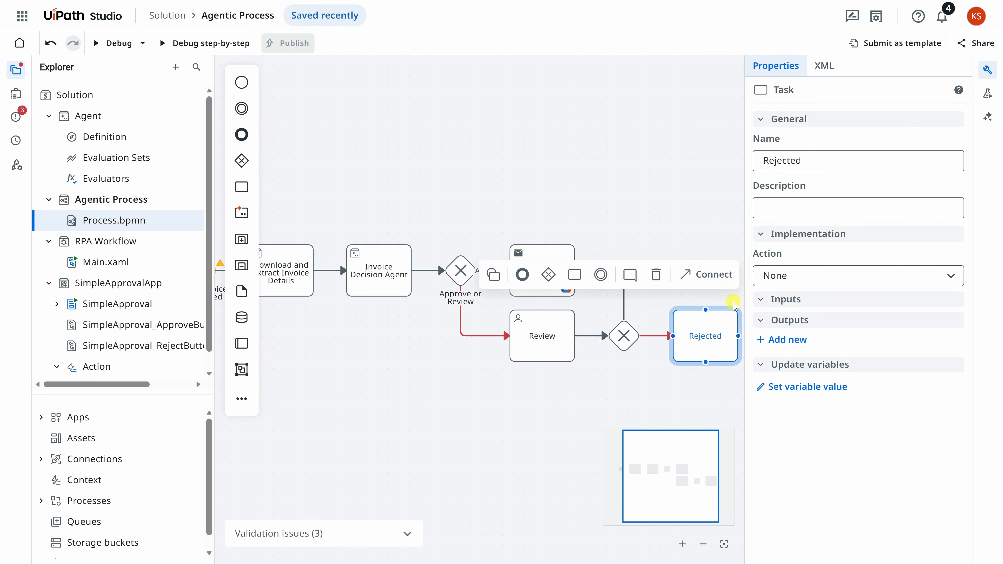
pyautogui.click(801, 276)
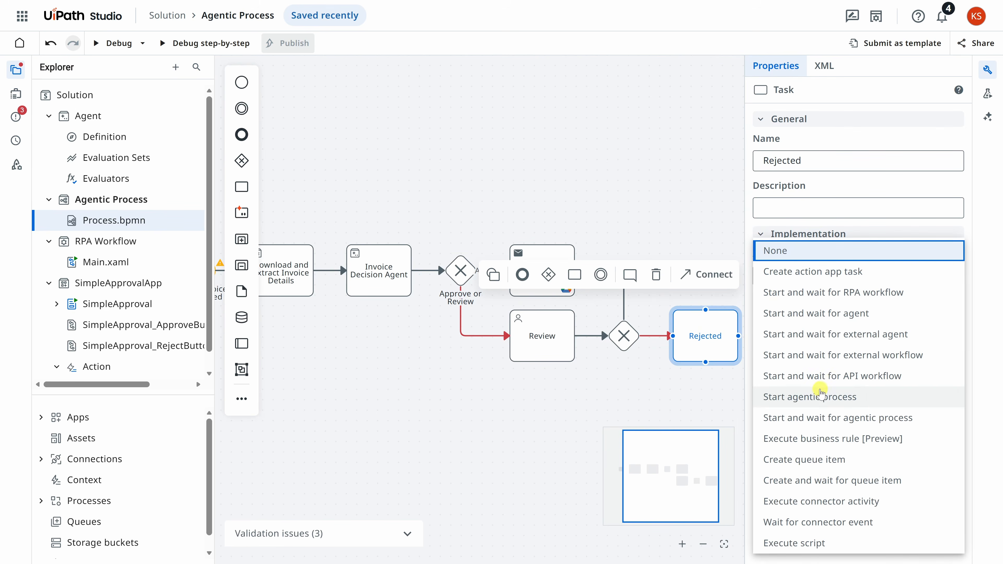
pyautogui.click(864, 501)
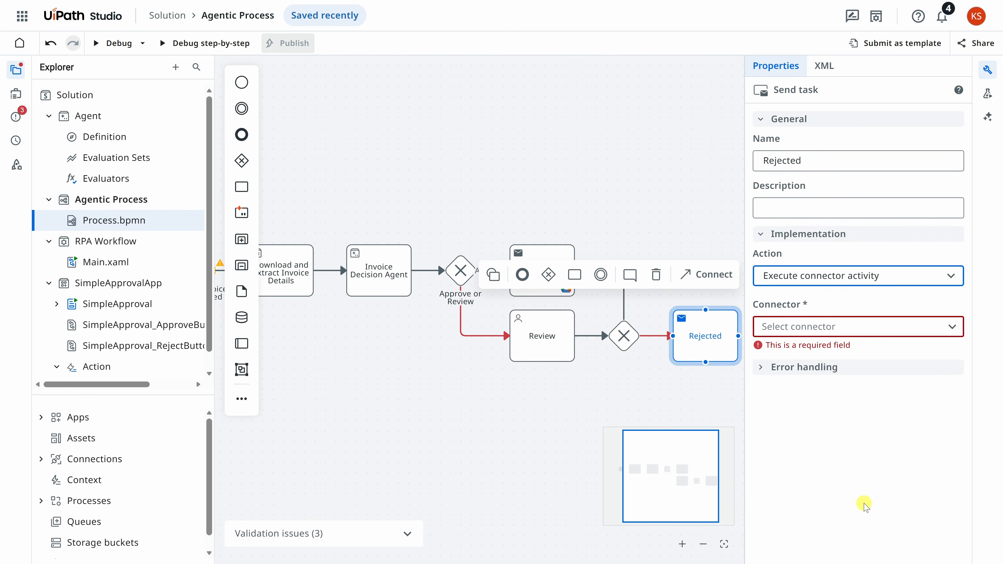
pyautogui.click(819, 327)
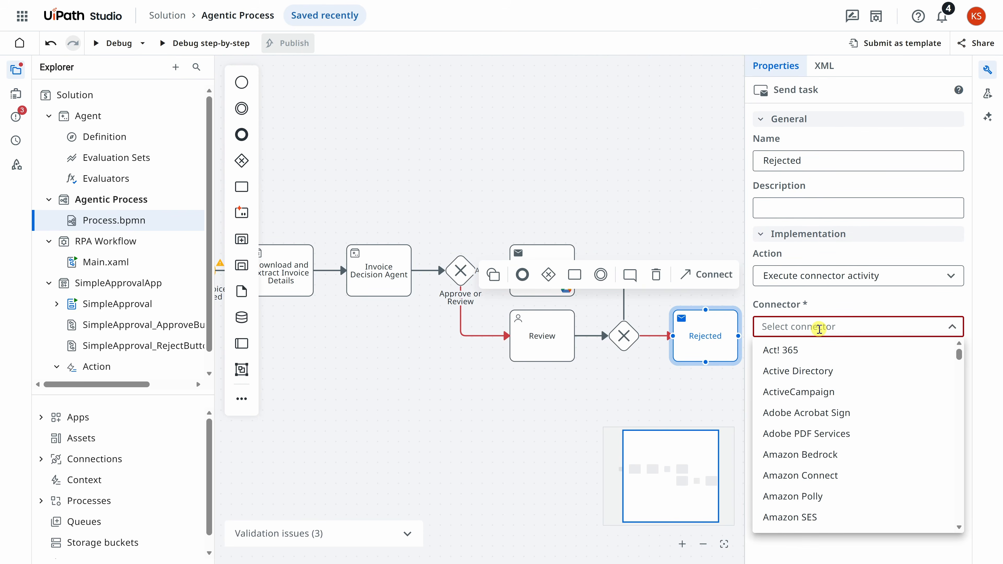
pyautogui.write('google dr')
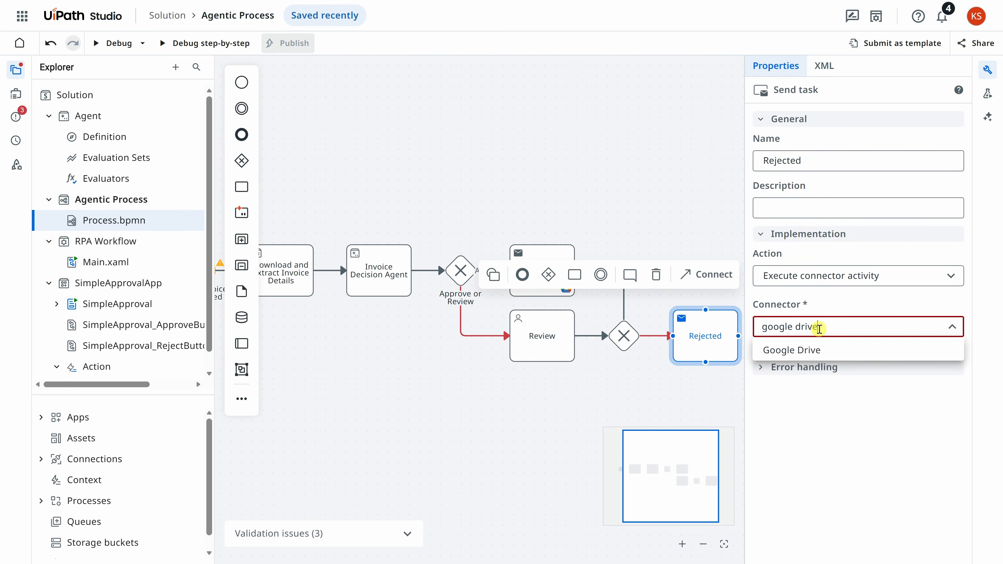
pyautogui.write('ive')
pyautogui.click(796, 351)
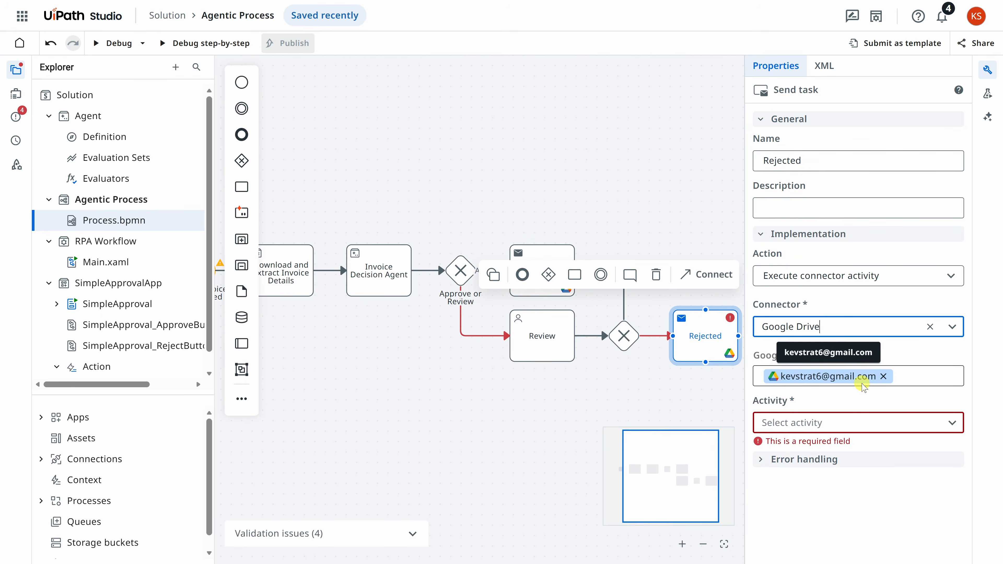
pyautogui.click(828, 422)
pyautogui.scroll(-5, 836, 371)
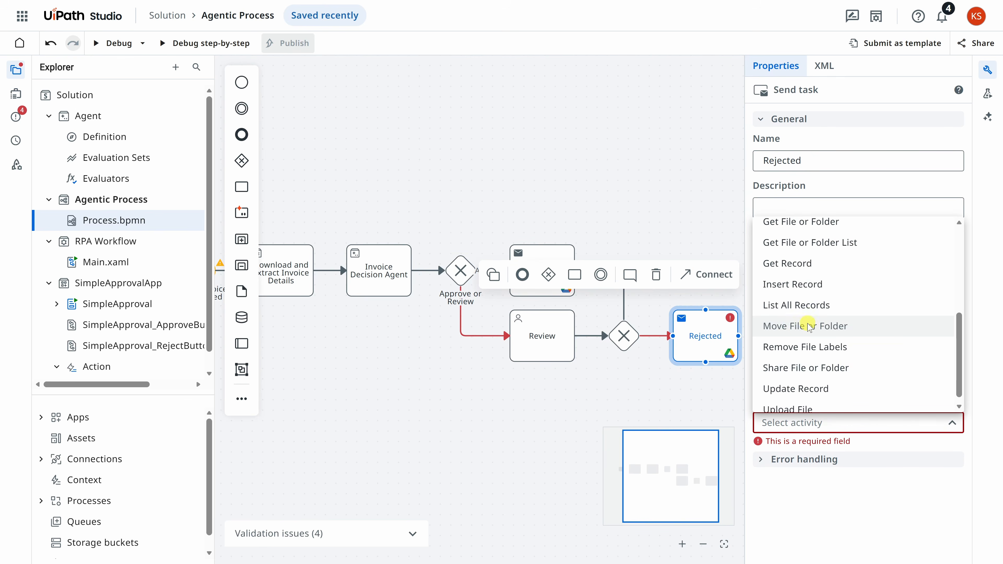
pyautogui.click(796, 326)
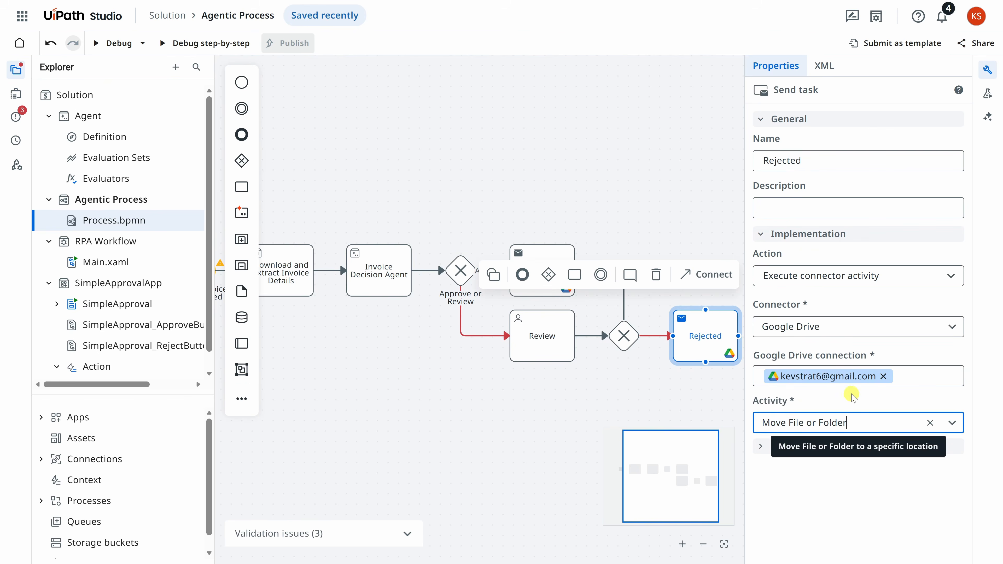
# Step: Set the Rejected task's file to move to the FileId variable from New Invoice Uploaded
pyautogui.scroll(-3, 759, 462)
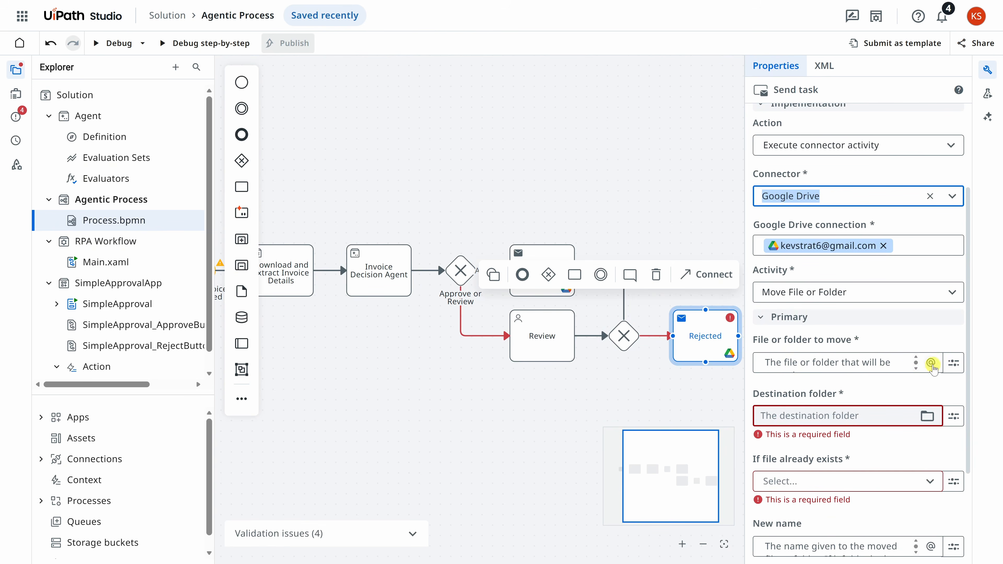
pyautogui.click(953, 363)
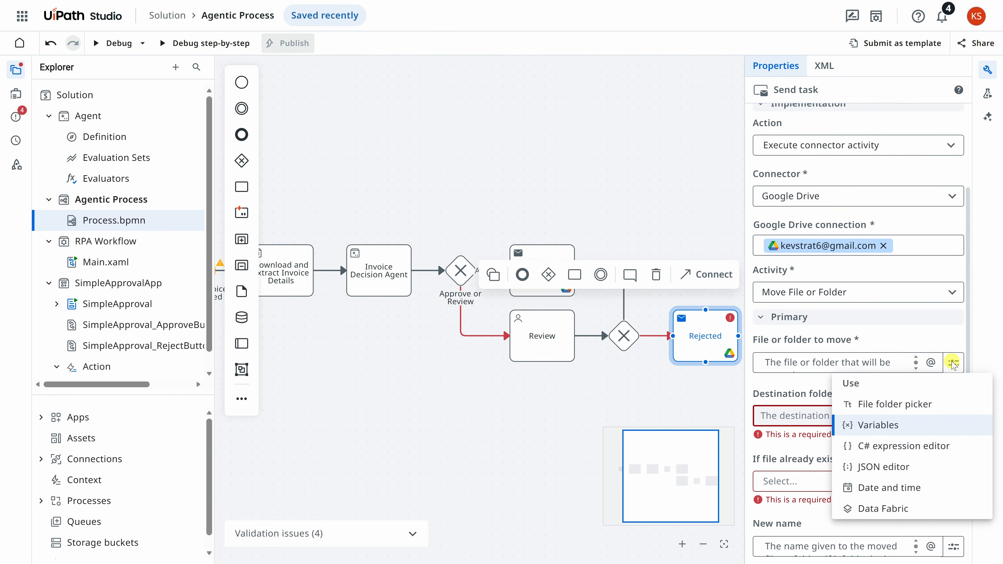
pyautogui.click(882, 425)
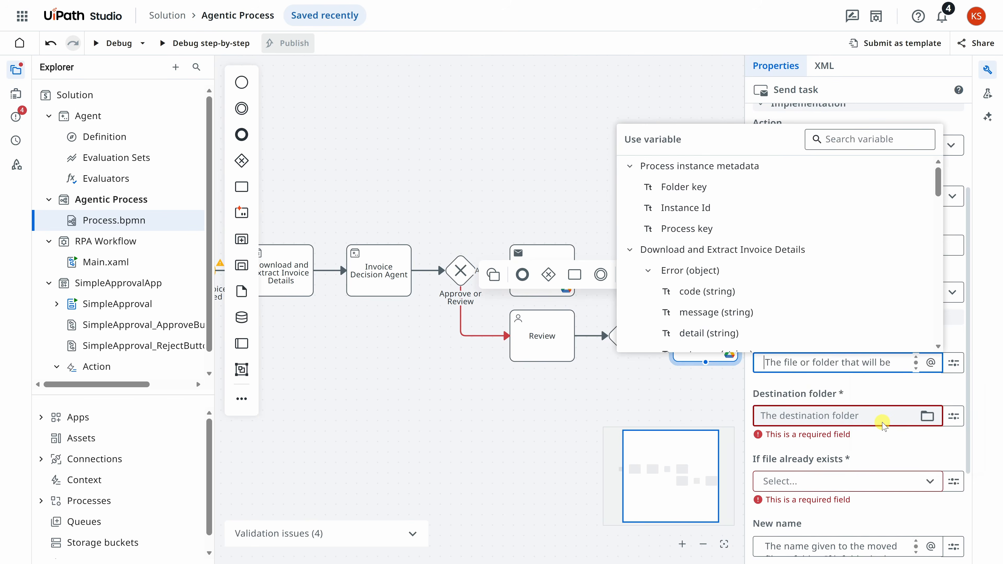
pyautogui.click(629, 167)
pyautogui.click(630, 187)
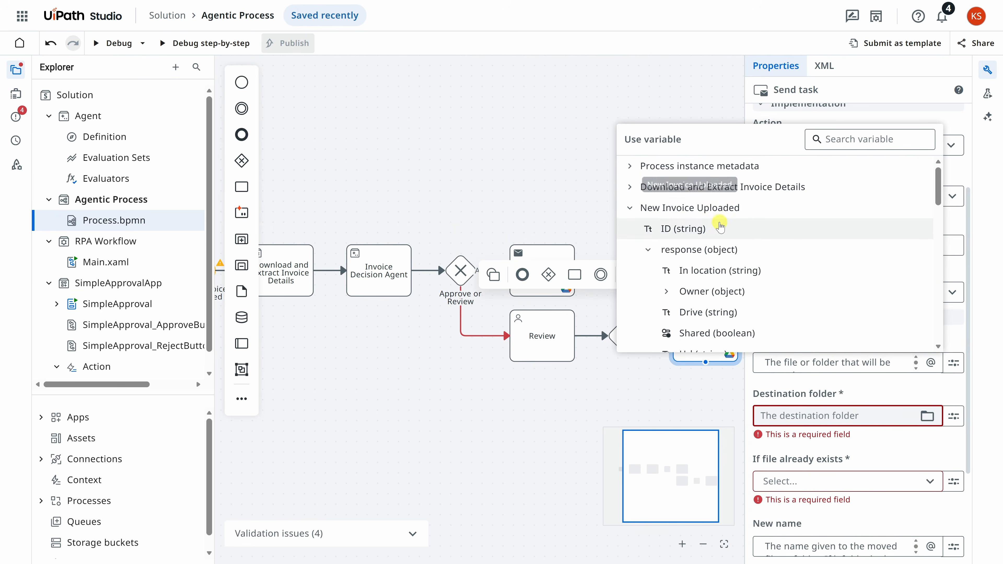
pyautogui.click(648, 249)
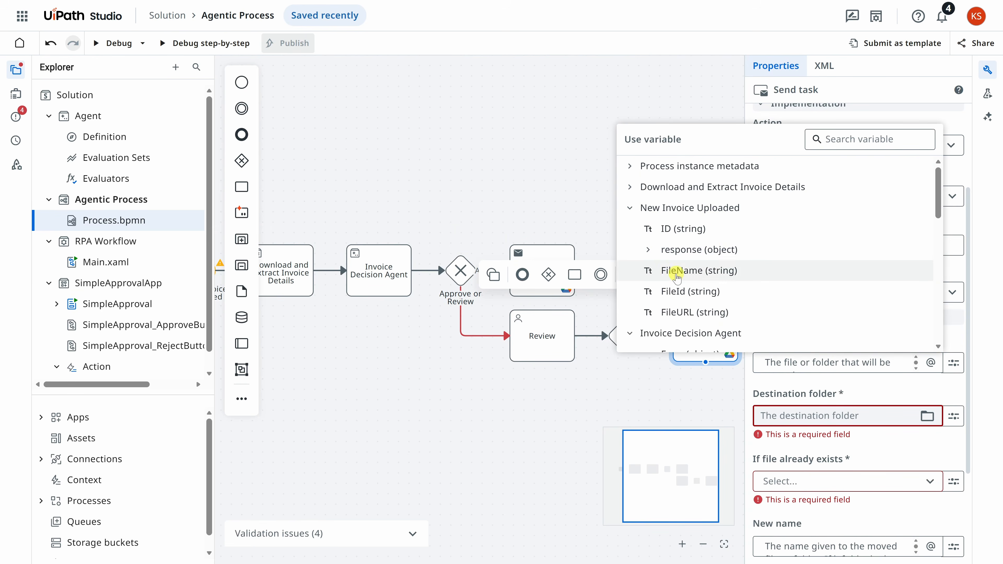
pyautogui.click(678, 292)
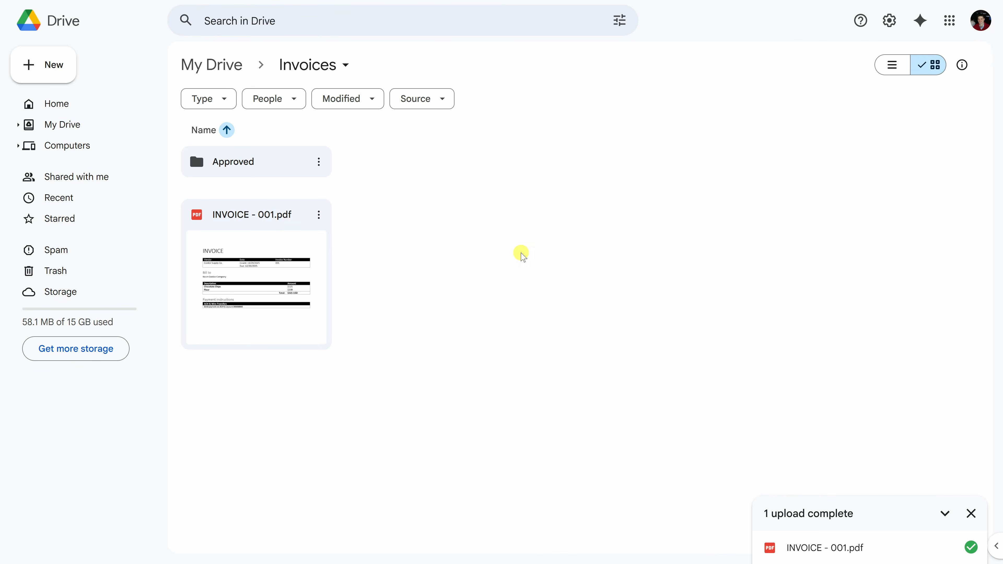
# Step: Switch to Google Drive and create a folder named "Rejected" inside the Invoices folder
pyautogui.rightClick(520, 253)
pyautogui.click(571, 272)
pyautogui.write('Rejected')
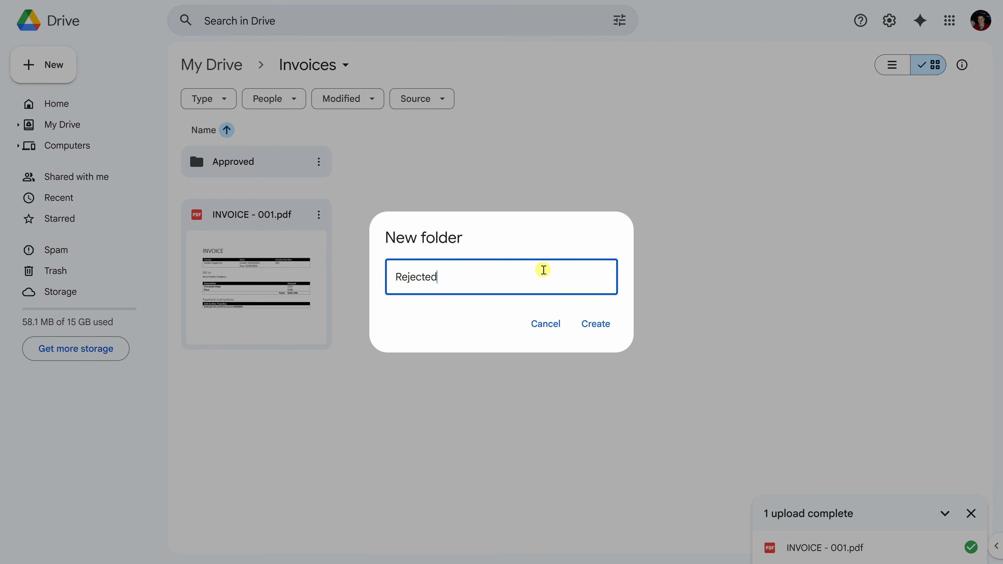
pyautogui.click(588, 324)
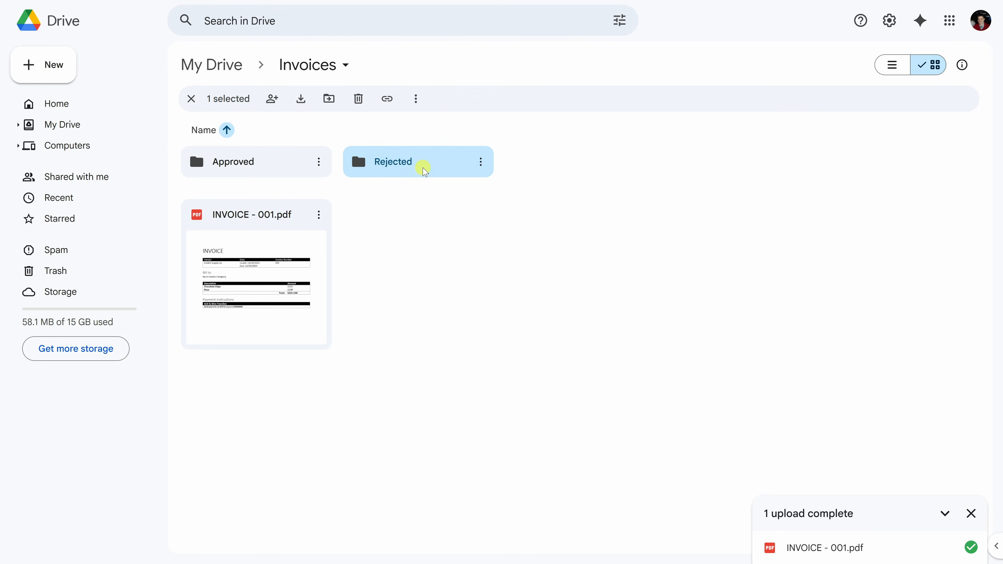
# Step: Return to UiPath Studio and set the Rejected task's destination folder to My Drive > Invoices > Rejected
pyautogui.hotkey('alt', 'Tab')
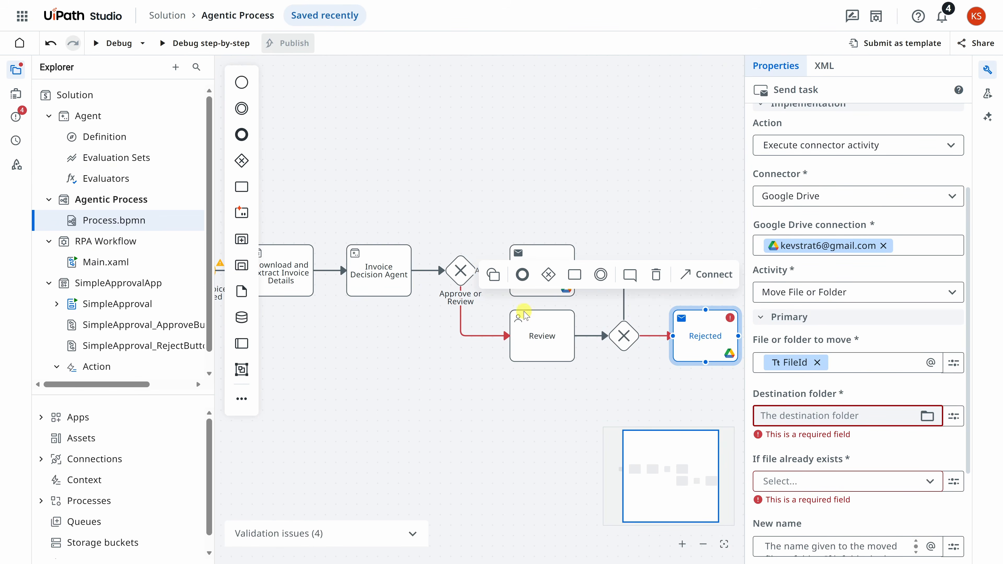
pyautogui.click(816, 417)
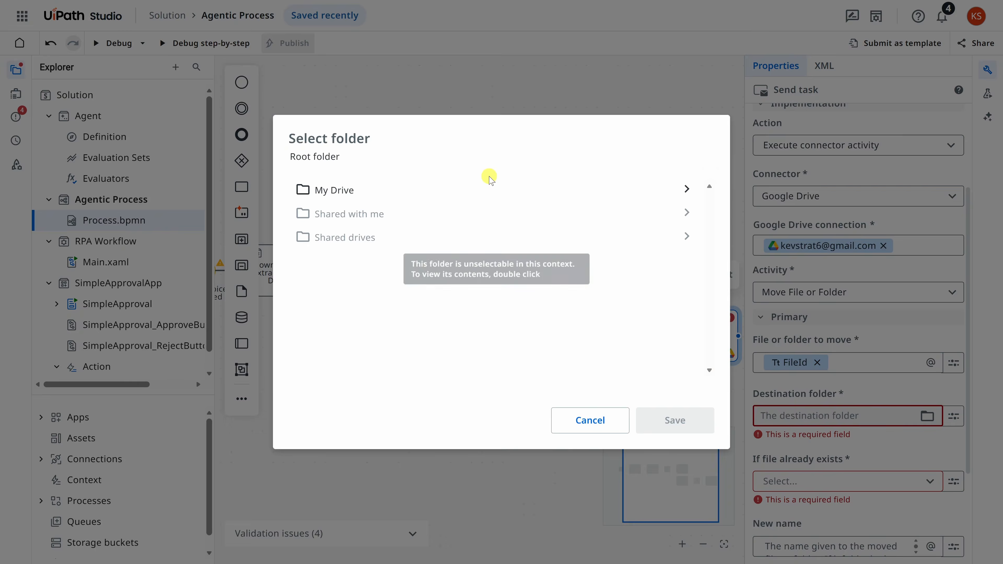
pyautogui.doubleClick(398, 195)
pyautogui.doubleClick(347, 213)
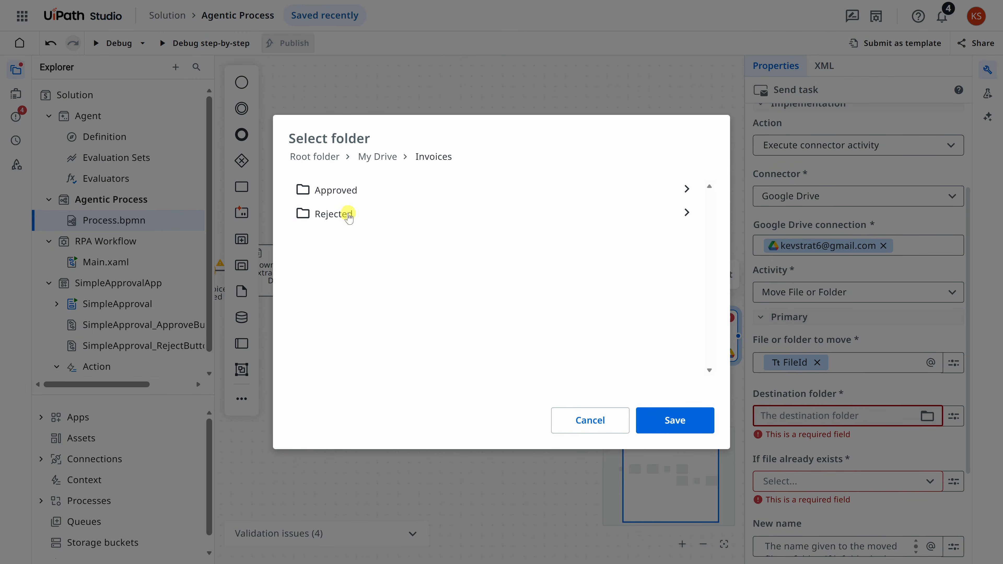
pyautogui.click(335, 215)
pyautogui.click(688, 421)
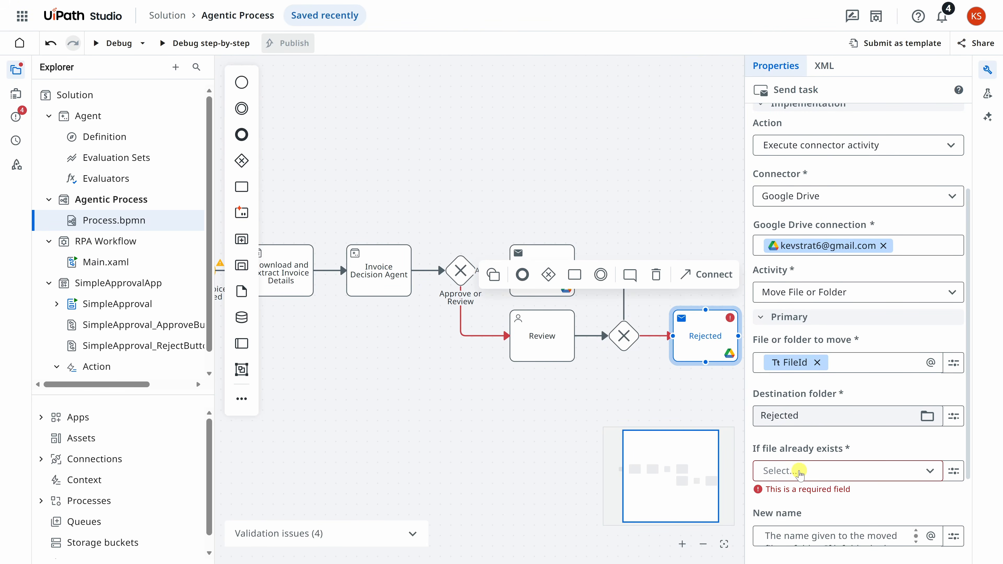
# Step: Set the Rejected task to replace the file if it already exists
pyautogui.click(802, 474)
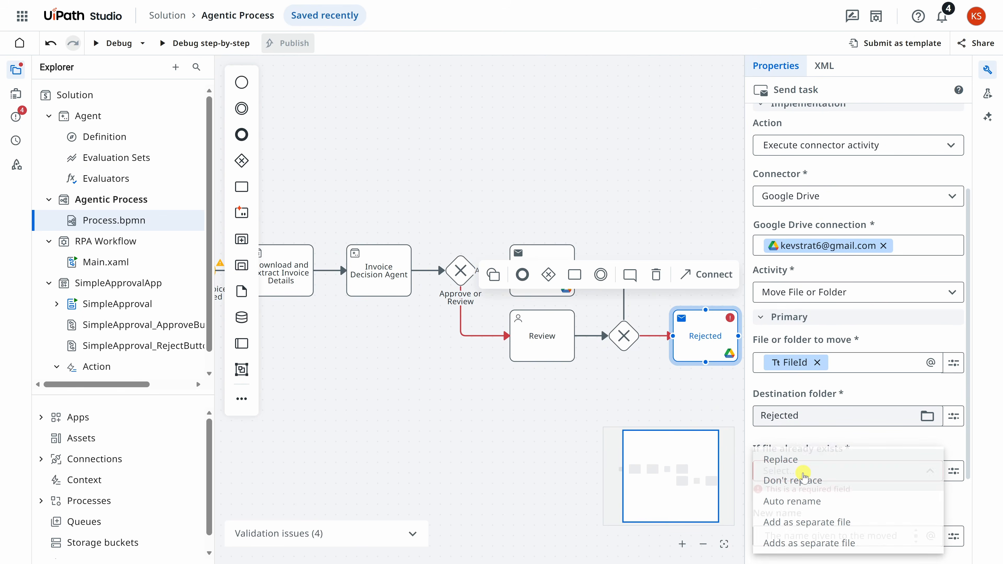
pyautogui.click(783, 460)
pyautogui.scroll(-3, 786, 456)
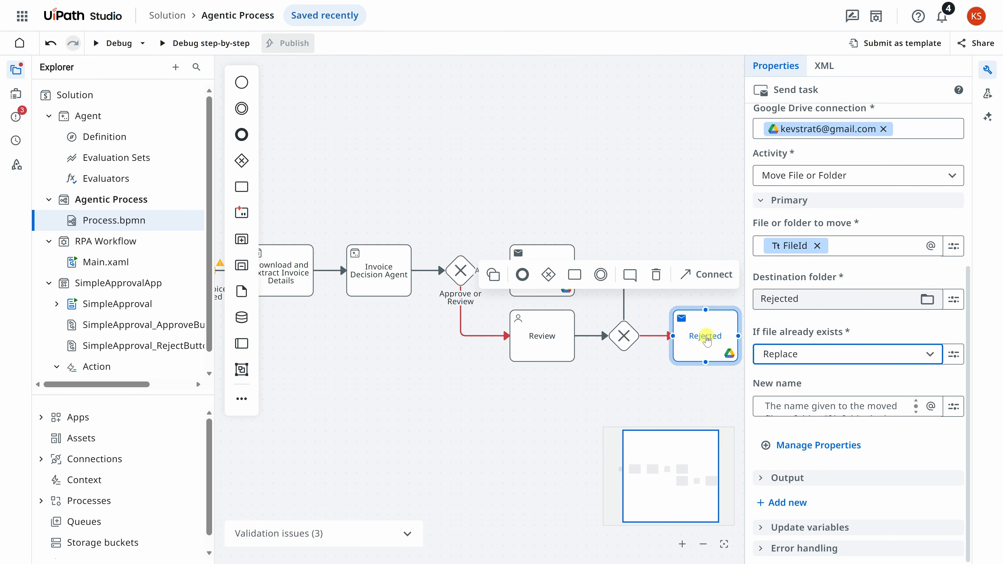
# Step: Label the path from the post-Review gateway to the Rejected task "Rejected"
pyautogui.click(623, 336)
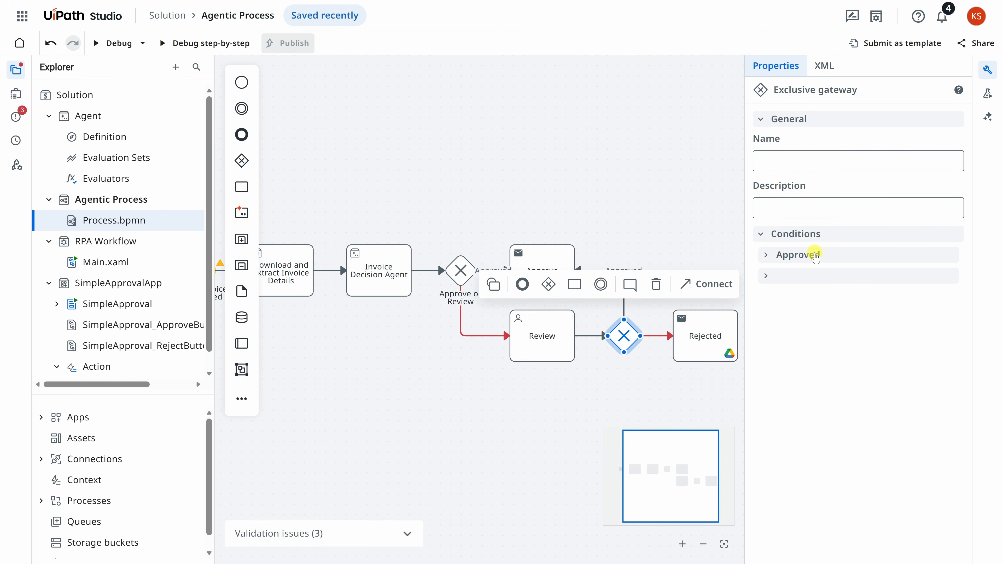
pyautogui.click(782, 278)
pyautogui.click(785, 314)
pyautogui.write('Rejected')
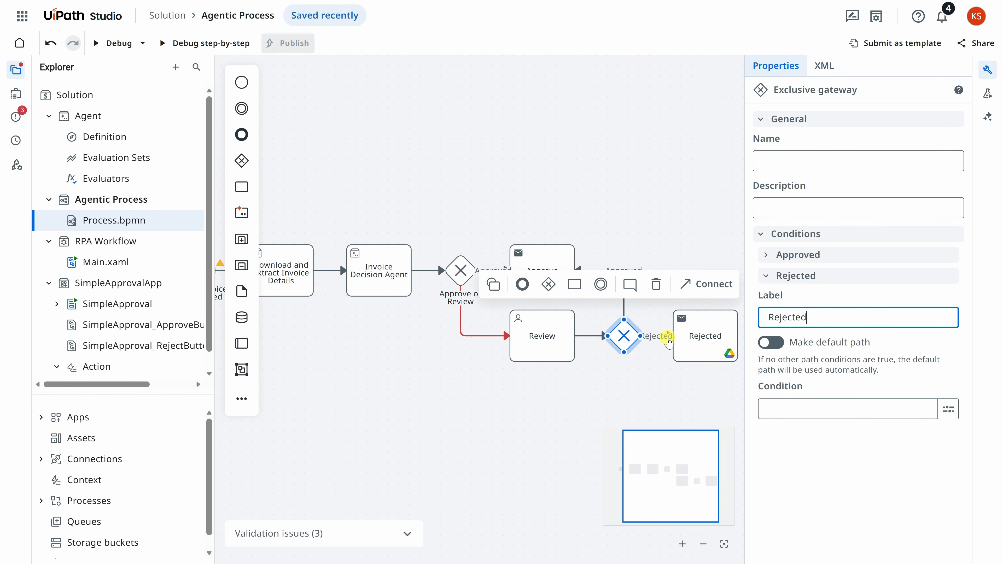
# Step: Set the condition of the post-Review gateway's Rejected path to the C# expression vars.action == "rejected", using the Review task's Action variable
pyautogui.click(945, 412)
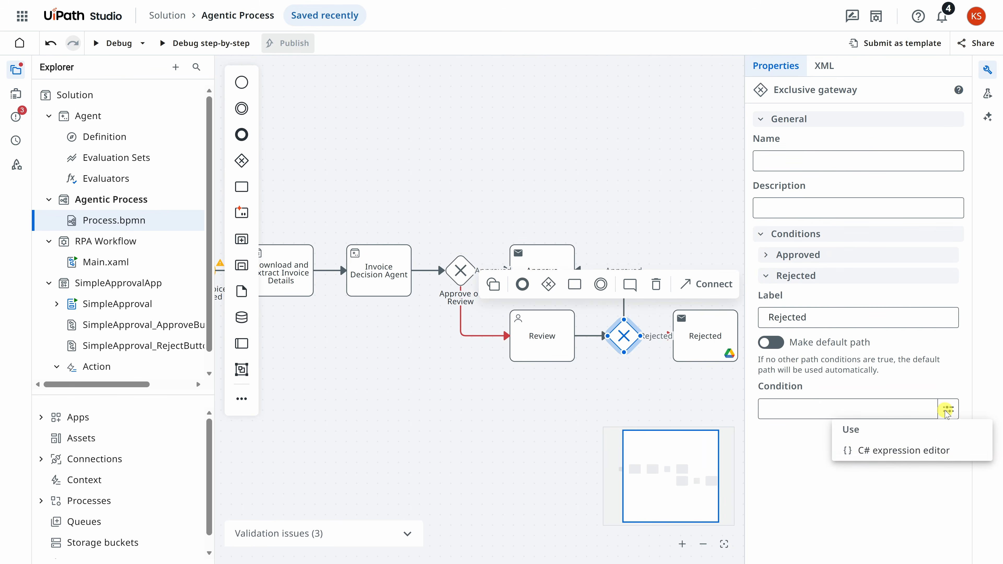
pyautogui.click(915, 453)
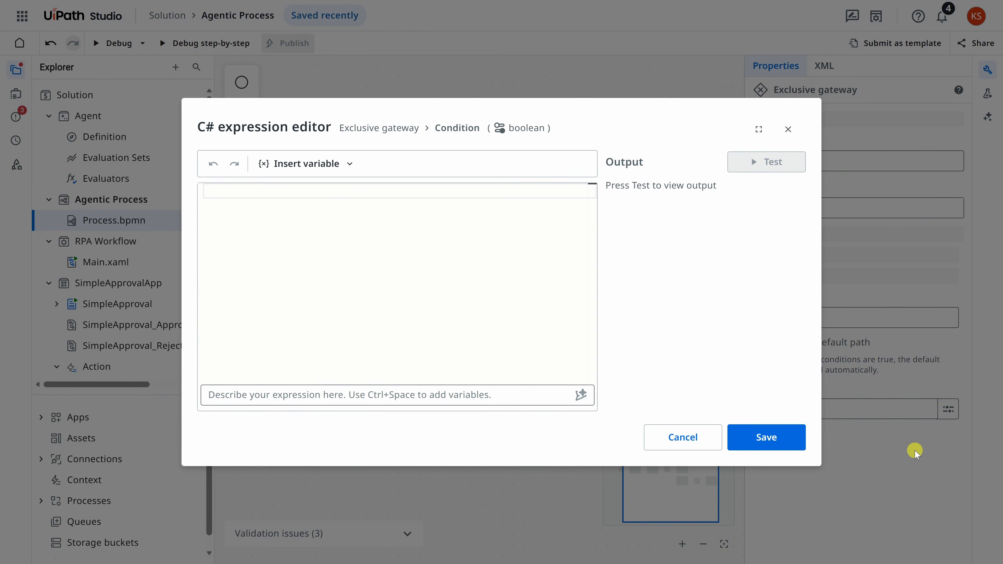
pyautogui.click(337, 164)
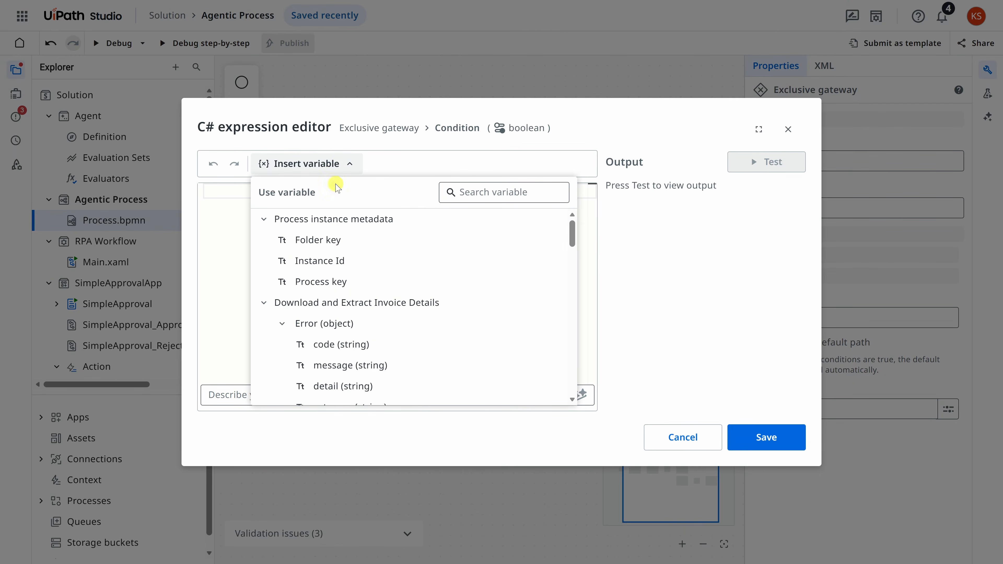
pyautogui.scroll(-5, 349, 248)
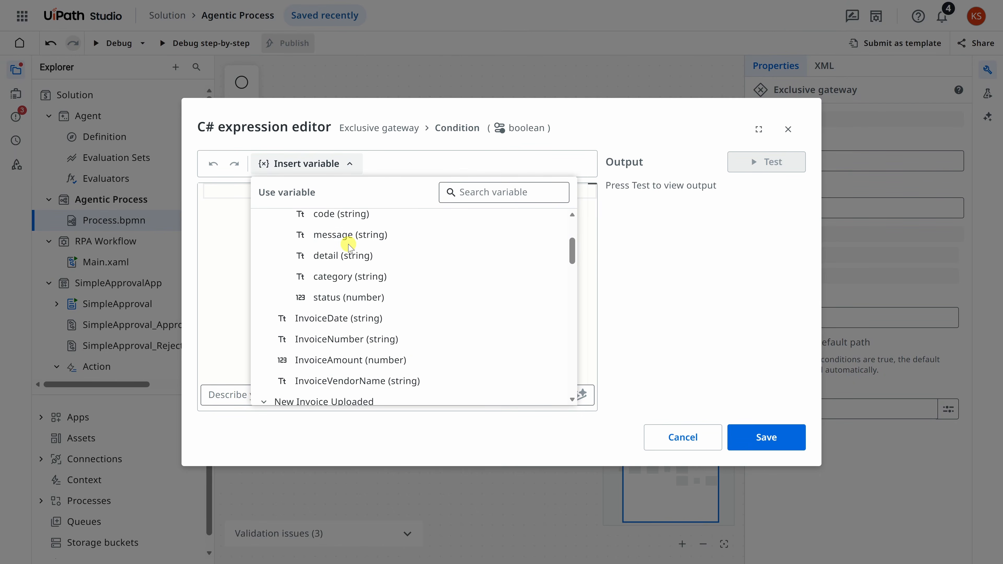
pyautogui.scroll(-5, 349, 248)
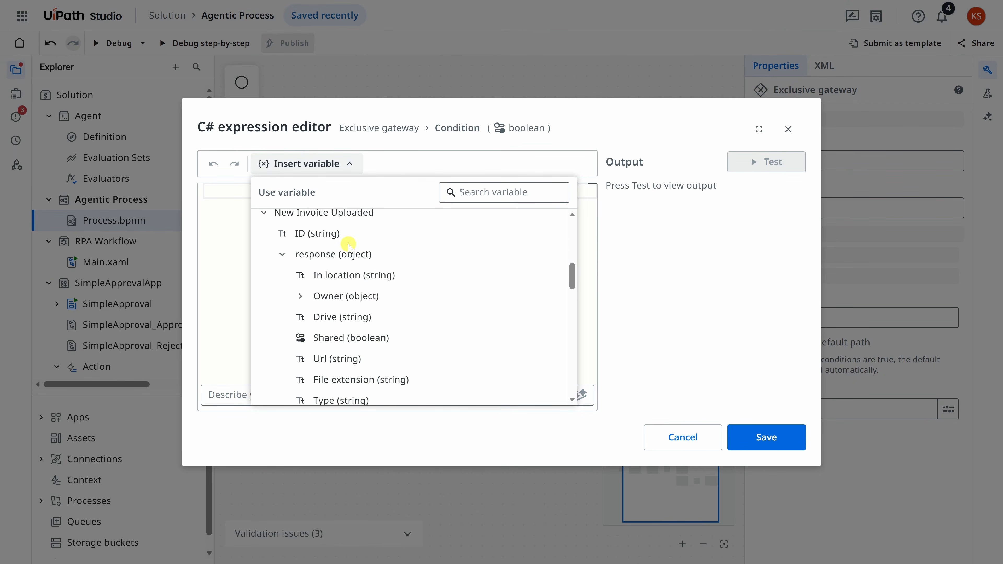
pyautogui.scroll(-5, 349, 248)
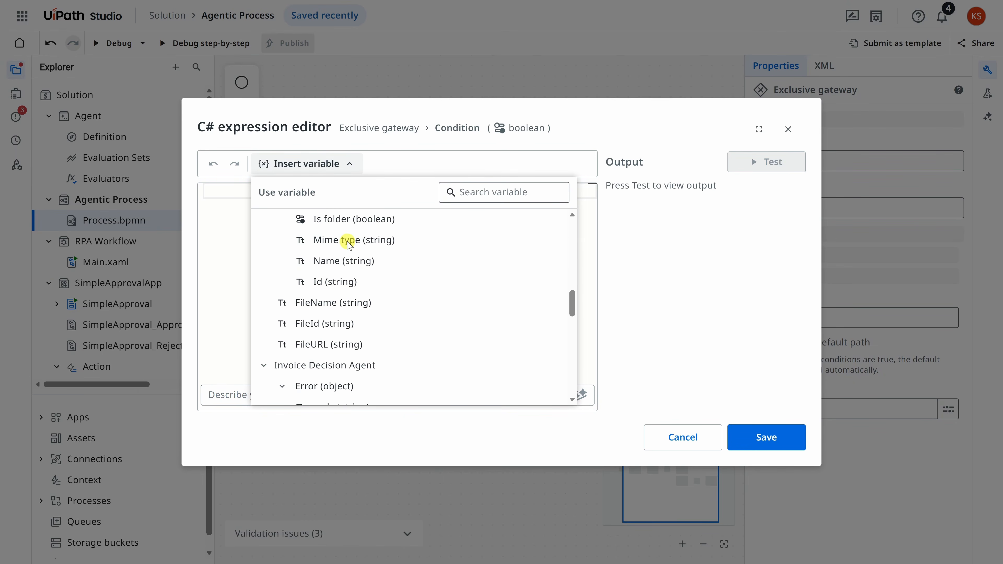
pyautogui.scroll(-6, 348, 246)
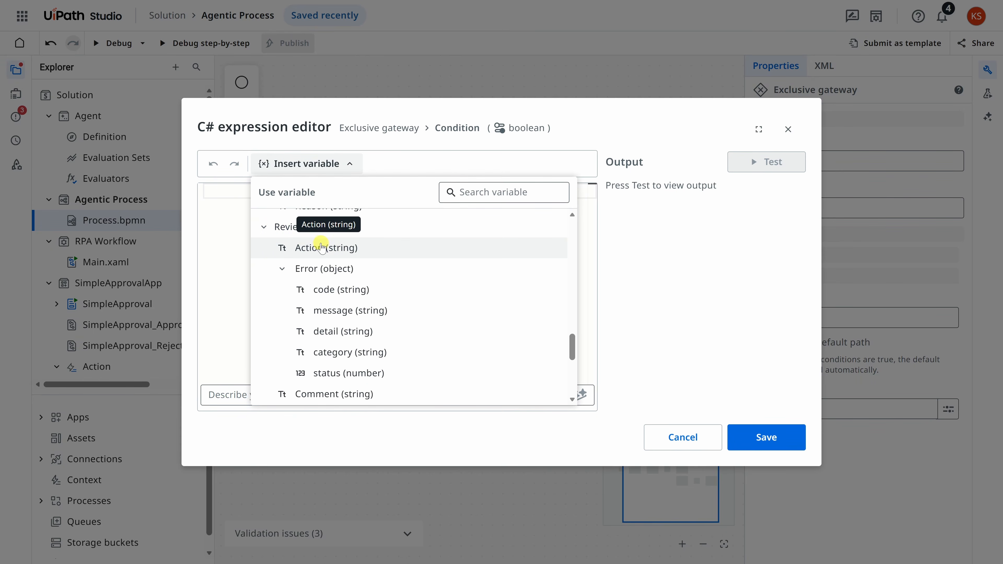
pyautogui.click(323, 248)
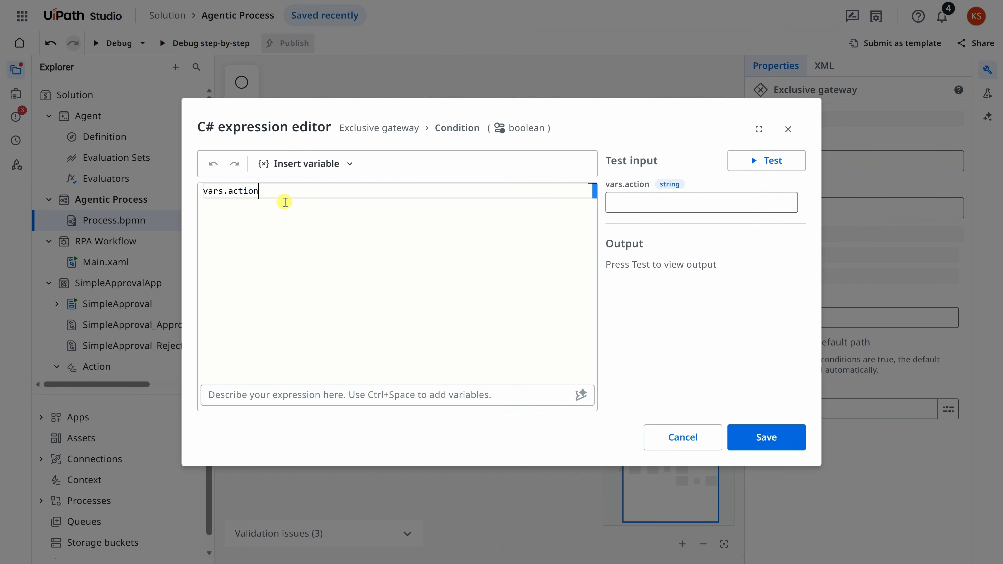
pyautogui.write('=')
pyautogui.press('BackSpace')
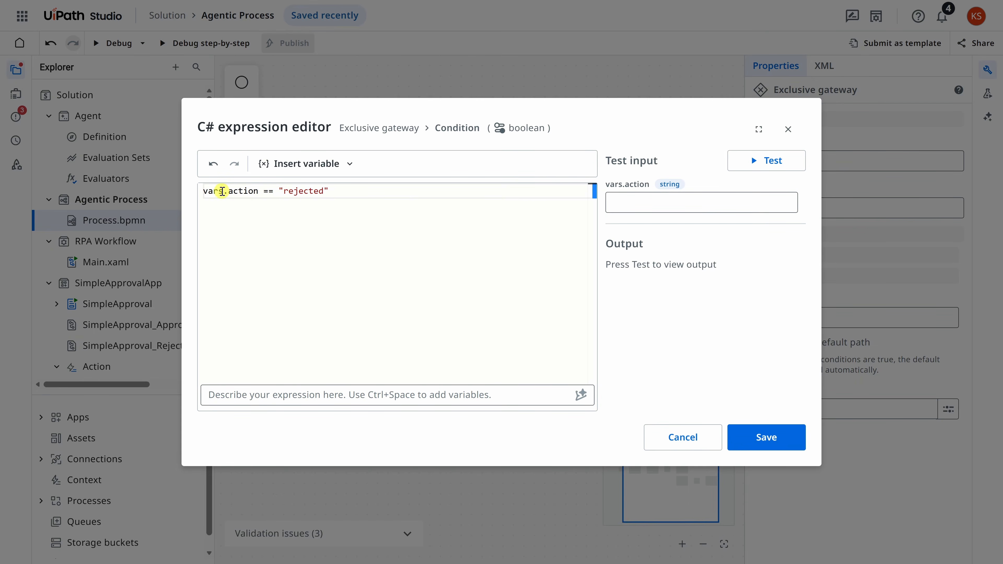
pyautogui.click(775, 441)
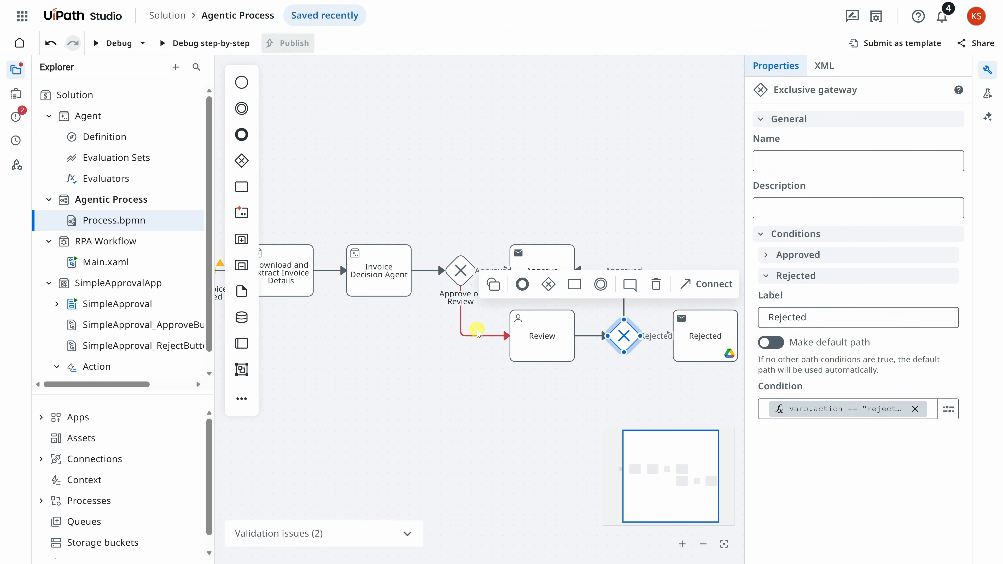
# Step: Label the path from the Approve or Review gateway to the Review task "Review"
pyautogui.click(461, 271)
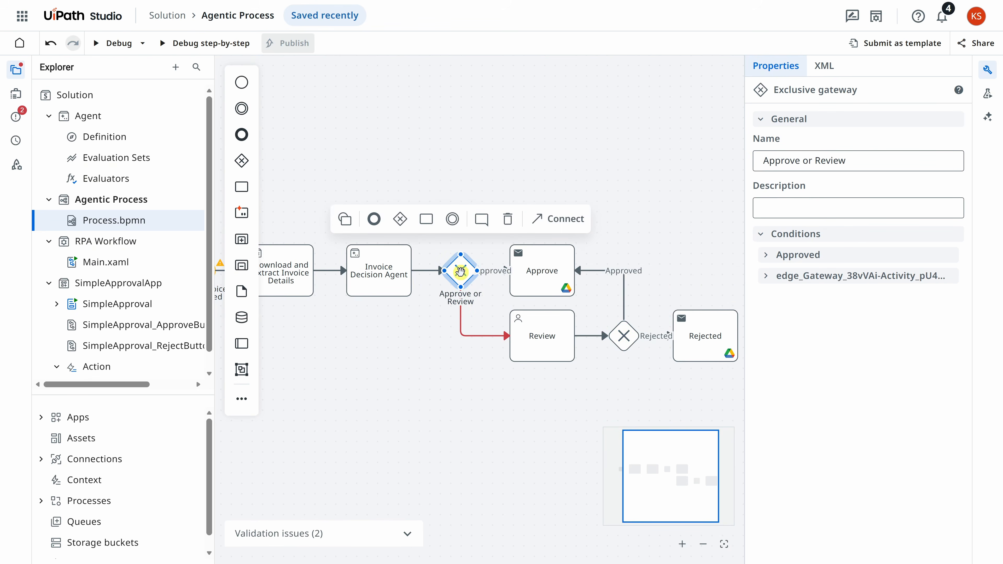
pyautogui.click(766, 275)
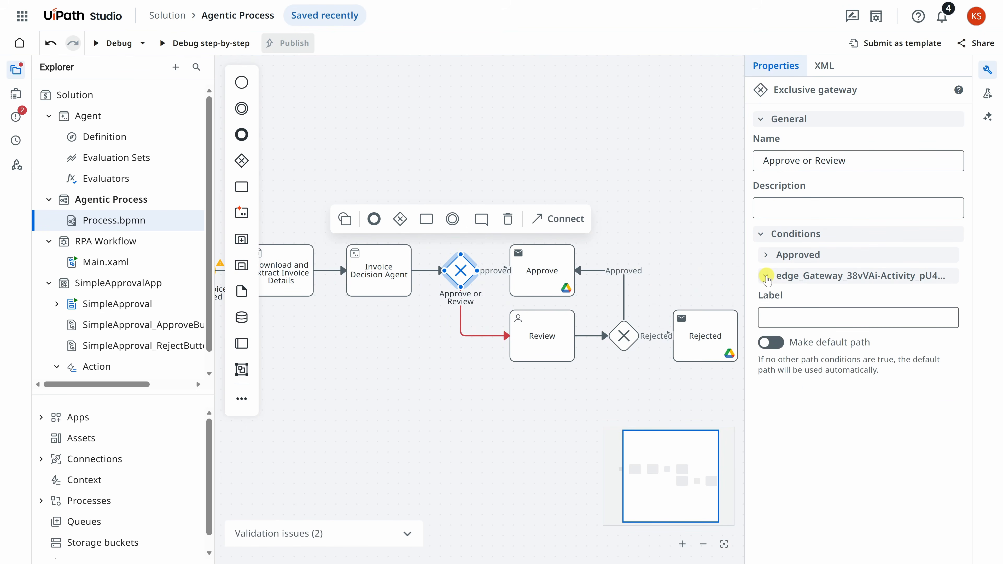
pyautogui.click(792, 320)
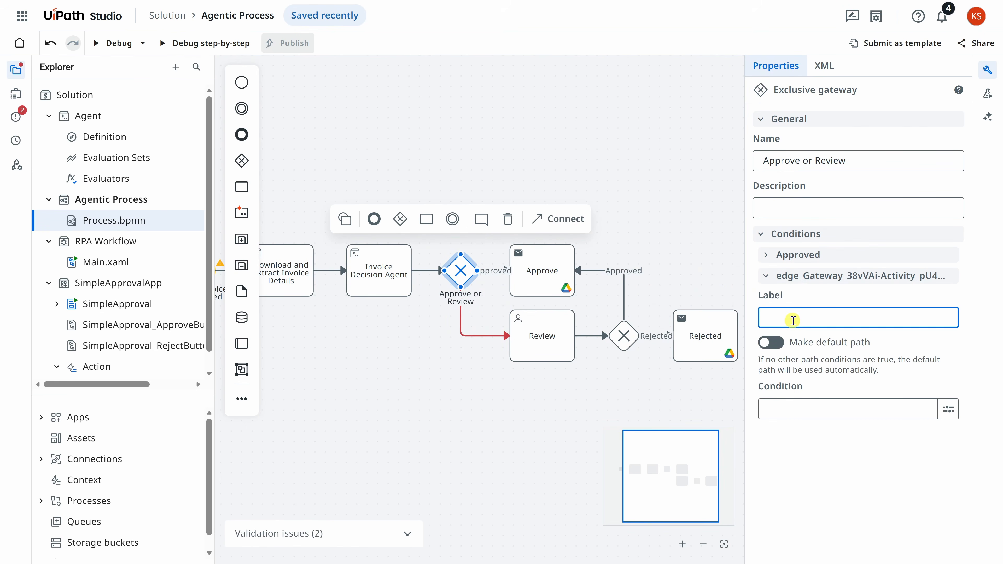
pyautogui.write('Review')
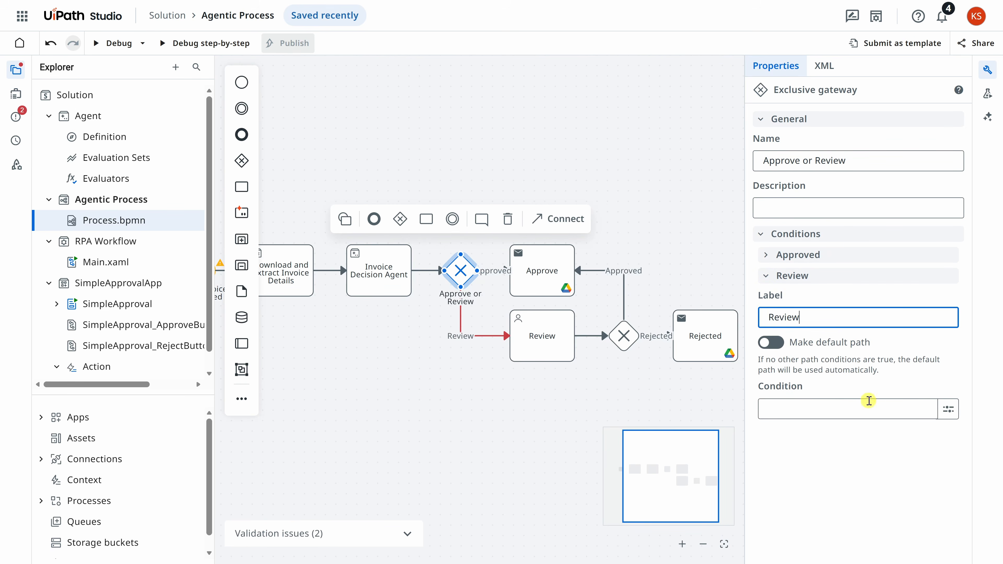
# Step: Set the Review path's condition to the C# expression vars.status == "review", using the Invoice Decision Agent's Status variable
pyautogui.click(949, 409)
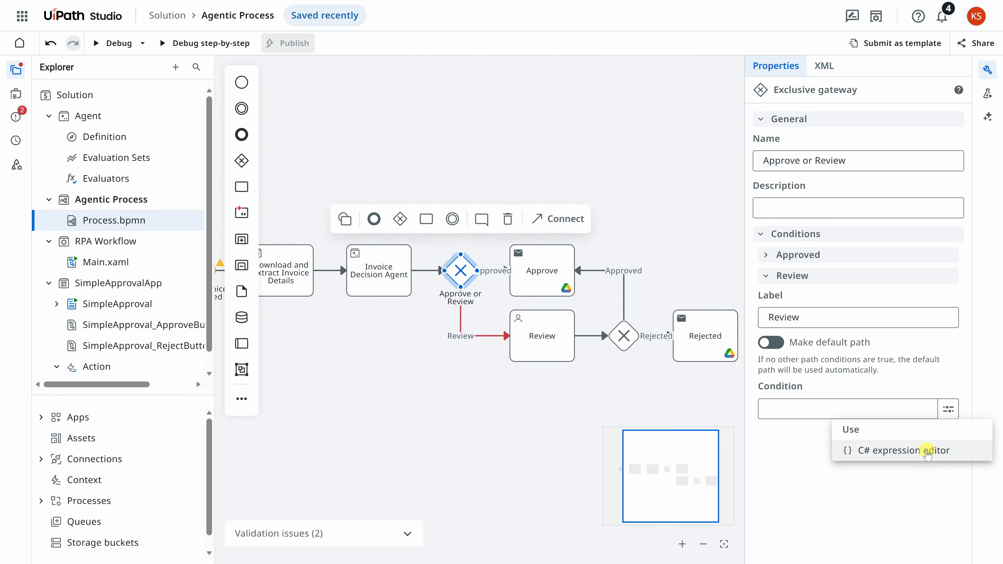
pyautogui.click(927, 452)
pyautogui.click(349, 164)
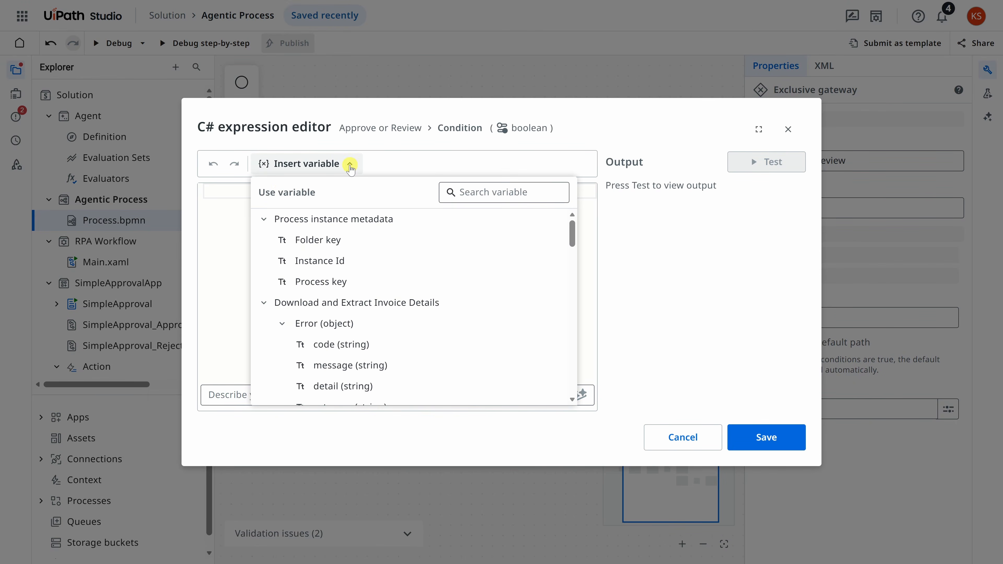
pyautogui.click(264, 219)
pyautogui.click(263, 239)
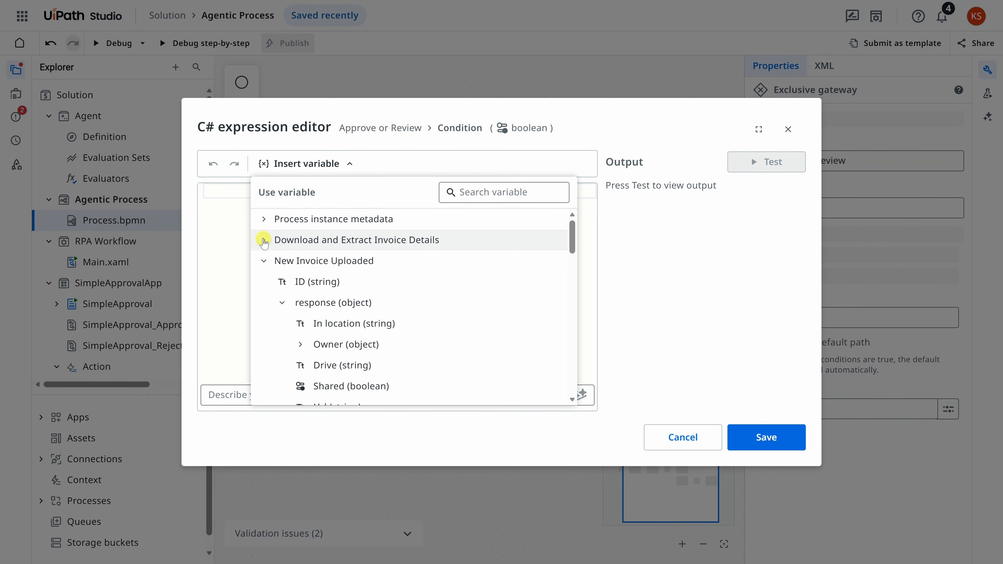
pyautogui.click(264, 259)
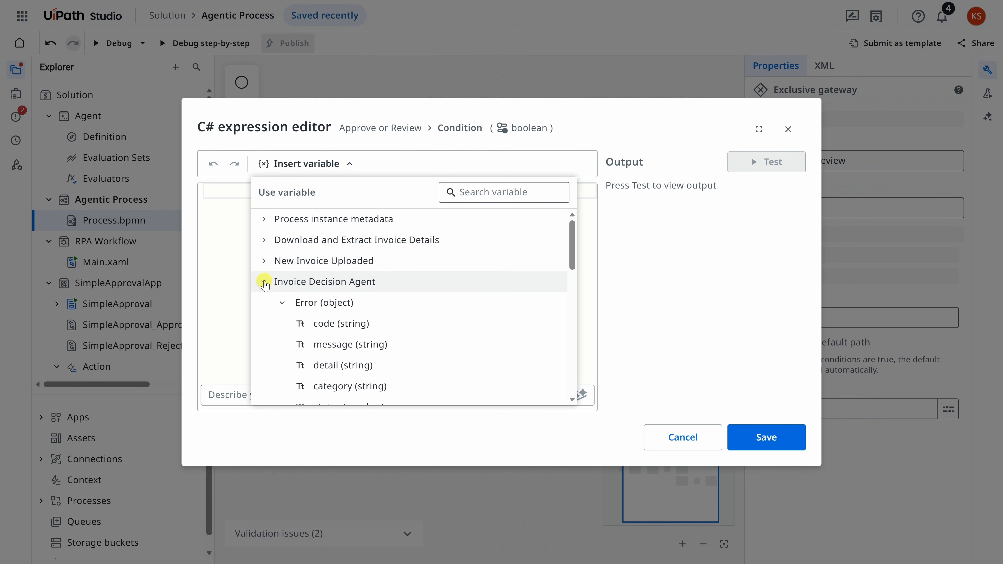
pyautogui.scroll(-2, 360, 286)
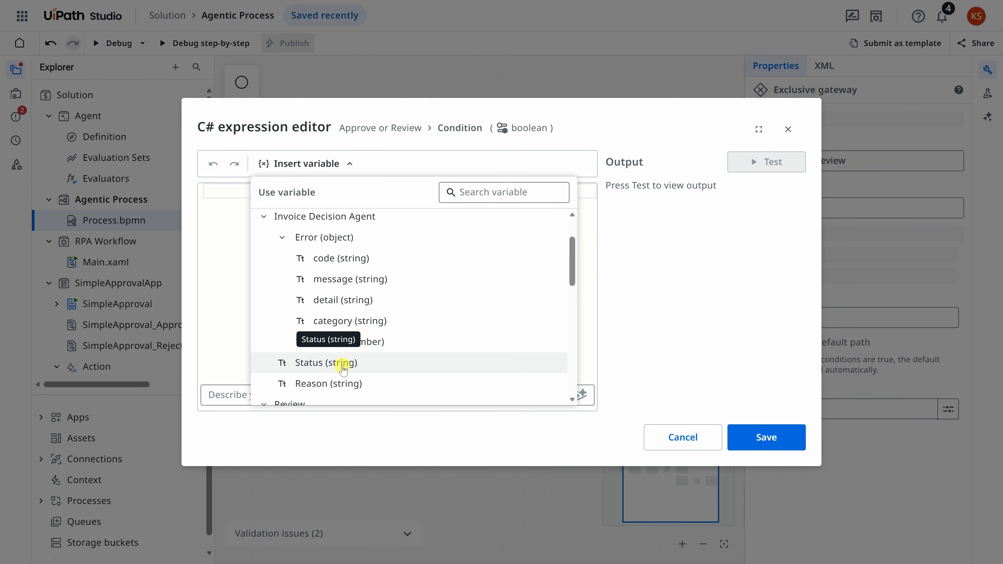
pyautogui.click(343, 368)
pyautogui.write('== "review')
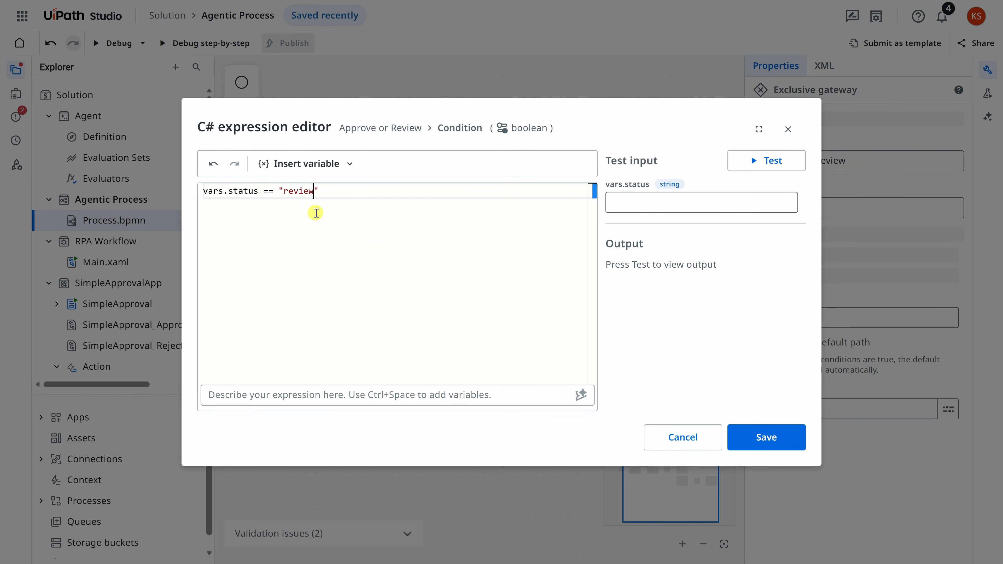
pyautogui.click(755, 439)
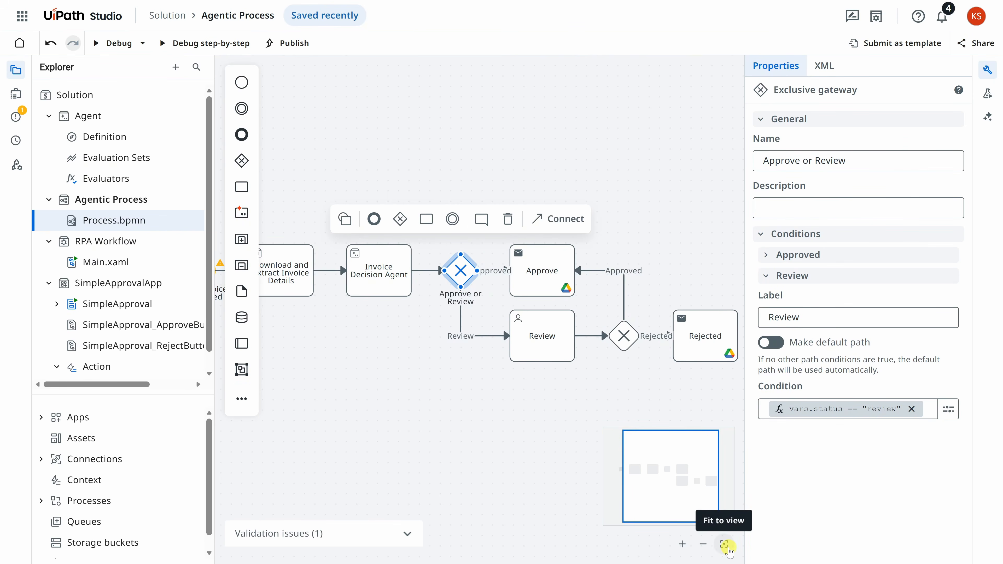
pyautogui.click(725, 545)
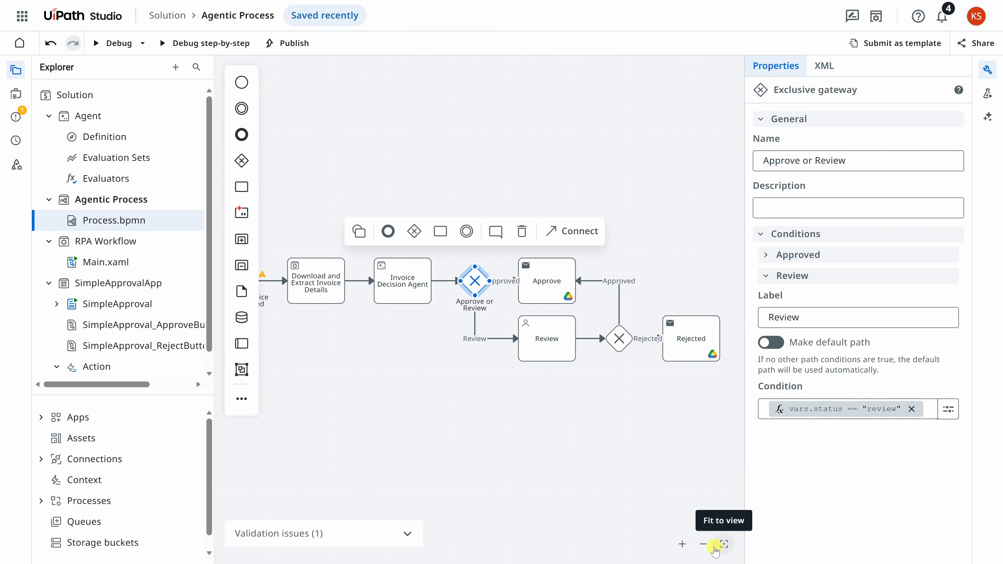
pyautogui.click(703, 545)
pyautogui.moveTo(449, 376); pyautogui.dragTo(482, 380)
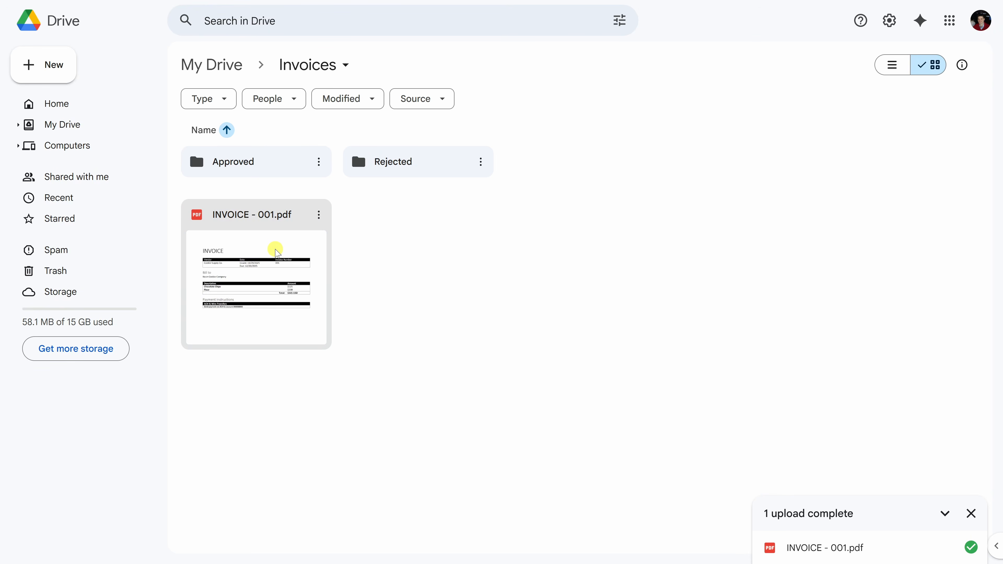
# Step: Switch to Google Drive and examine the vendor, amounts and total in INVOICE - 001.pdf inside the Invoices folder
pyautogui.doubleClick(264, 261)
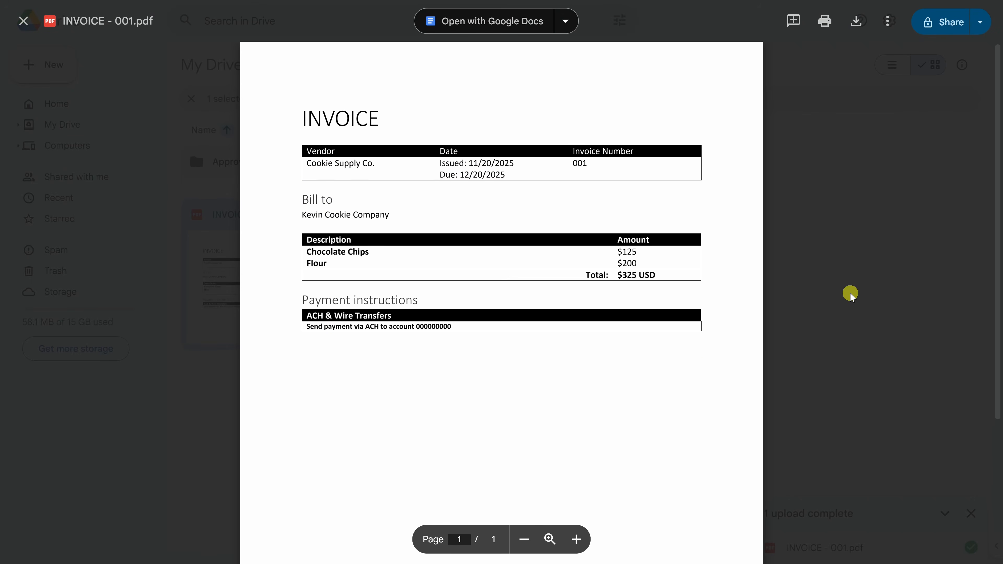
pyautogui.click(850, 293)
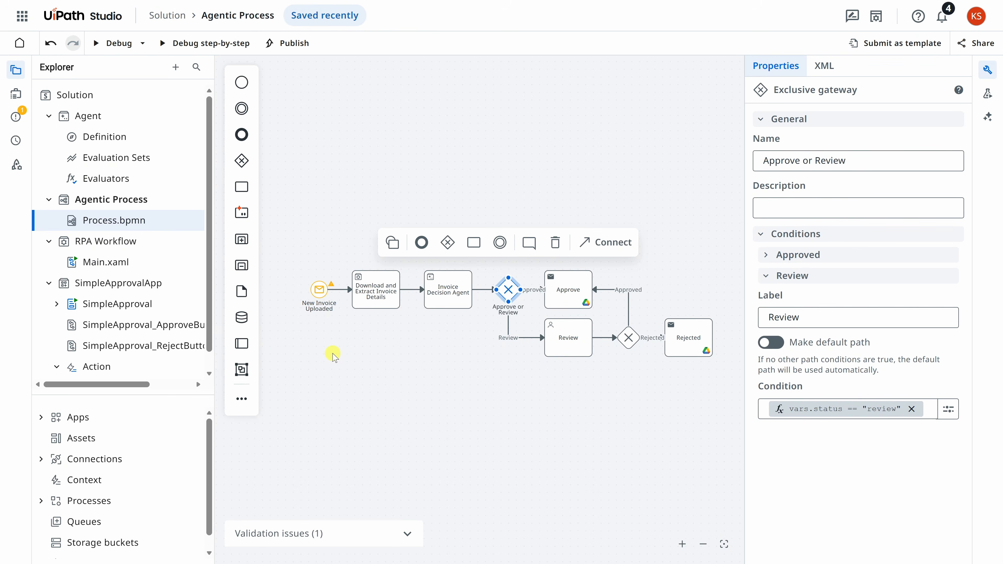
# Step: Save and debug the Agentic Process in UiPath Studio, and check the Approved folder in Google Drive for the processed invoice
pyautogui.click(119, 44)
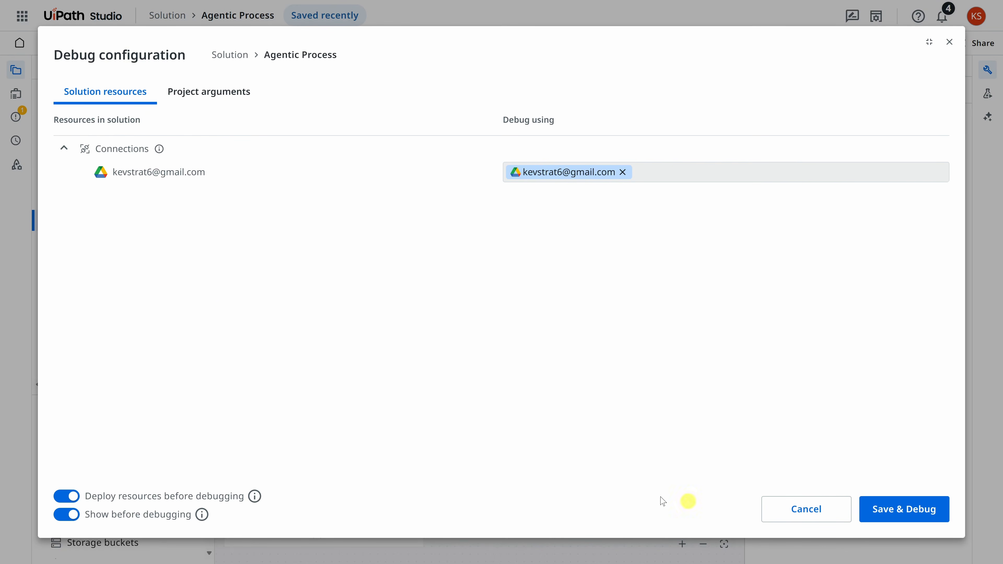
pyautogui.click(910, 511)
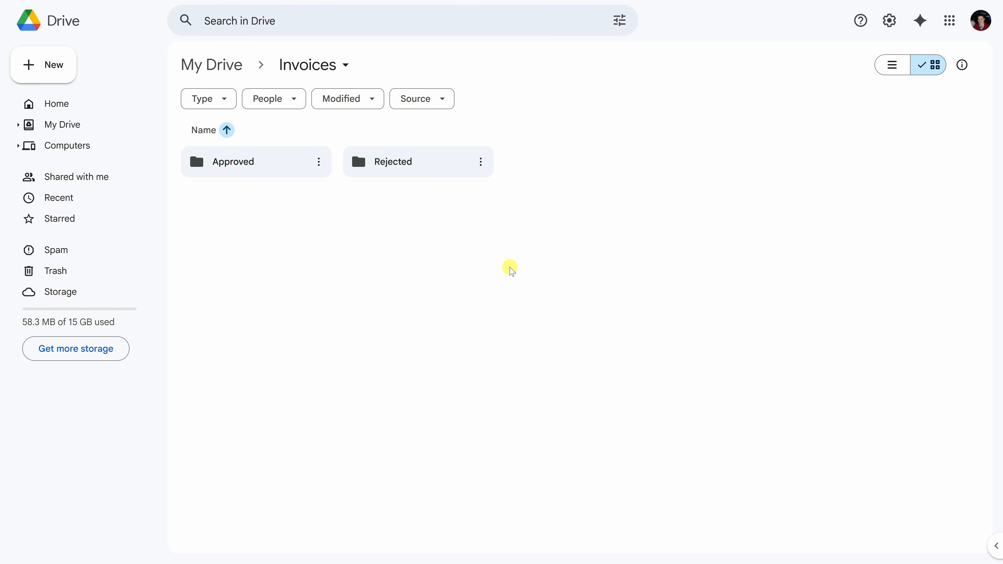
pyautogui.doubleClick(247, 162)
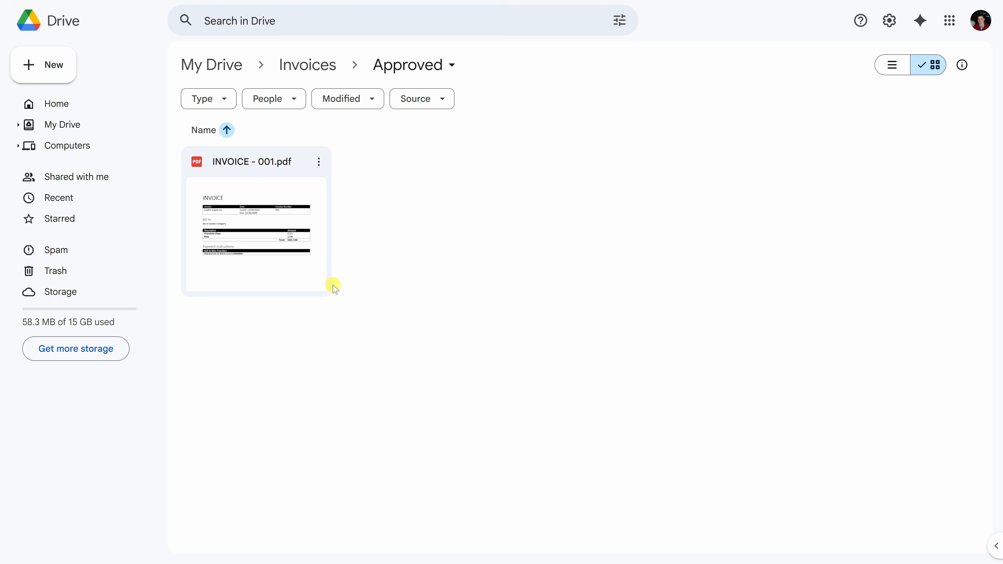
pyautogui.click(306, 67)
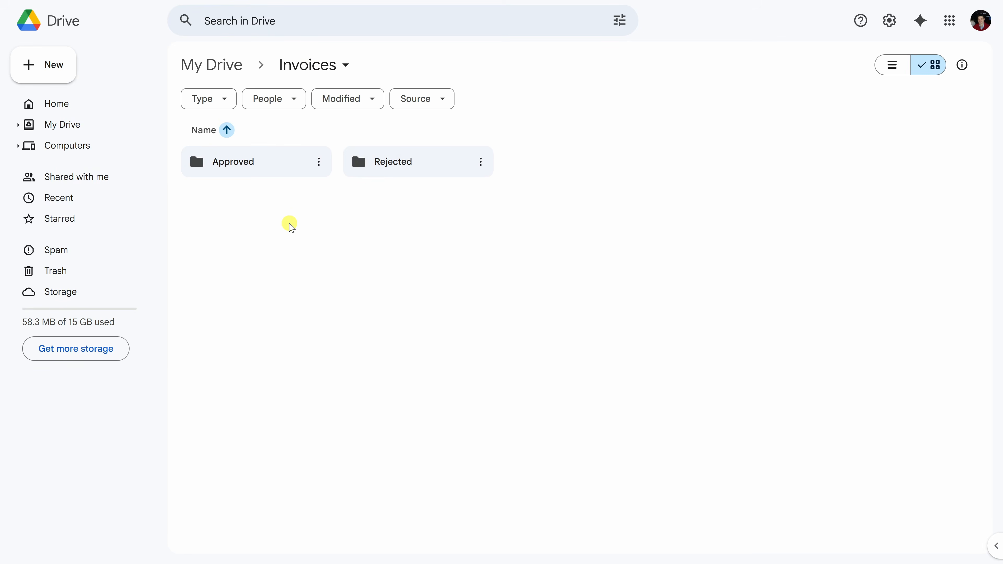
pyautogui.moveTo(133, 406); pyautogui.dragTo(345, 294)
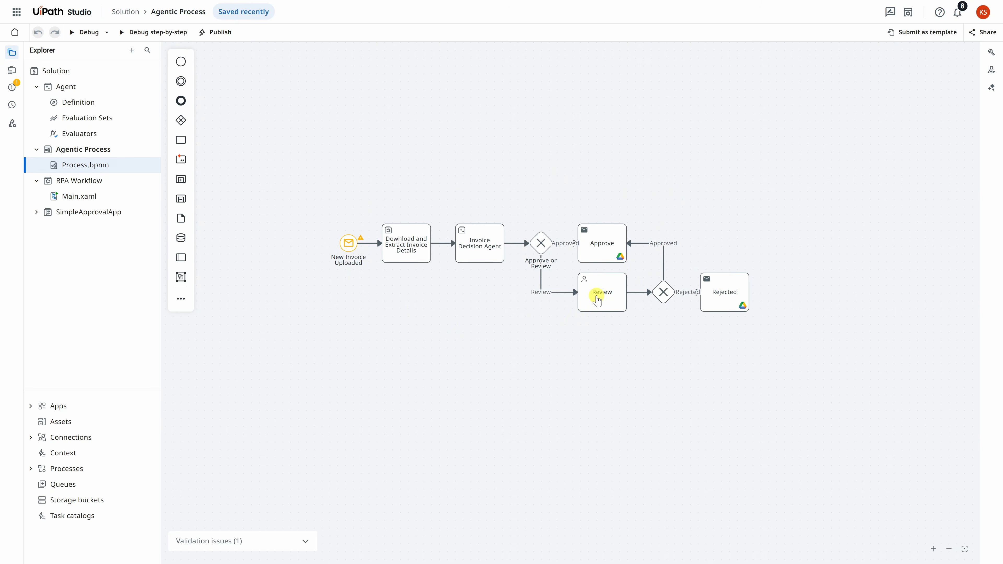
# Step: Switch to UiPath Administration and add the Actions service to DefaultTenant
pyautogui.click(18, 13)
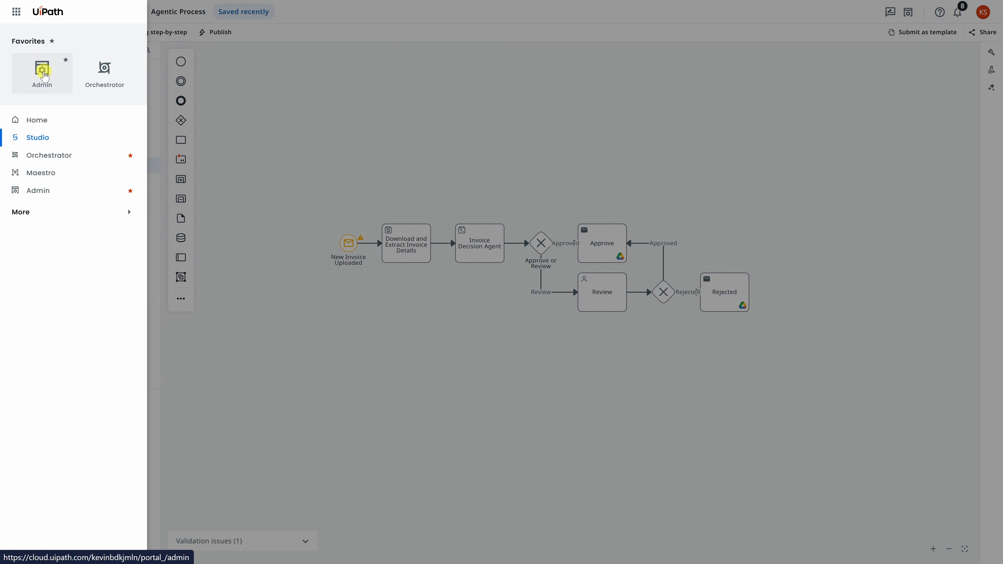
pyautogui.click(42, 71)
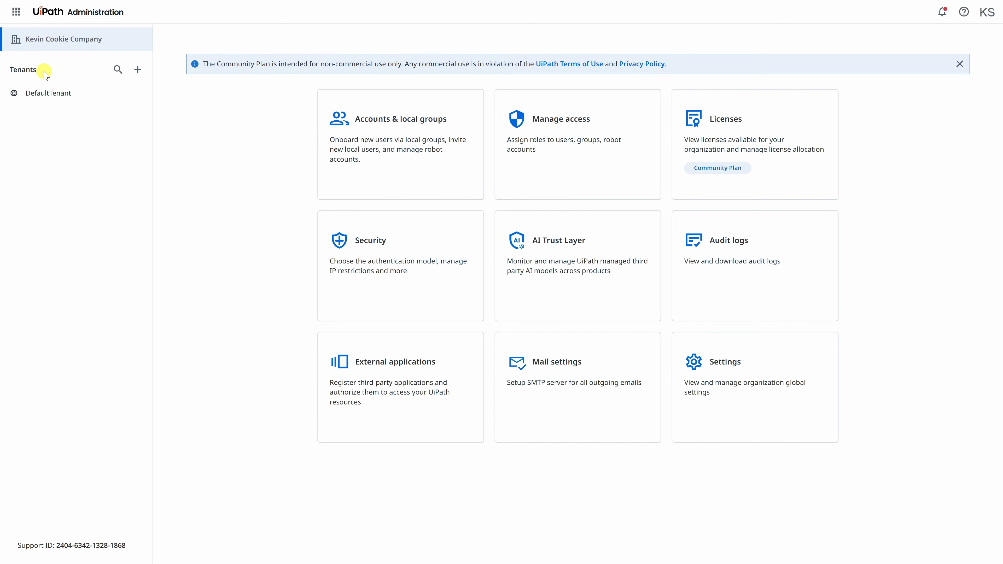
pyautogui.click(45, 93)
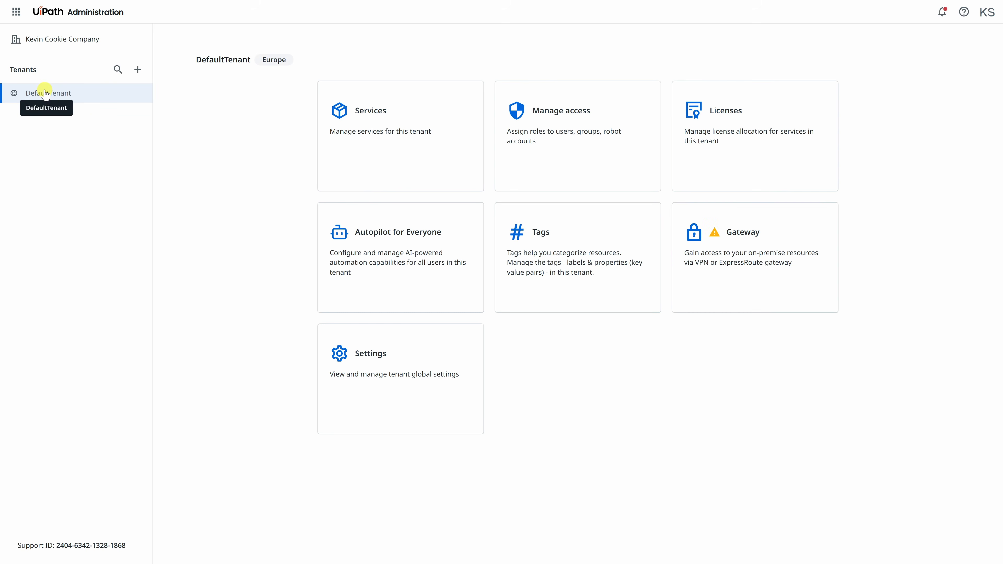
pyautogui.click(371, 124)
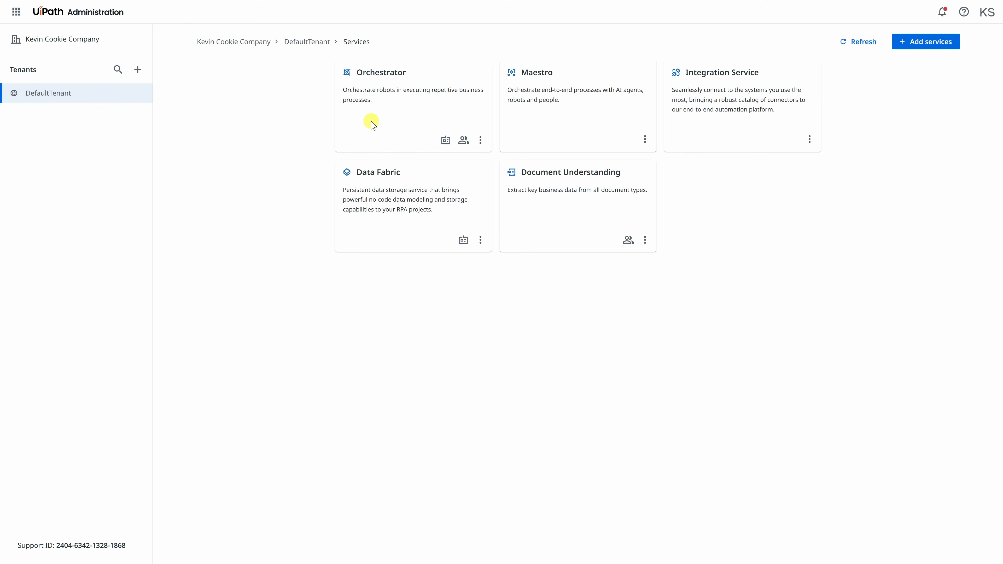
pyautogui.click(921, 46)
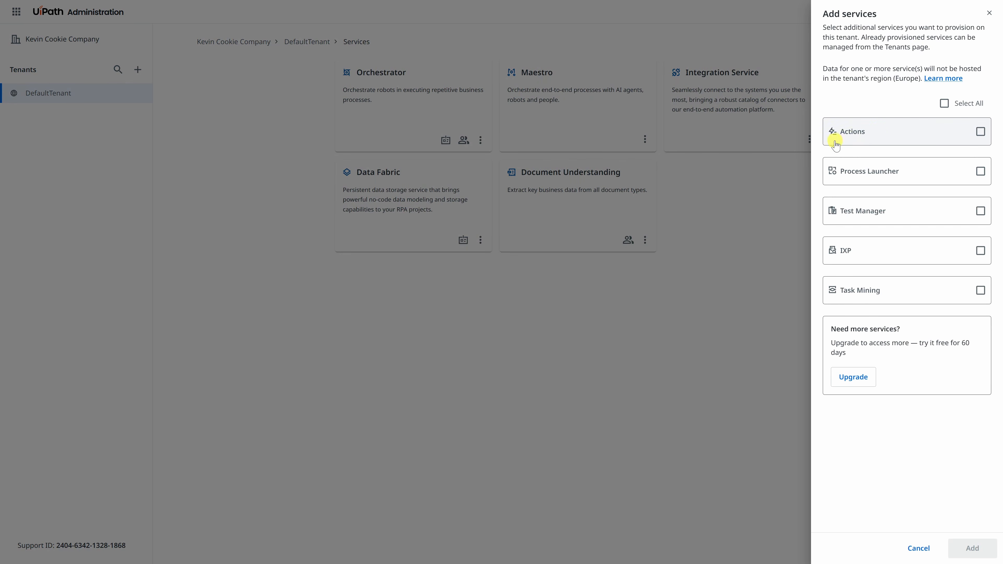
pyautogui.click(979, 131)
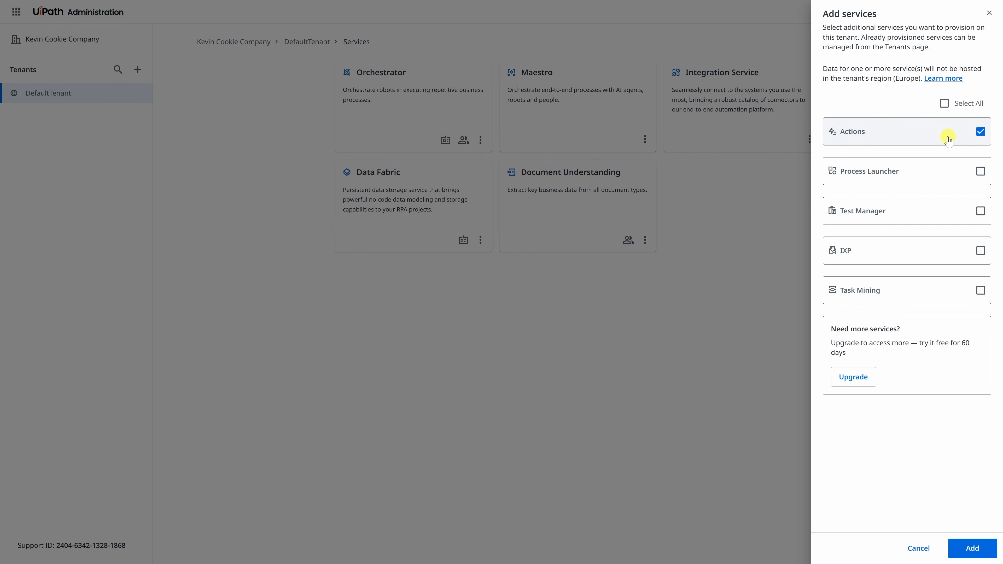
pyautogui.click(973, 549)
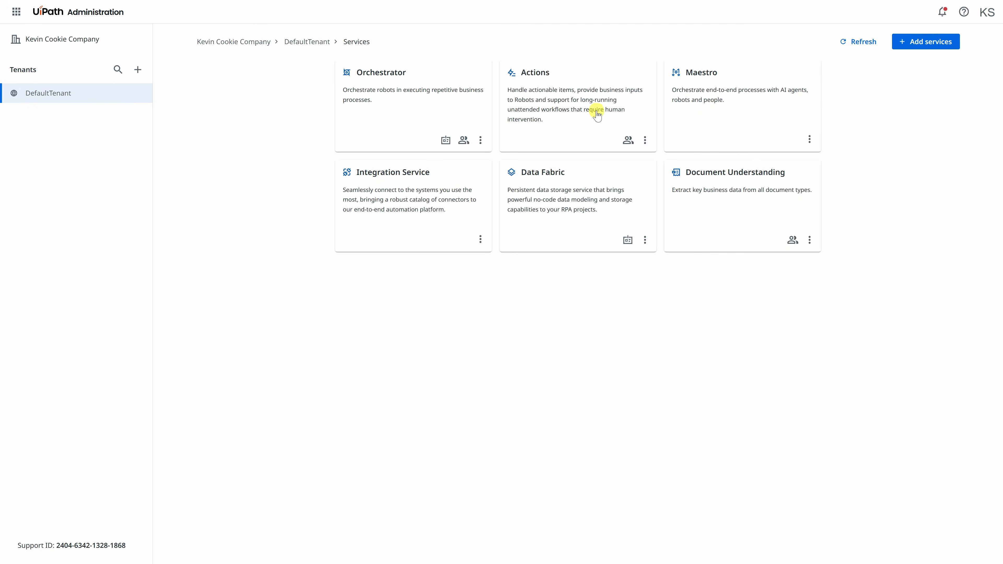
# Step: Return to UiPath Studio, open the solution, and save and debug the Agentic Process
pyautogui.click(16, 14)
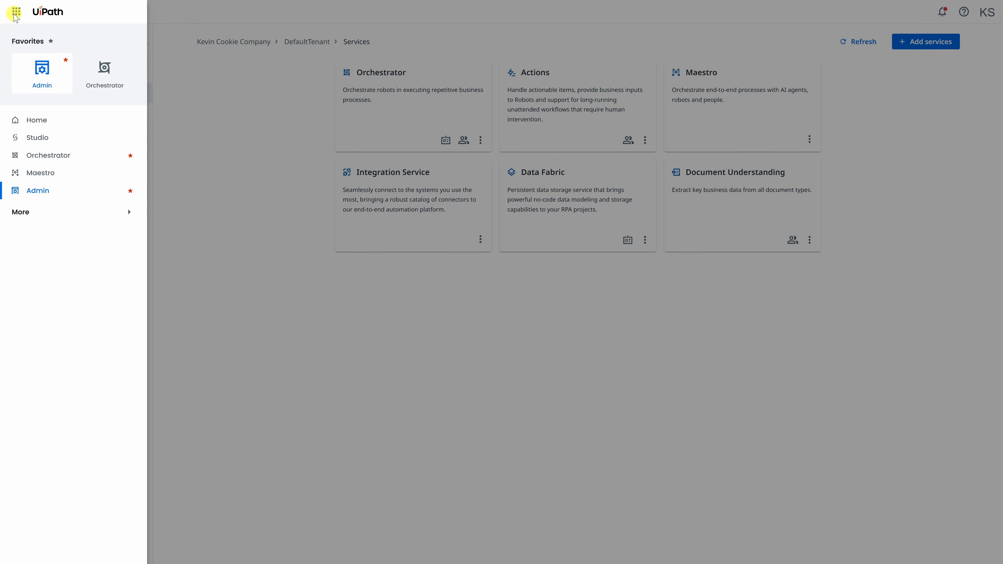
pyautogui.click(44, 139)
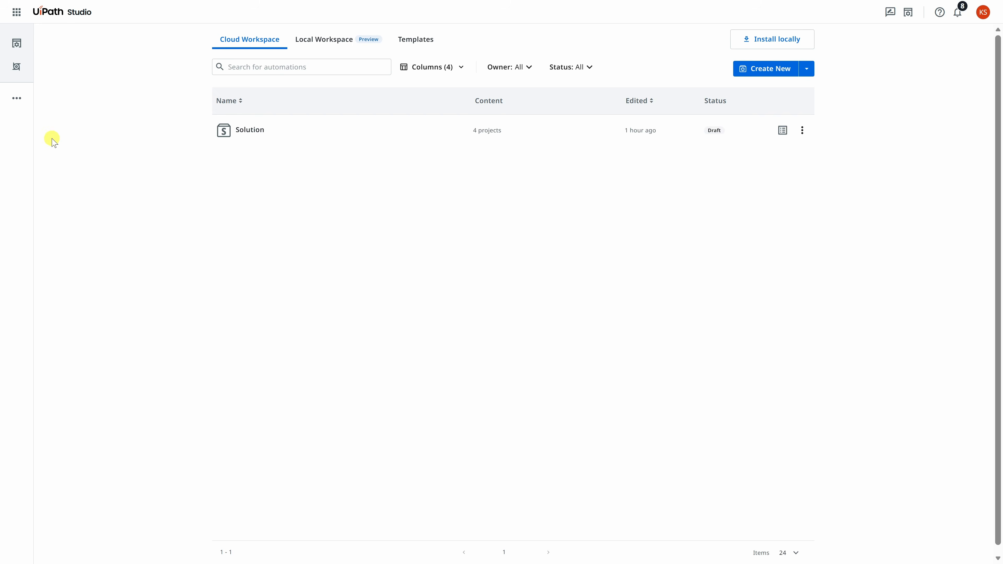
pyautogui.click(243, 133)
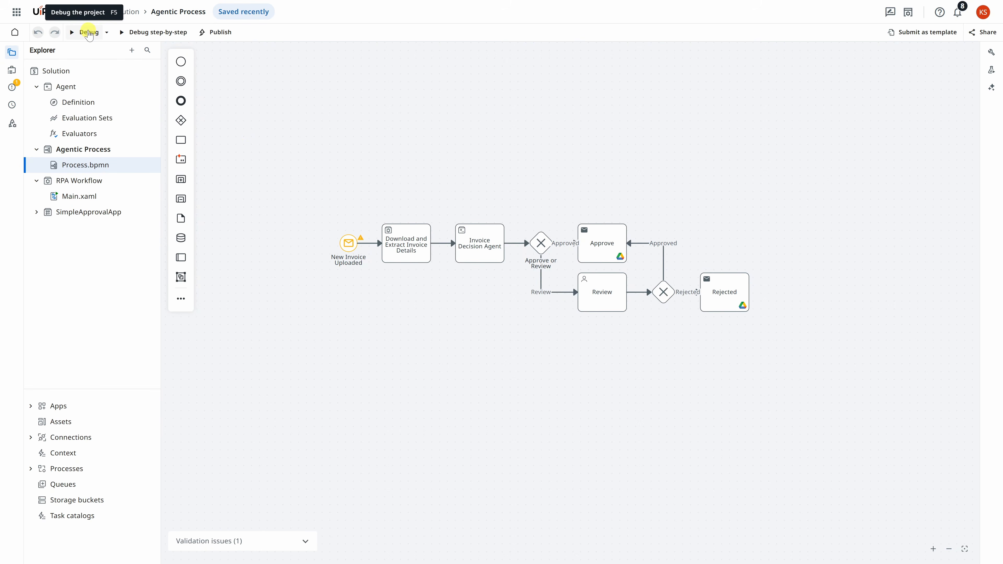
pyautogui.click(88, 33)
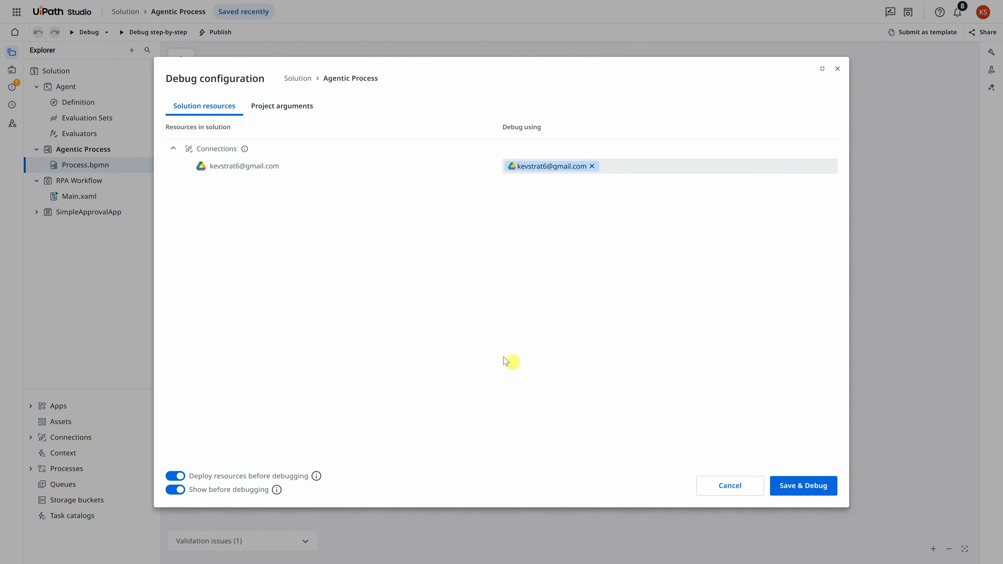
pyautogui.click(790, 490)
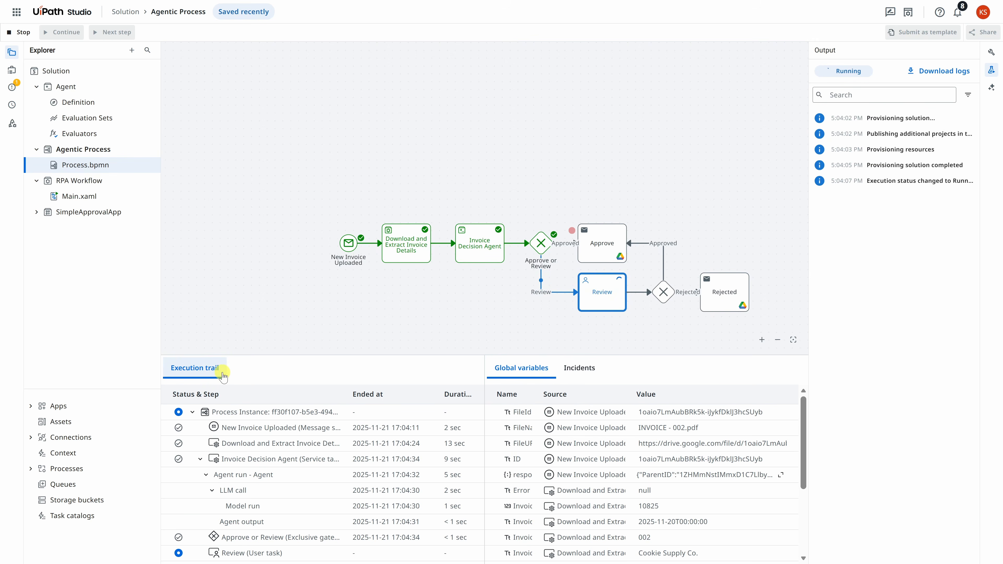
# Step: Open the running Review task in Action Center, self-assign and complete it as rejected, and check the Rejected folder in Google Drive
pyautogui.click(269, 554)
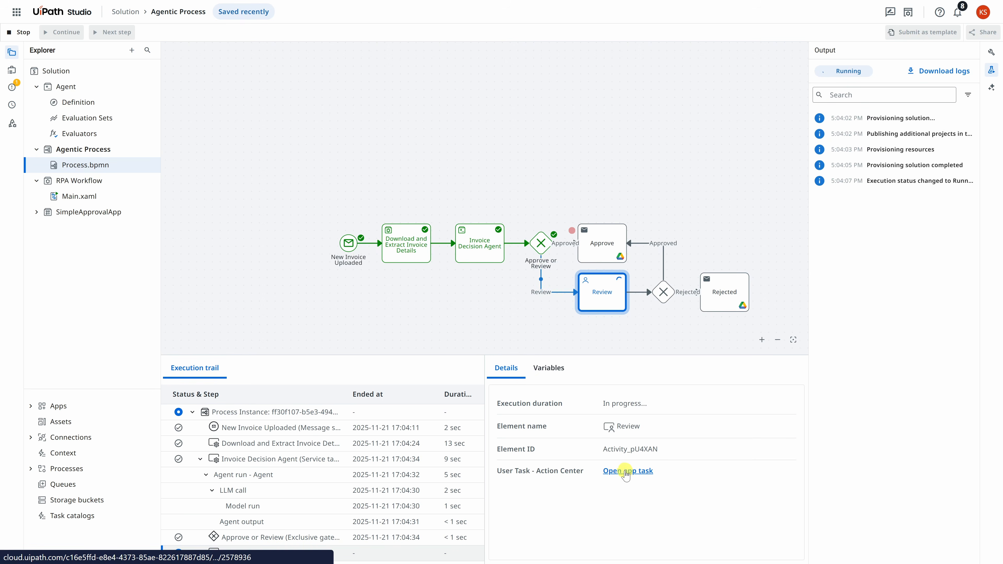
pyautogui.click(640, 471)
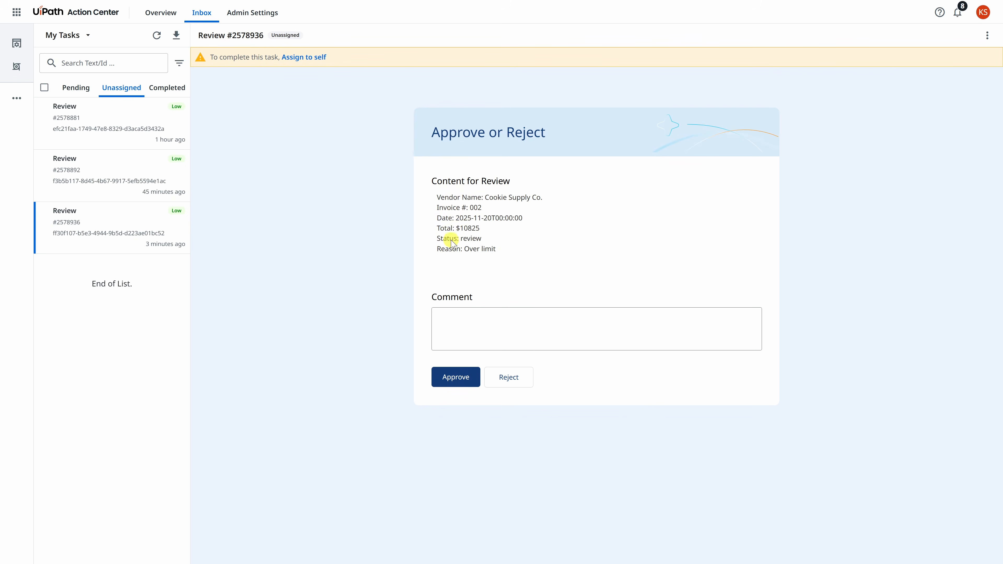
pyautogui.click(303, 59)
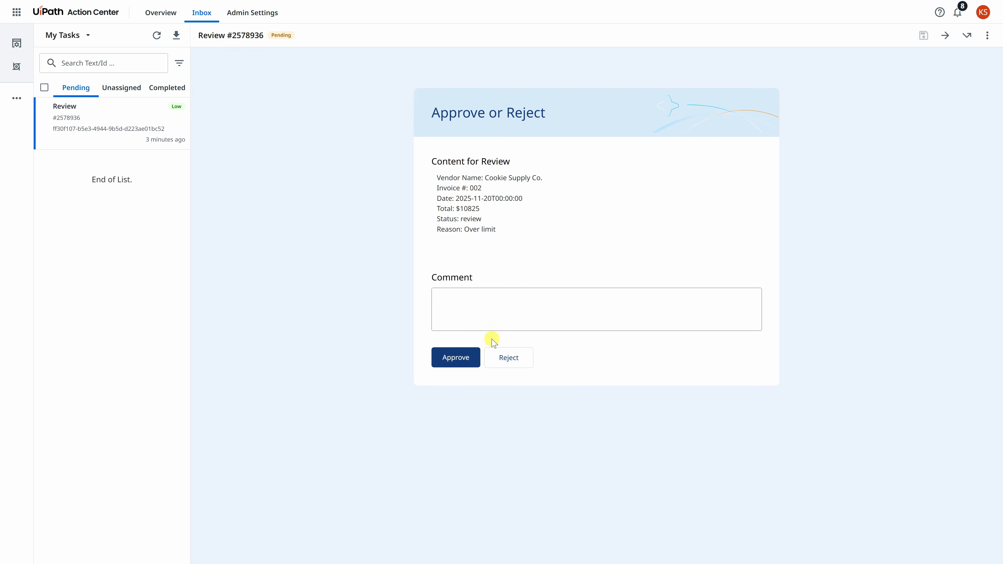
pyautogui.click(511, 358)
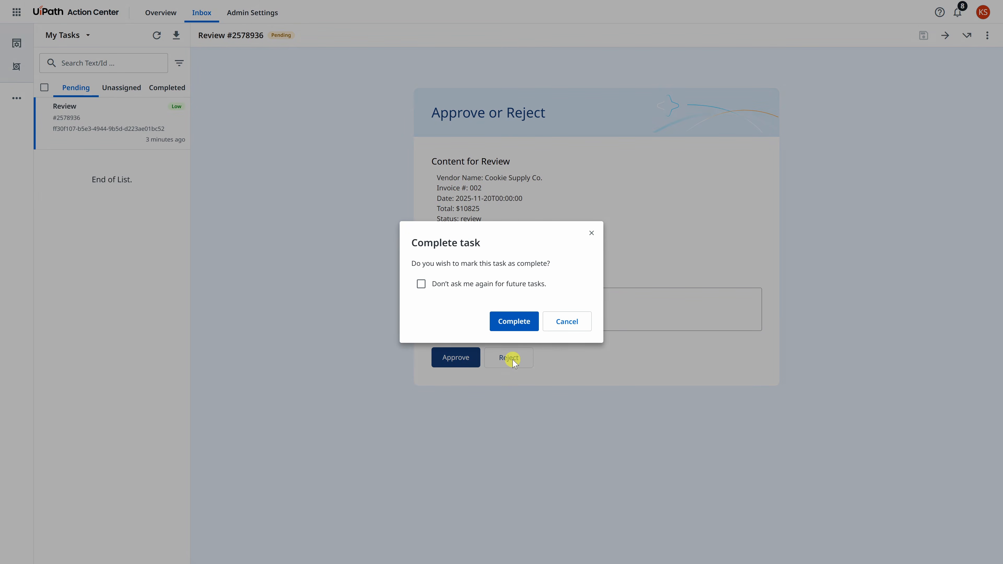
pyautogui.click(513, 323)
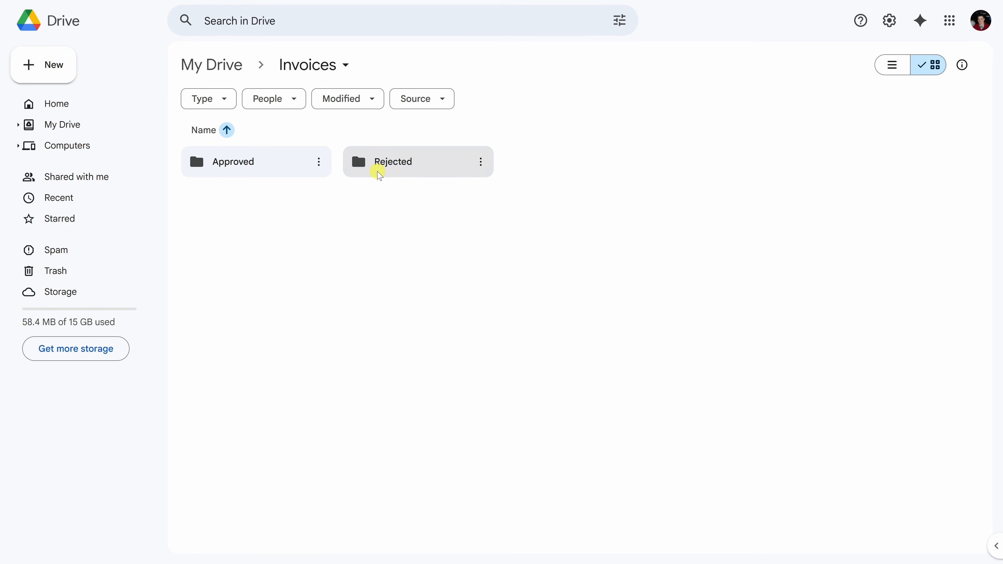
pyautogui.doubleClick(385, 171)
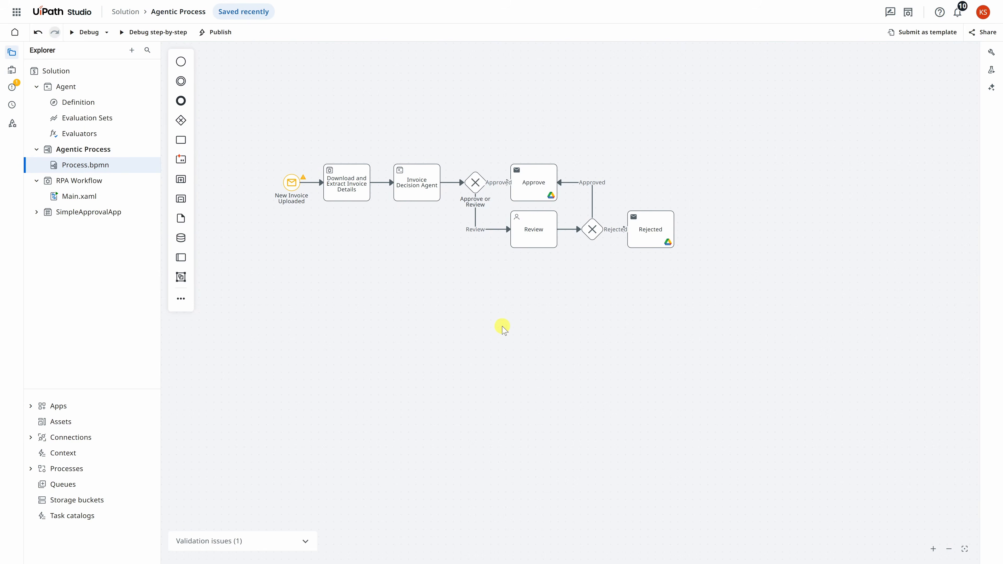
# Step: Publish the solution as version 1.0.1 to the personal workspace in UiPath Studio and switch to Orchestrator
pyautogui.click(223, 34)
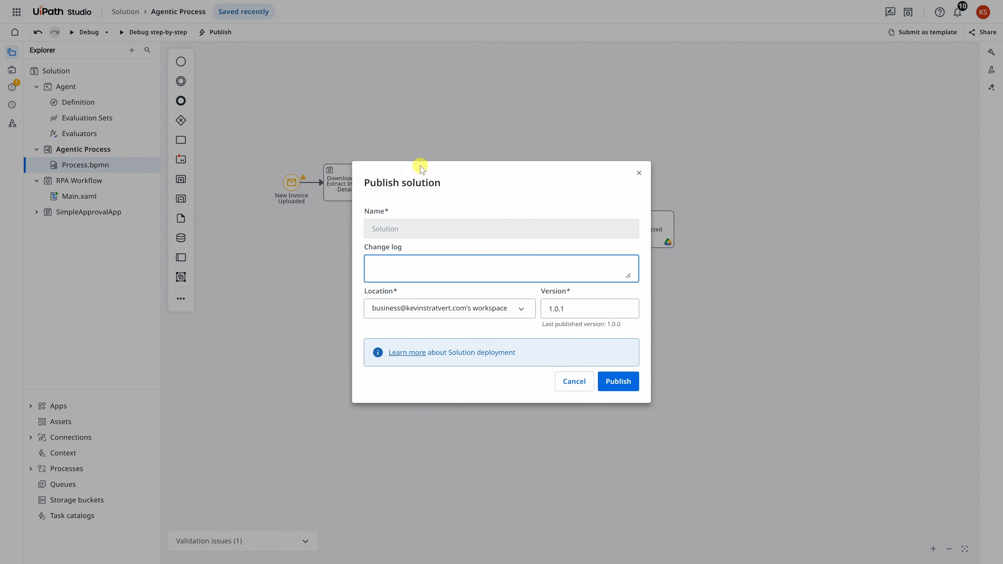
pyautogui.click(619, 382)
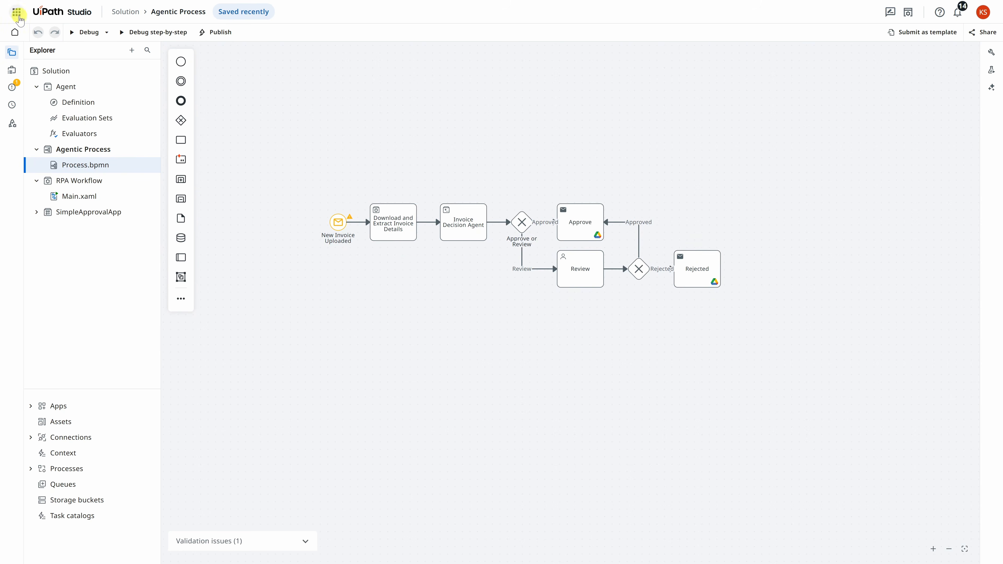
pyautogui.click(18, 14)
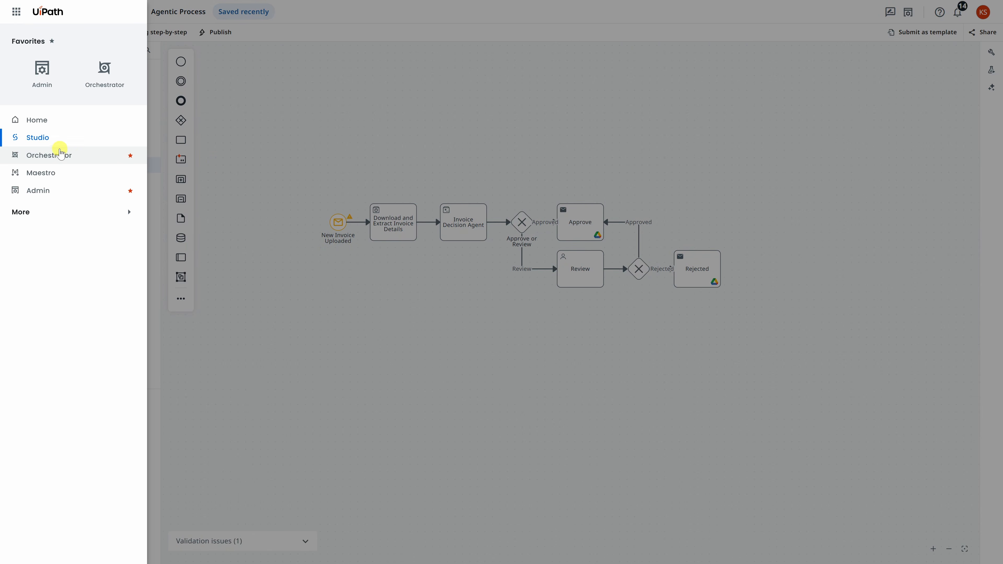
pyautogui.click(62, 154)
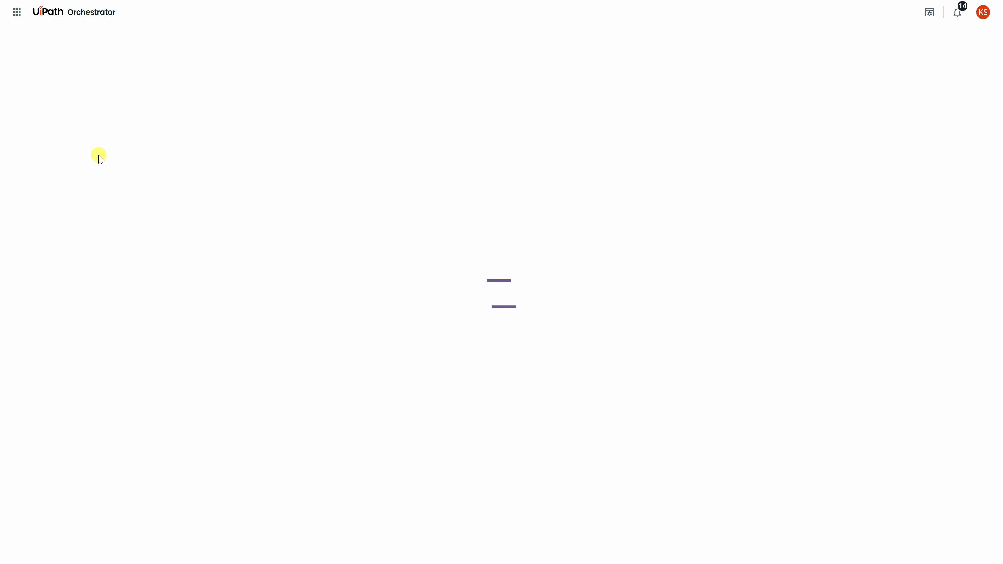